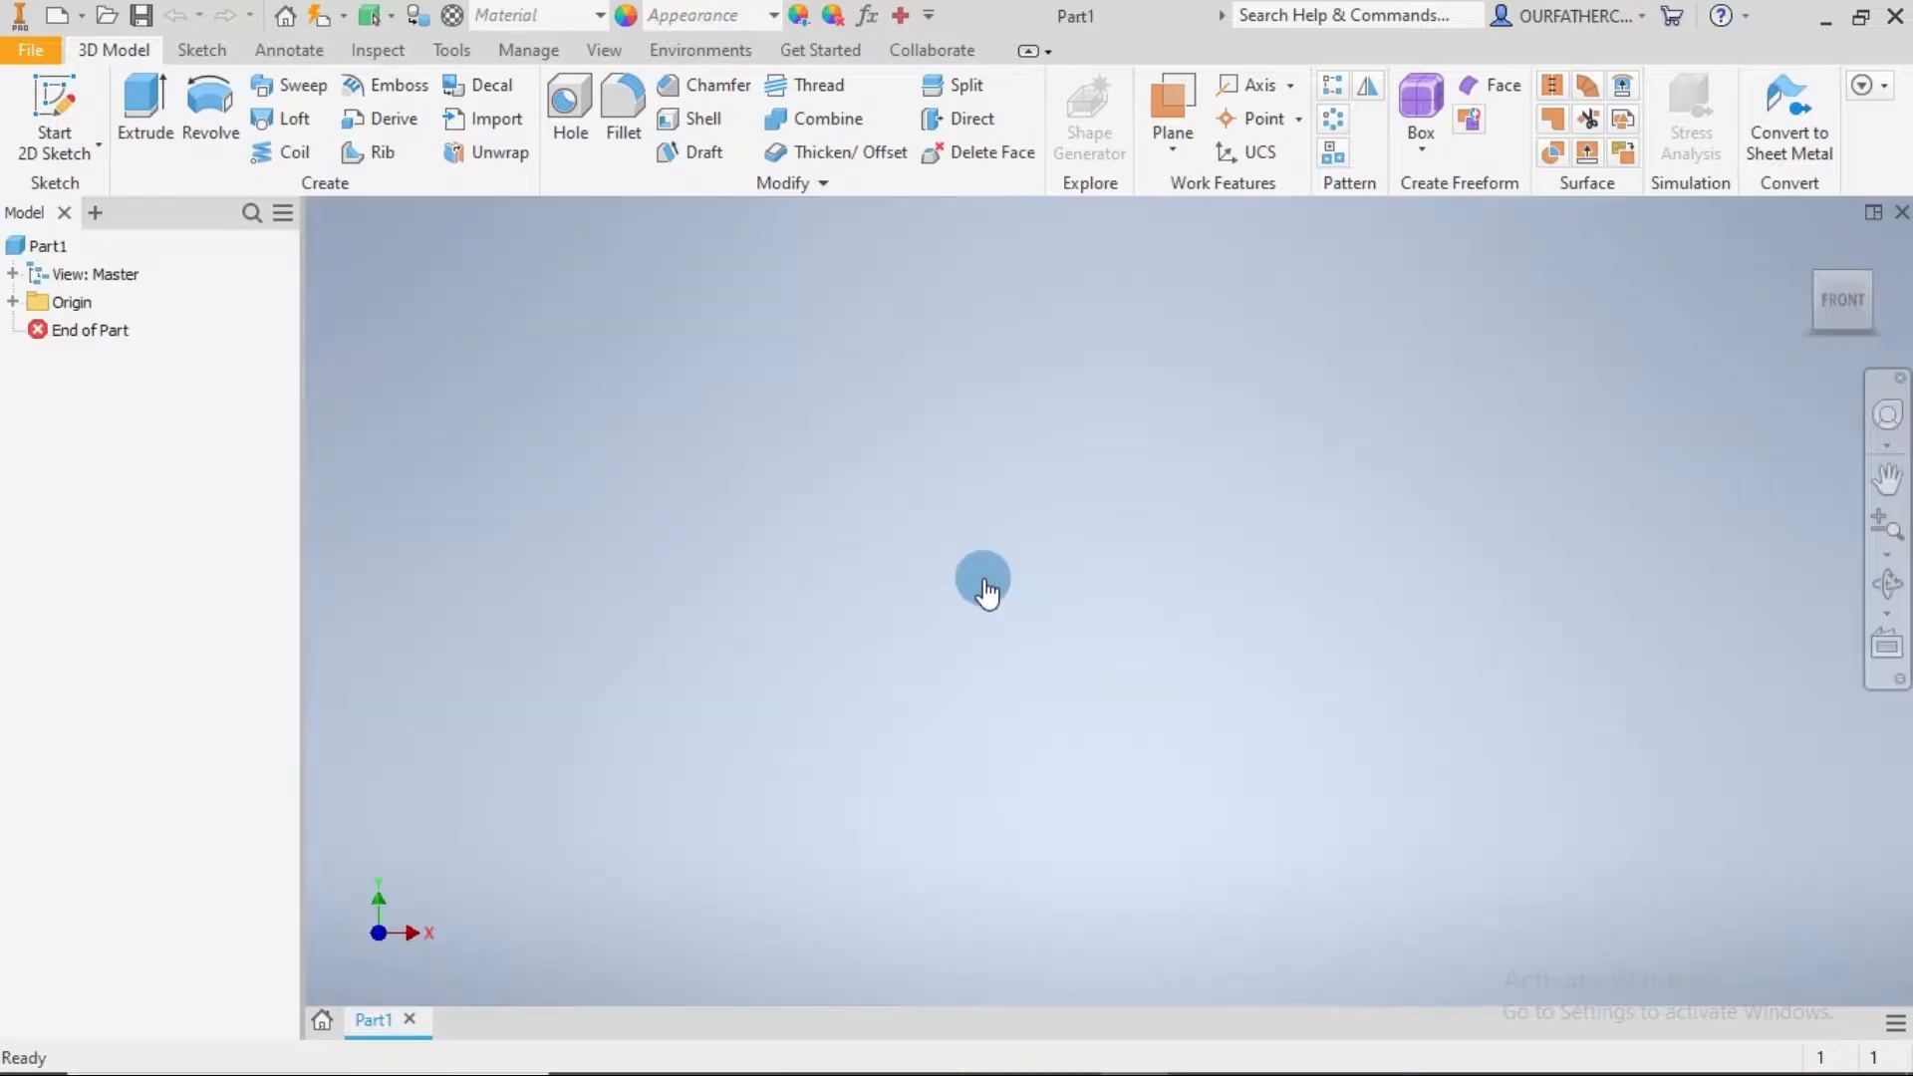
Step: Sketch on the YZ plane a stepped line chain about 8.2, 3, 2.1 and 4.8 mm long down to the horizontal axis, plus a short segment along it
{"action": "left_click", "coordinate": [62, 92]}
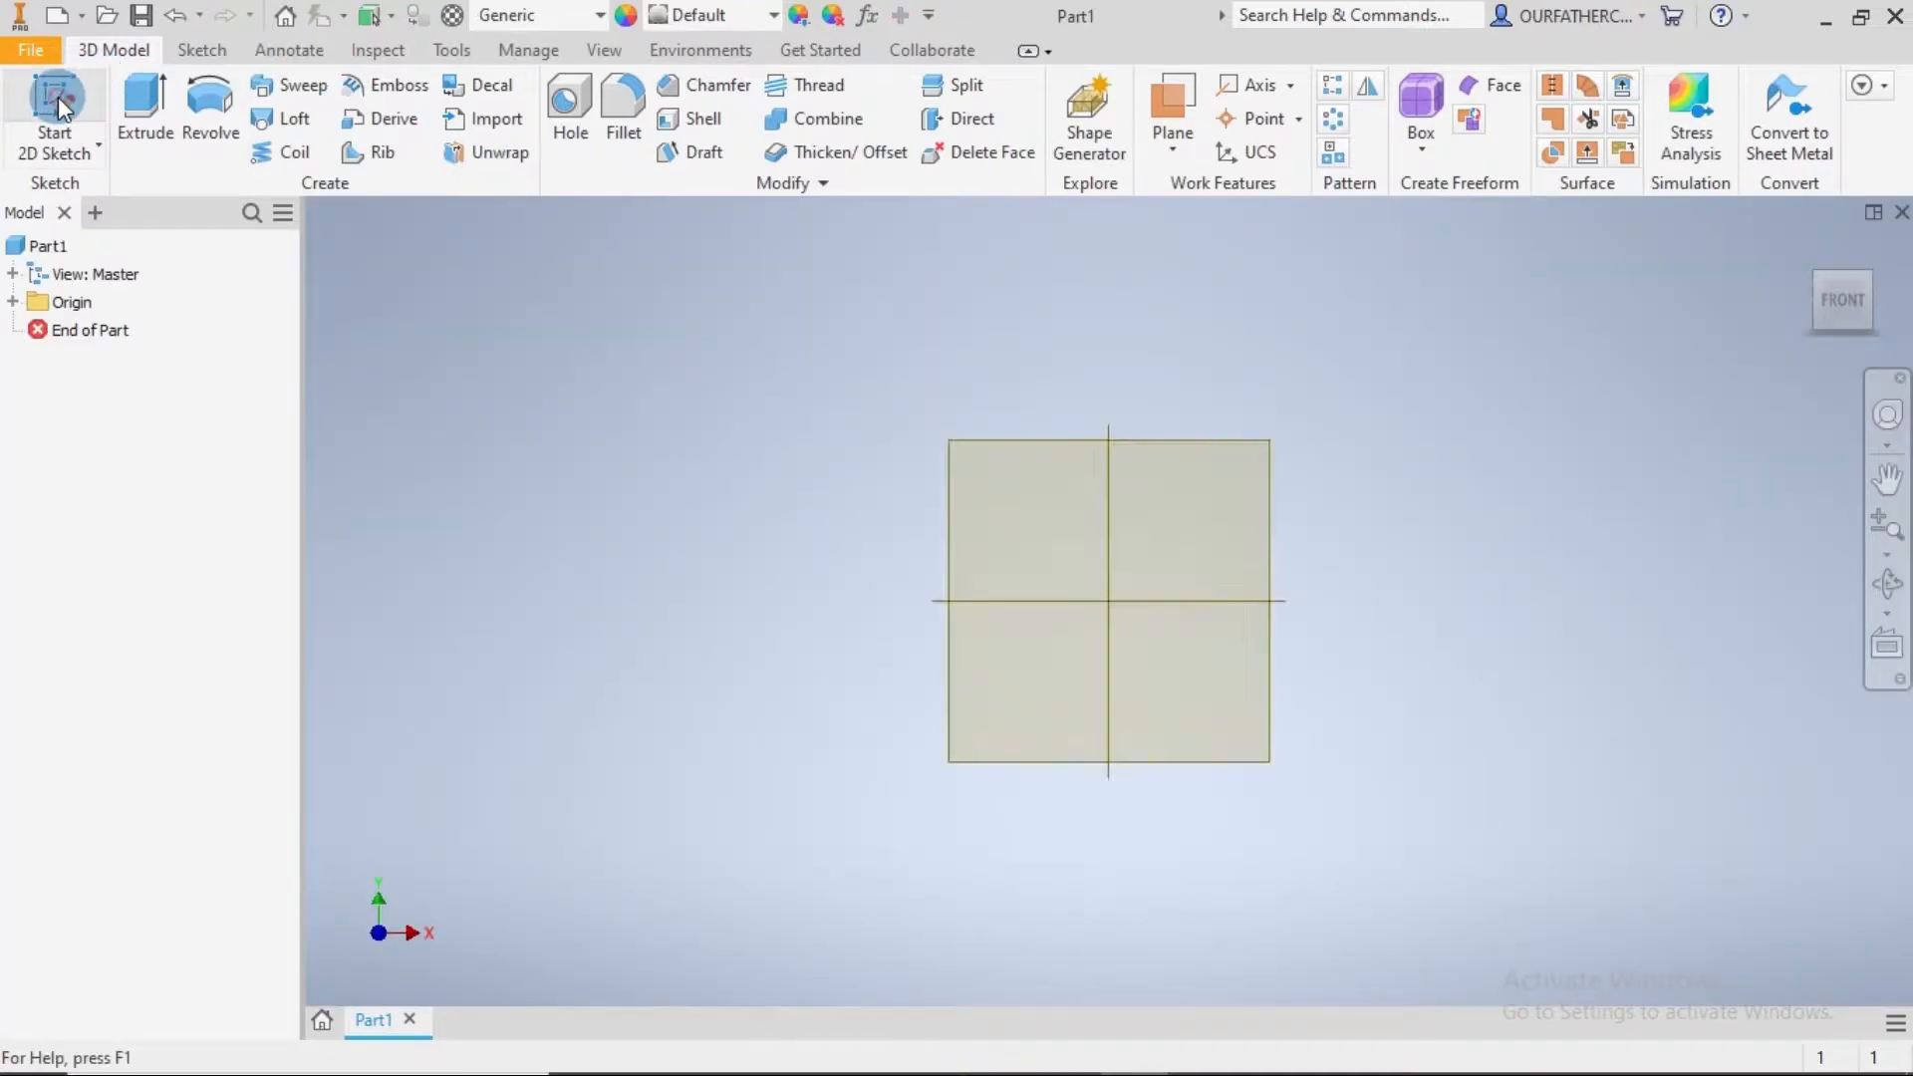
{"action": "left_click", "coordinate": [939, 439]}
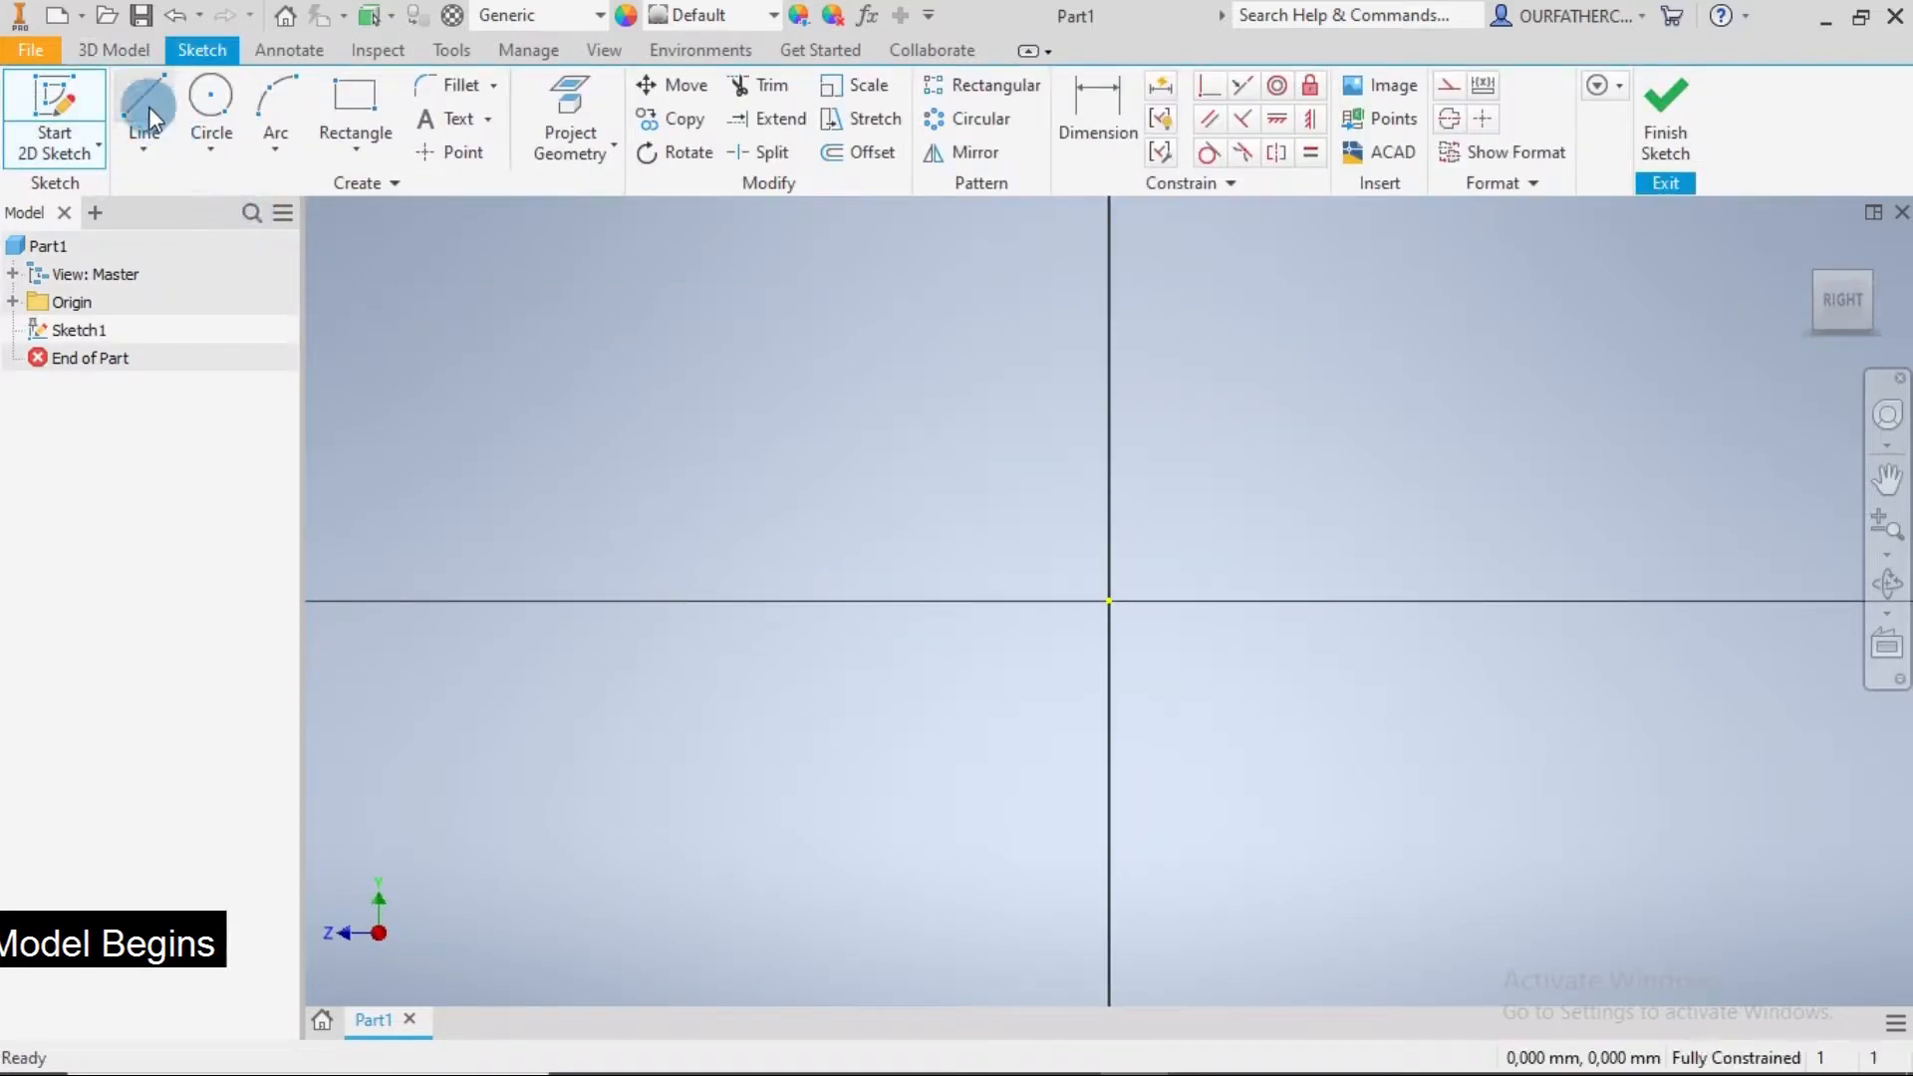
{"action": "left_click", "coordinate": [147, 102]}
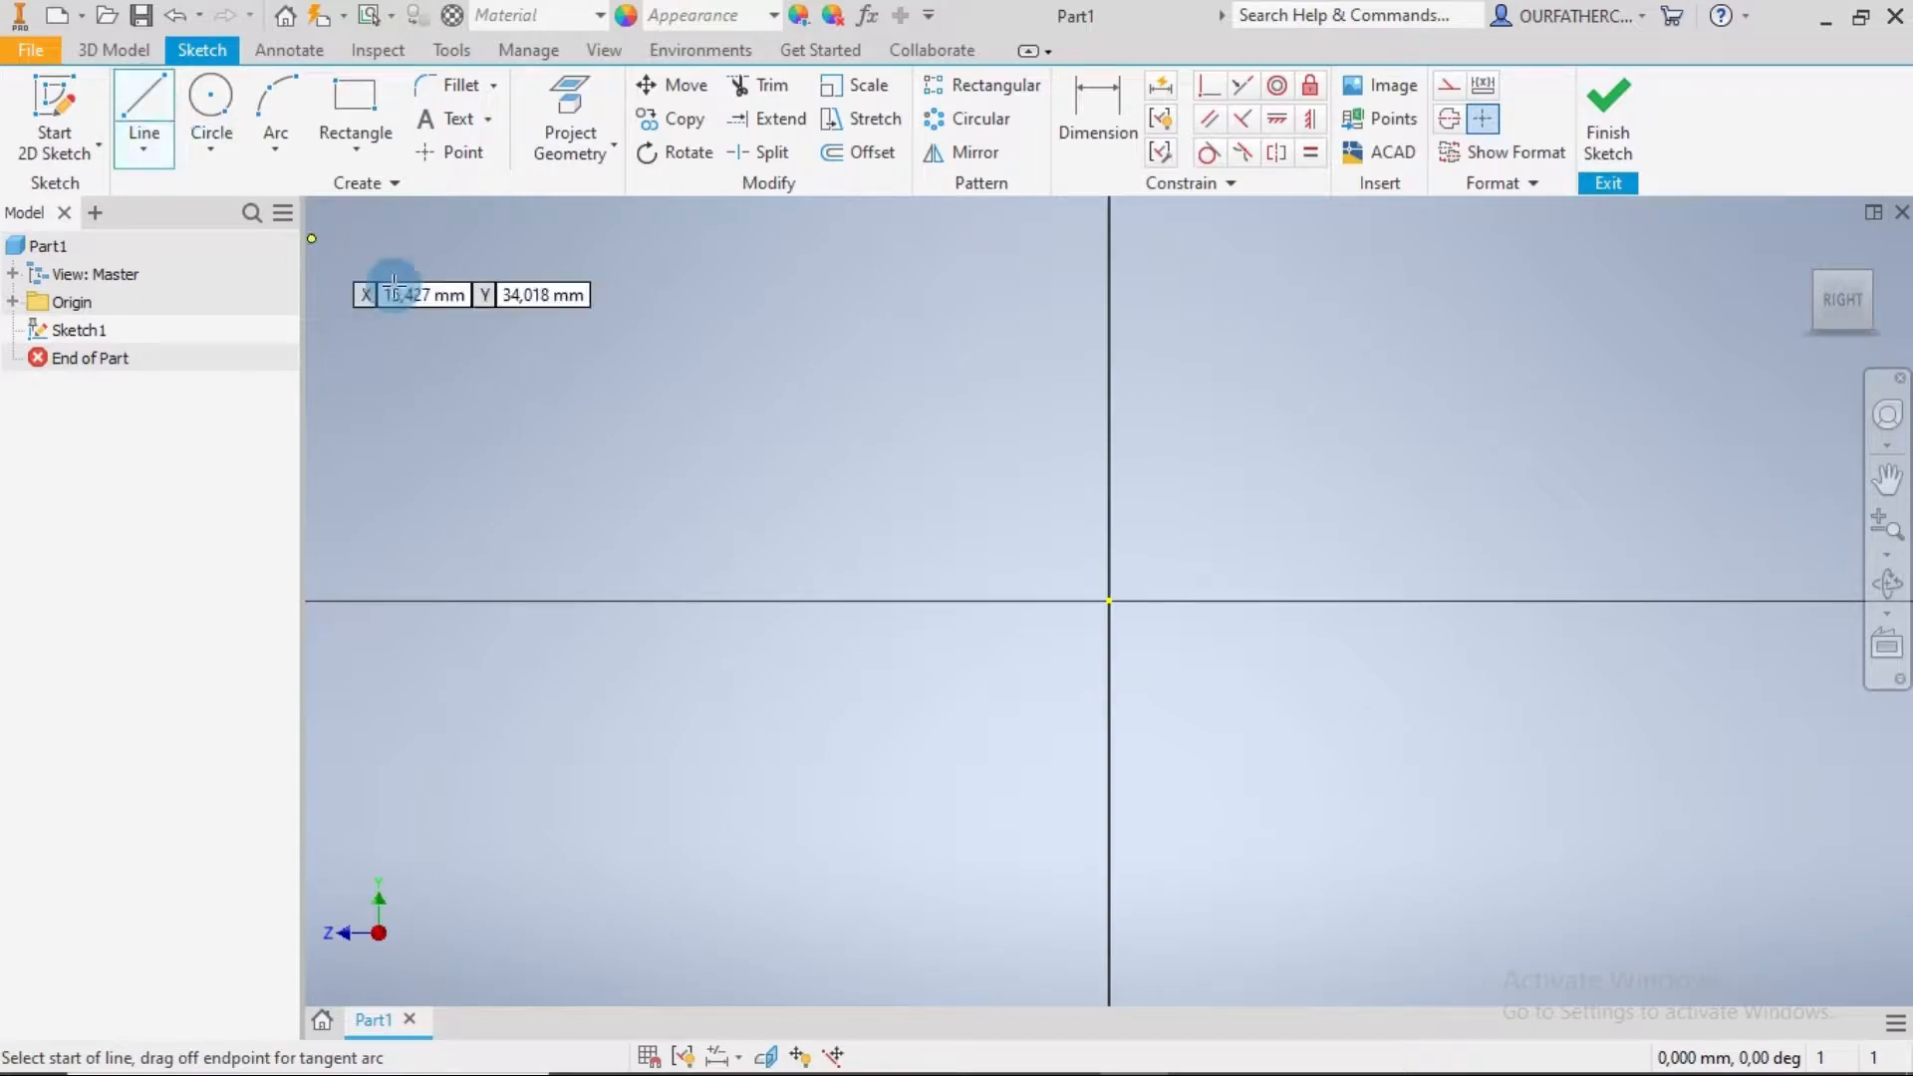
{"action": "left_click", "coordinate": [1222, 418]}
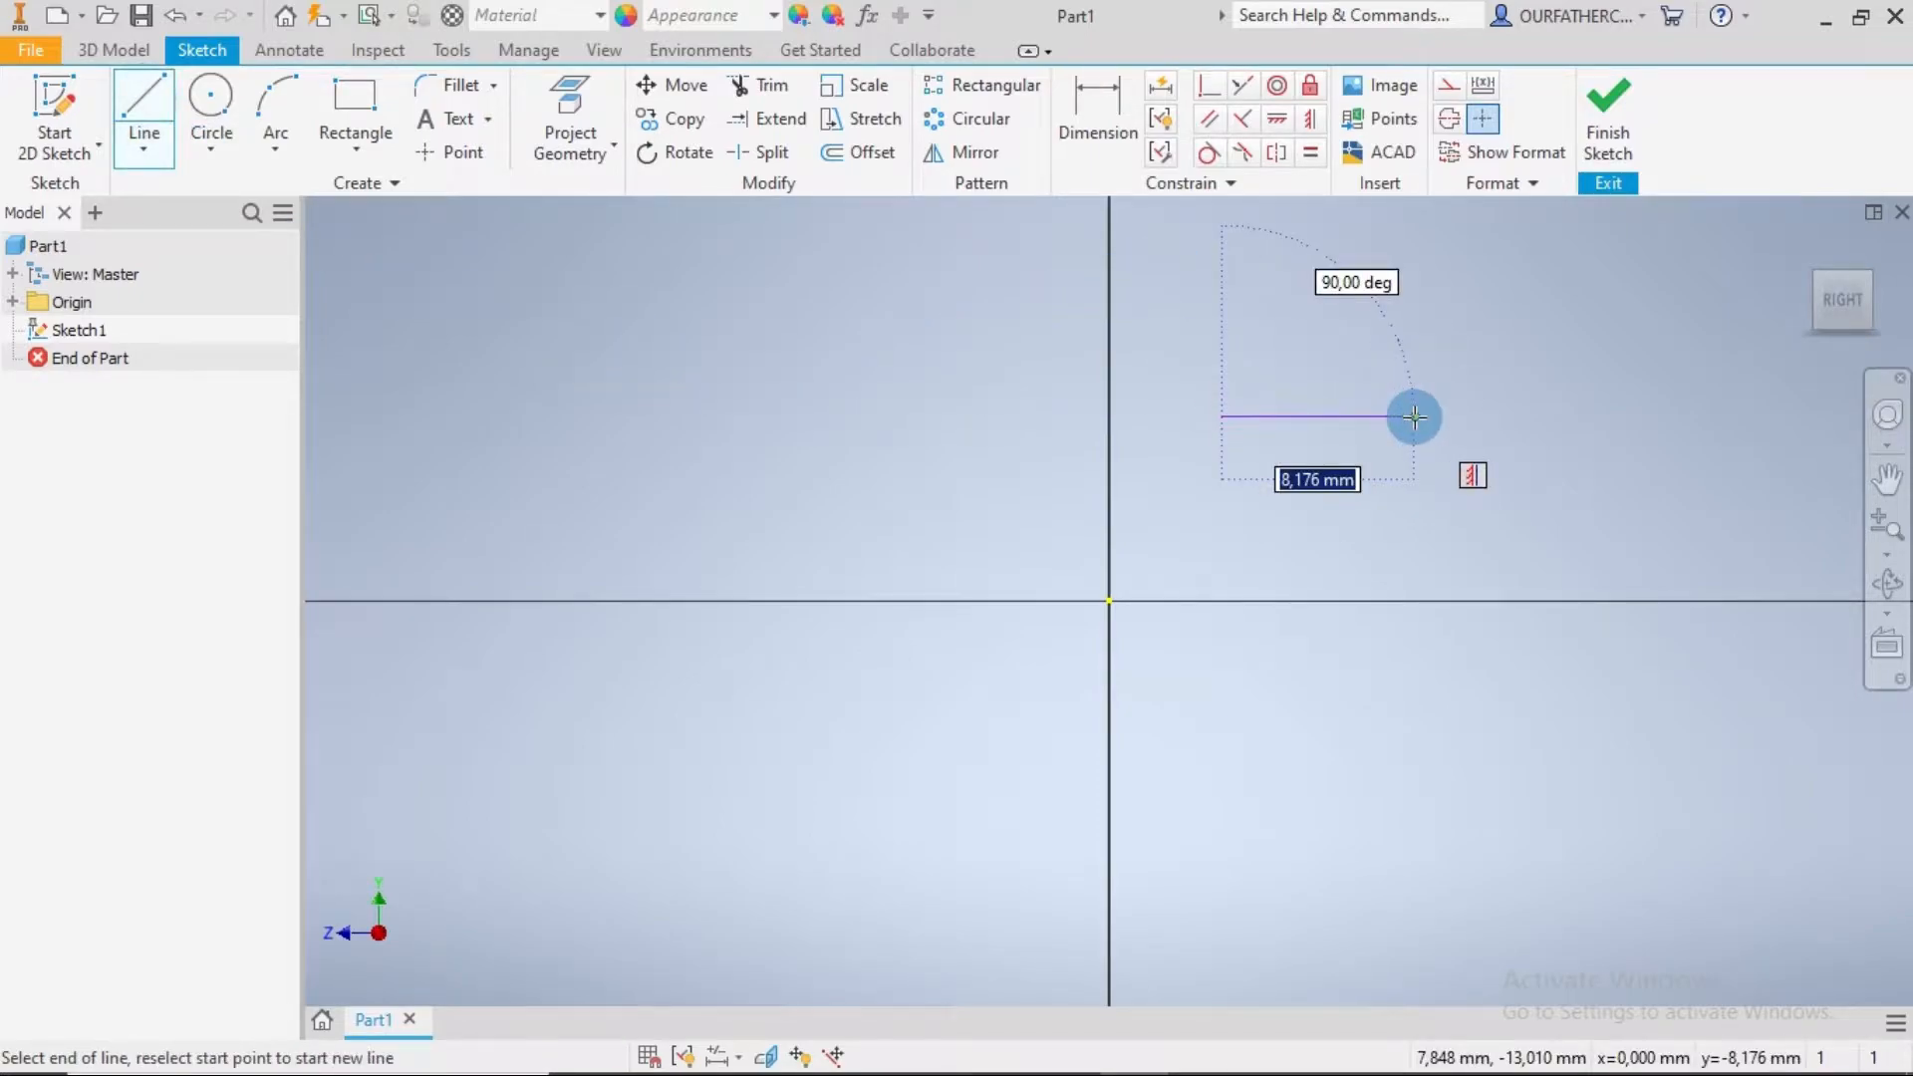
{"action": "left_click", "coordinate": [1415, 417]}
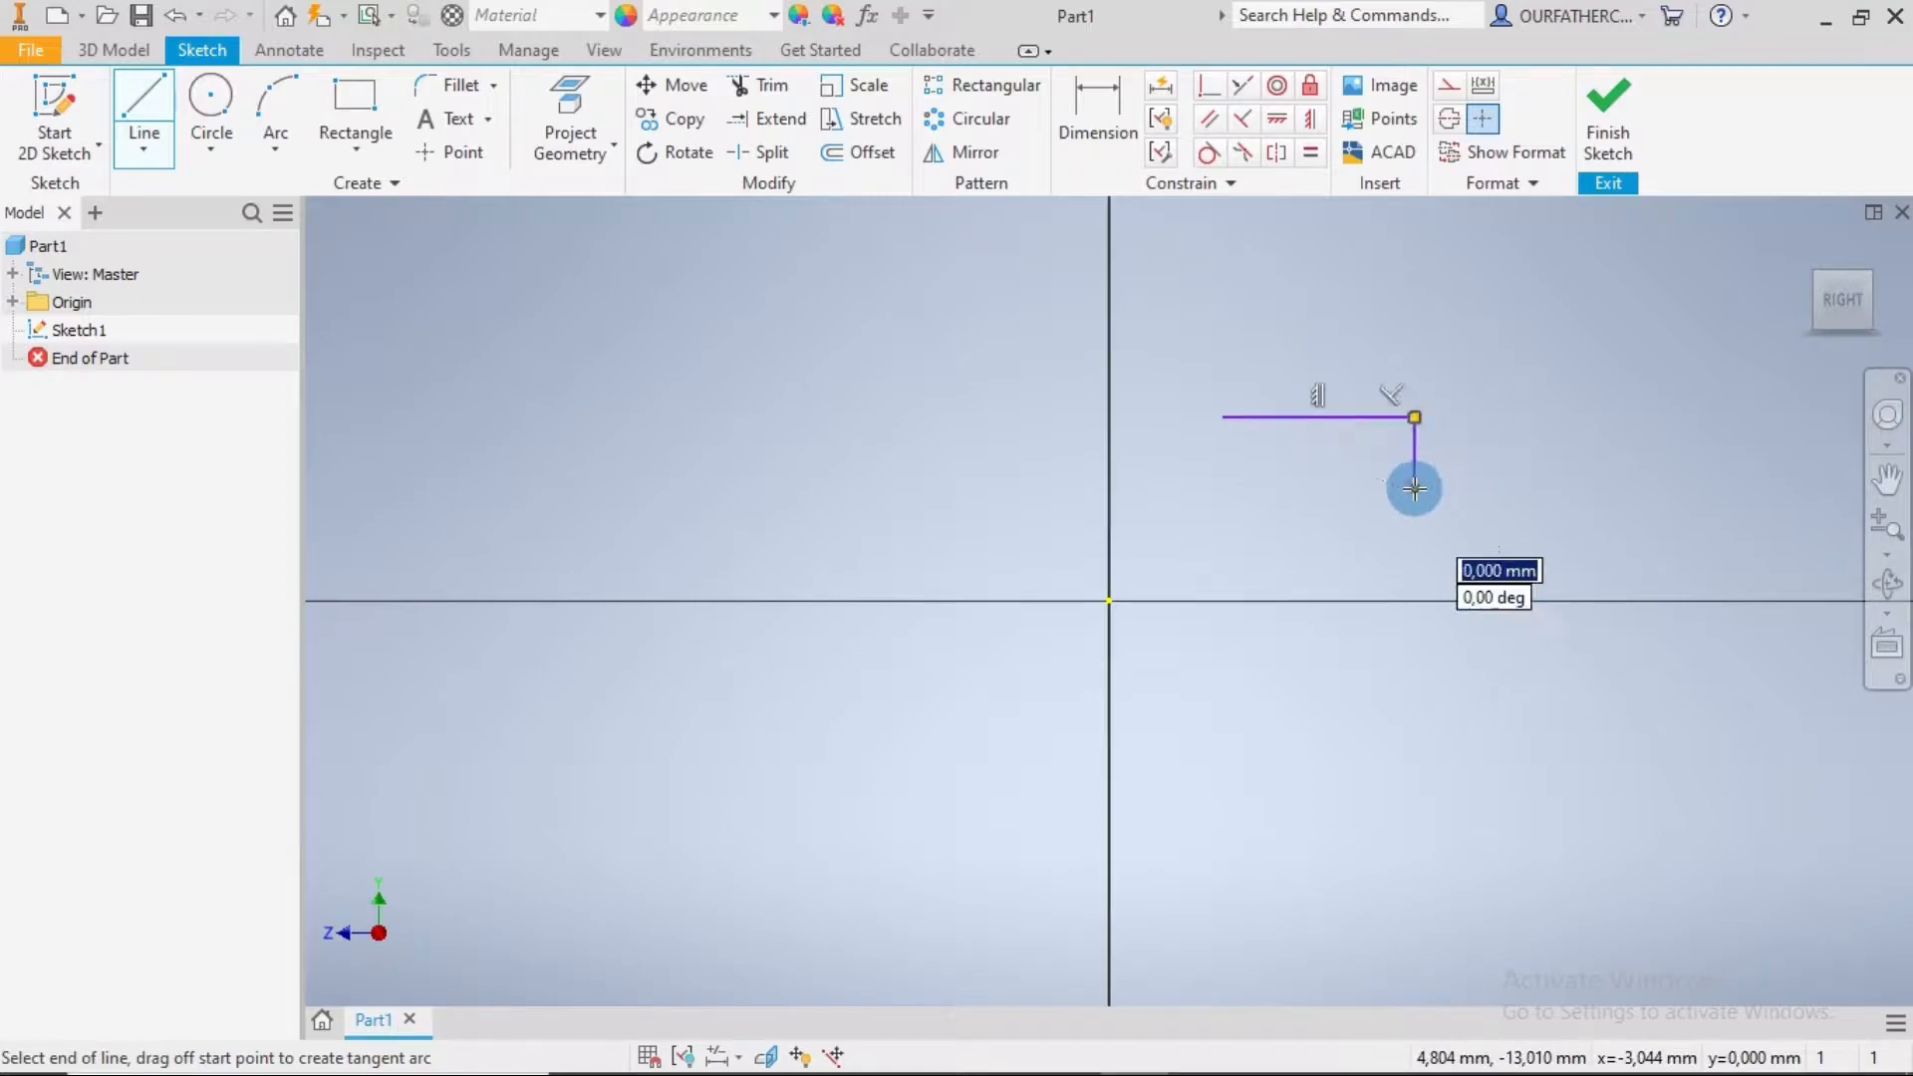
{"action": "left_click", "coordinate": [1415, 487]}
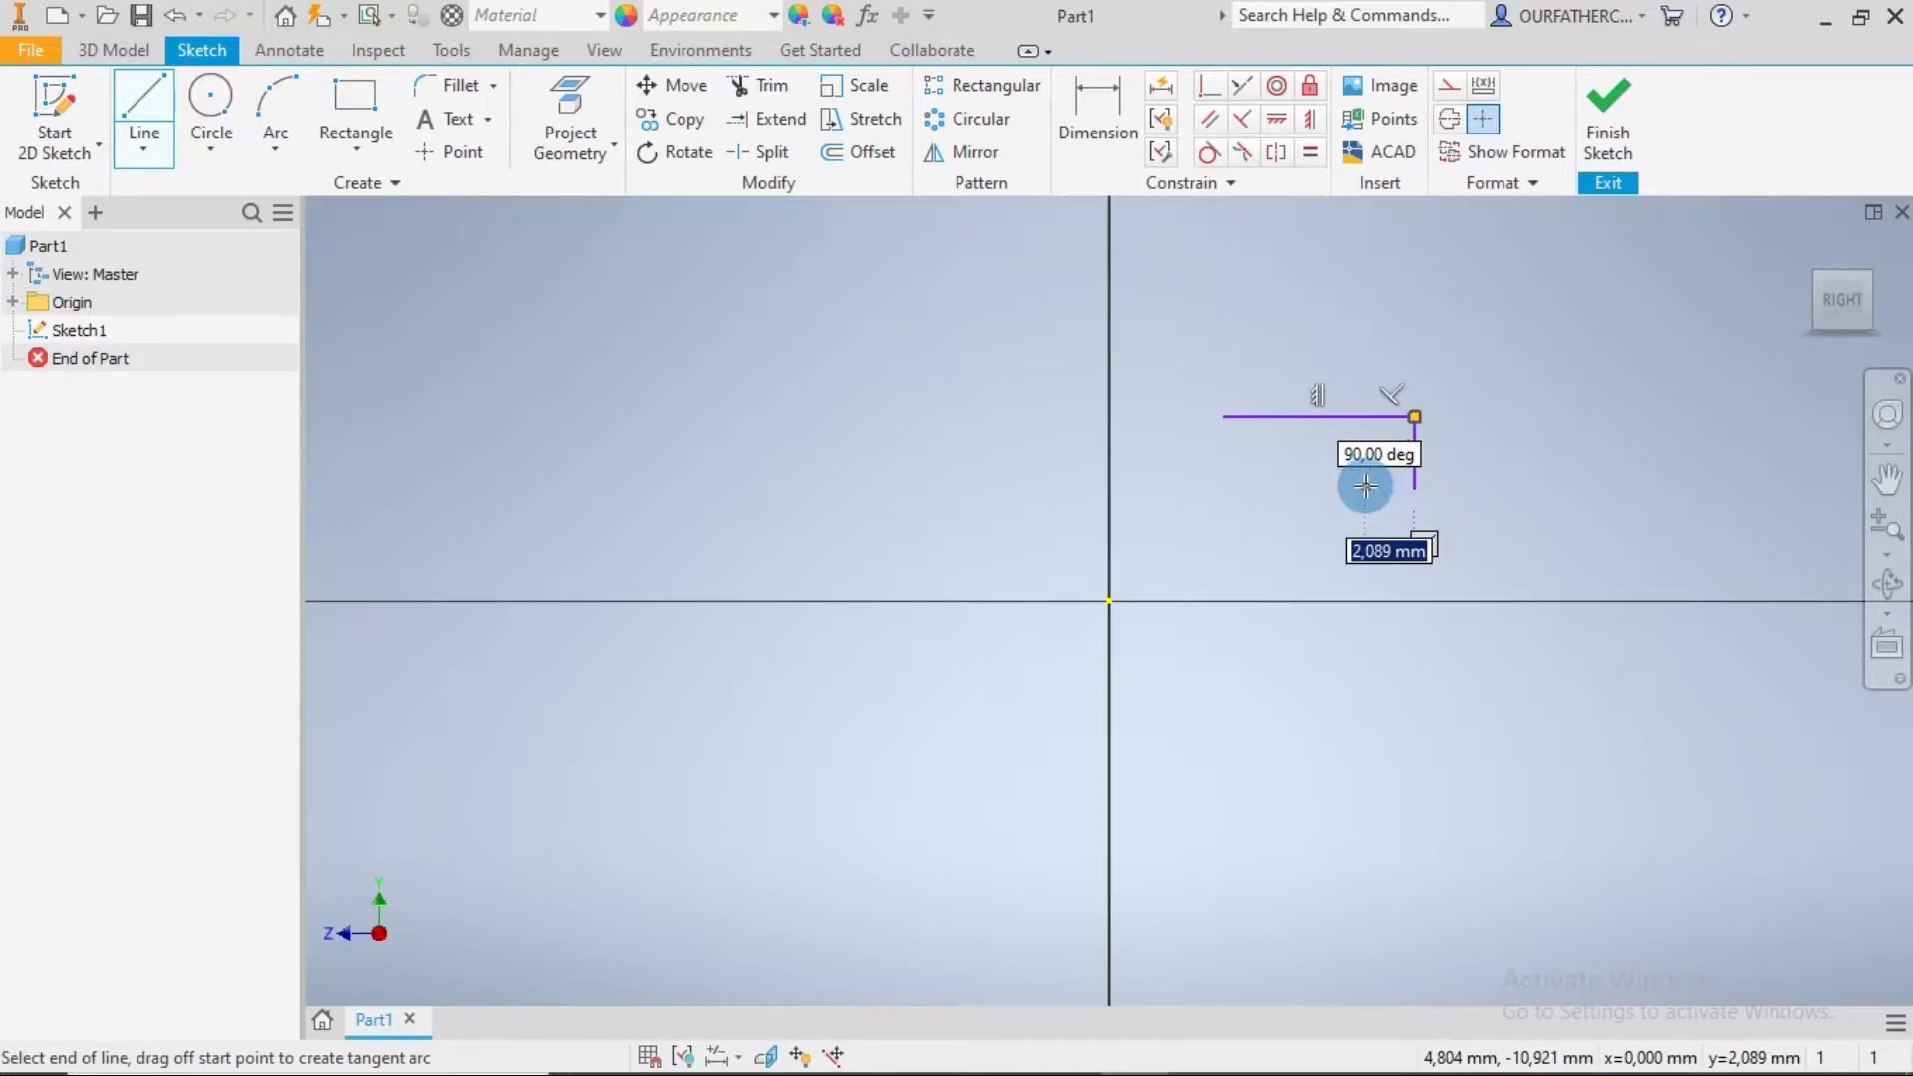
{"action": "left_click", "coordinate": [1365, 487]}
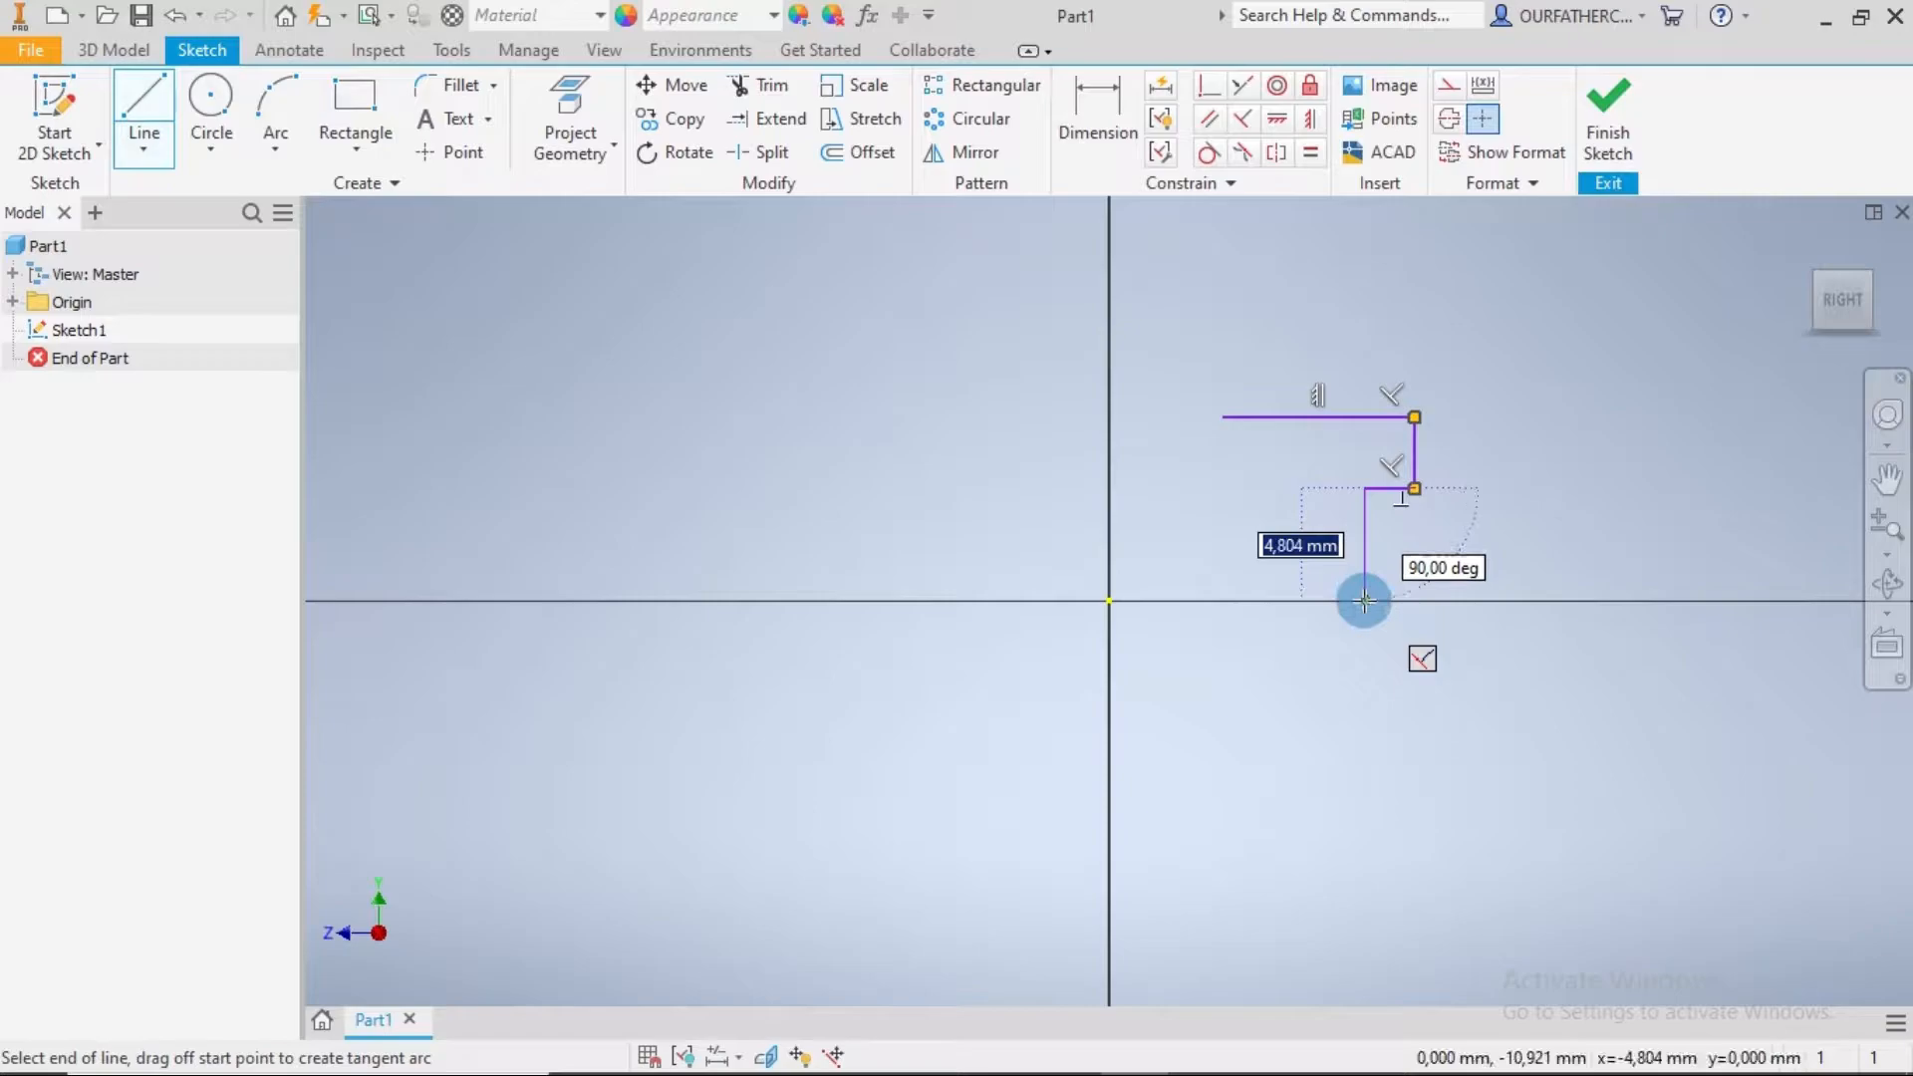
{"action": "left_click", "coordinate": [1364, 600]}
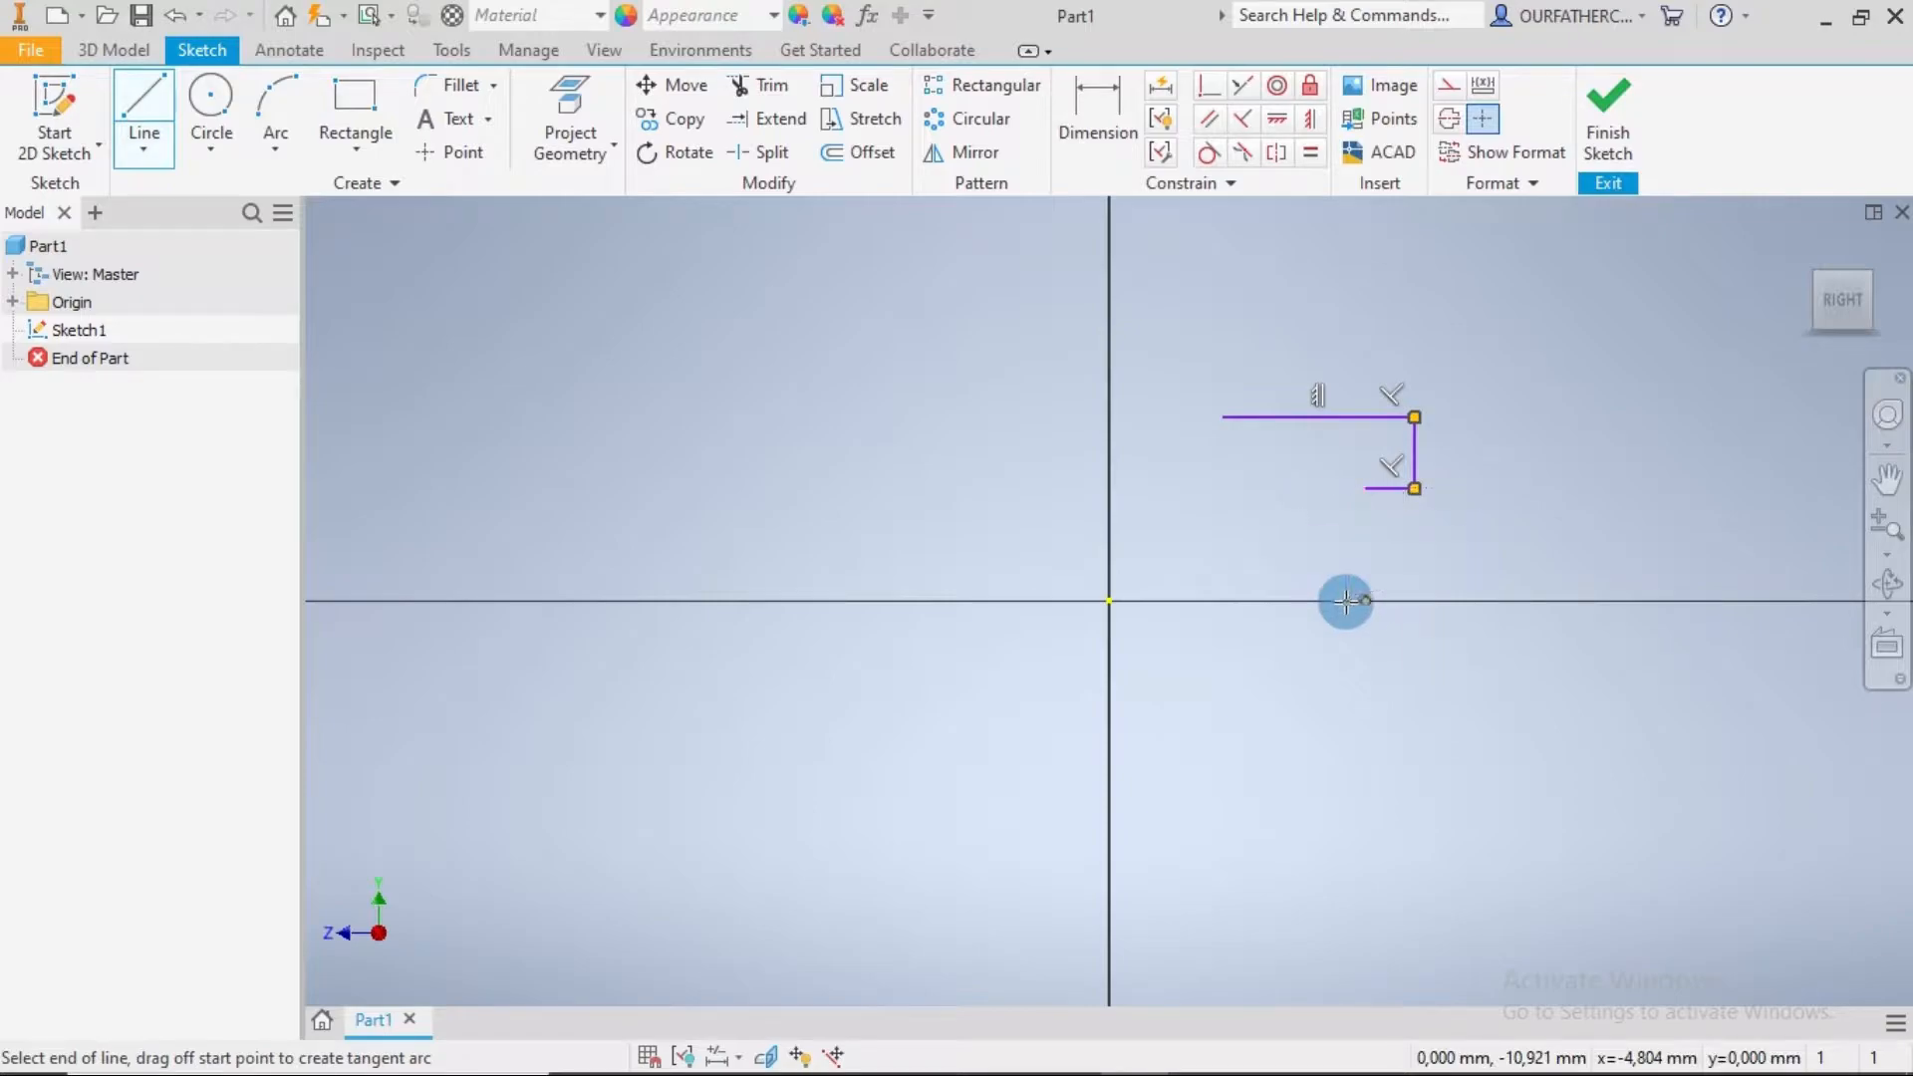
{"action": "left_click", "coordinate": [1284, 601]}
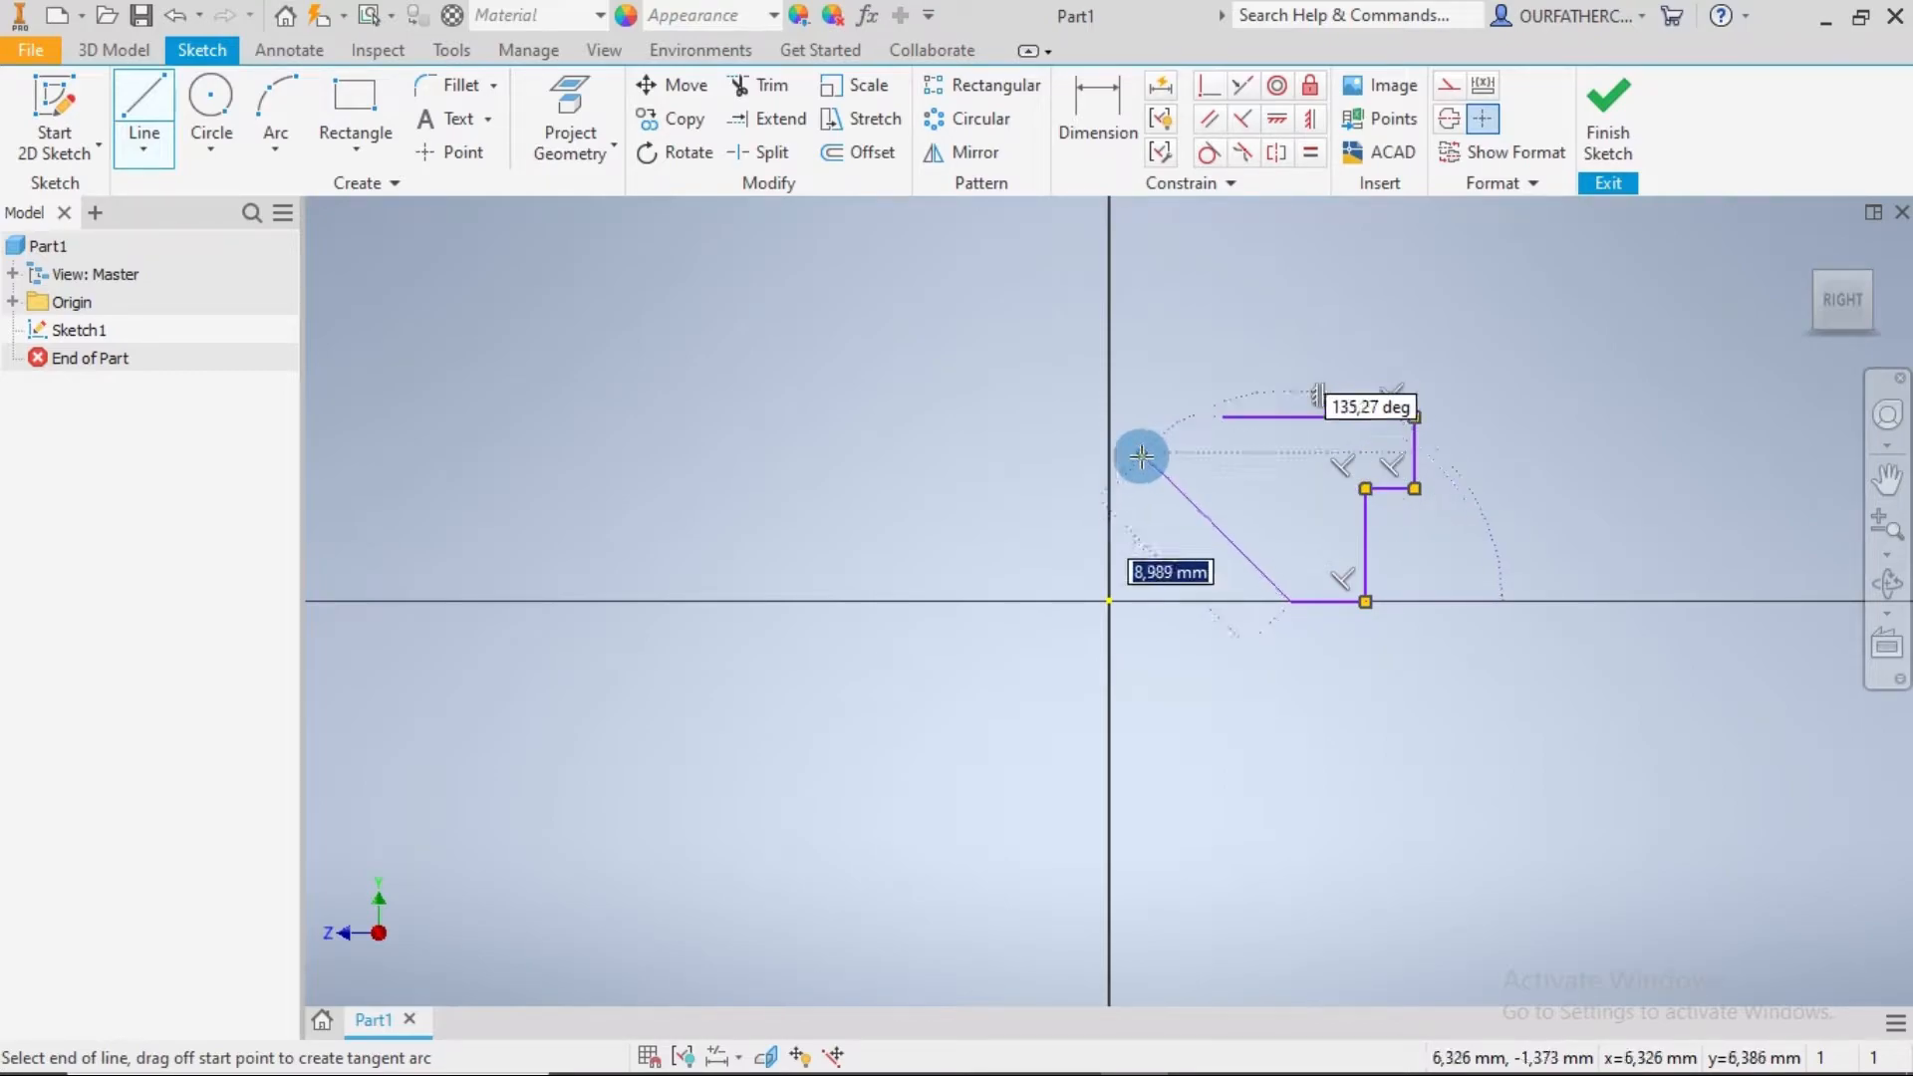
Step: Close the profile with a slanted line, a horizontal line about 3.7 mm long and a short vertical line crossing the top edge
{"action": "key", "text": "Escape"}
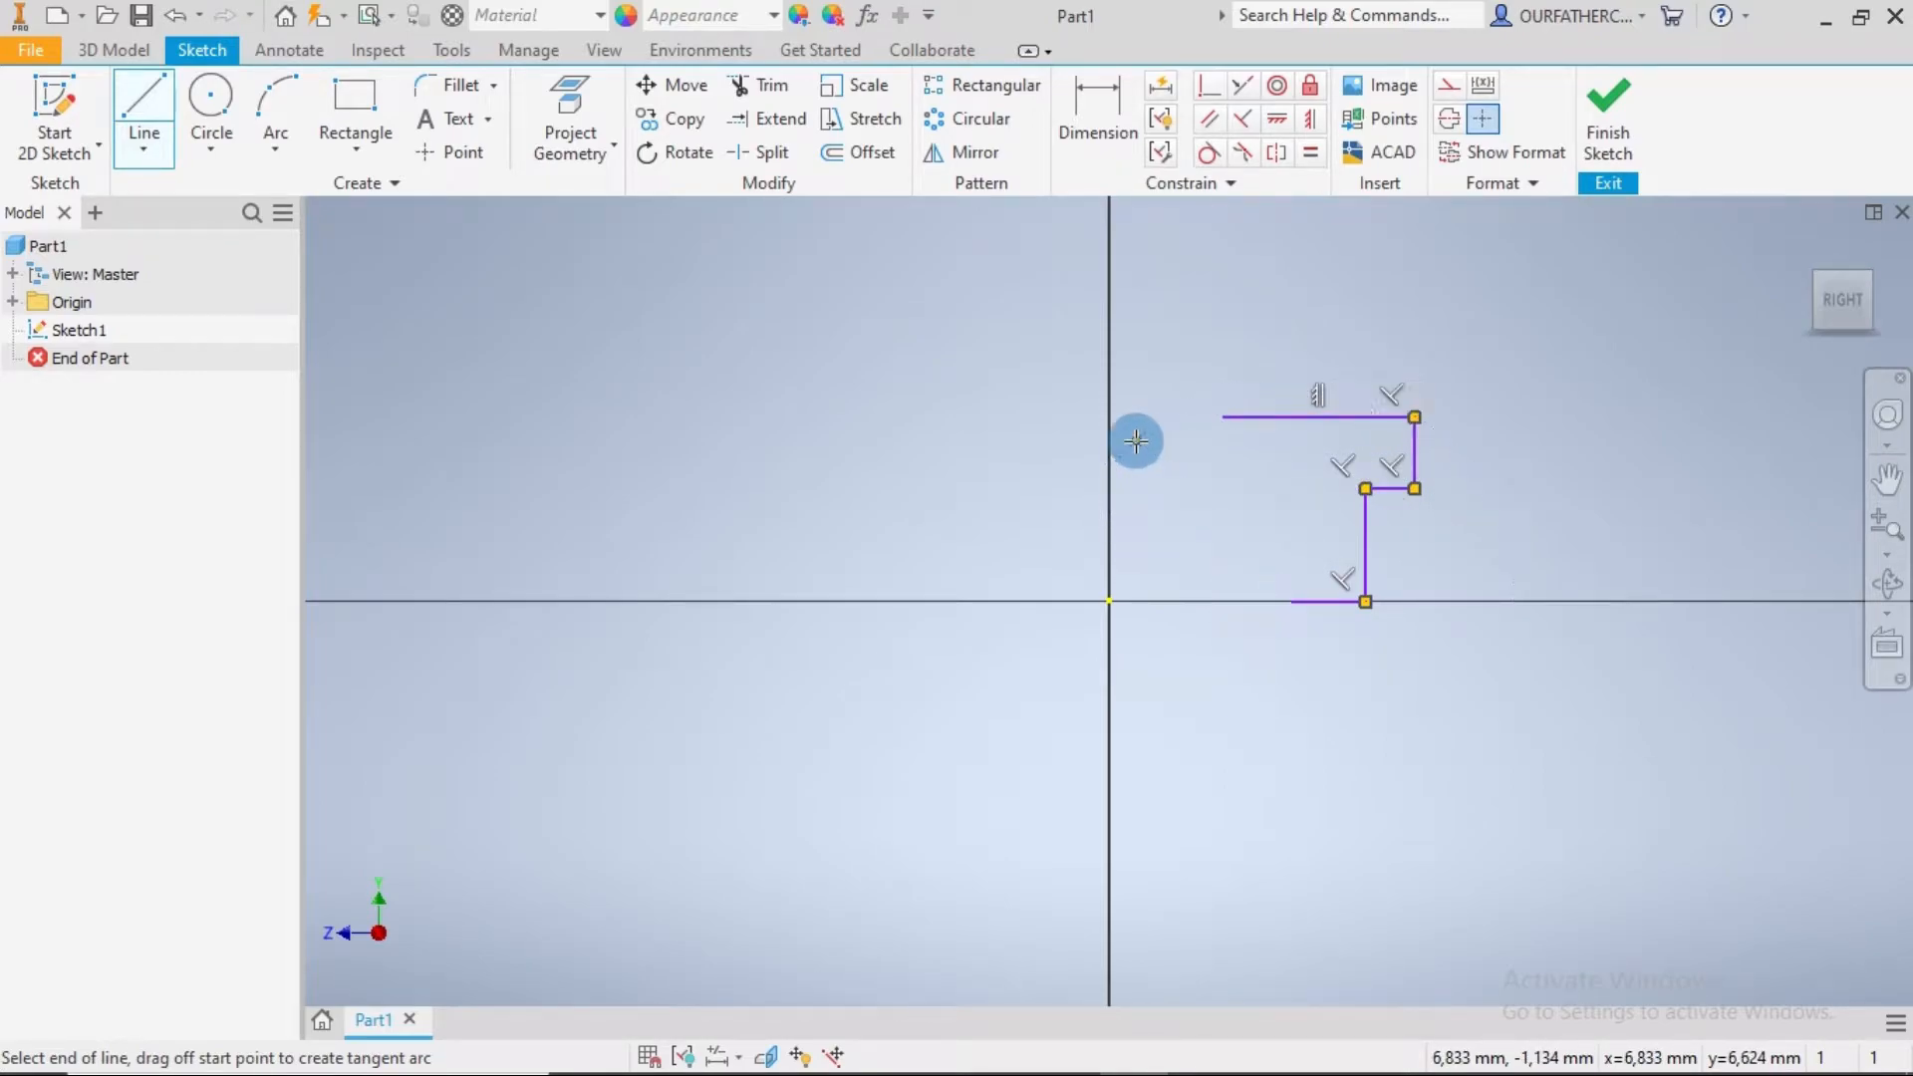
{"action": "left_click", "coordinate": [1136, 440]}
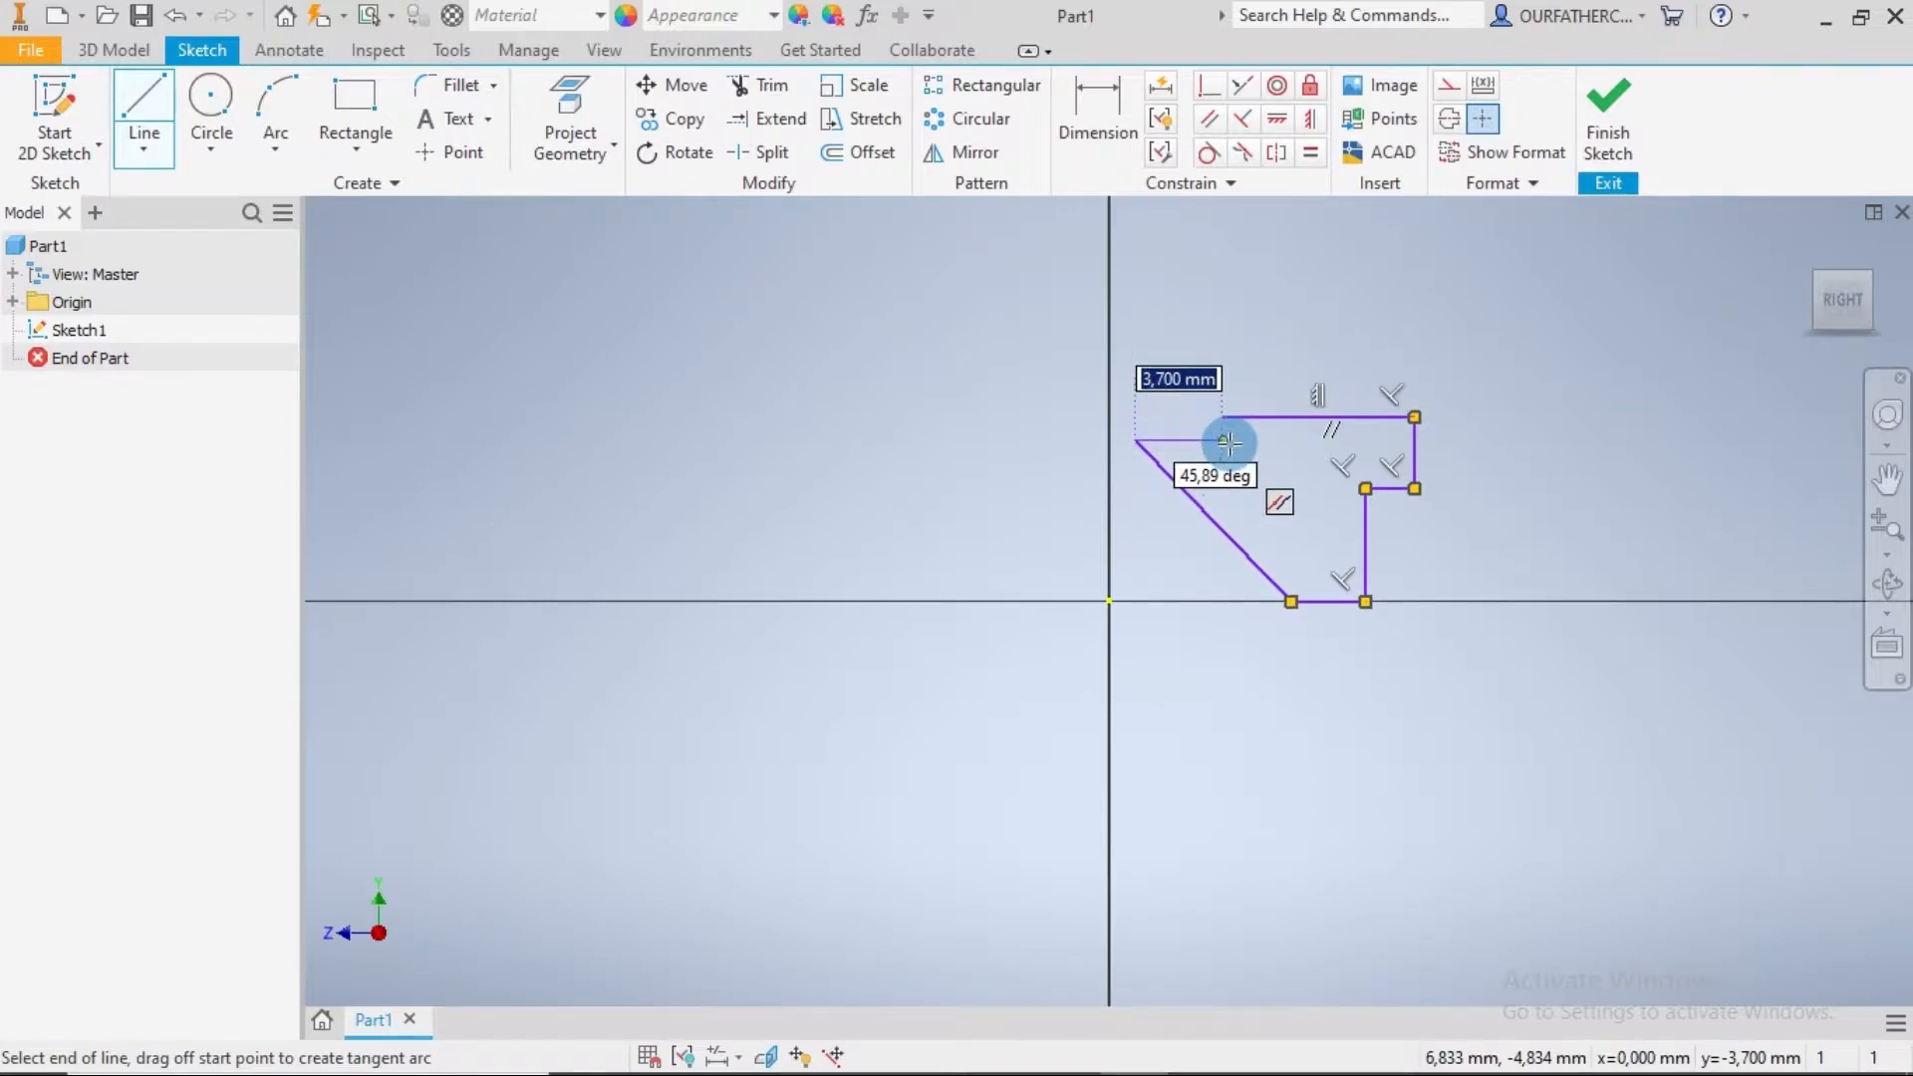
{"action": "left_click", "coordinate": [1228, 441]}
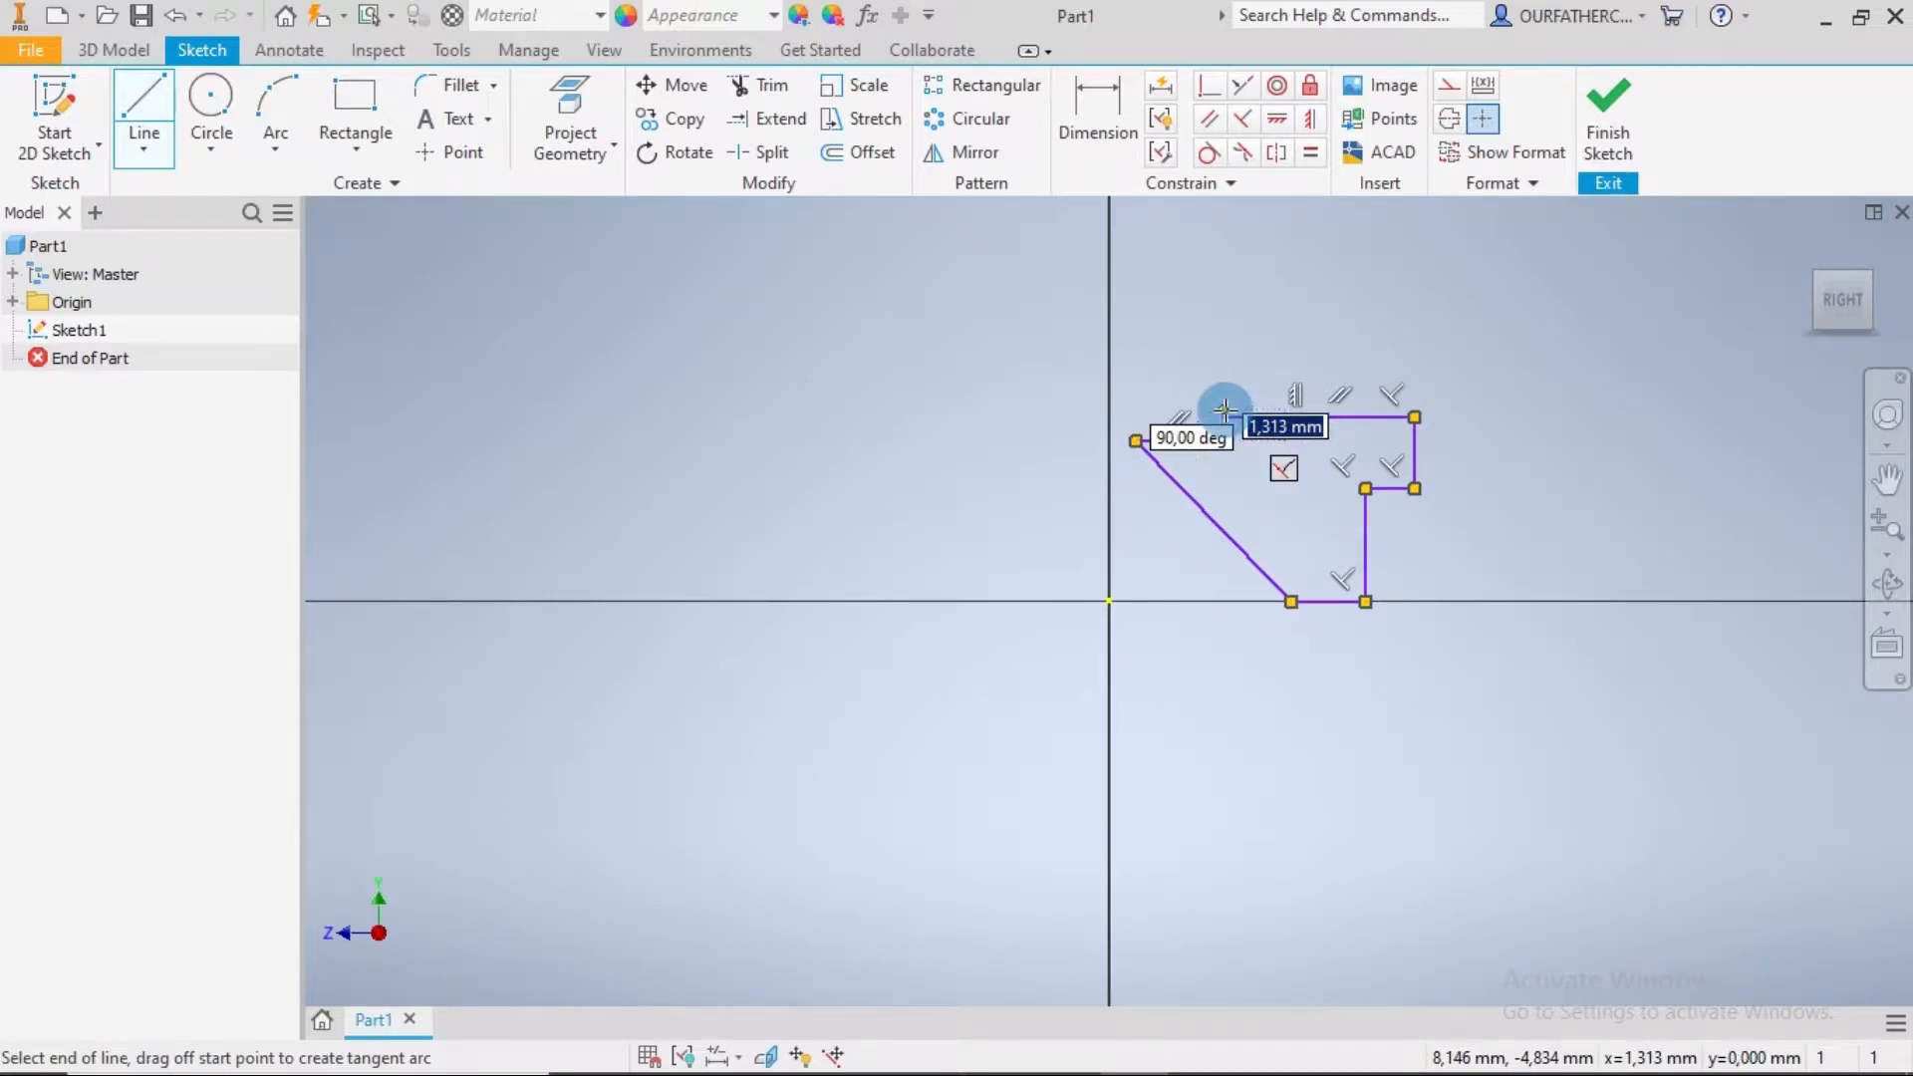
{"action": "left_click", "coordinate": [1224, 412]}
{"action": "key", "text": "Escape"}
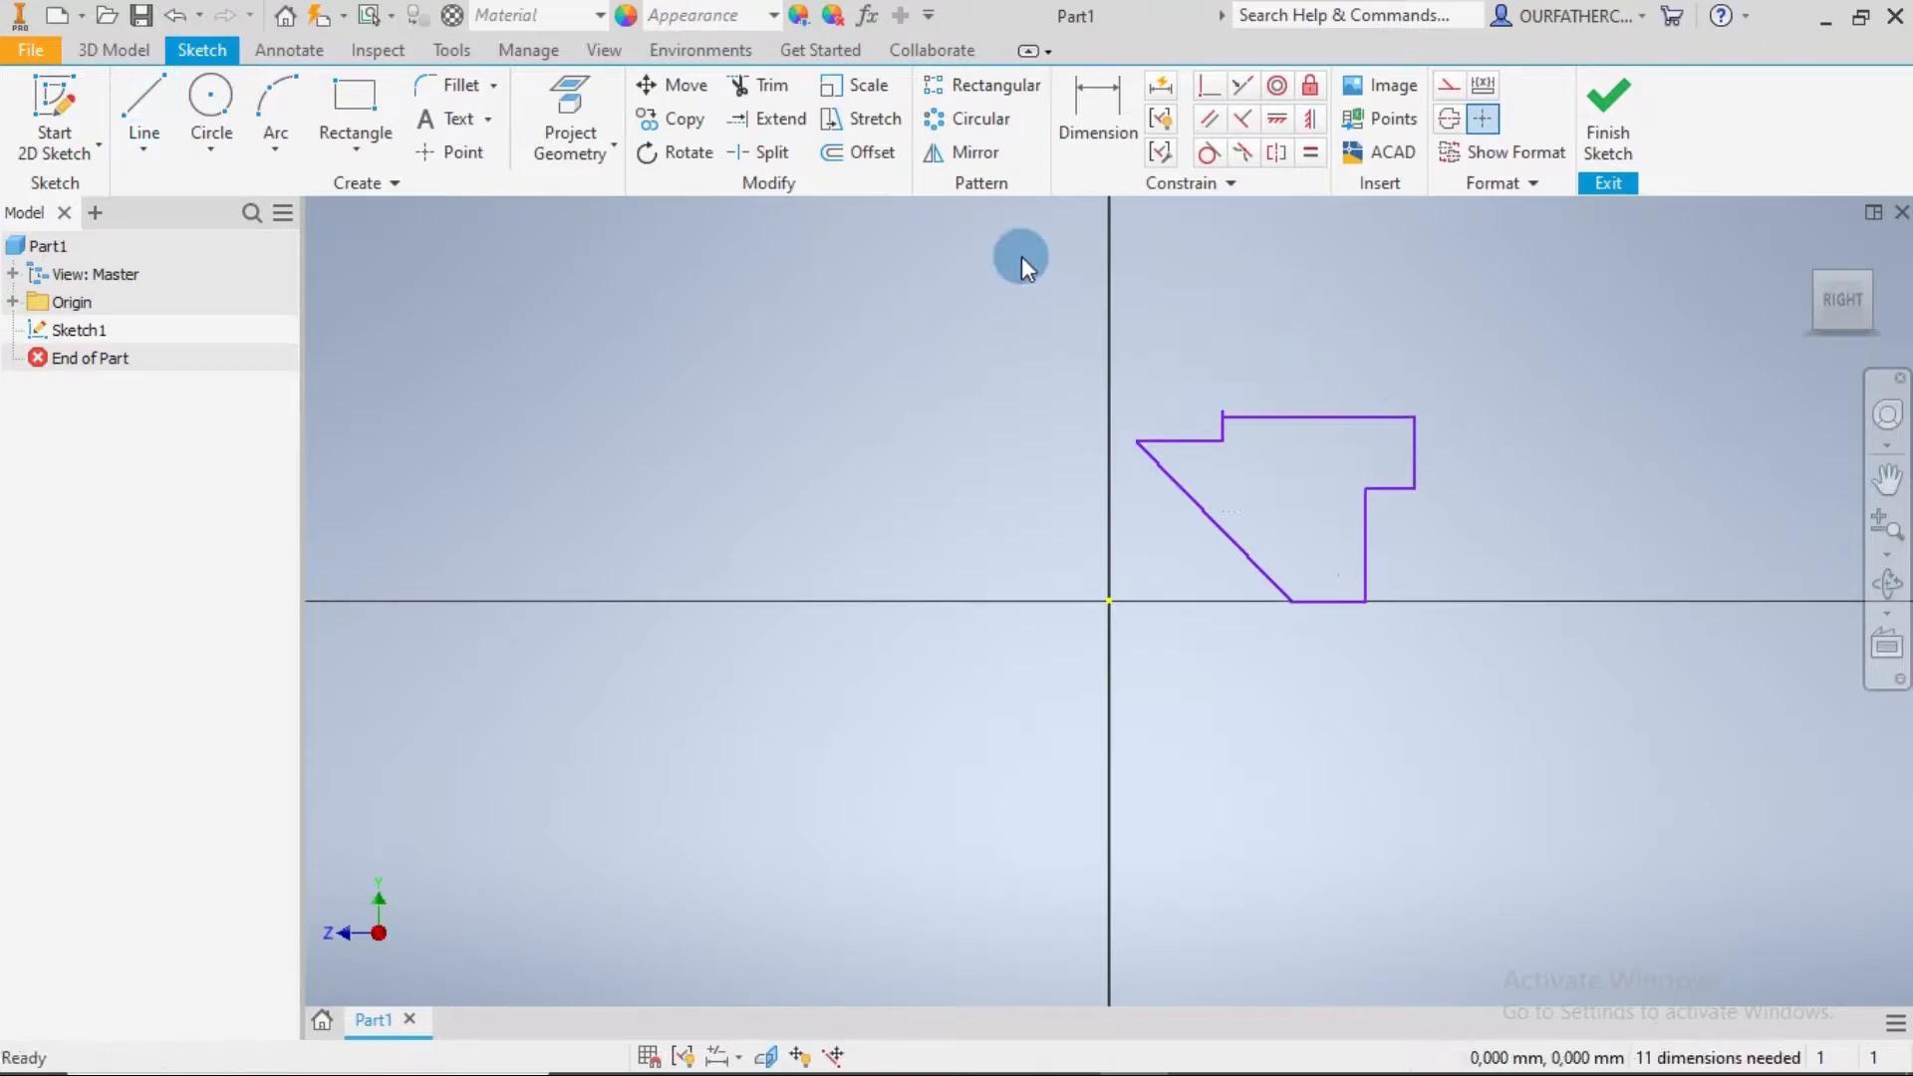
Step: Trim the short vertical line's overshoot above the profile's top edge
{"action": "left_click", "coordinate": [749, 82]}
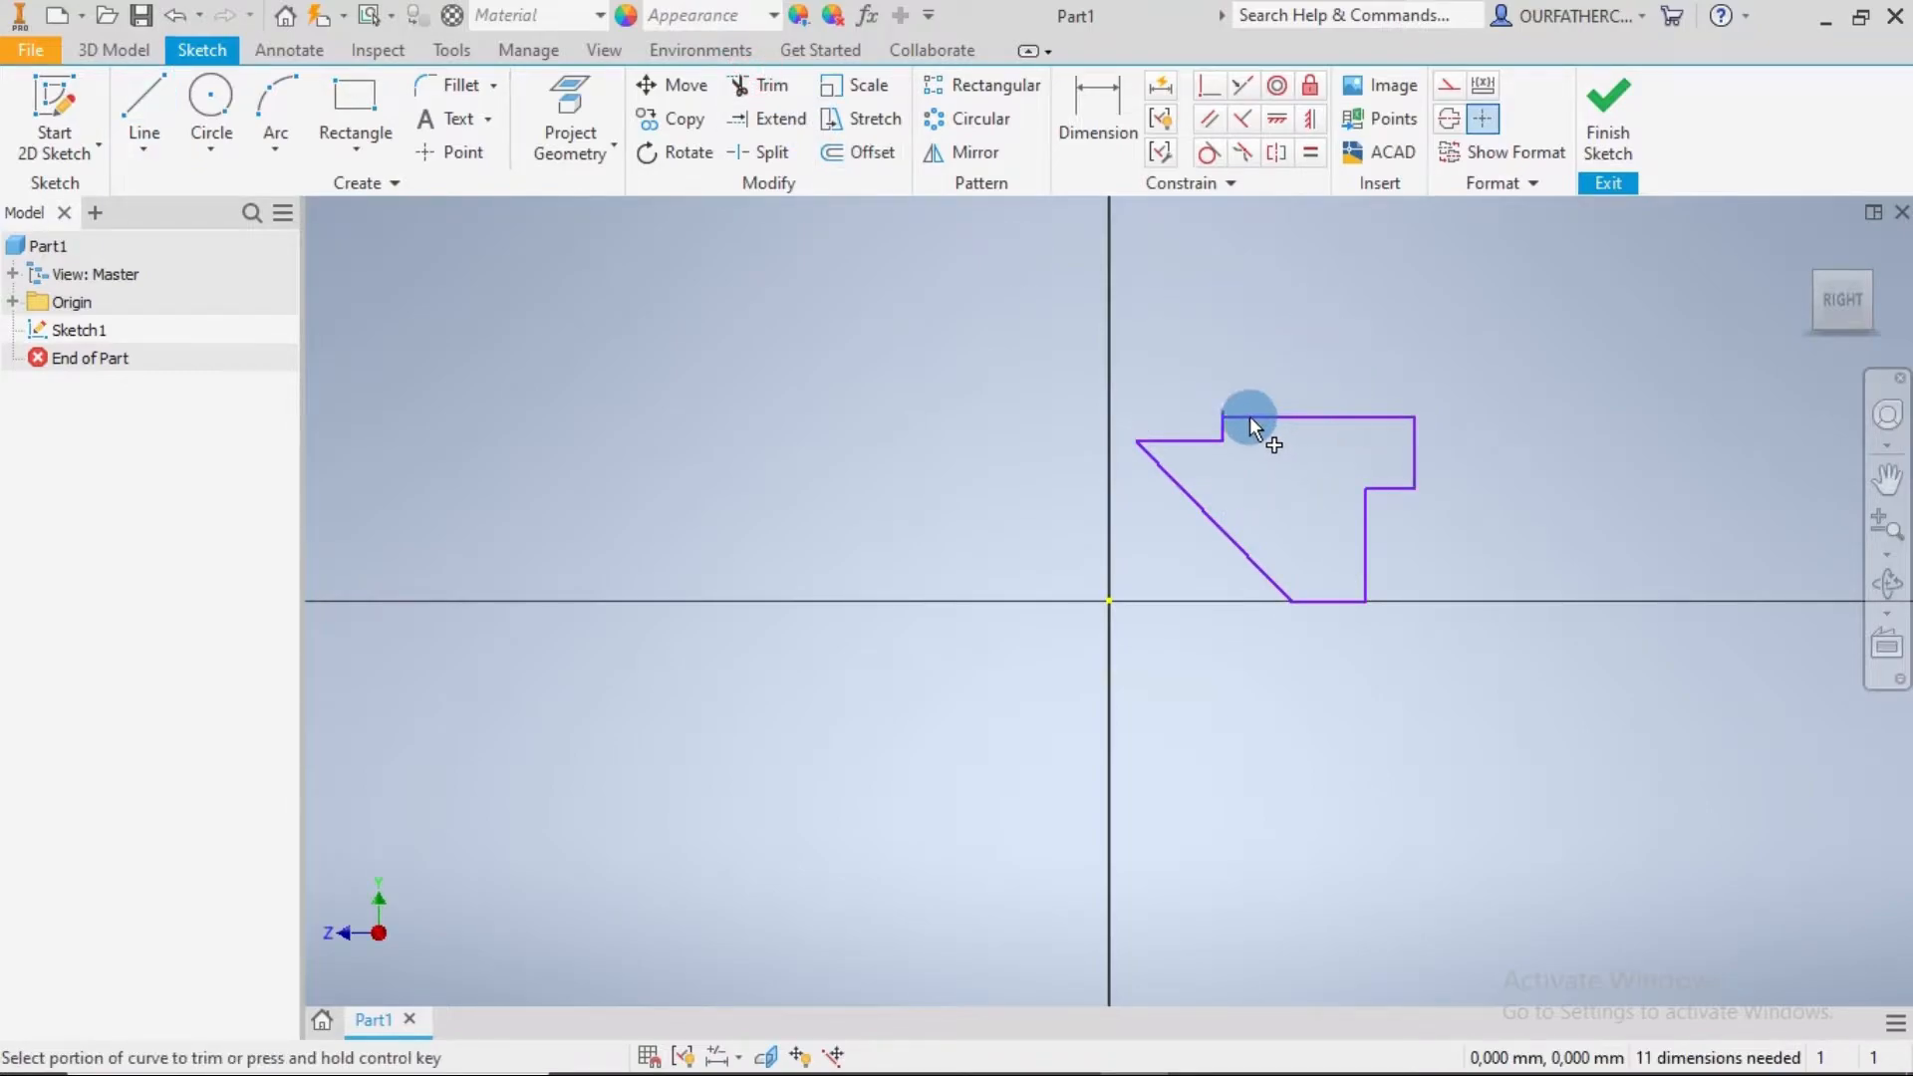
{"action": "scroll", "coordinate": [1249, 415], "scroll_direction": "up", "scroll_amount": 5}
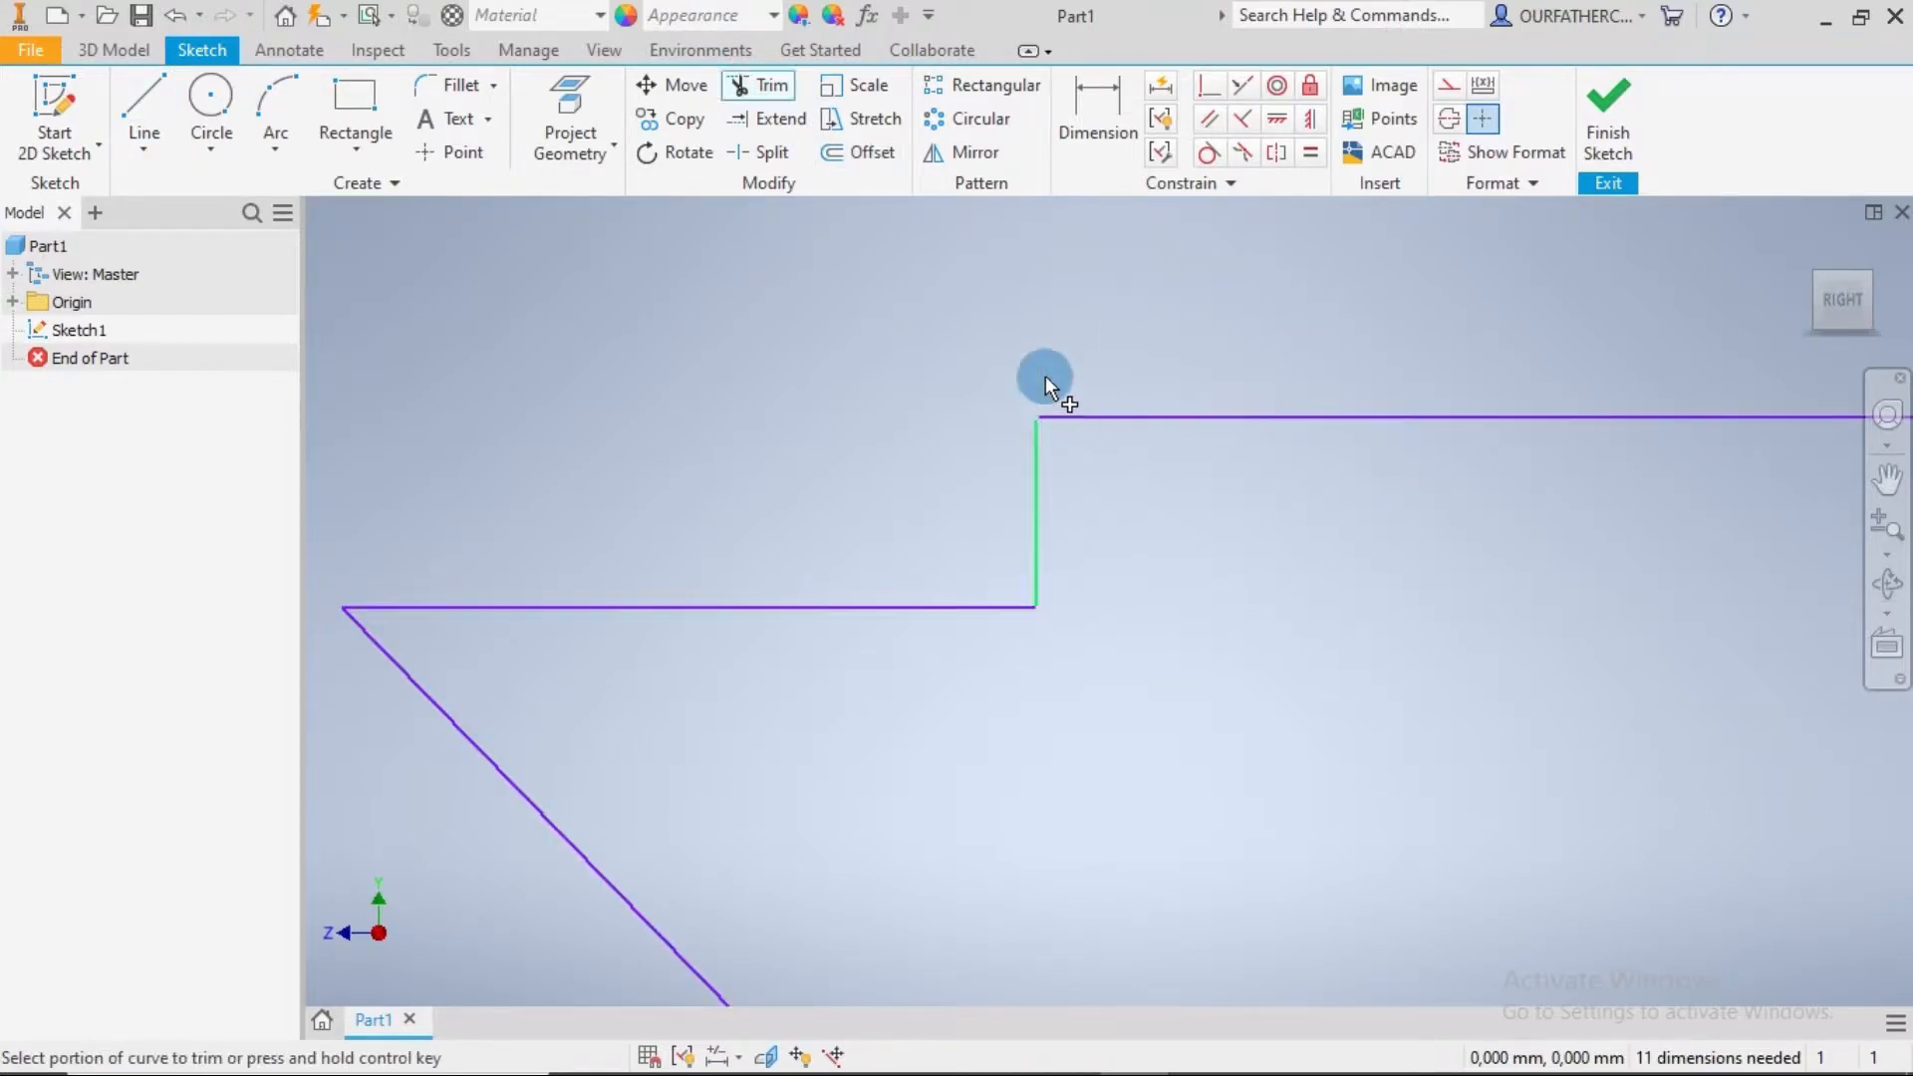
{"action": "left_click", "coordinate": [1040, 375]}
{"action": "scroll", "coordinate": [1252, 504], "scroll_direction": "down", "scroll_amount": 5}
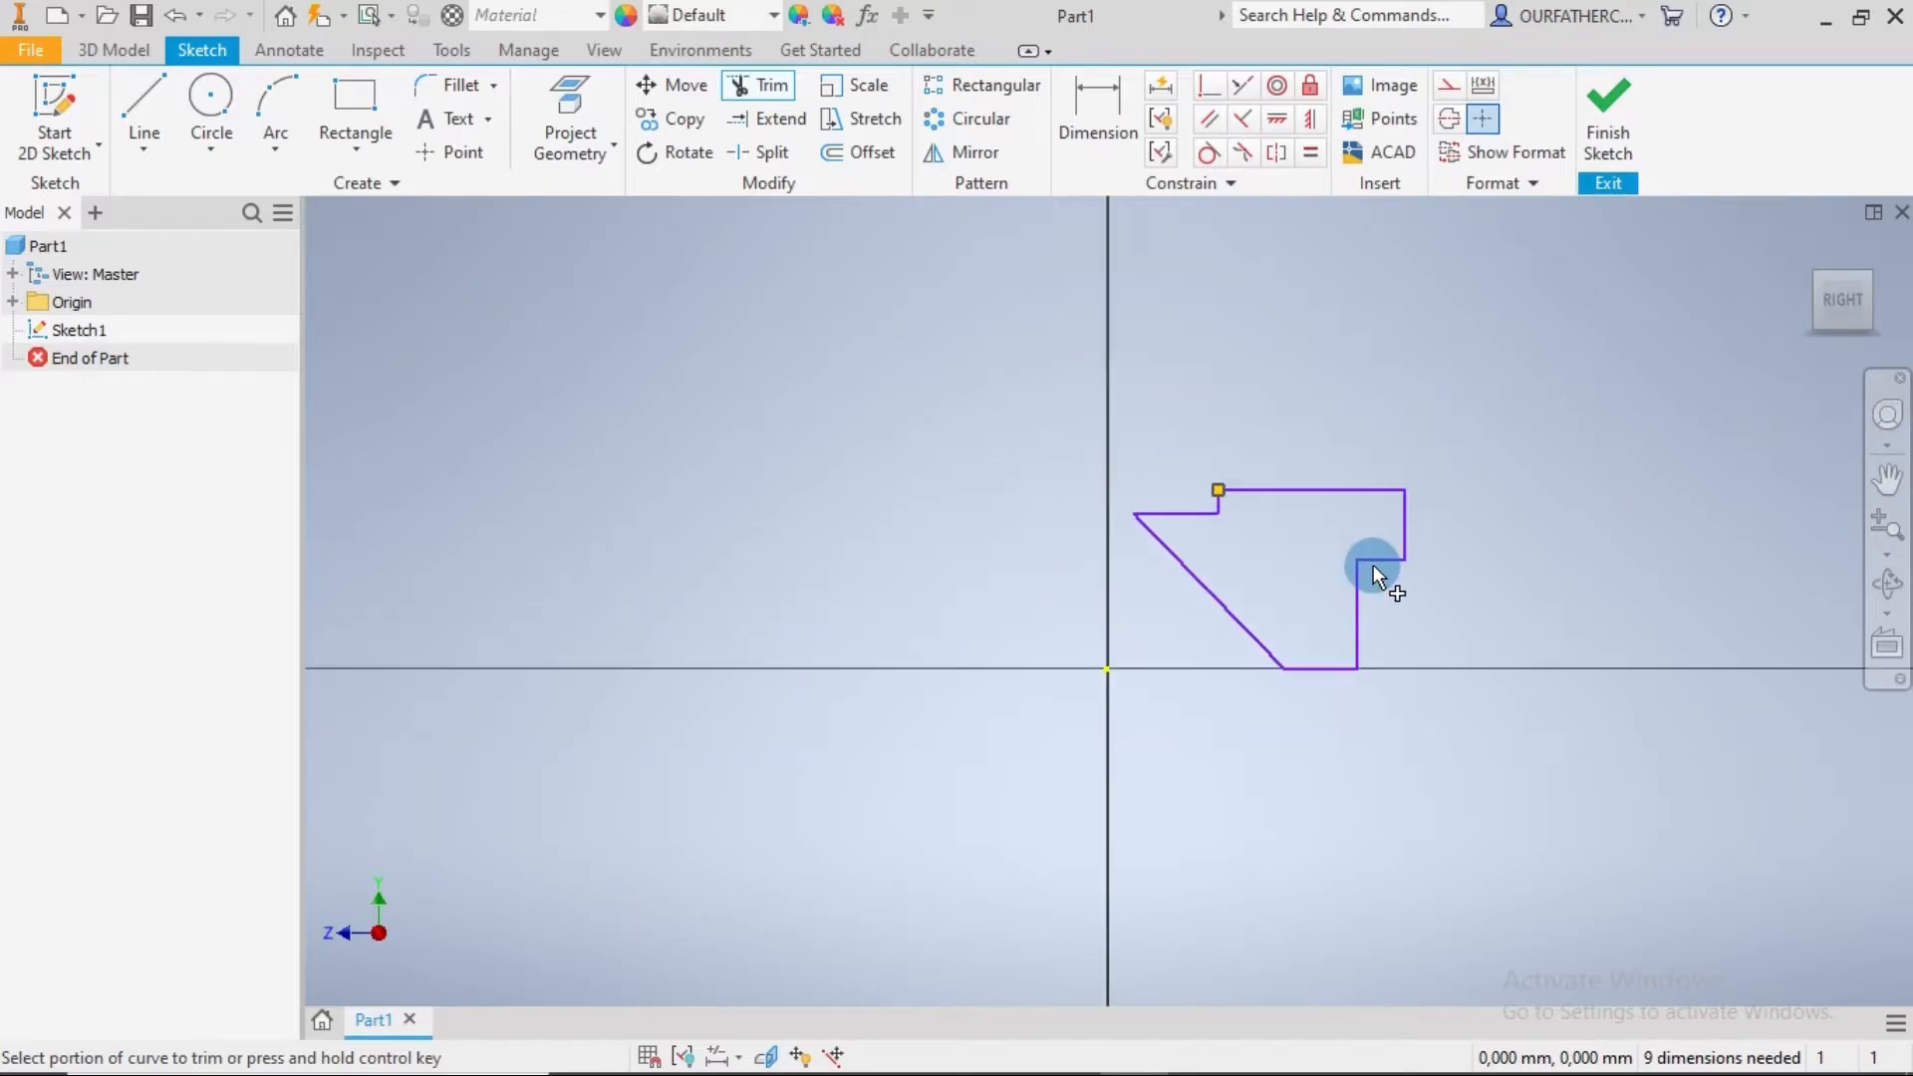
{"action": "middle_click_drag", "start_coordinate": [1450, 608], "coordinate": [1325, 608]}
{"action": "key", "text": "Escape"}
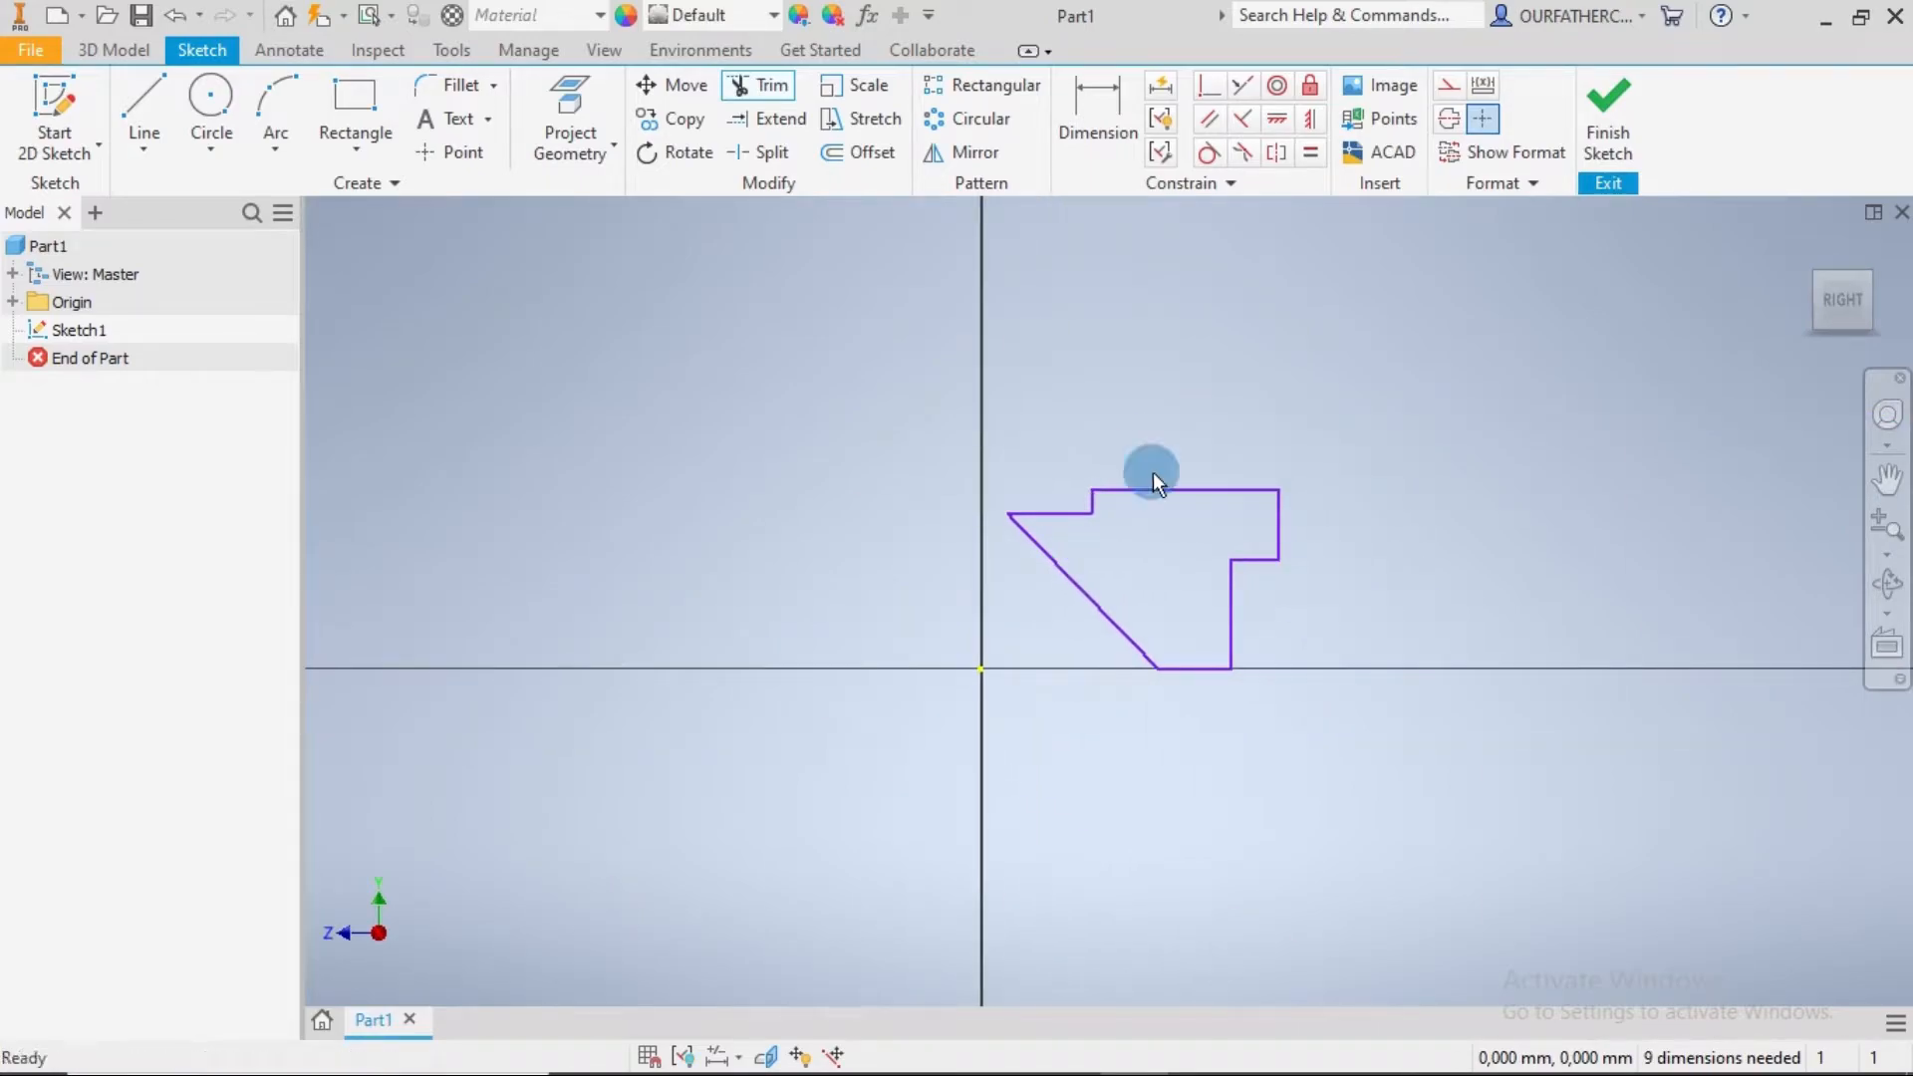
Step: Dimension the horizontal distance from the origin to the short vertical edge nearest the vertical axis as 10 mm
{"action": "left_click", "coordinate": [1069, 154]}
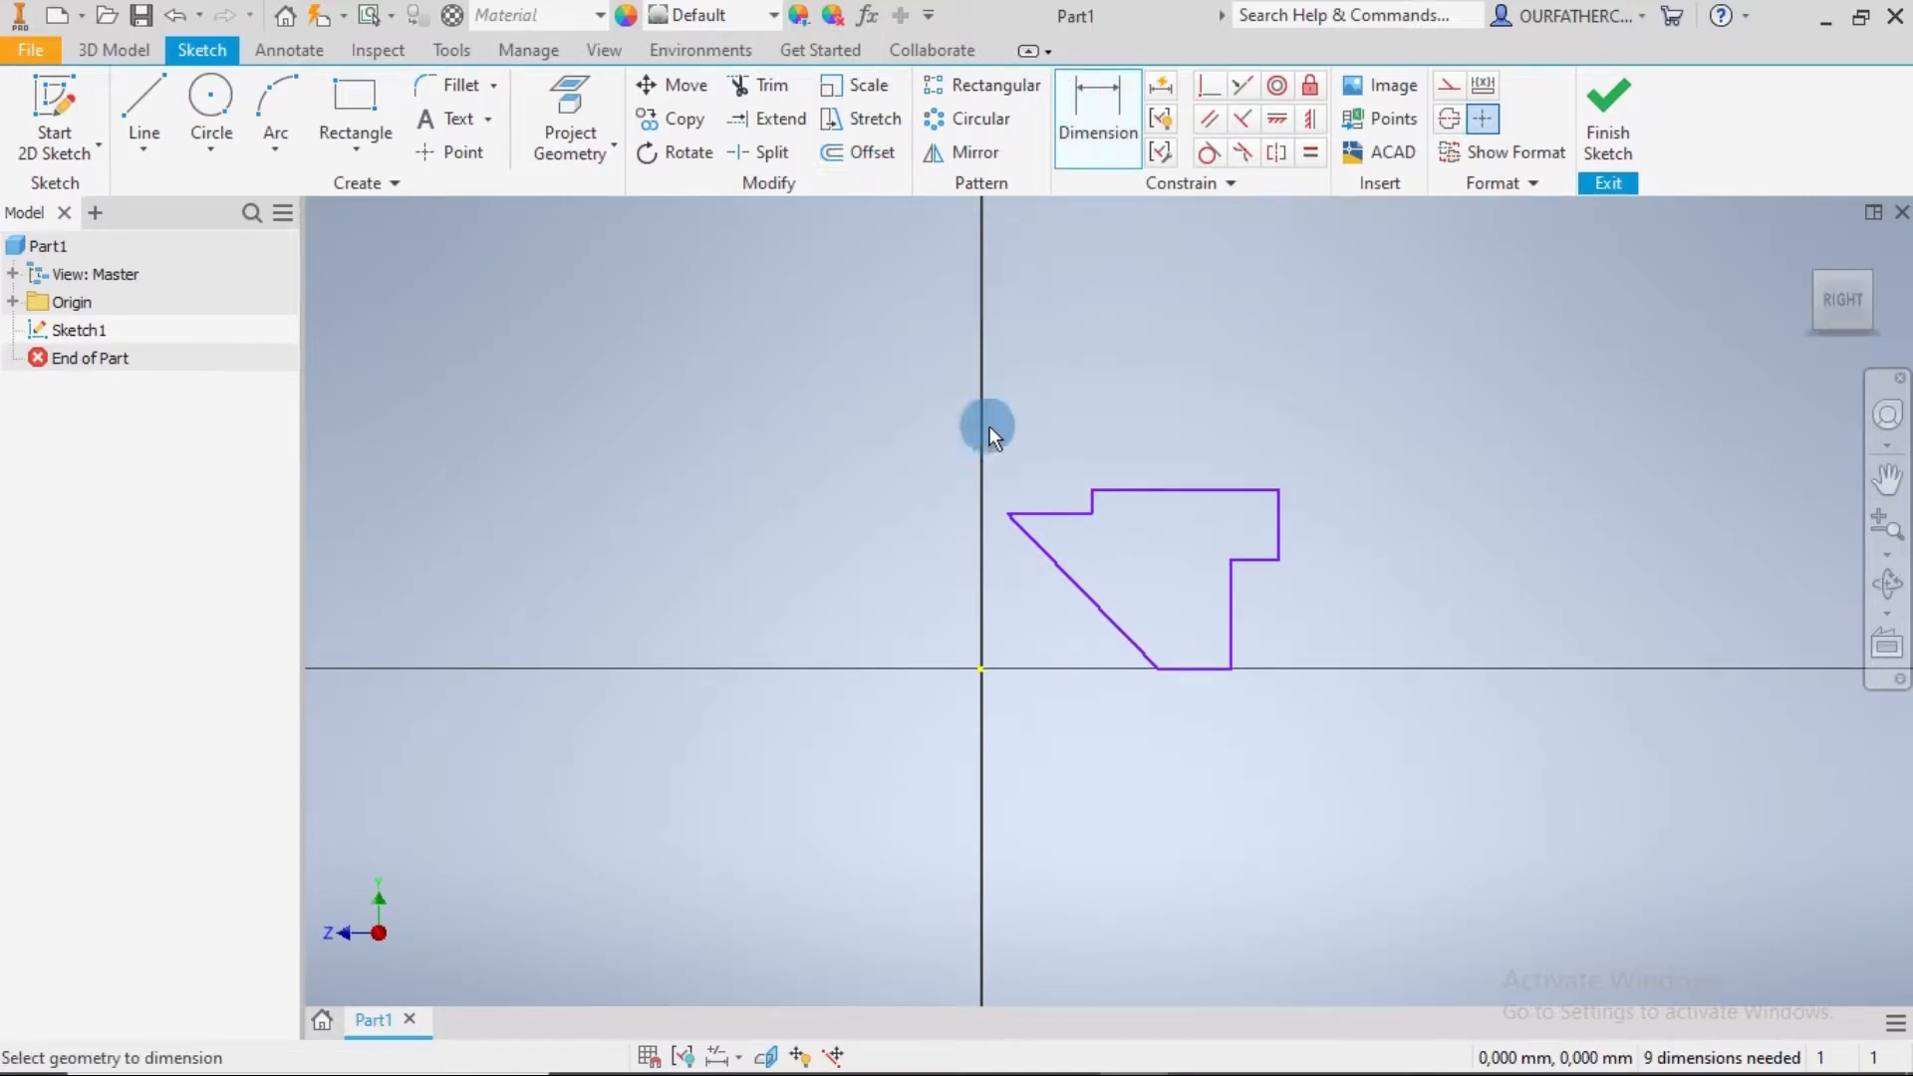
{"action": "left_click", "coordinate": [981, 667]}
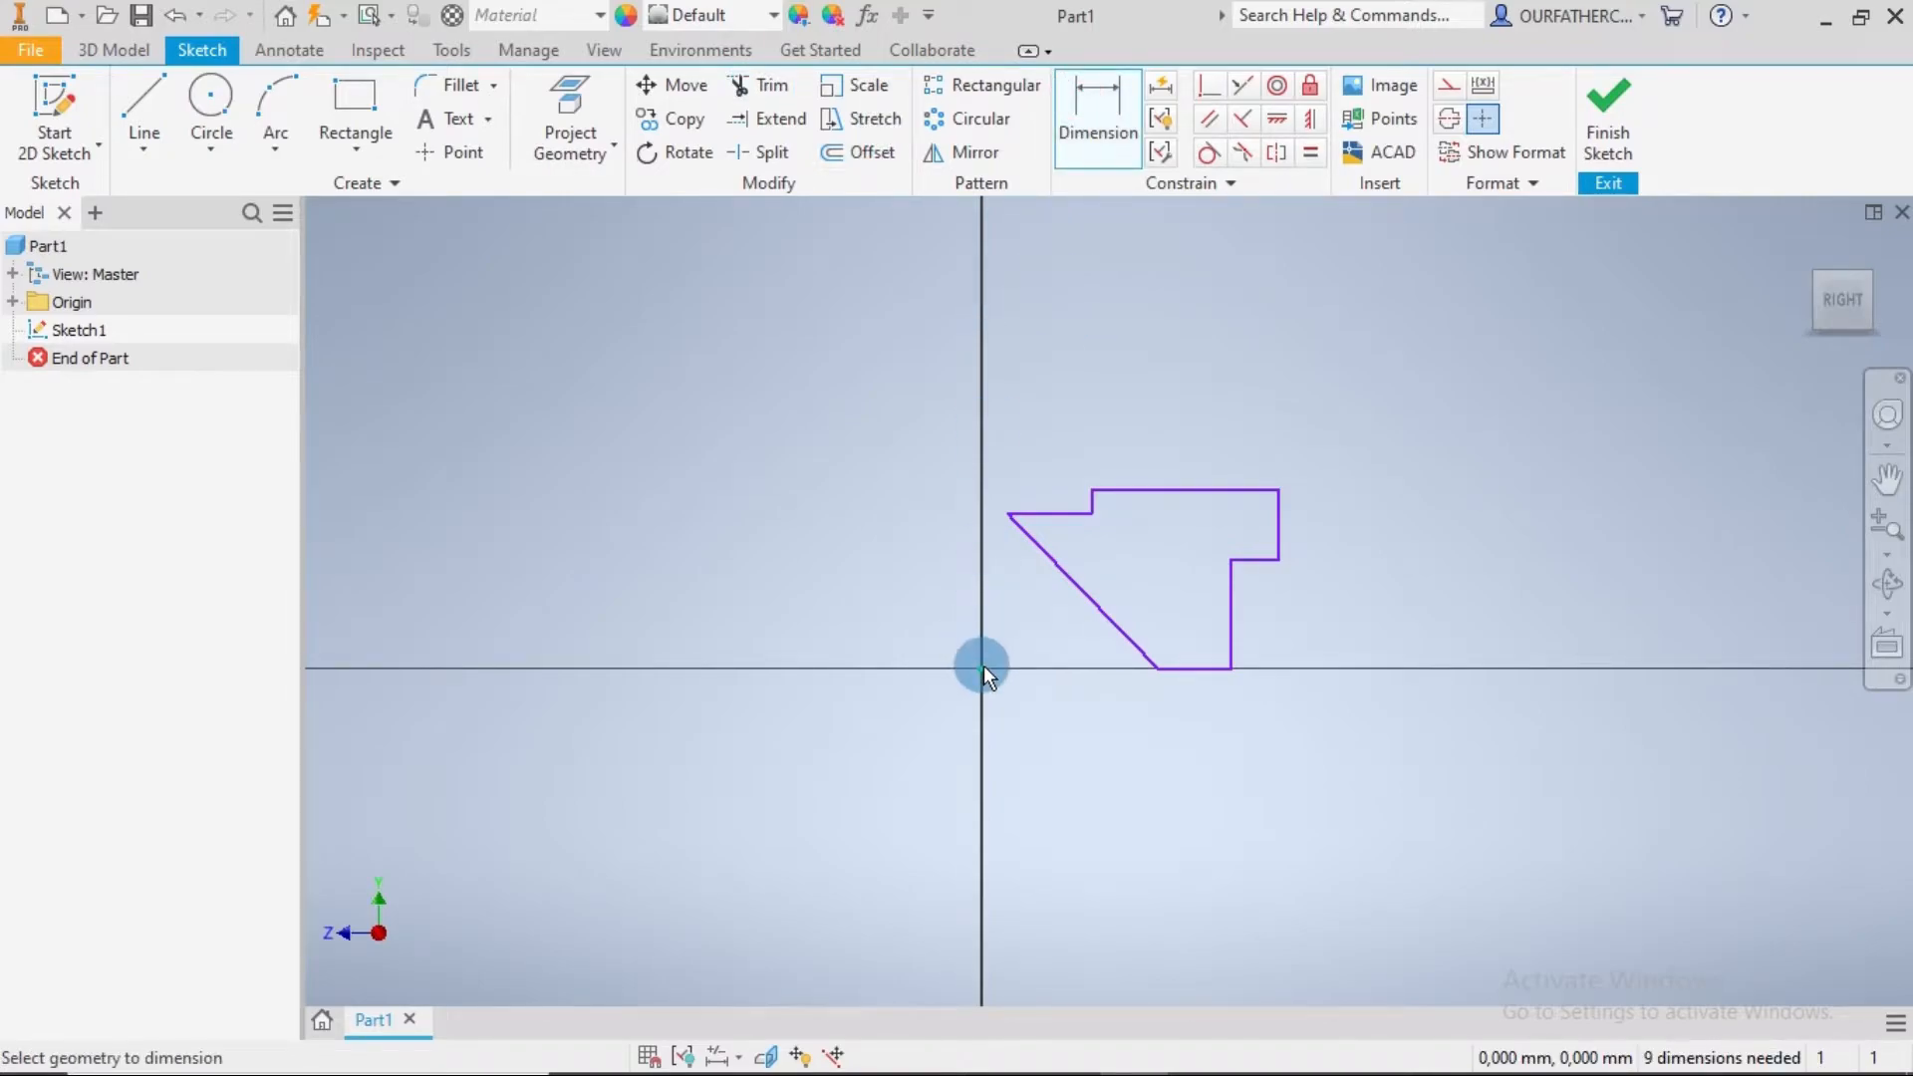
{"action": "left_click", "coordinate": [1093, 512]}
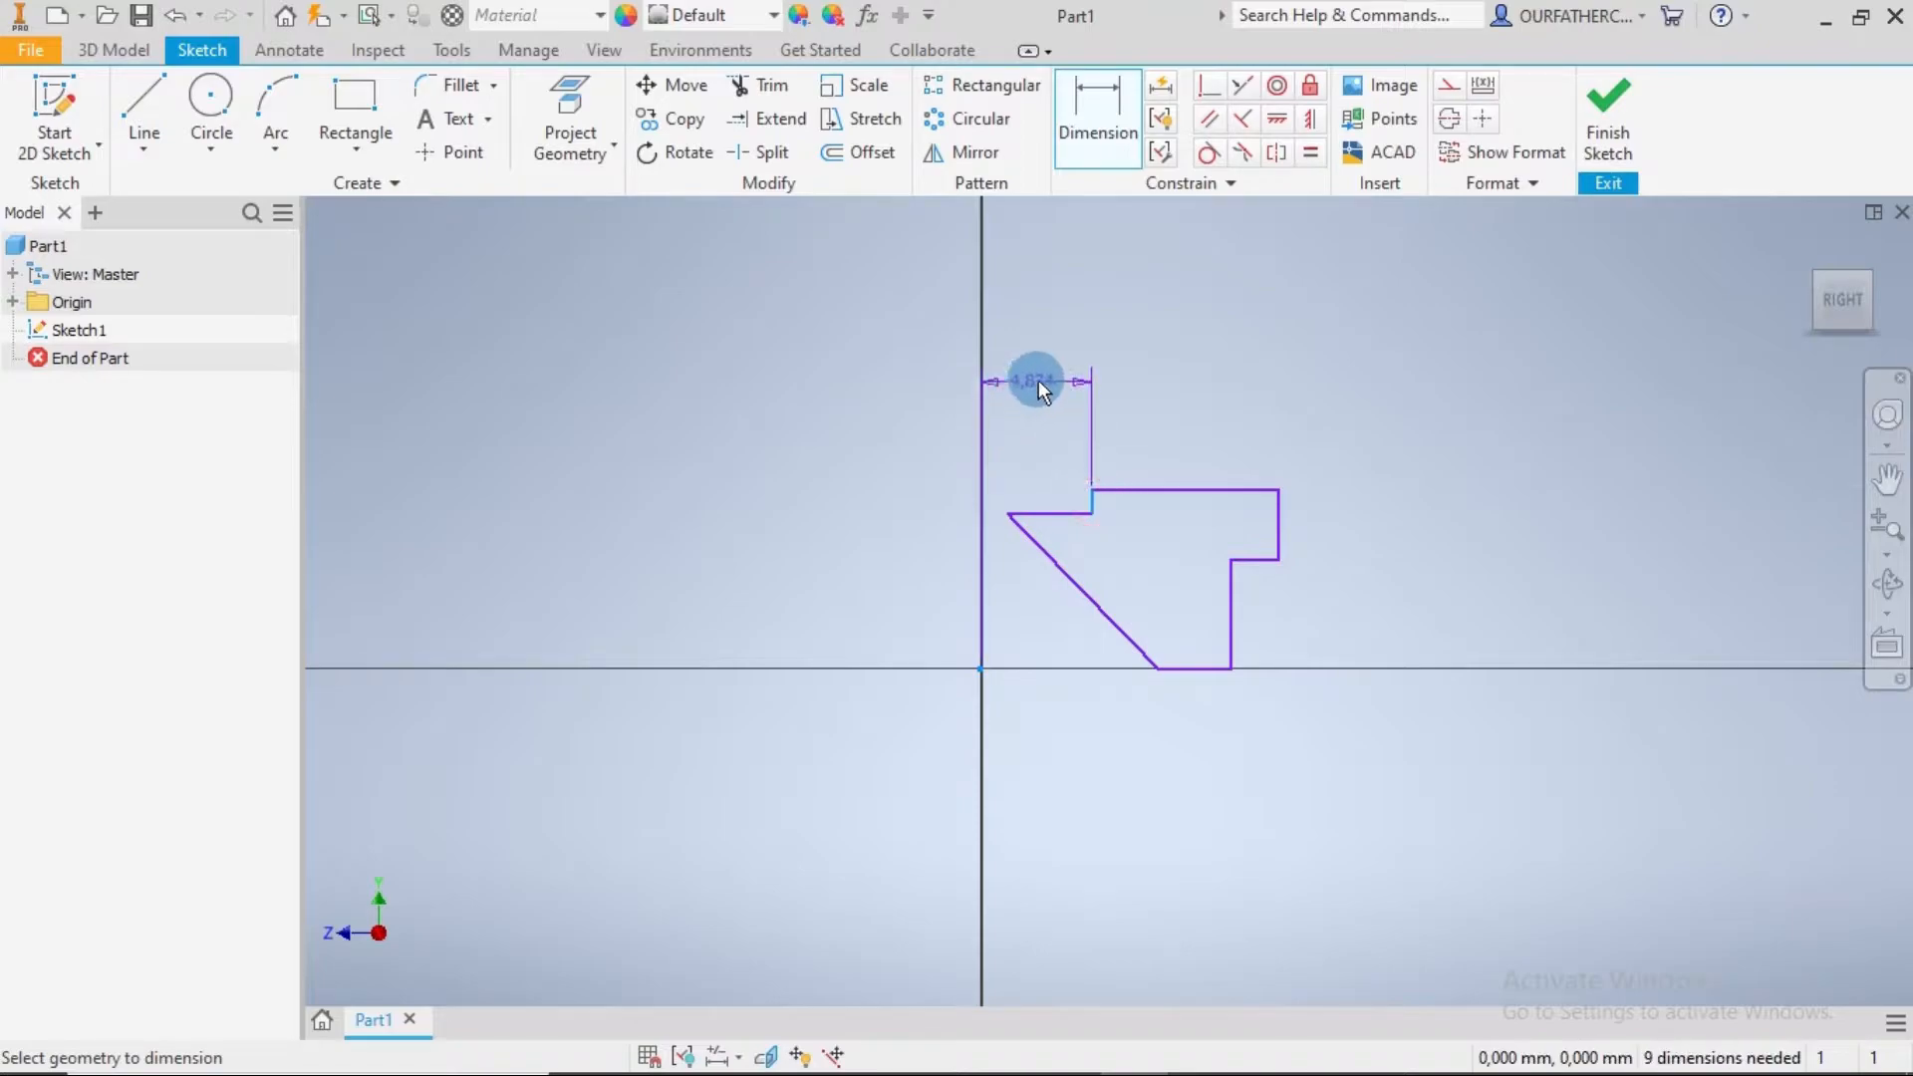
{"action": "left_click", "coordinate": [1039, 379]}
{"action": "key", "text": "2"}
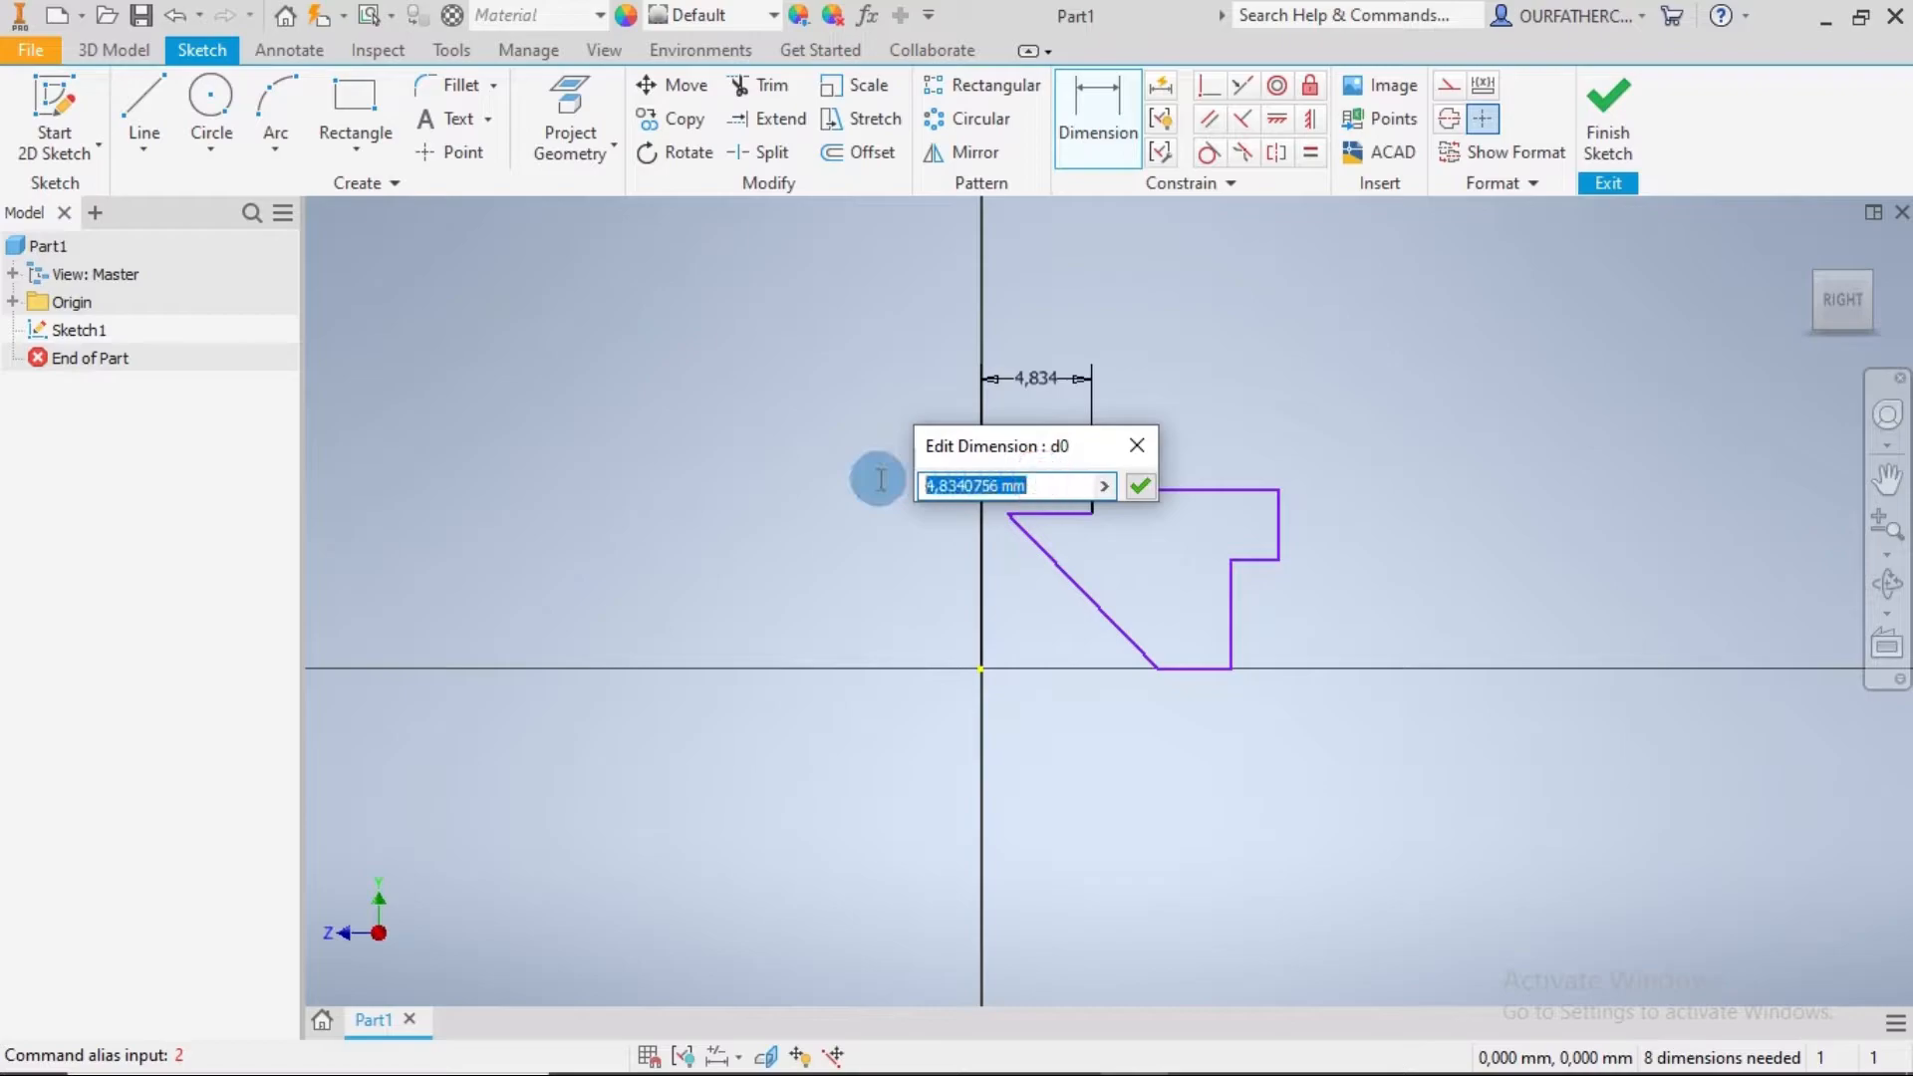
{"action": "type", "text": "10"}
{"action": "key", "text": "Return"}
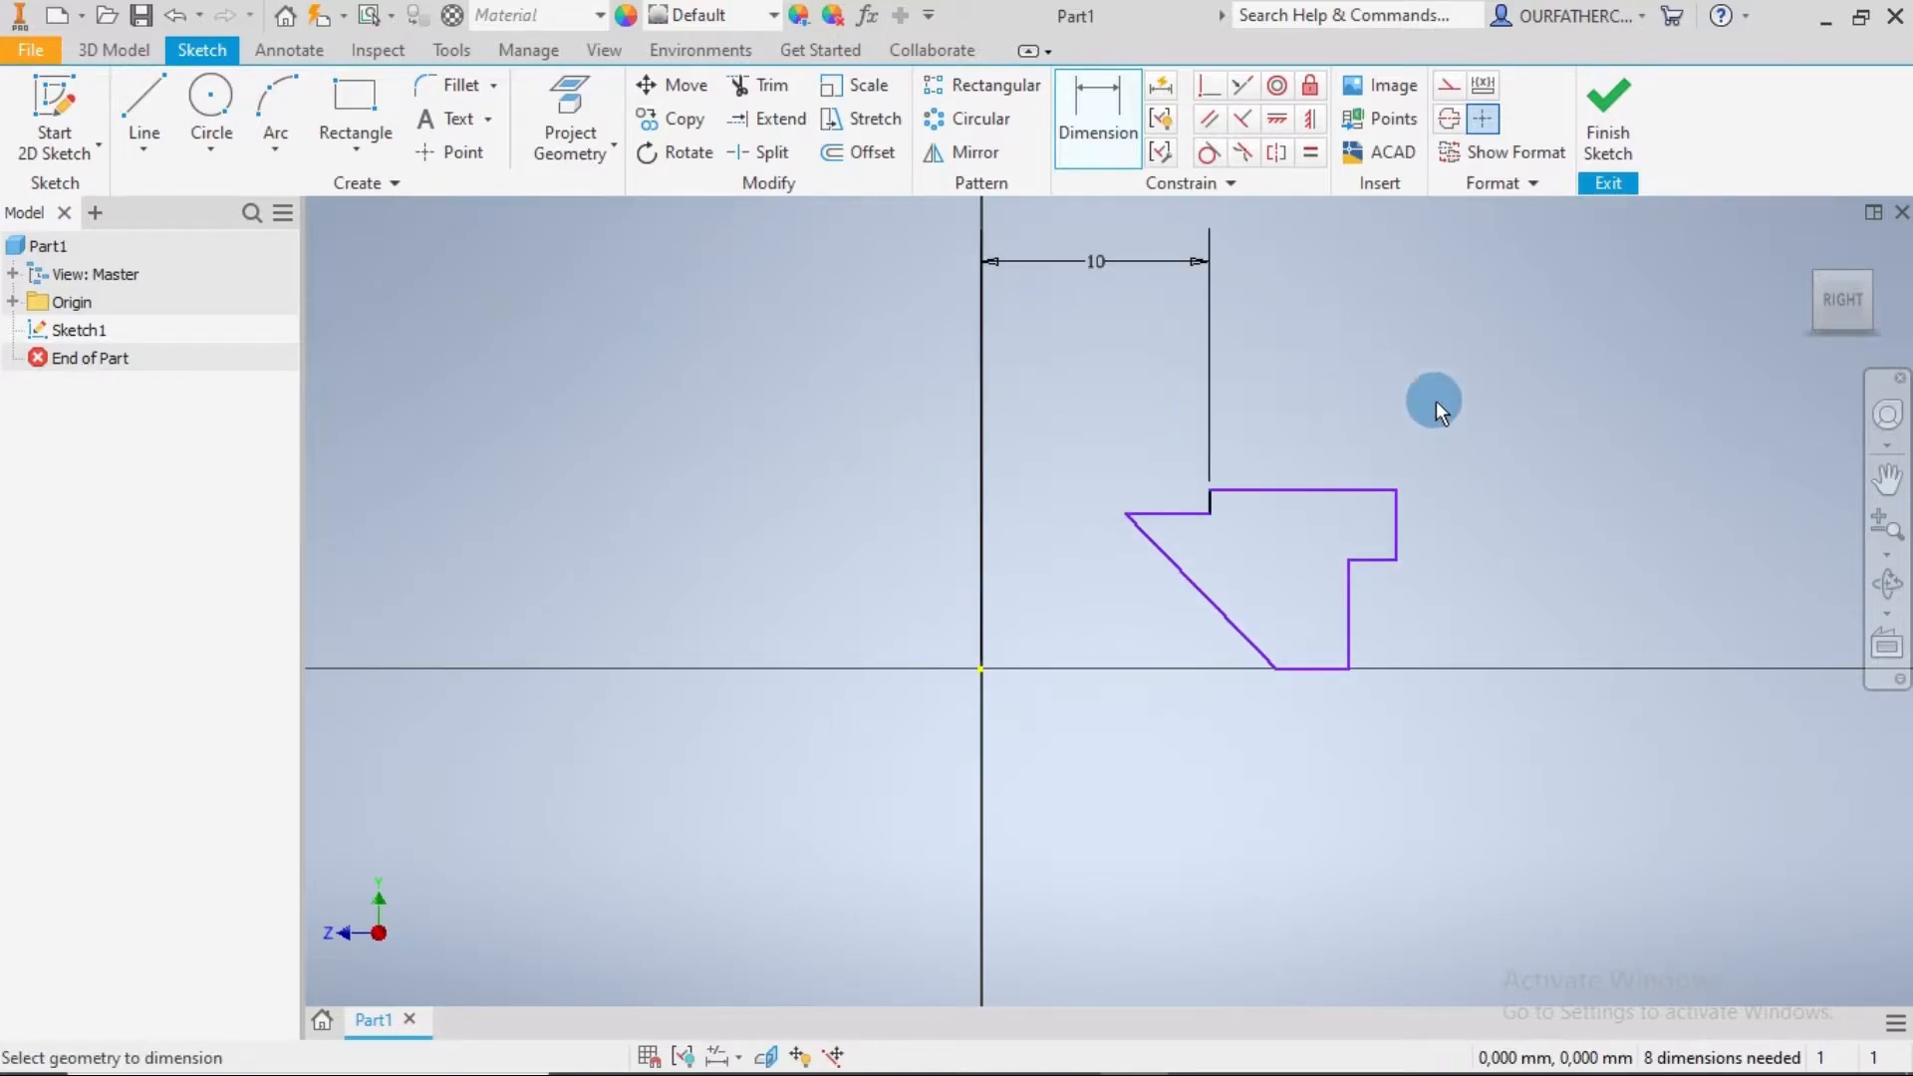
Step: Dimension the profile's overall height between its bottom and top edges as 12.9 mm
{"action": "left_click", "coordinate": [1318, 667]}
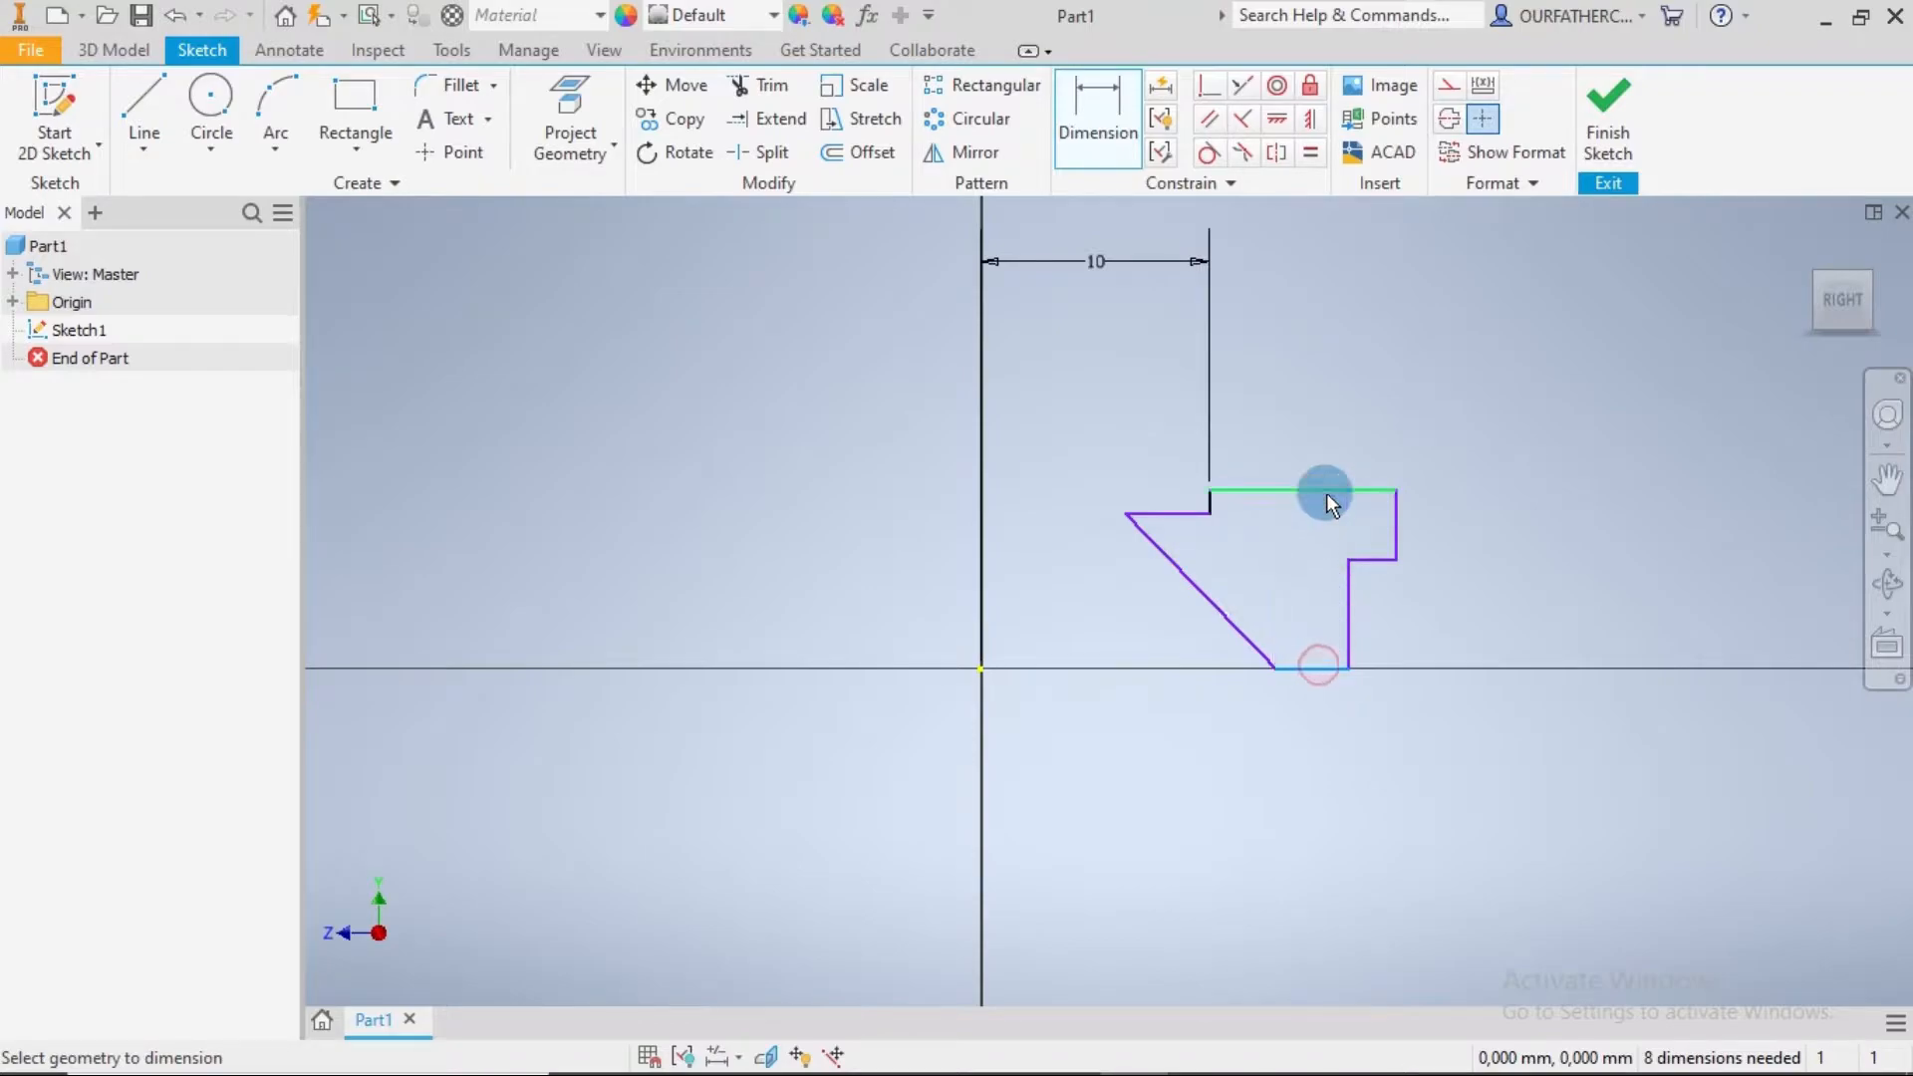
{"action": "left_click", "coordinate": [1325, 493]}
{"action": "left_click", "coordinate": [1542, 578]}
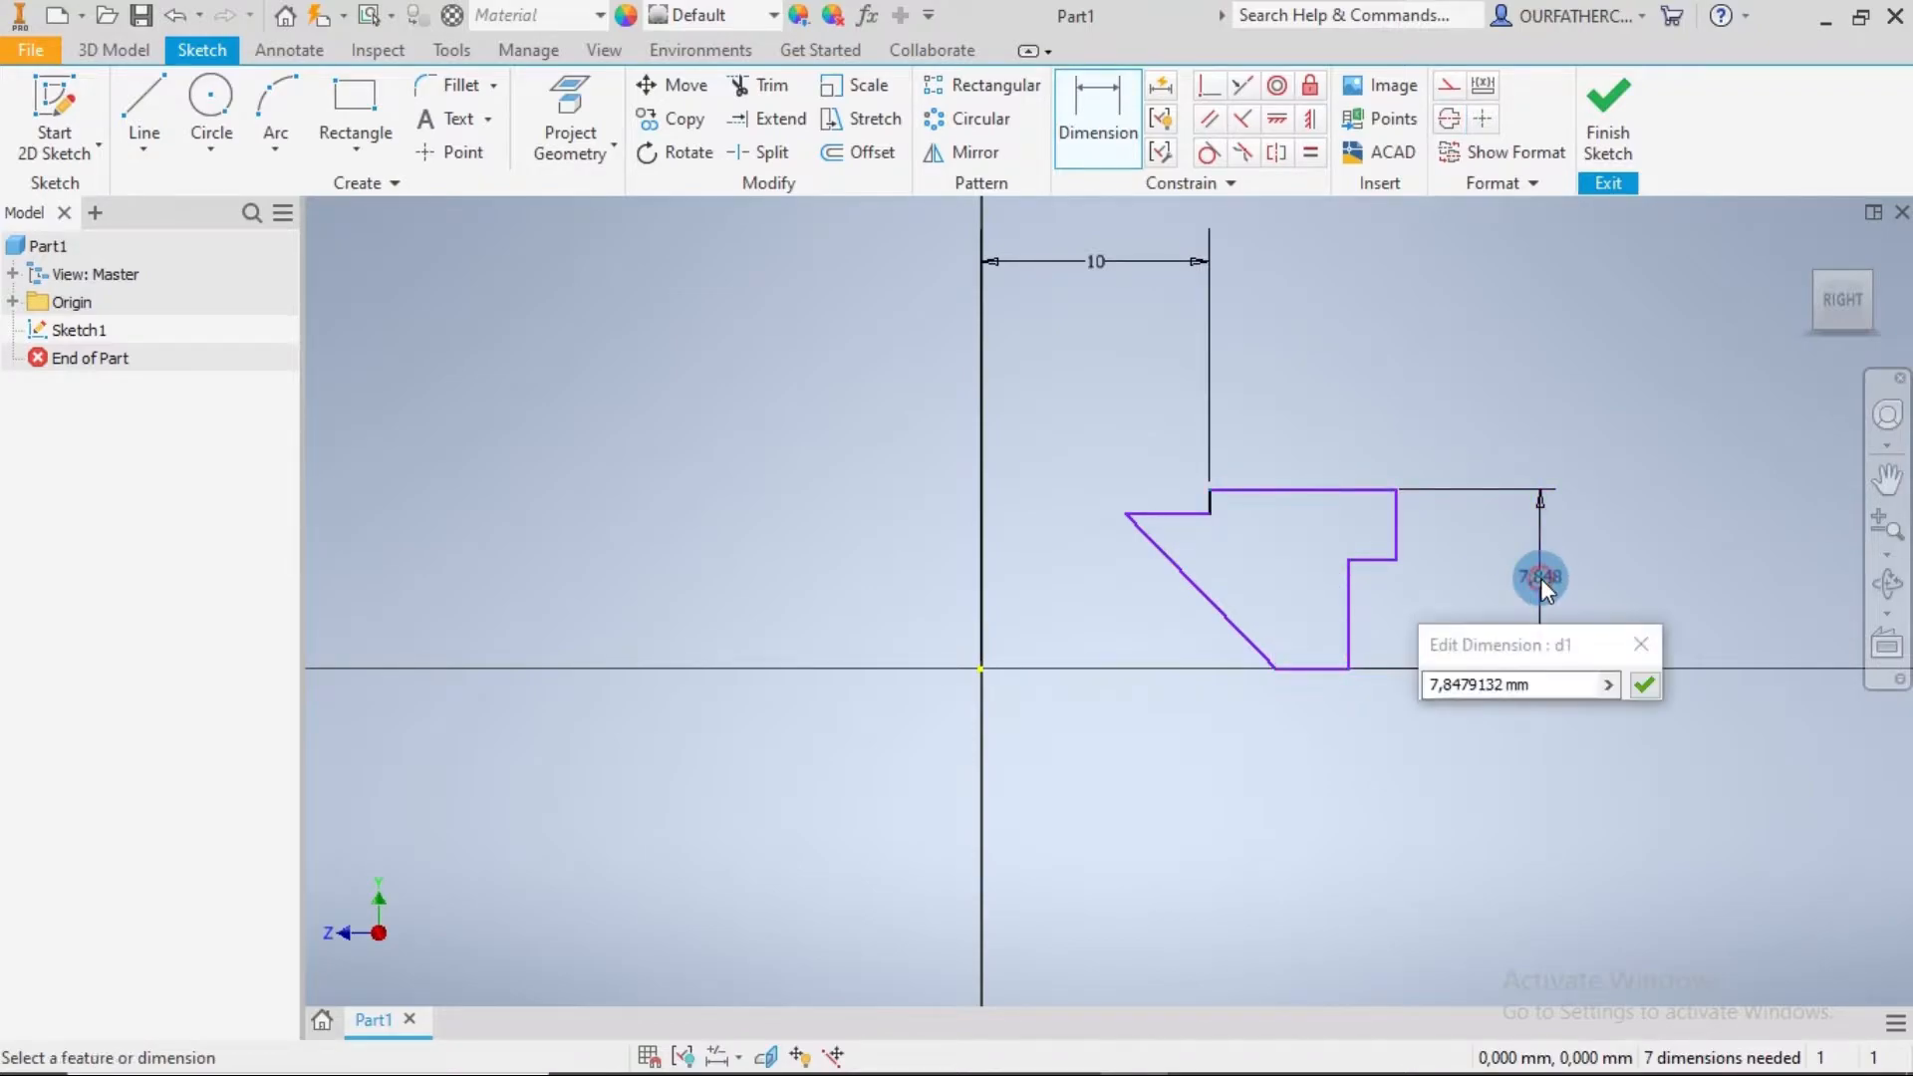
{"action": "left_click", "coordinate": [1534, 675]}
{"action": "left_click_drag", "start_coordinate": [1534, 675], "coordinate": [1419, 674]}
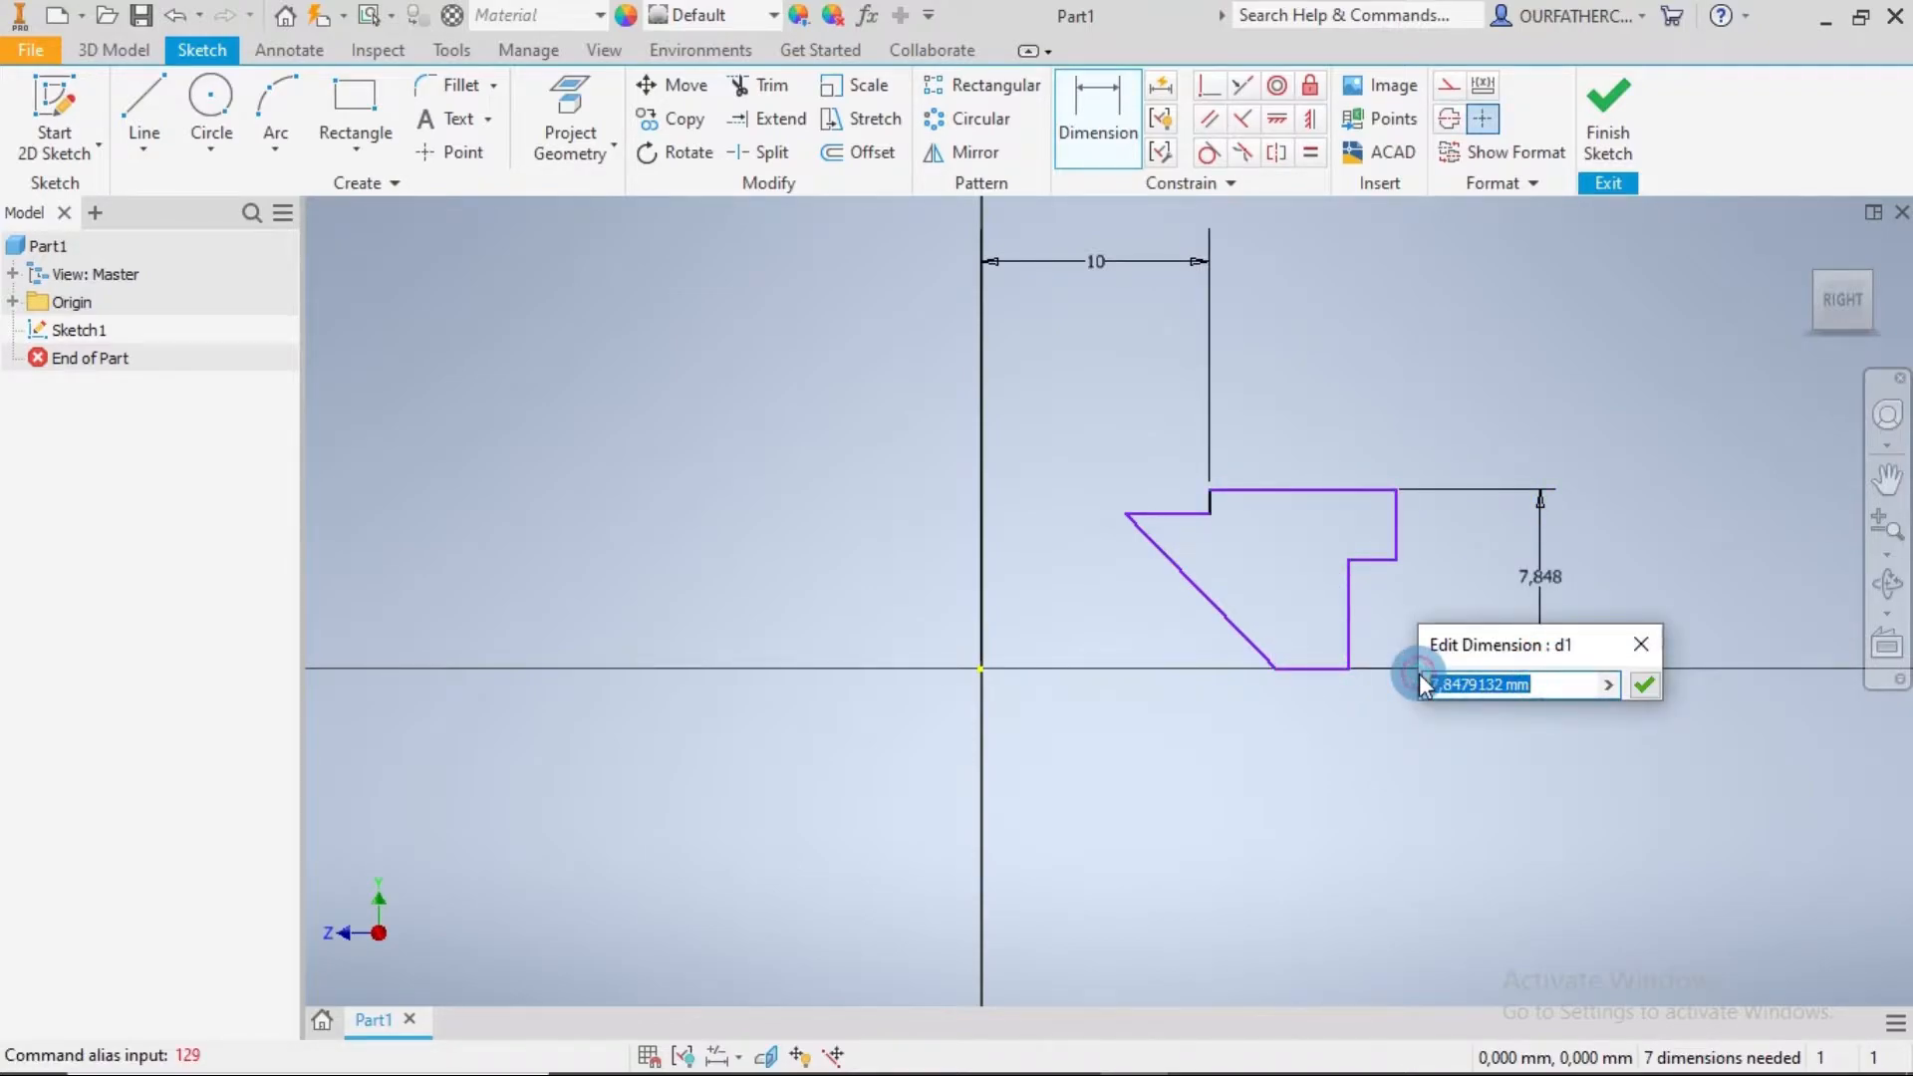
{"action": "type", "text": "12.9"}
{"action": "key", "text": "Return"}
Step: Dimension the height from the profile's bottom edge to the horizontal step edge as 8 mm
{"action": "left_click", "coordinate": [1325, 667]}
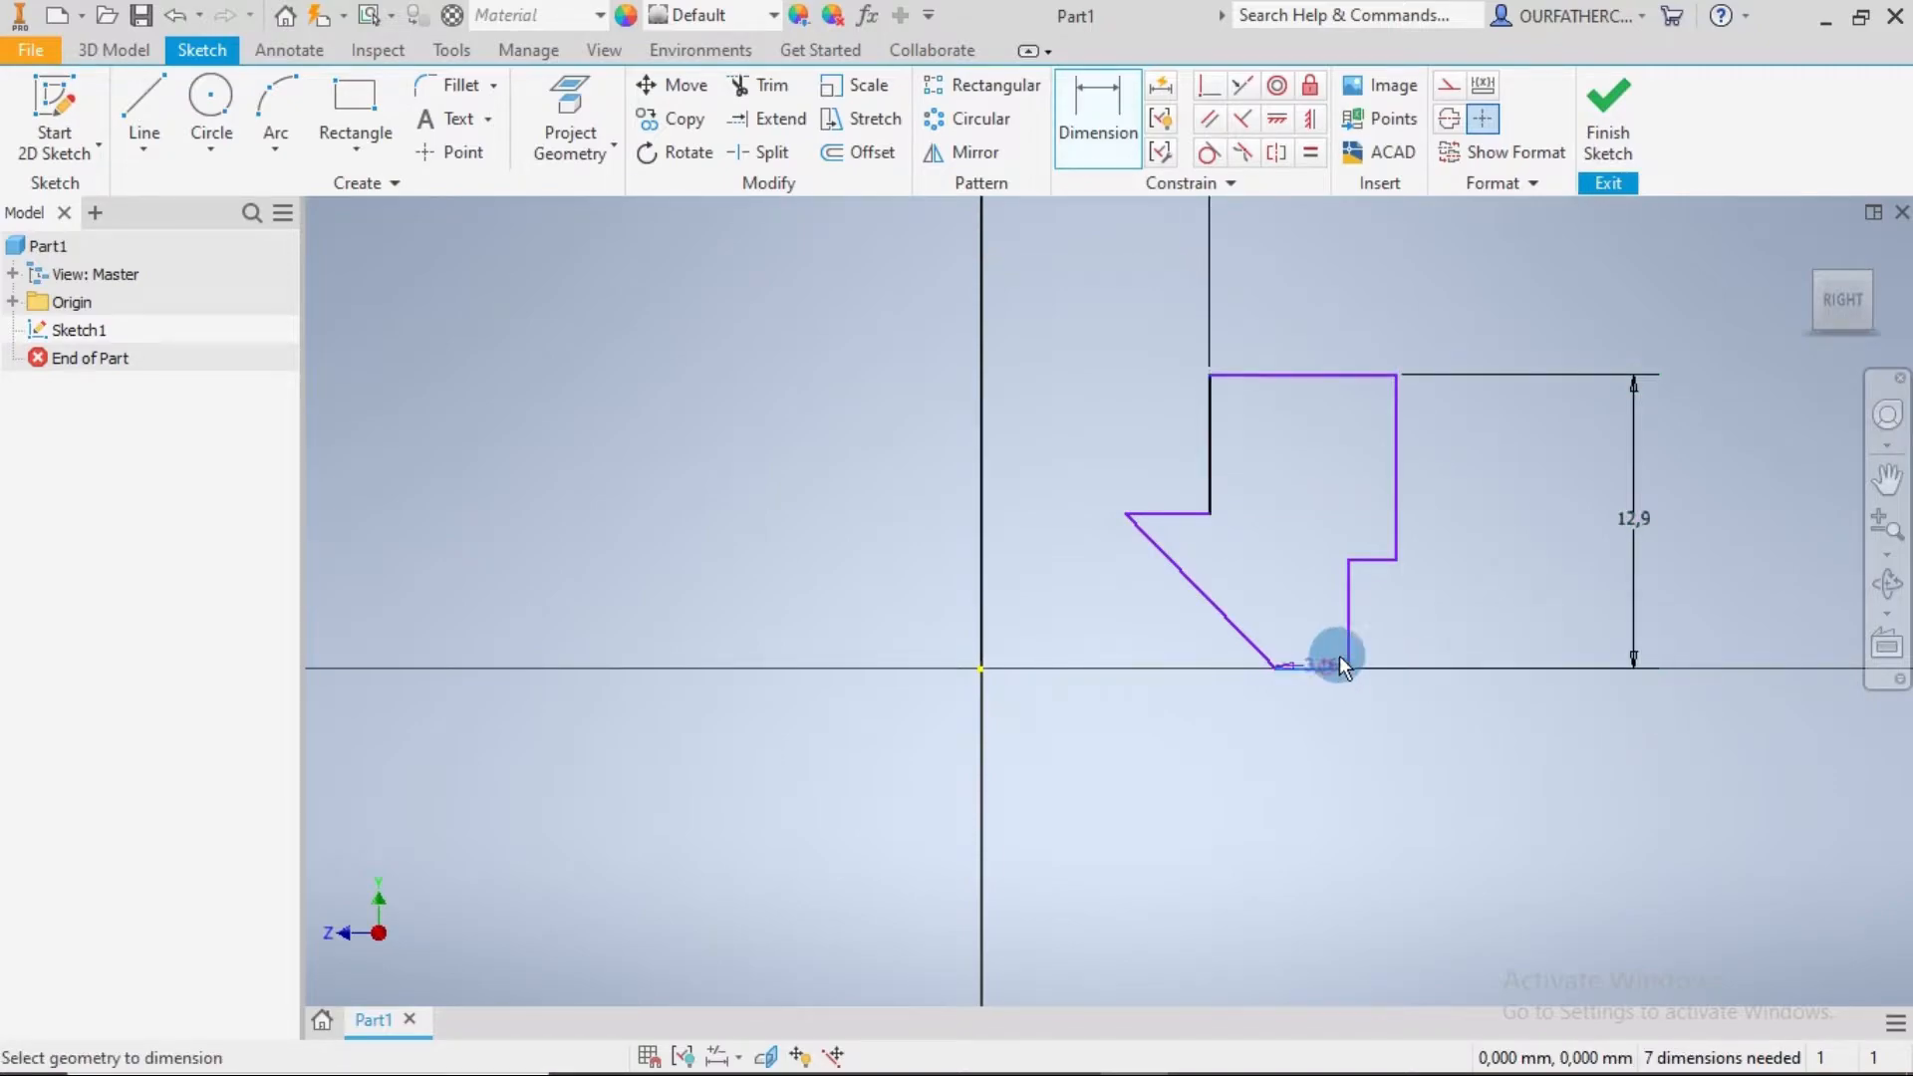
{"action": "left_click", "coordinate": [1367, 559]}
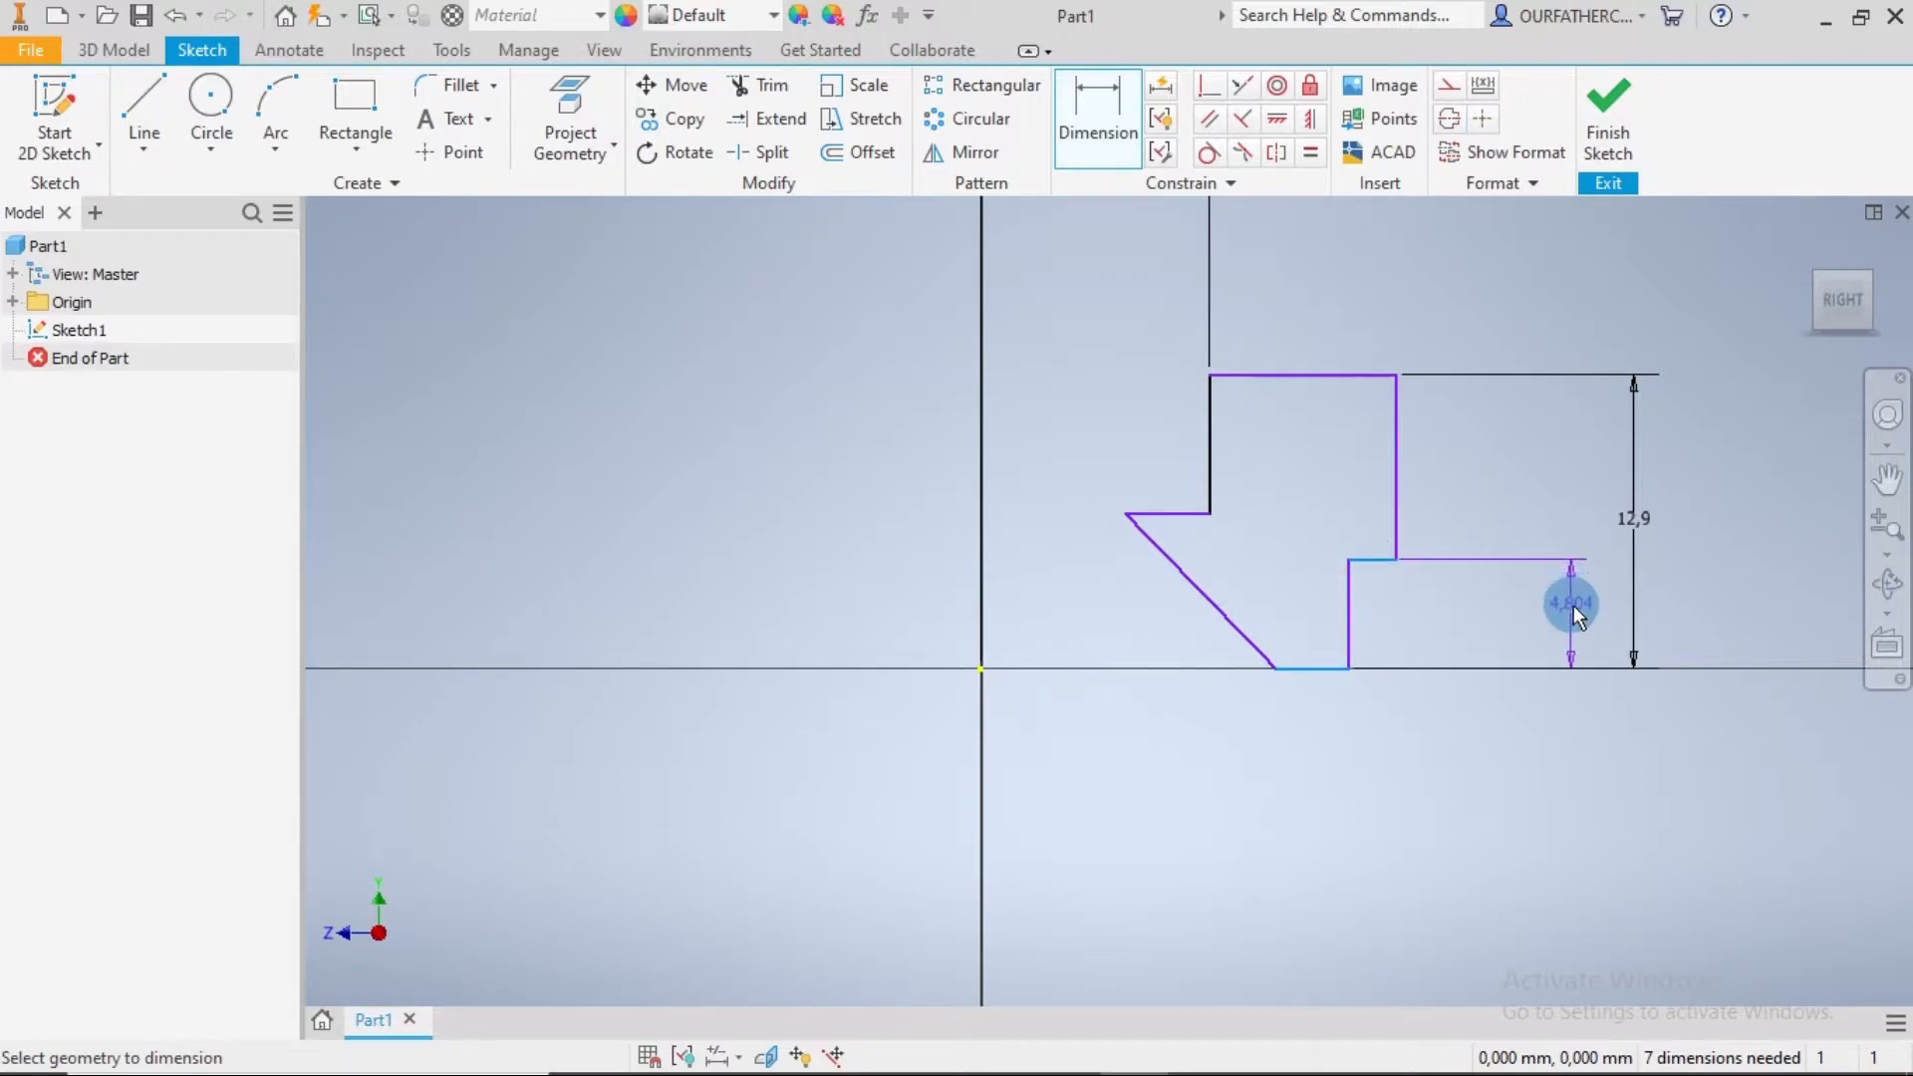
{"action": "left_click", "coordinate": [1574, 606]}
{"action": "type", "text": "8"}
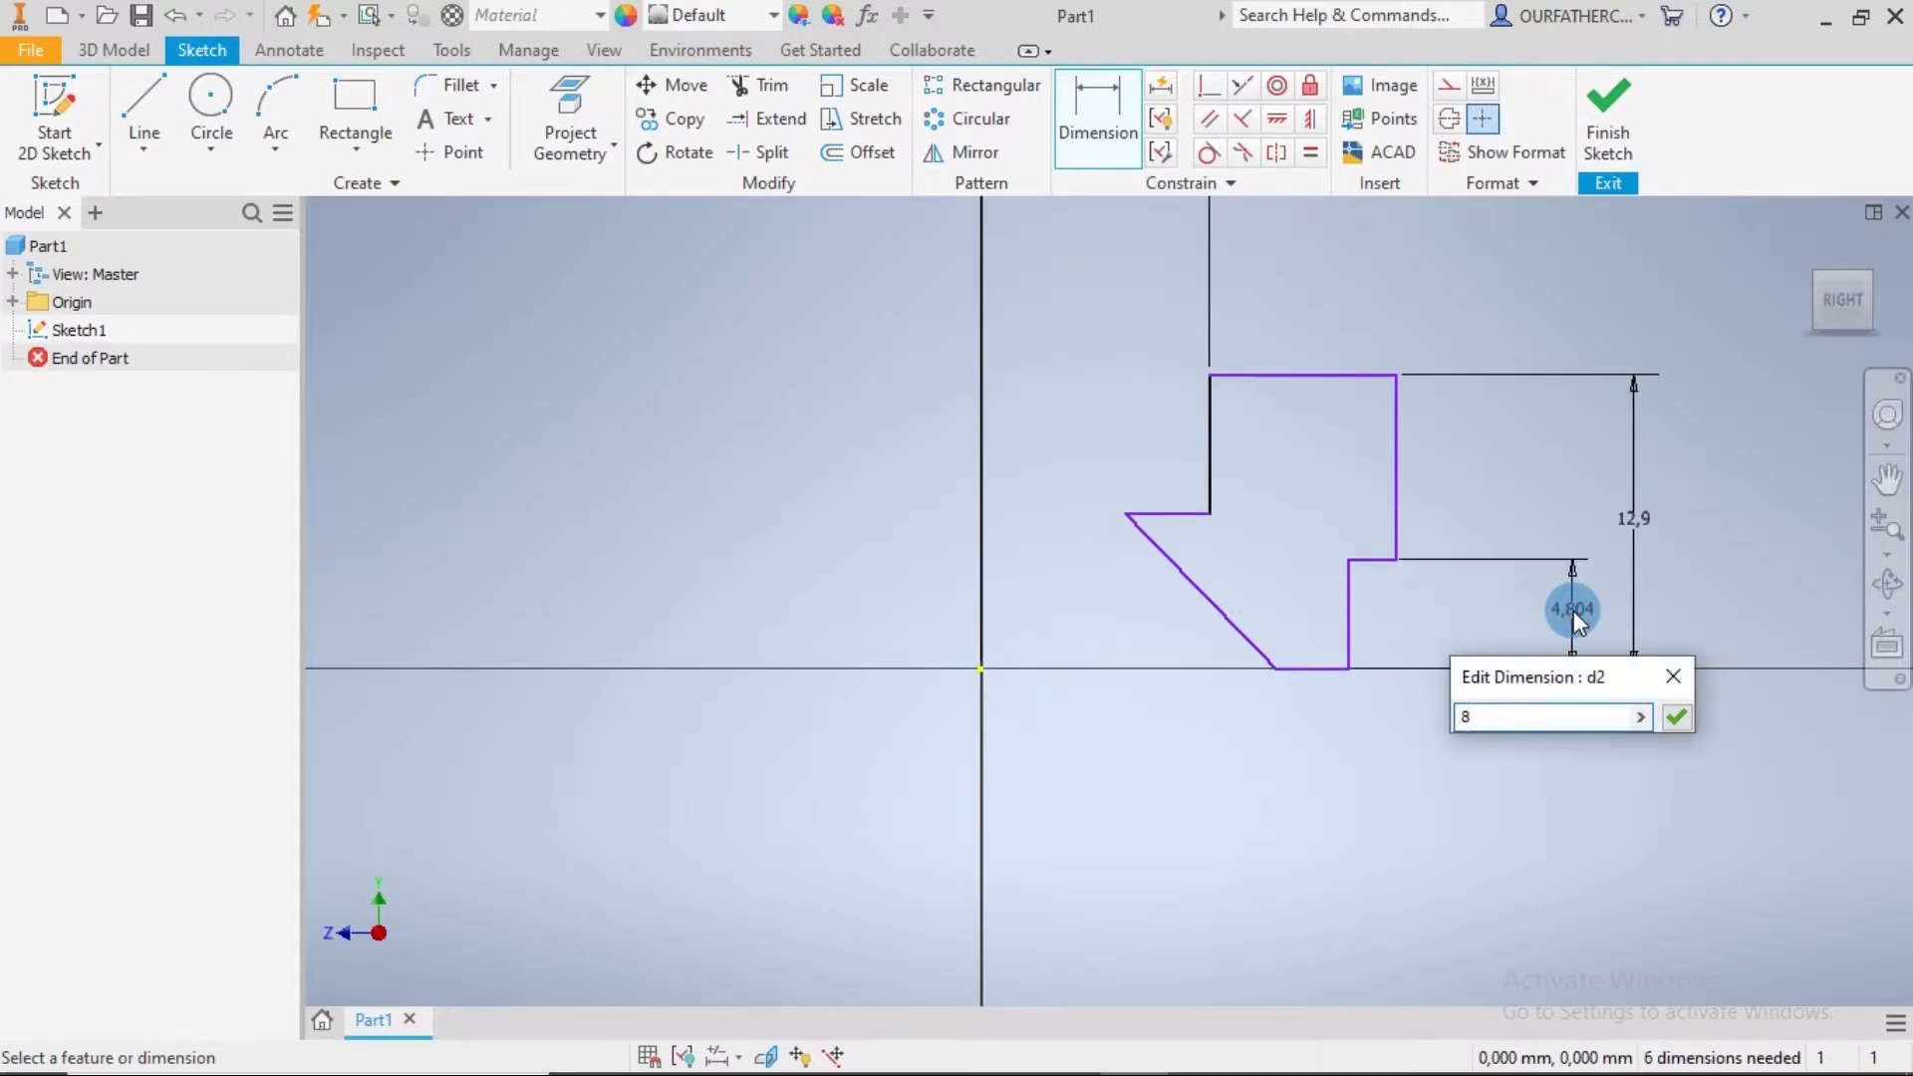
{"action": "key", "text": "Return"}
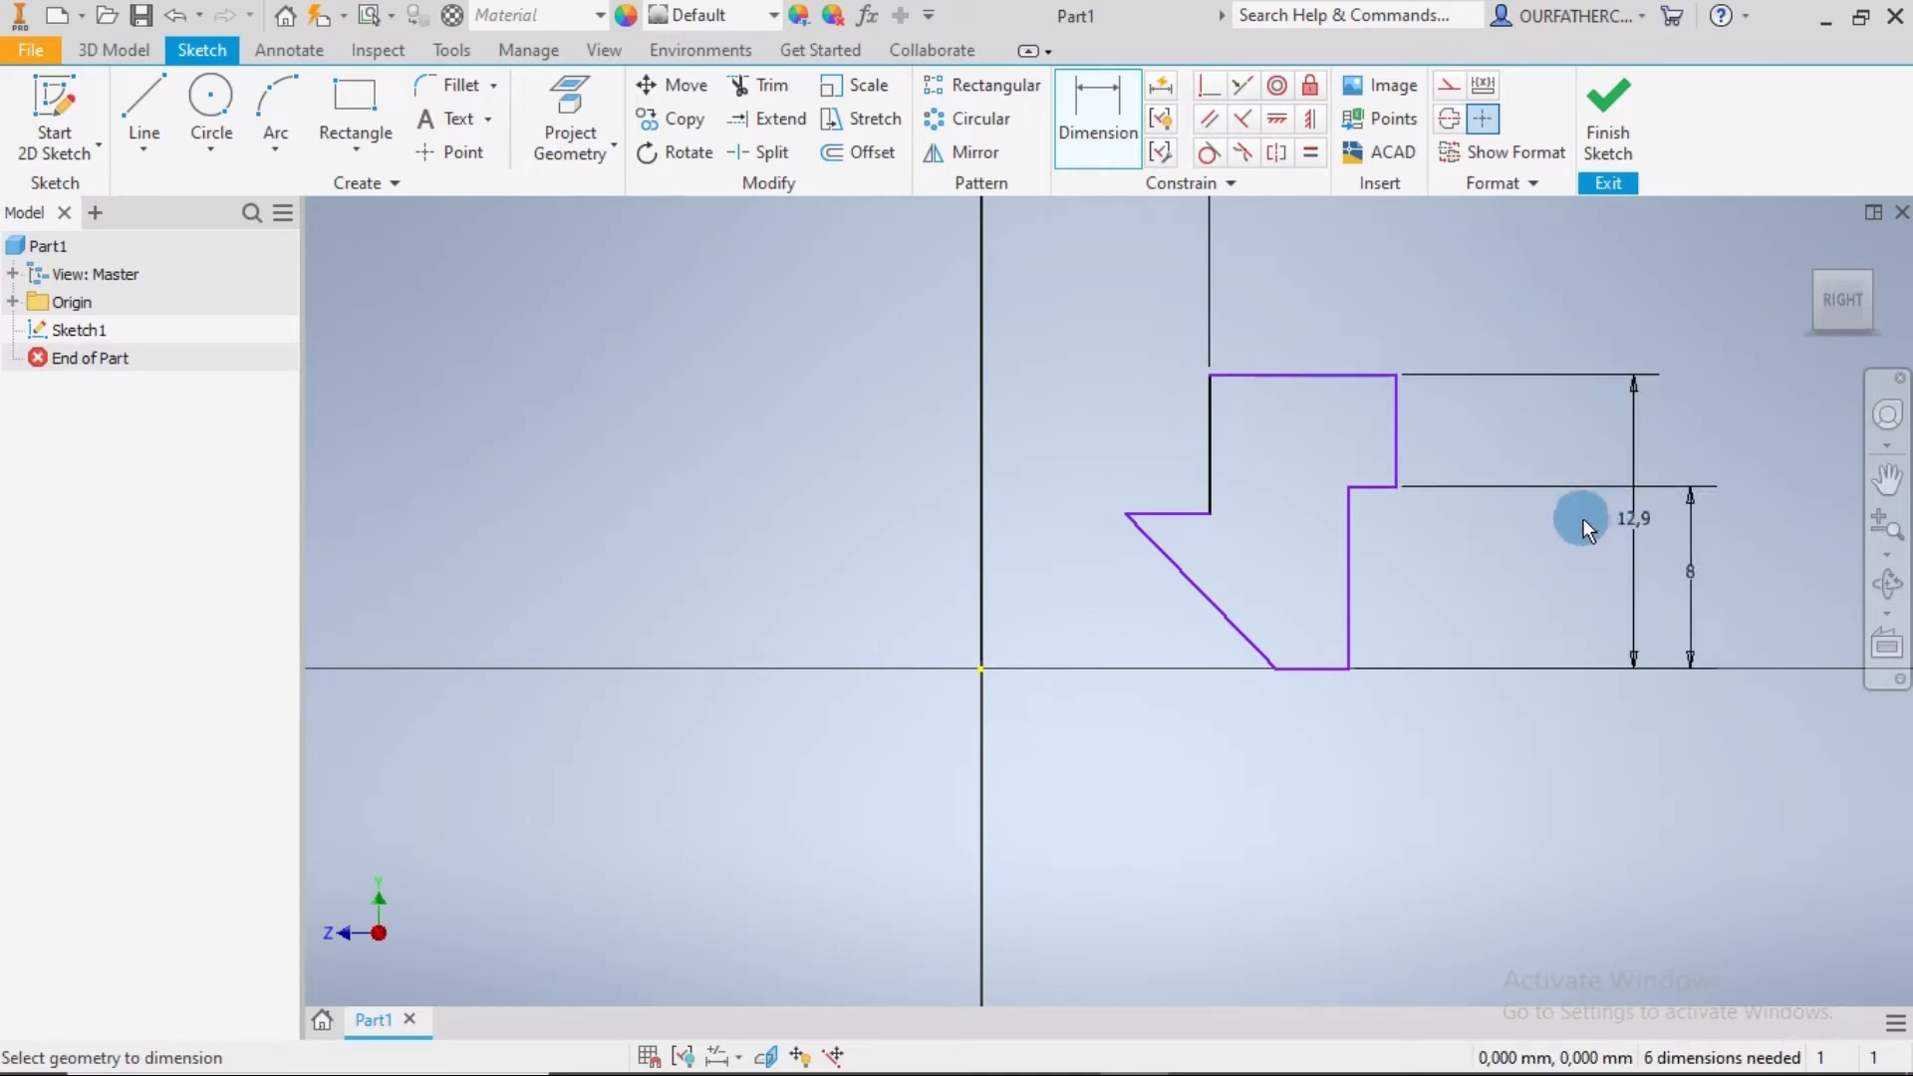
Step: Dimension the horizontal distance from the origin to the profile's outermost vertical edge as 20 mm
{"action": "left_click", "coordinate": [980, 672]}
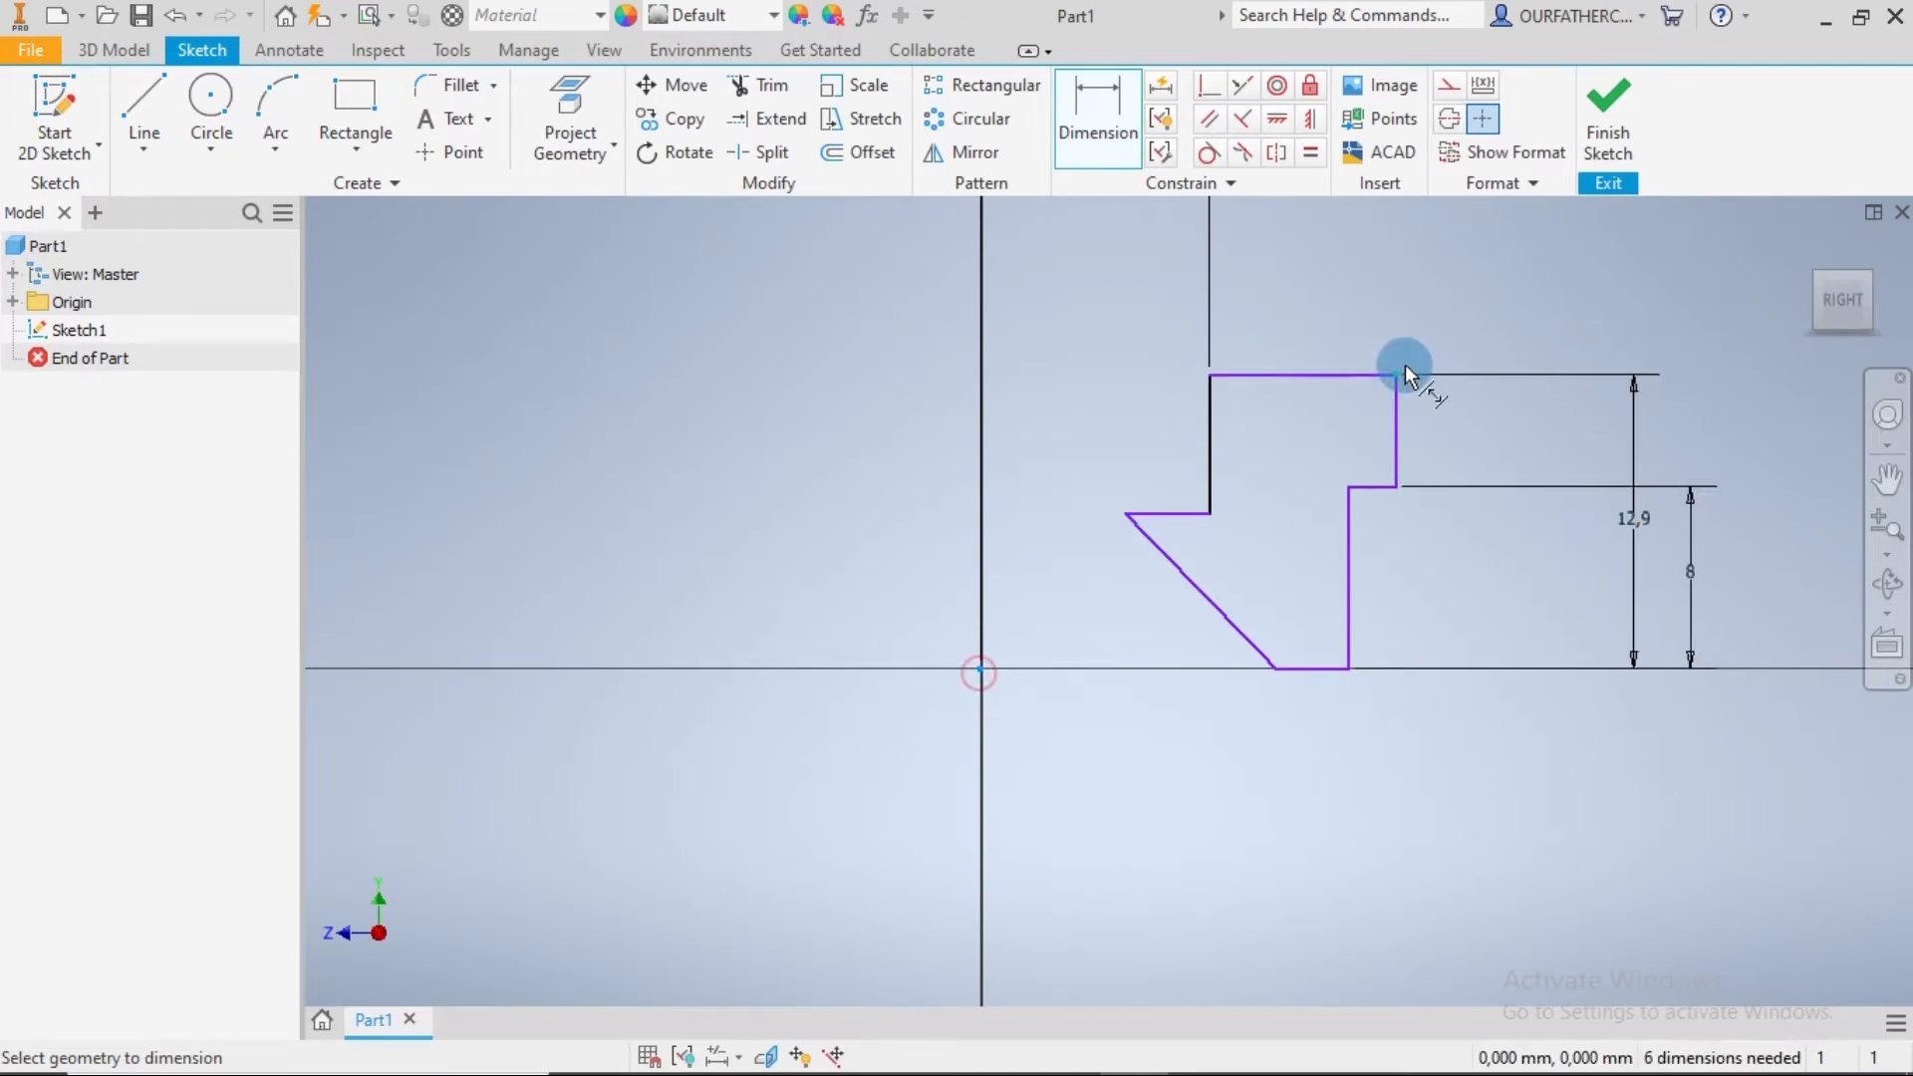
{"action": "left_click", "coordinate": [1392, 417]}
{"action": "scroll", "coordinate": [1355, 321], "scroll_direction": "down", "scroll_amount": 2}
{"action": "middle_click_drag", "start_coordinate": [1341, 249], "coordinate": [1300, 508]}
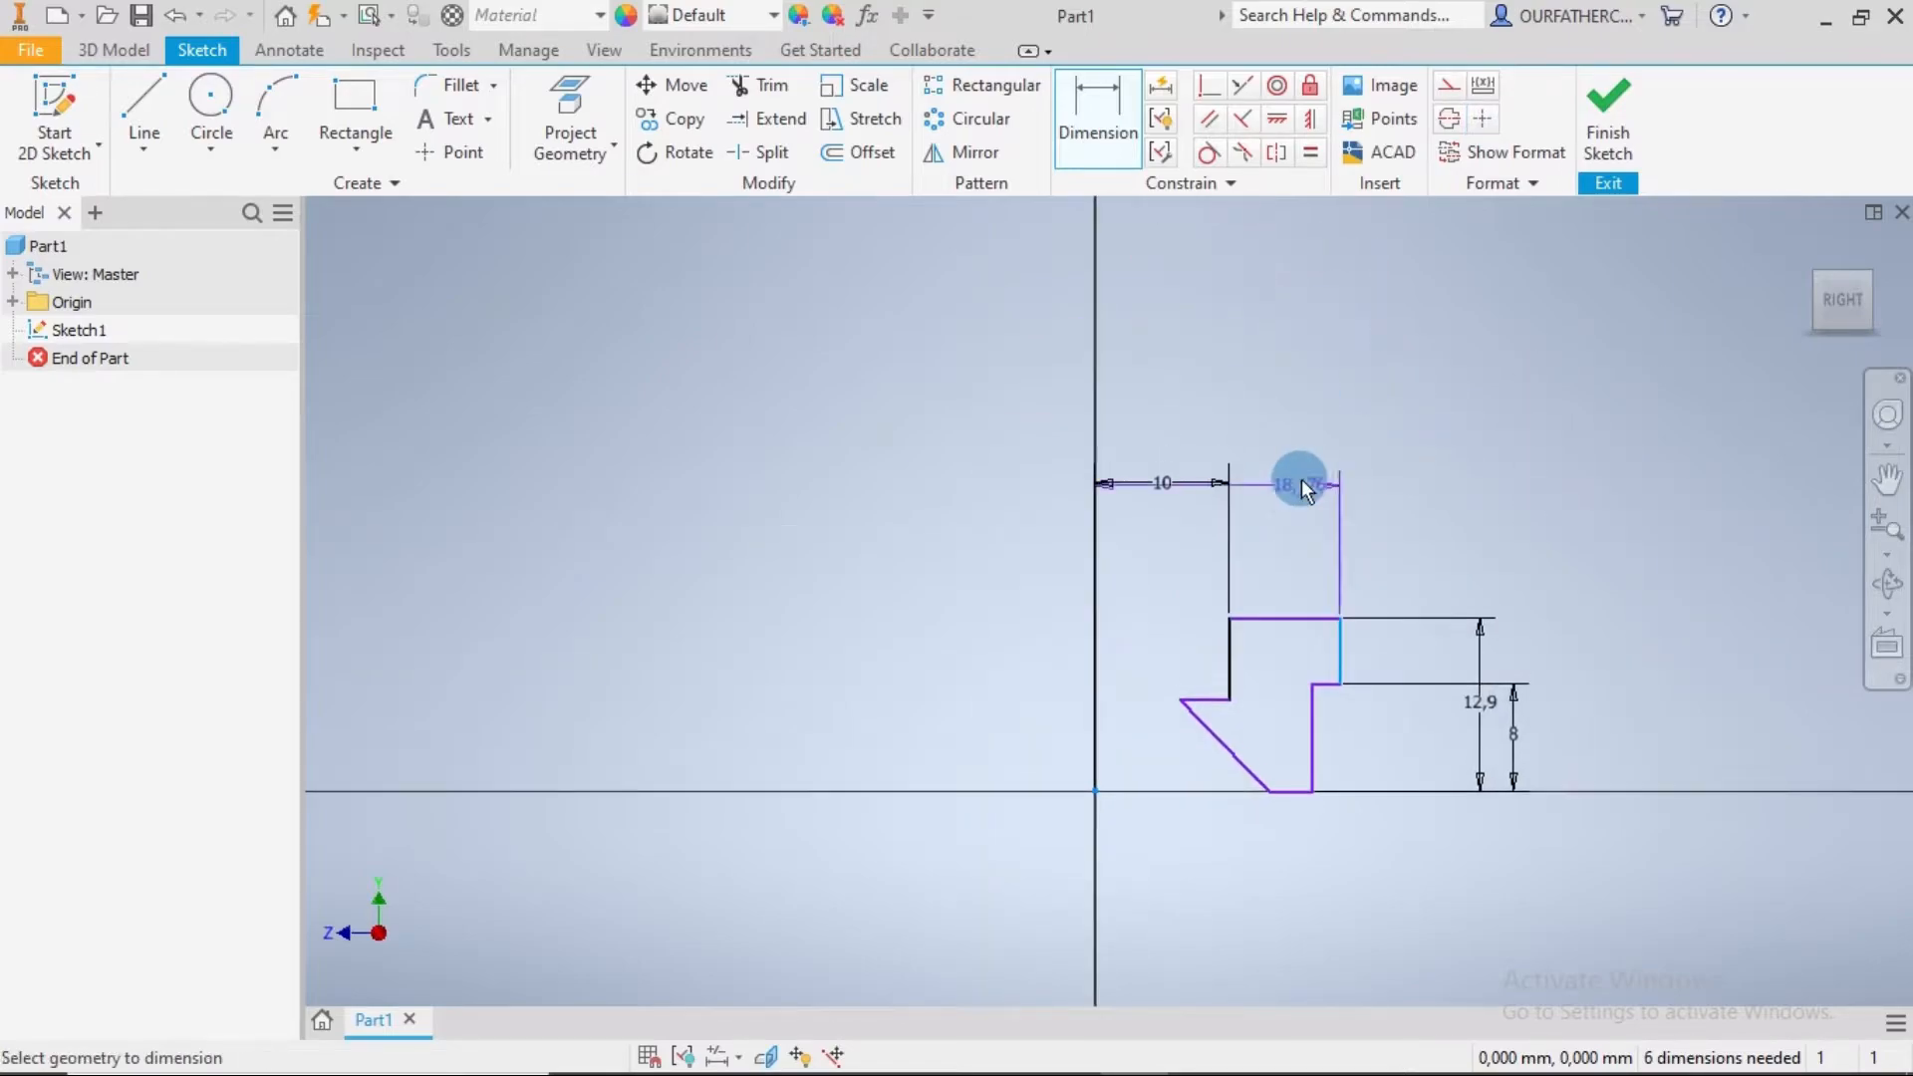
{"action": "left_click", "coordinate": [1276, 434]}
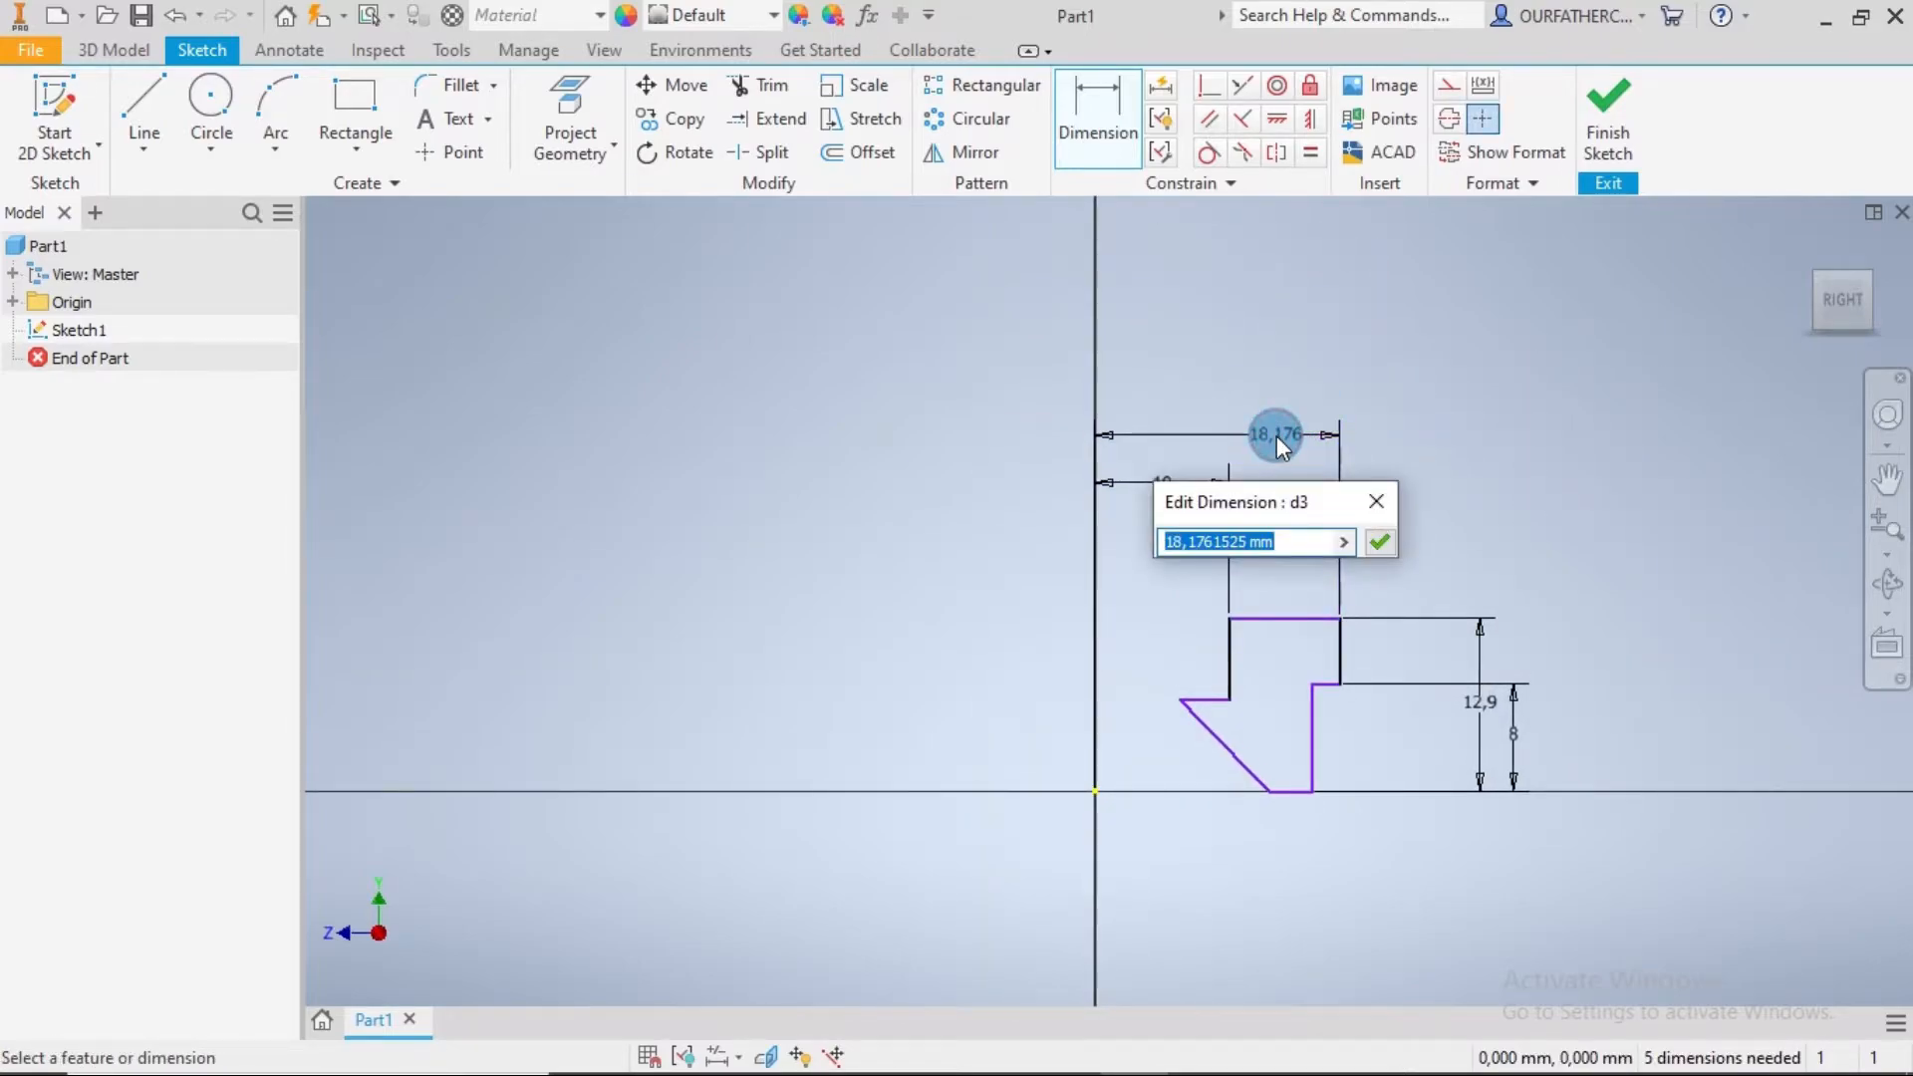
{"action": "type", "text": "20"}
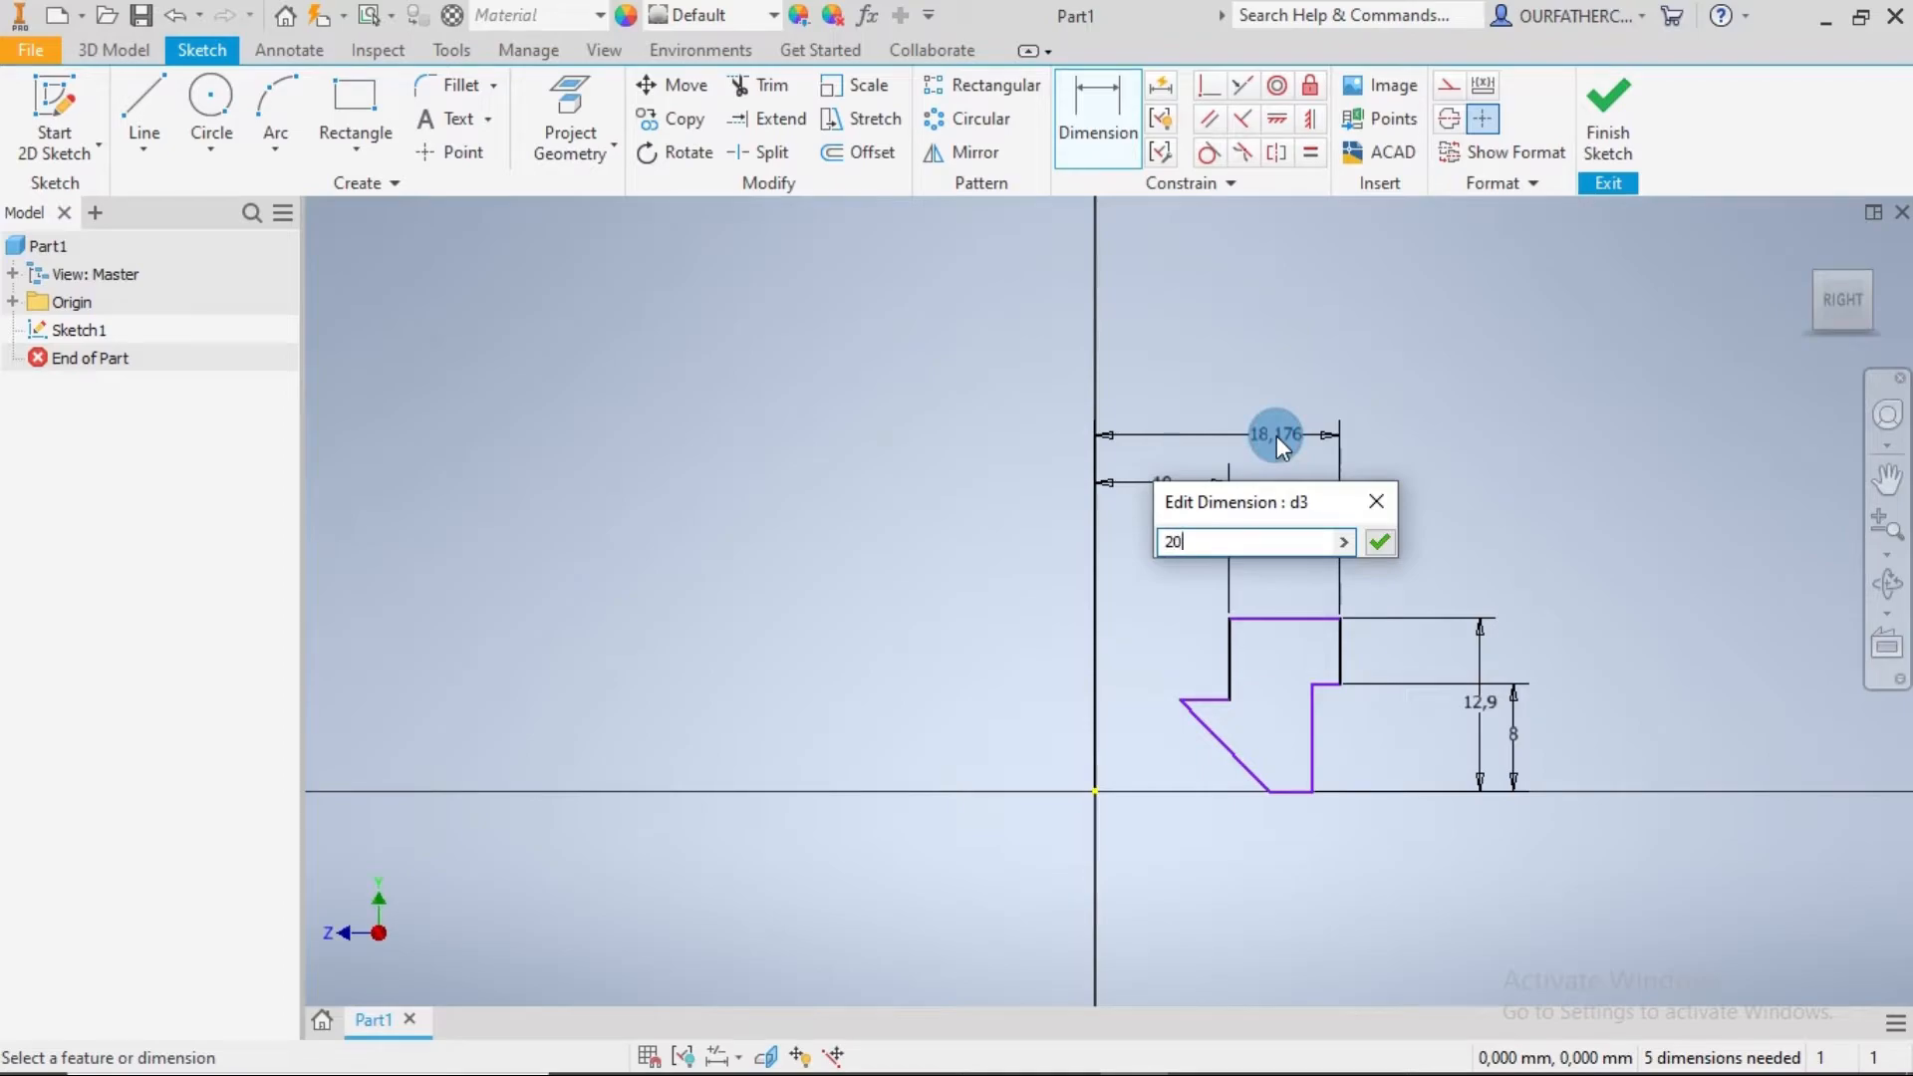
{"action": "key", "text": "Return"}
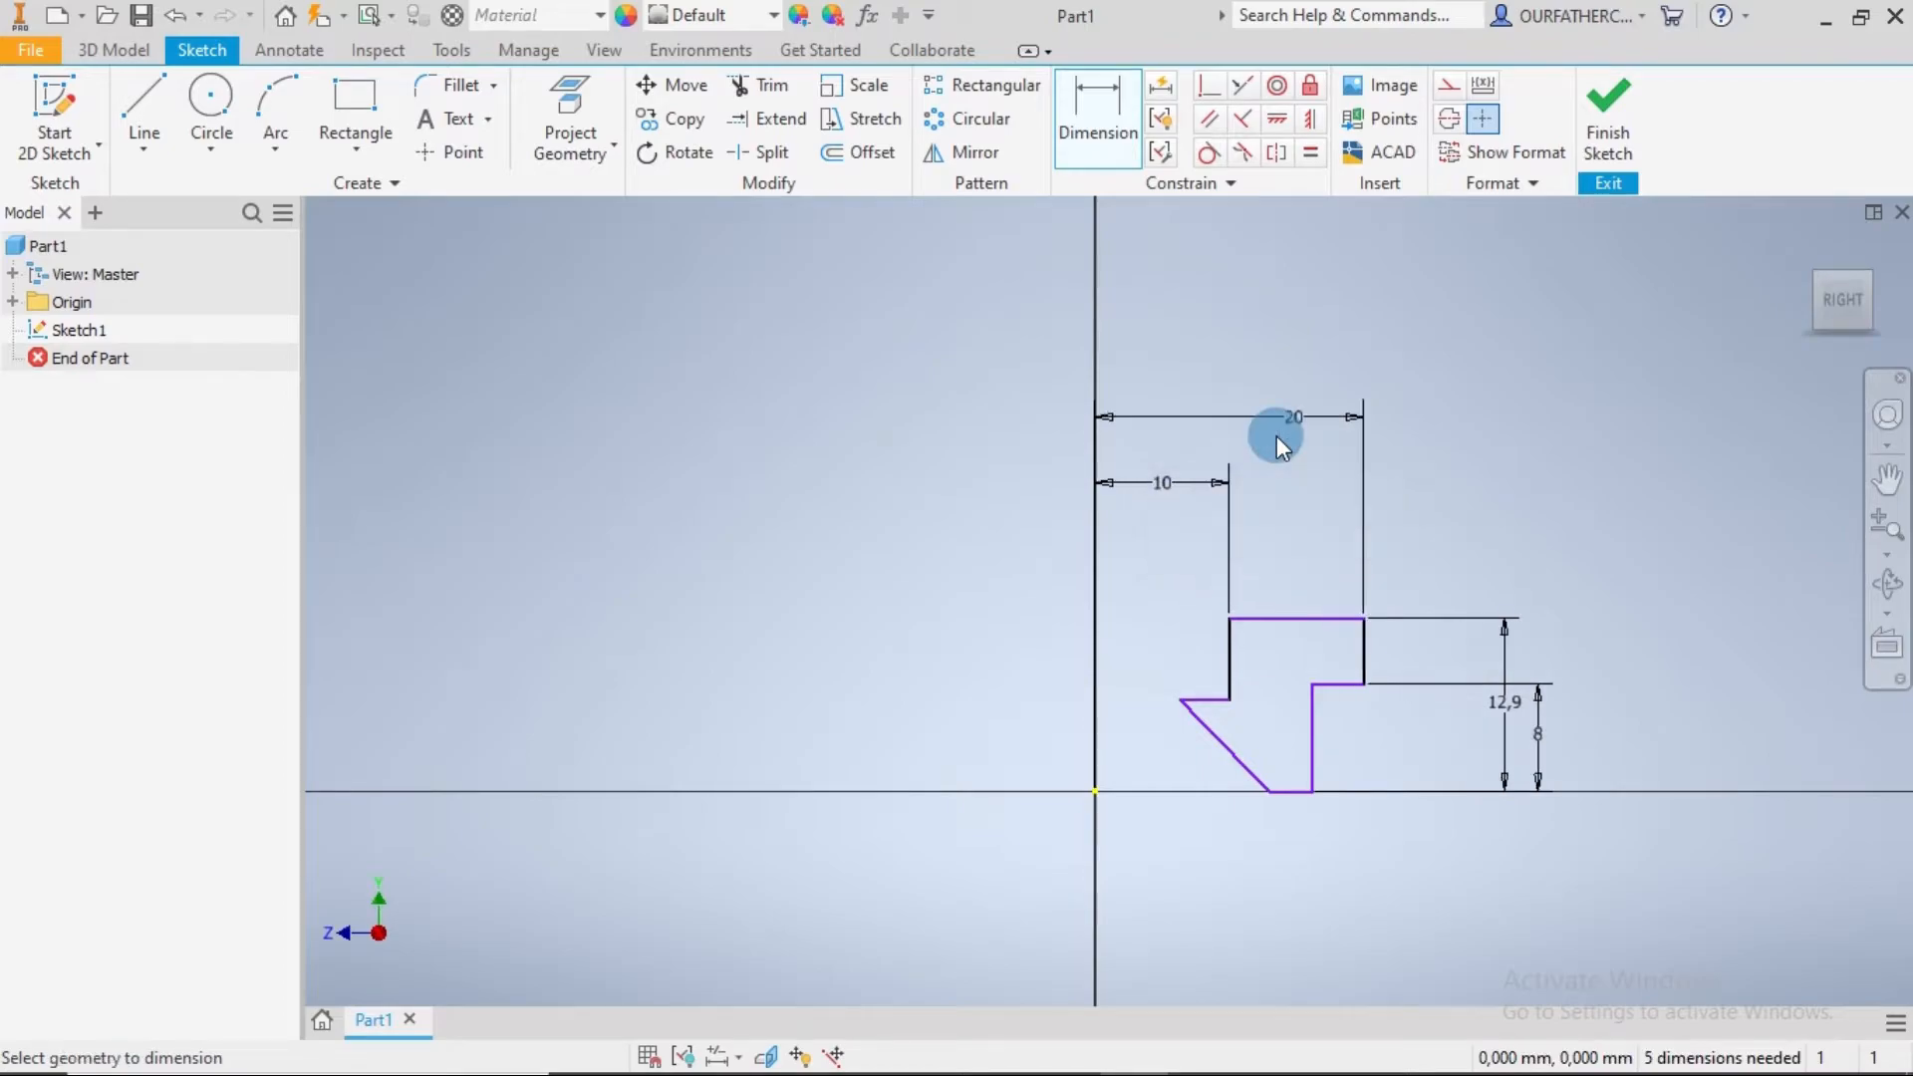
Step: Dimension the horizontal distance from the origin to the lower vertical edge below the step as 18 mm
{"action": "left_click", "coordinate": [1097, 792]}
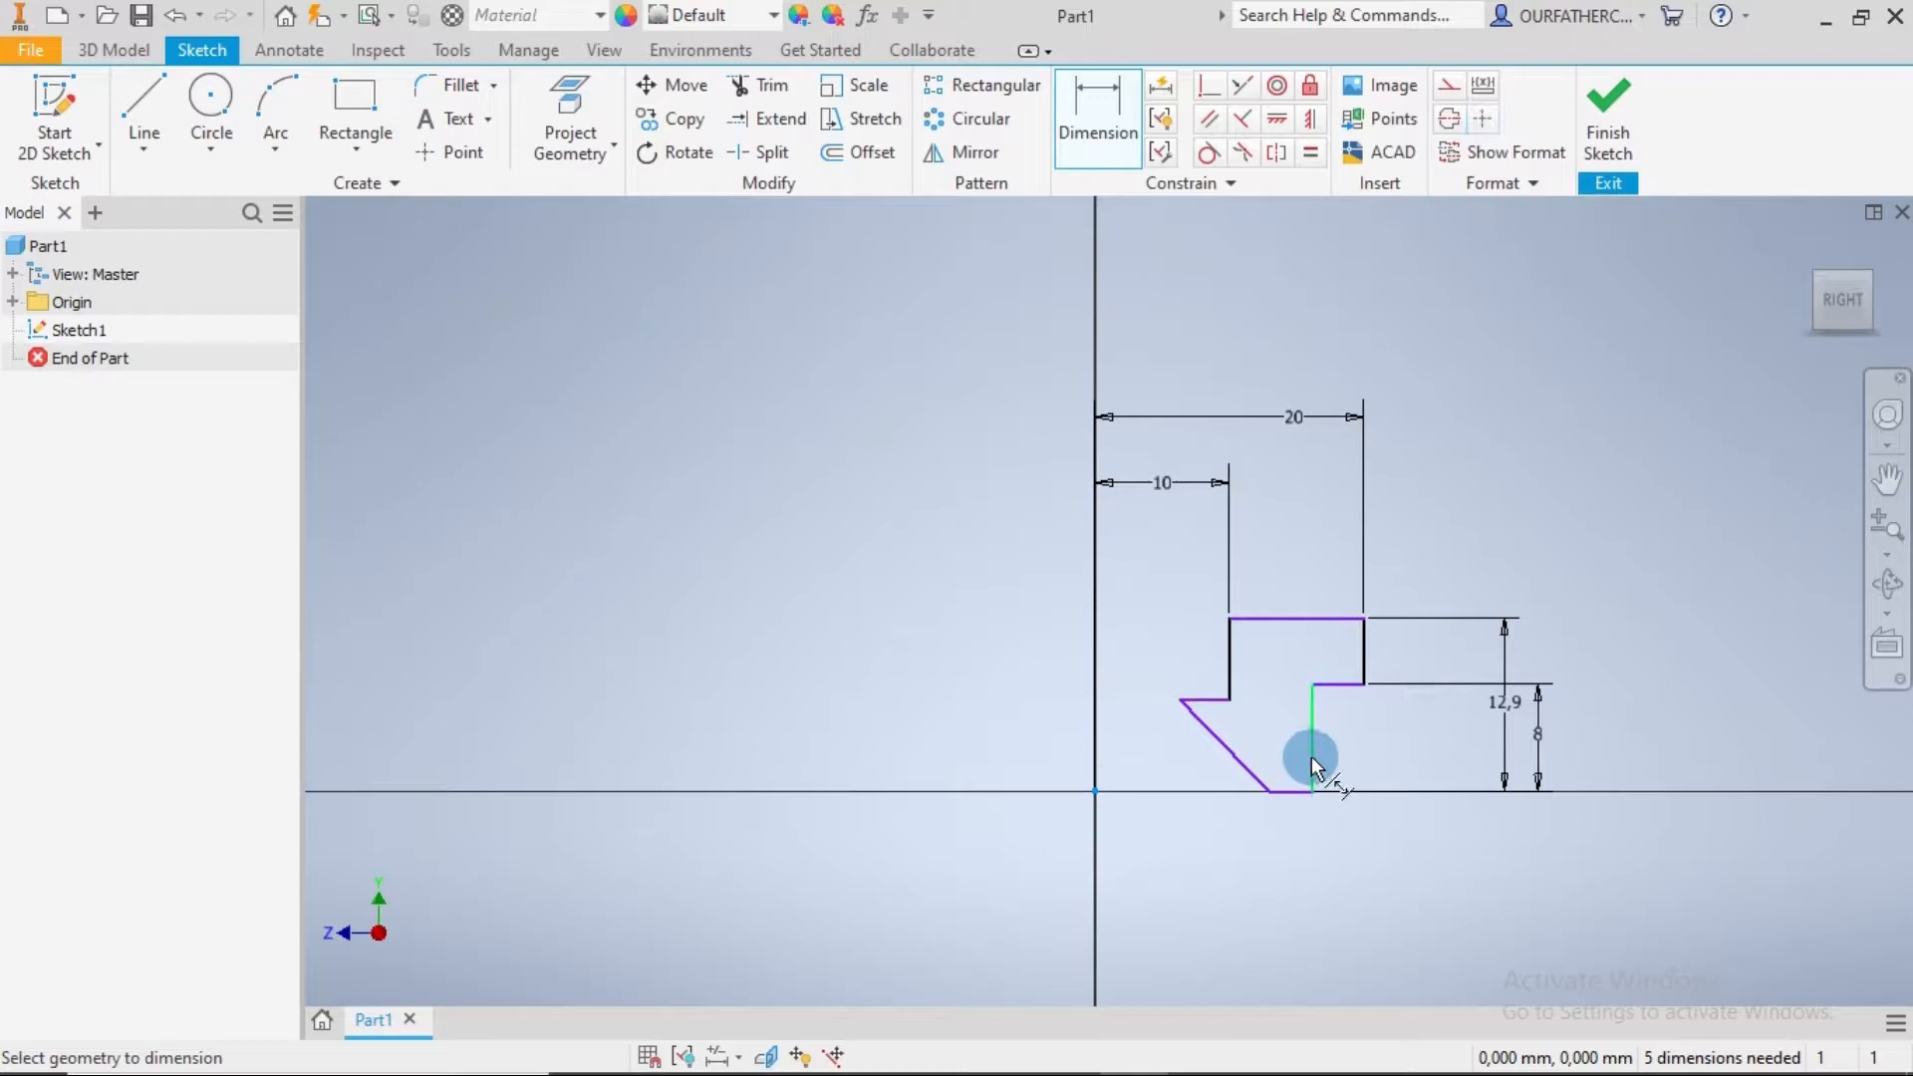
{"action": "left_click", "coordinate": [1311, 756]}
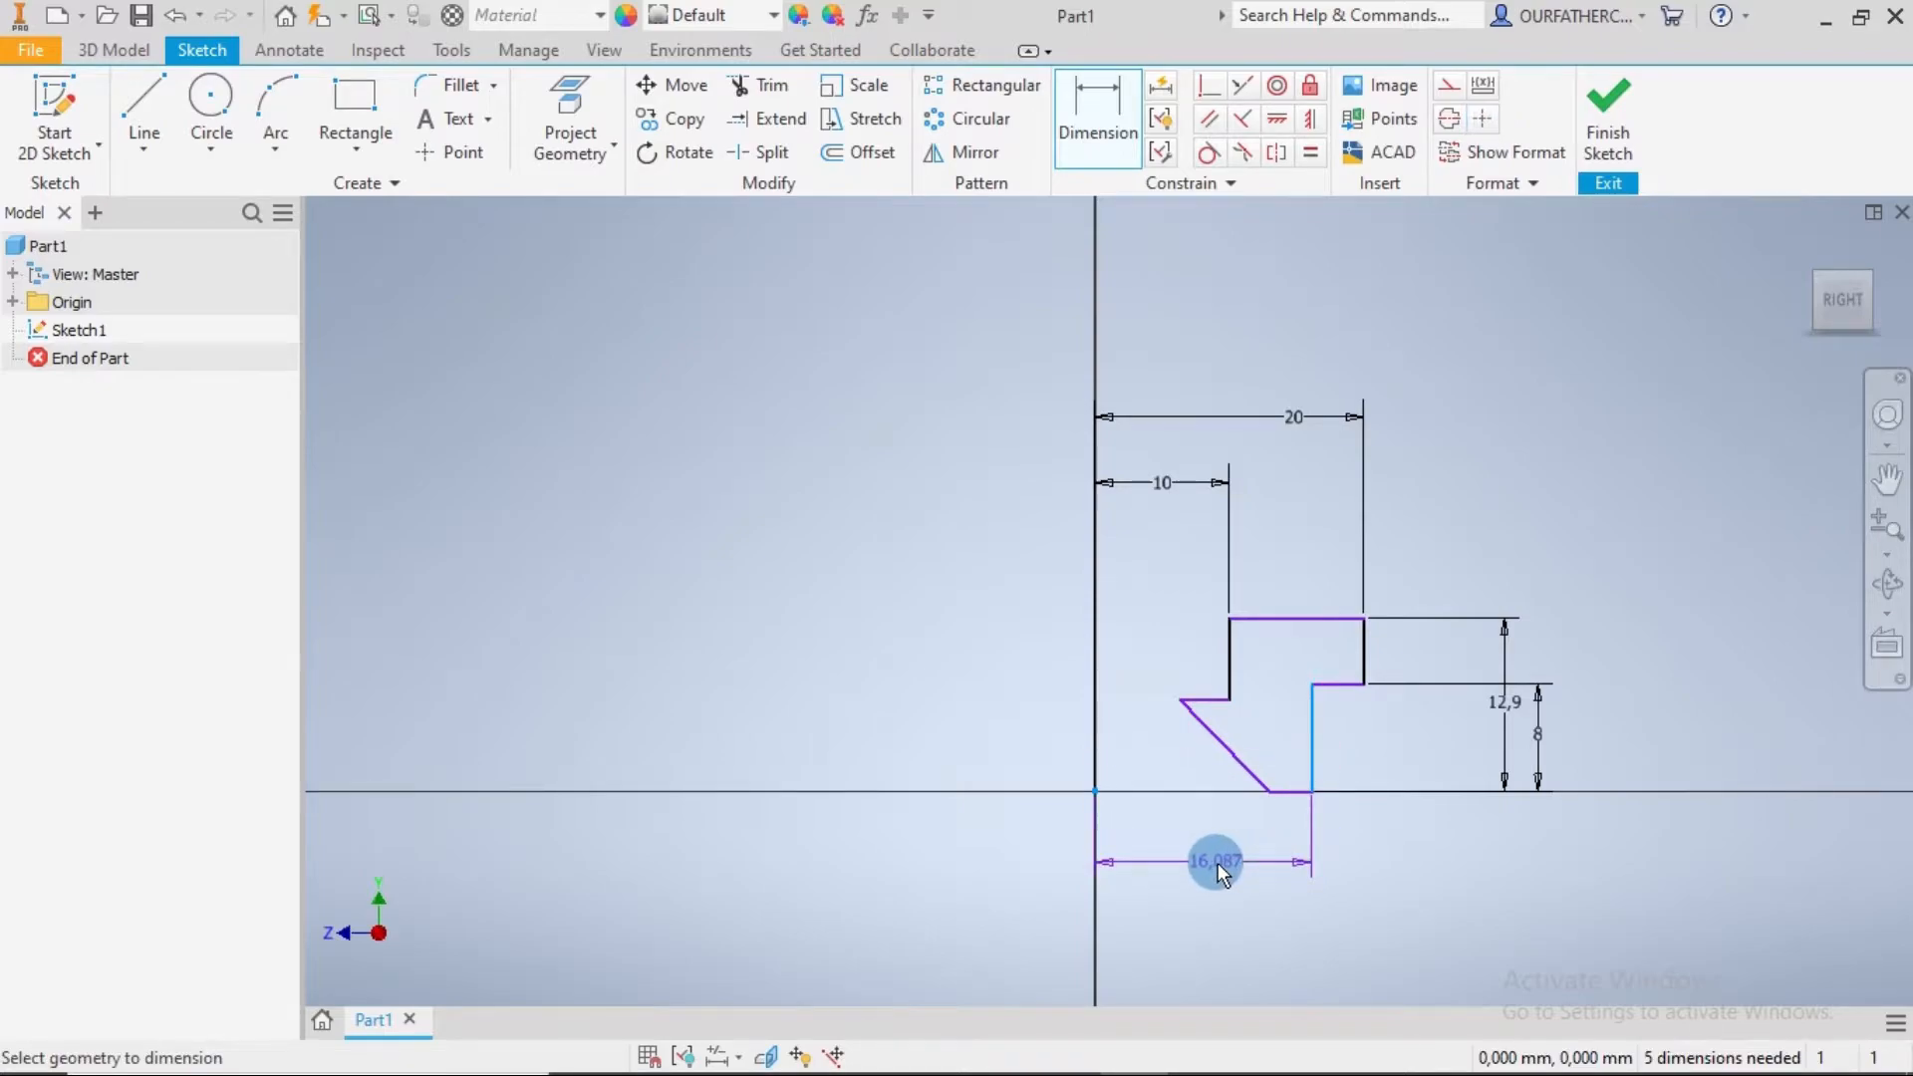
{"action": "left_click", "coordinate": [1215, 862]}
{"action": "type", "text": "18"}
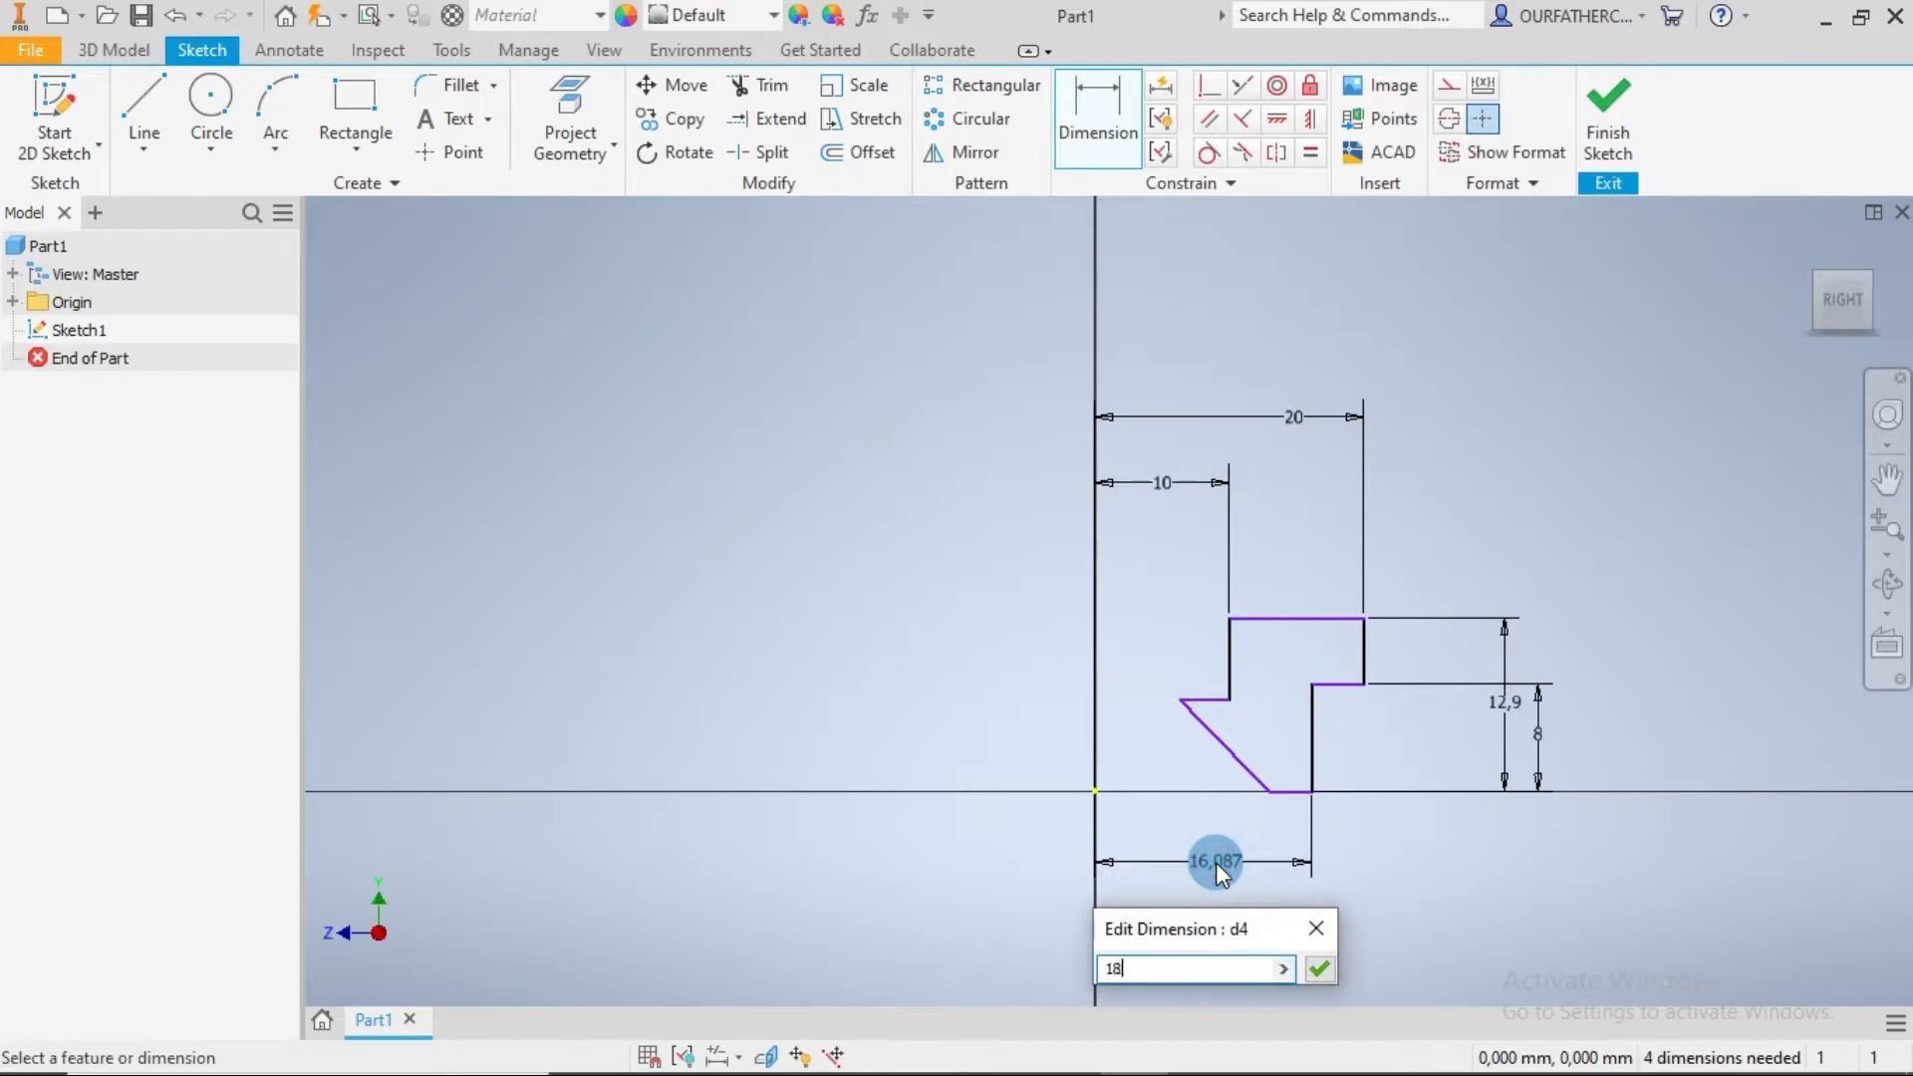
{"action": "key", "text": "Return"}
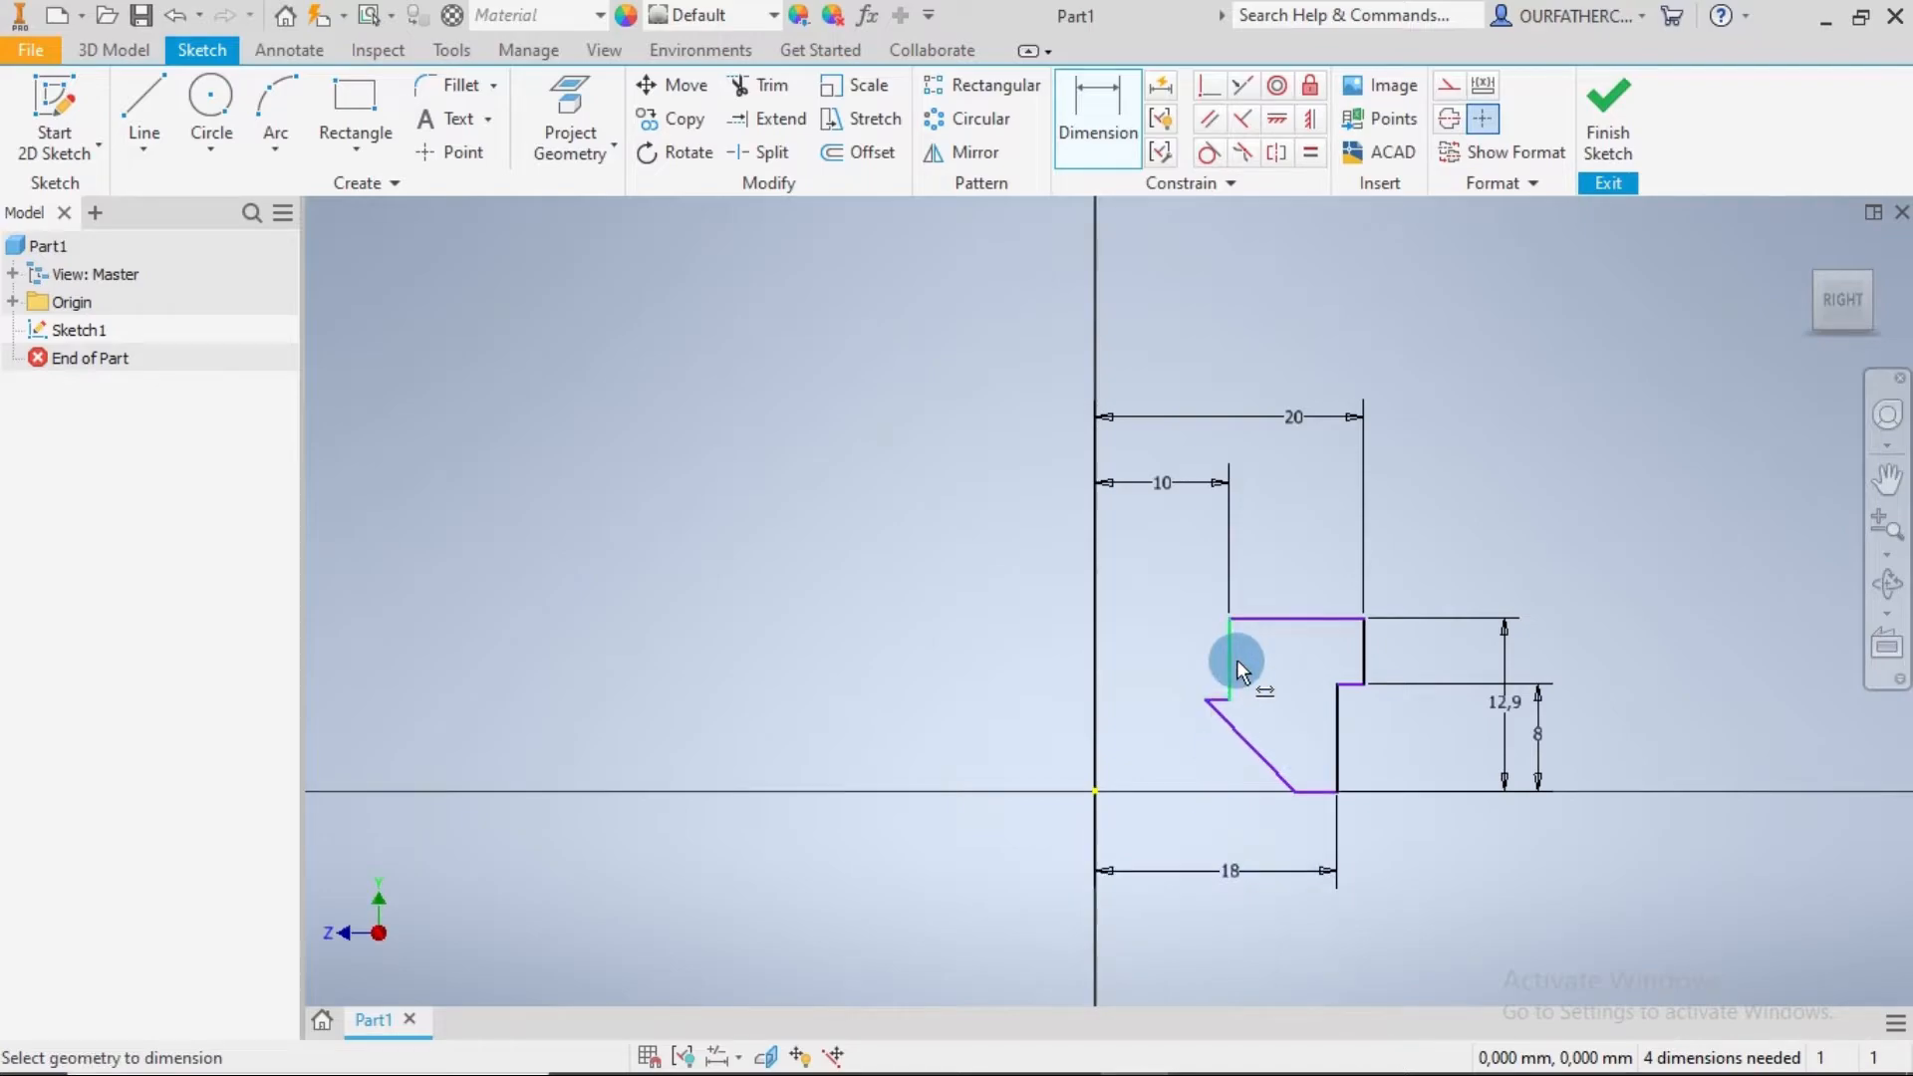
Step: Dimension the length of the short vertical edge between the profile's top edge and the upper ledge as 1.5 mm
{"action": "left_click", "coordinate": [1235, 658]}
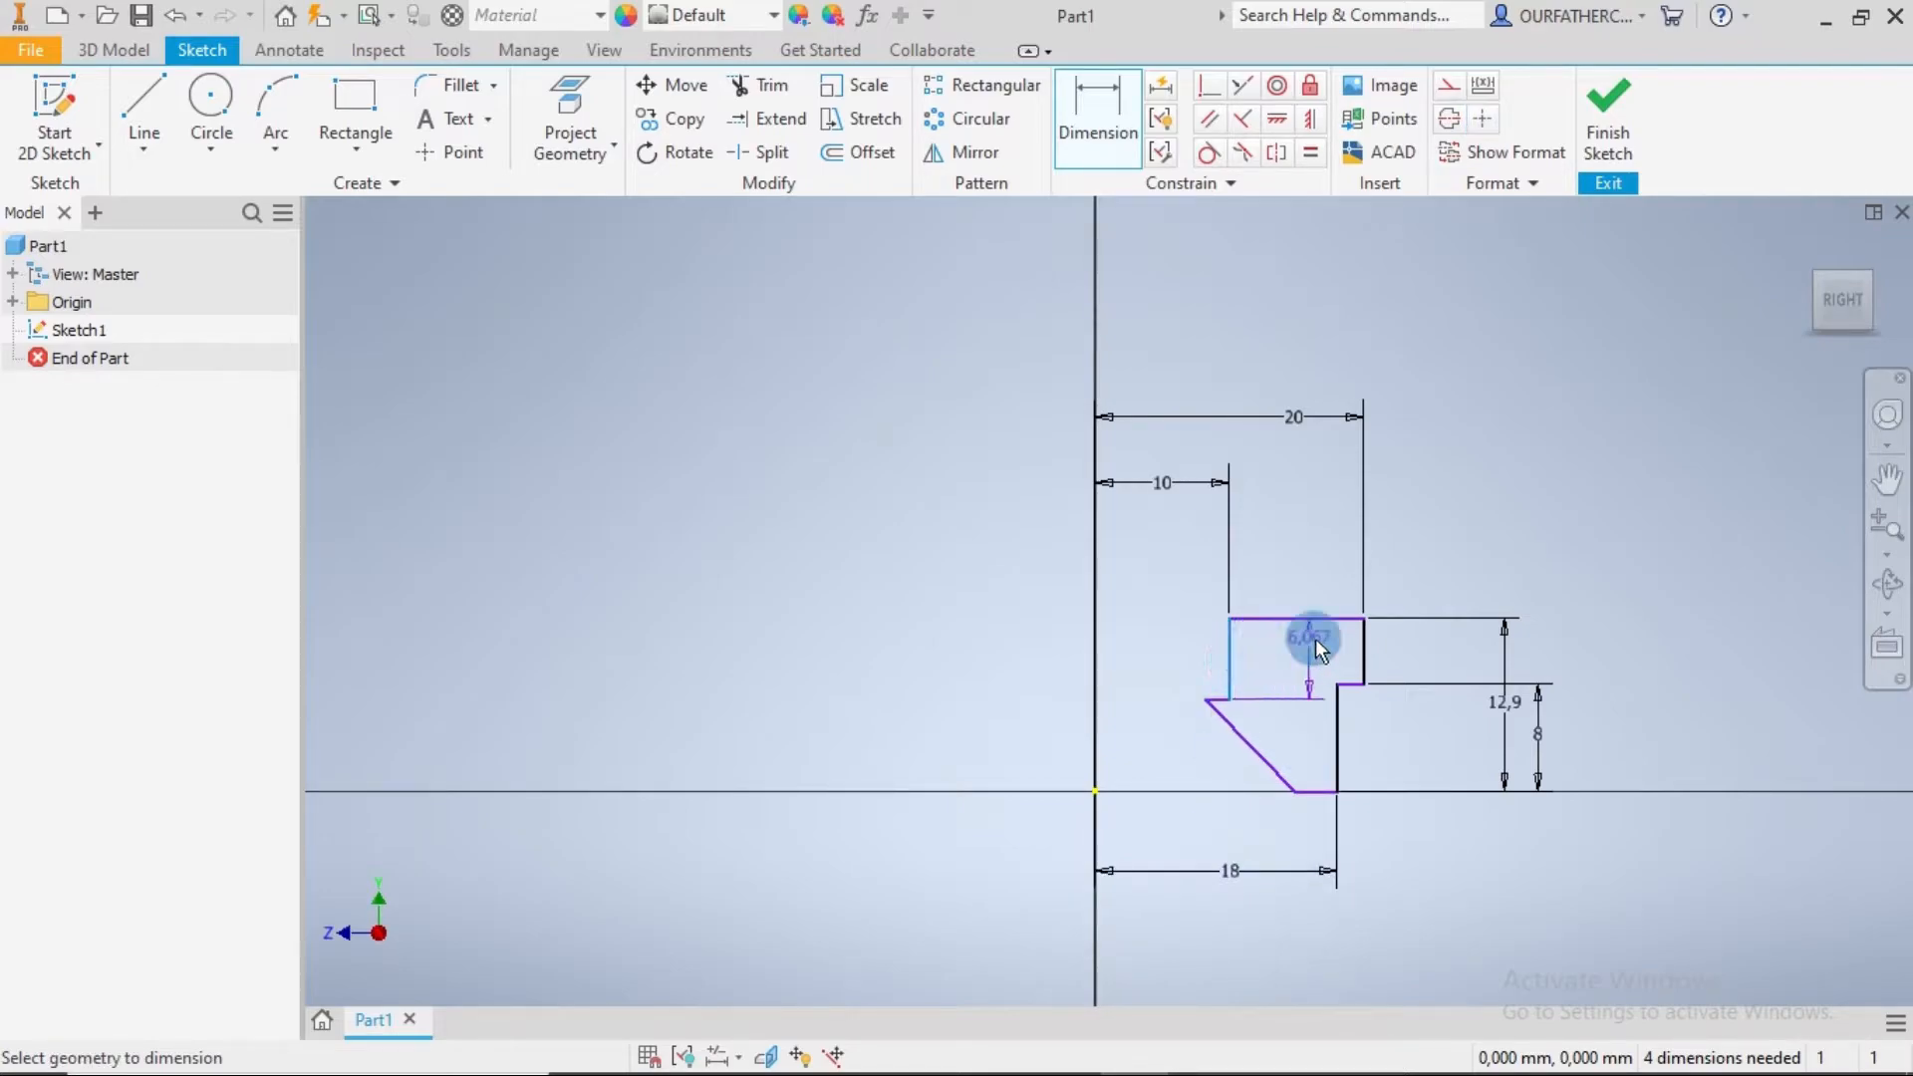
{"action": "left_click", "coordinate": [1431, 643]}
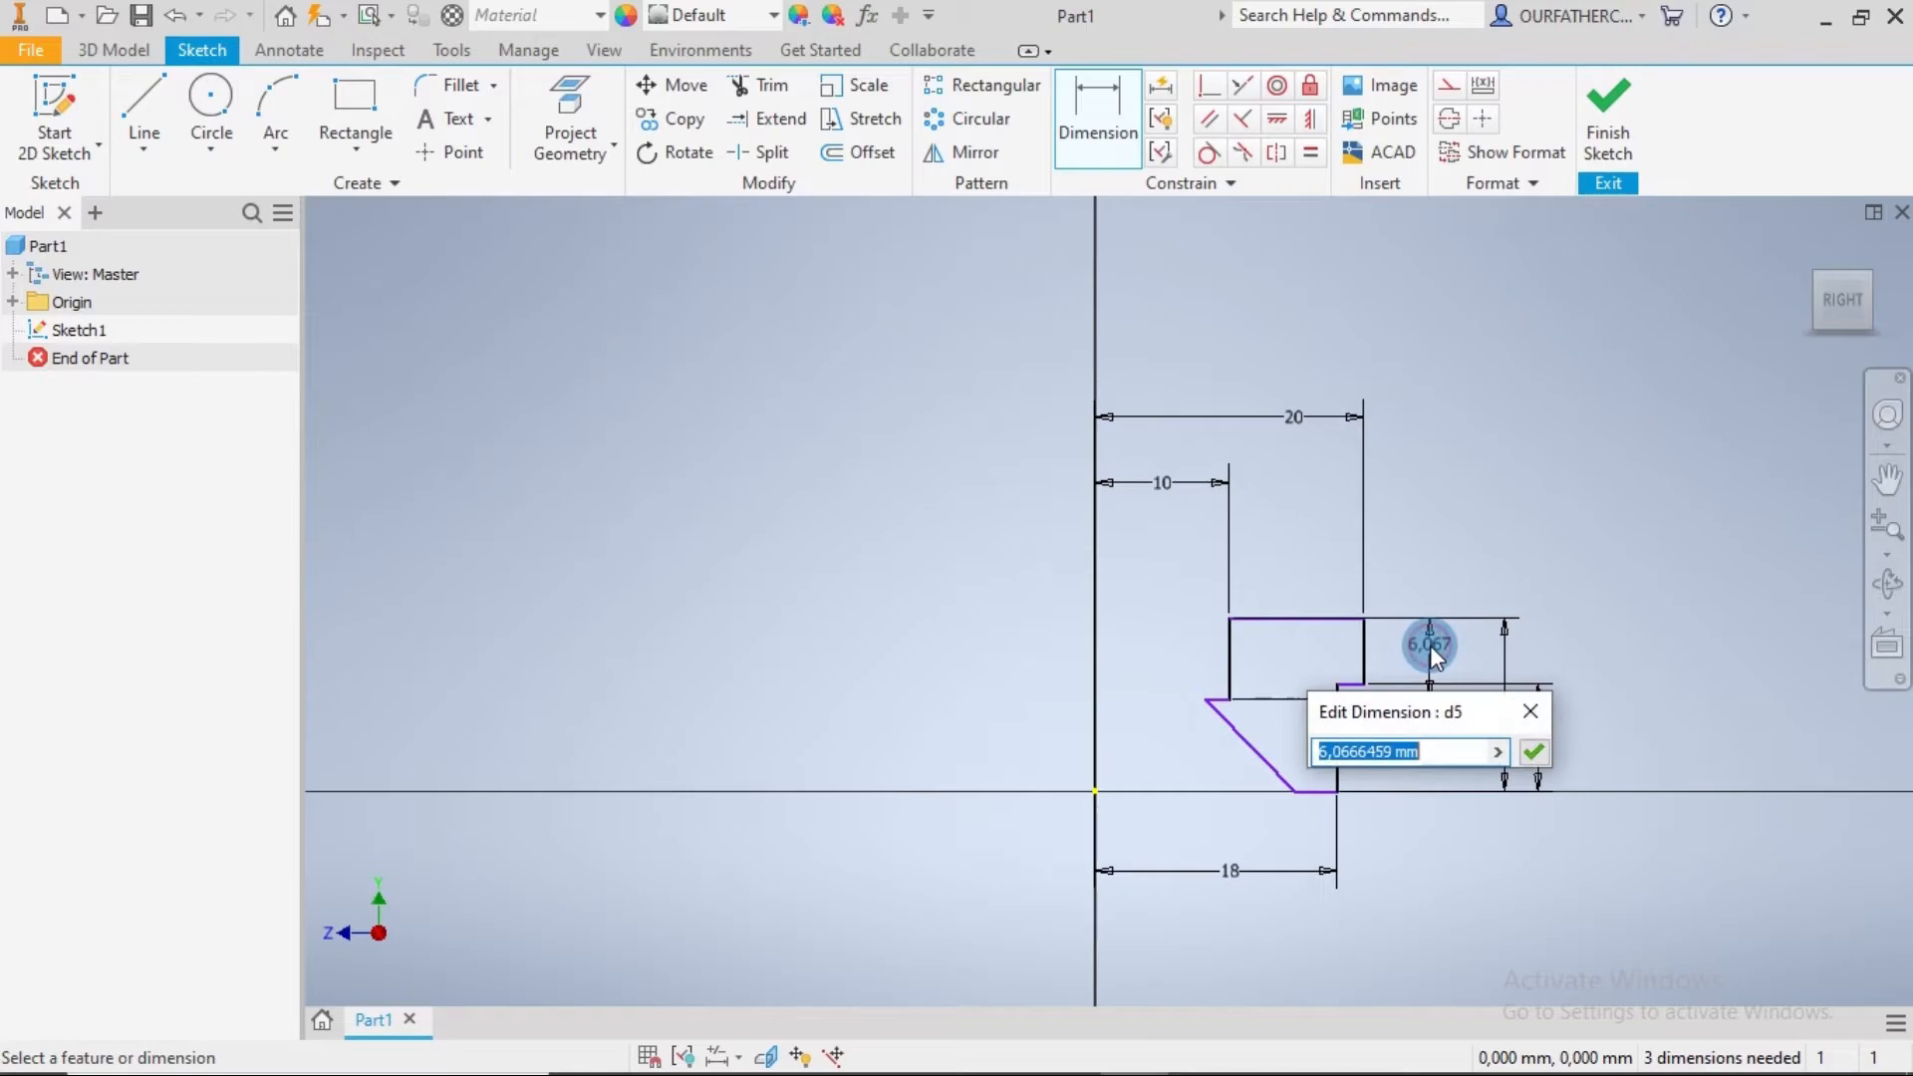
{"action": "type", "text": "1,5"}
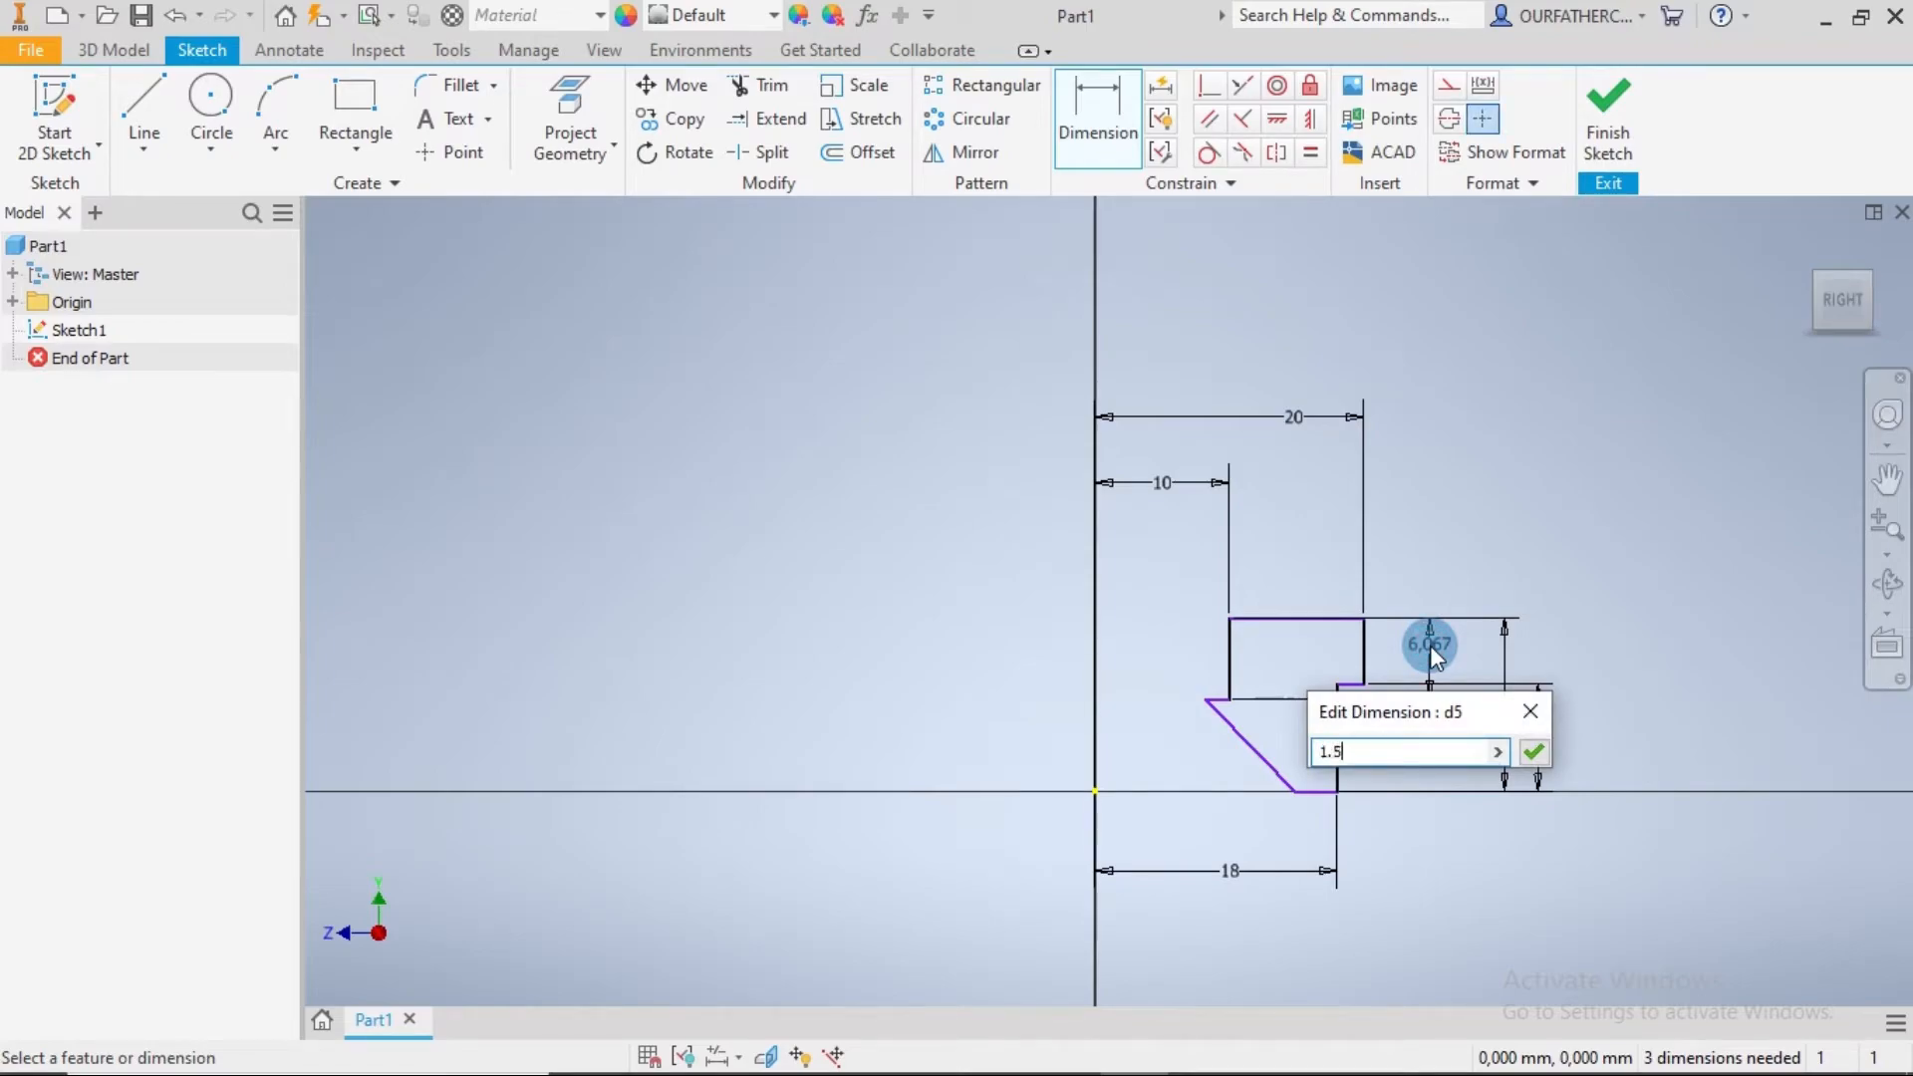
{"action": "key", "text": "Return"}
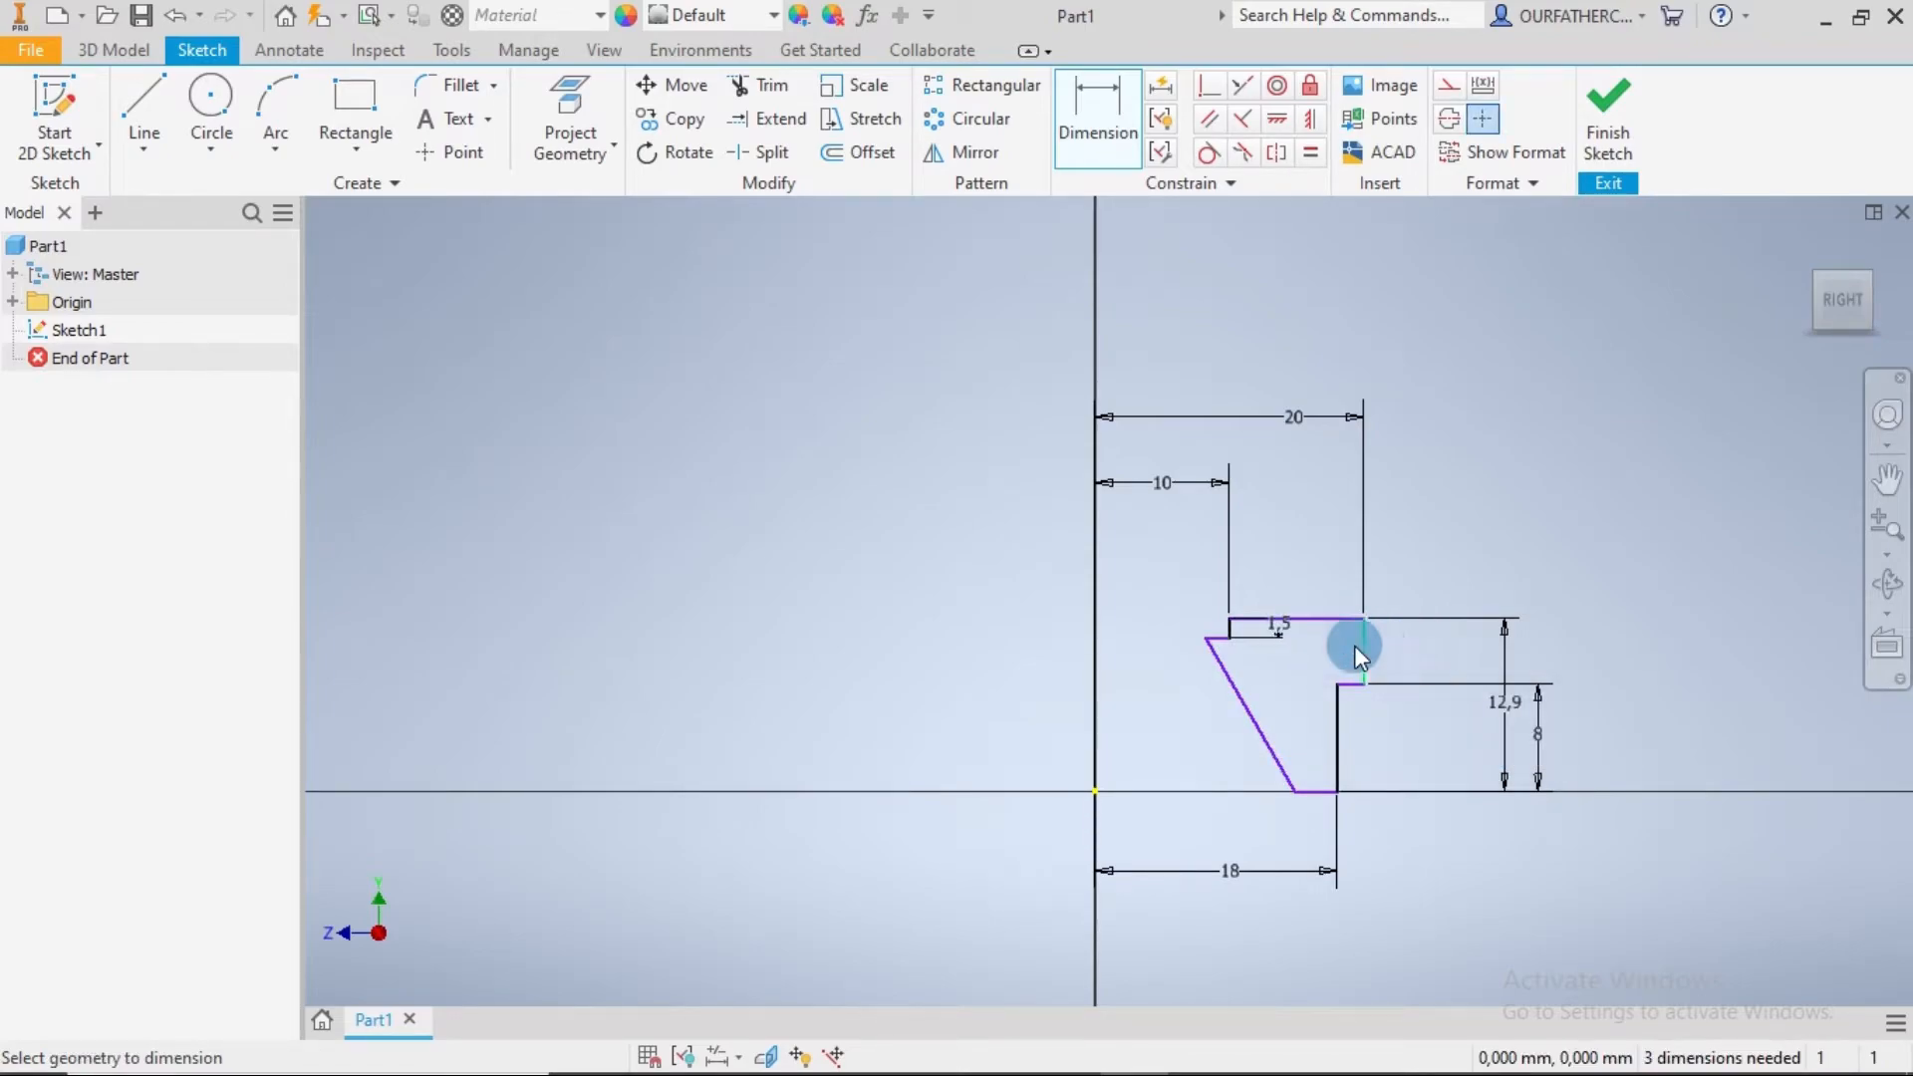
Step: Dimension the horizontal distance from the origin to the slanted side's upper corner as 6.78/2 mm
{"action": "left_click", "coordinate": [1096, 791]}
{"action": "left_click", "coordinate": [1204, 637]}
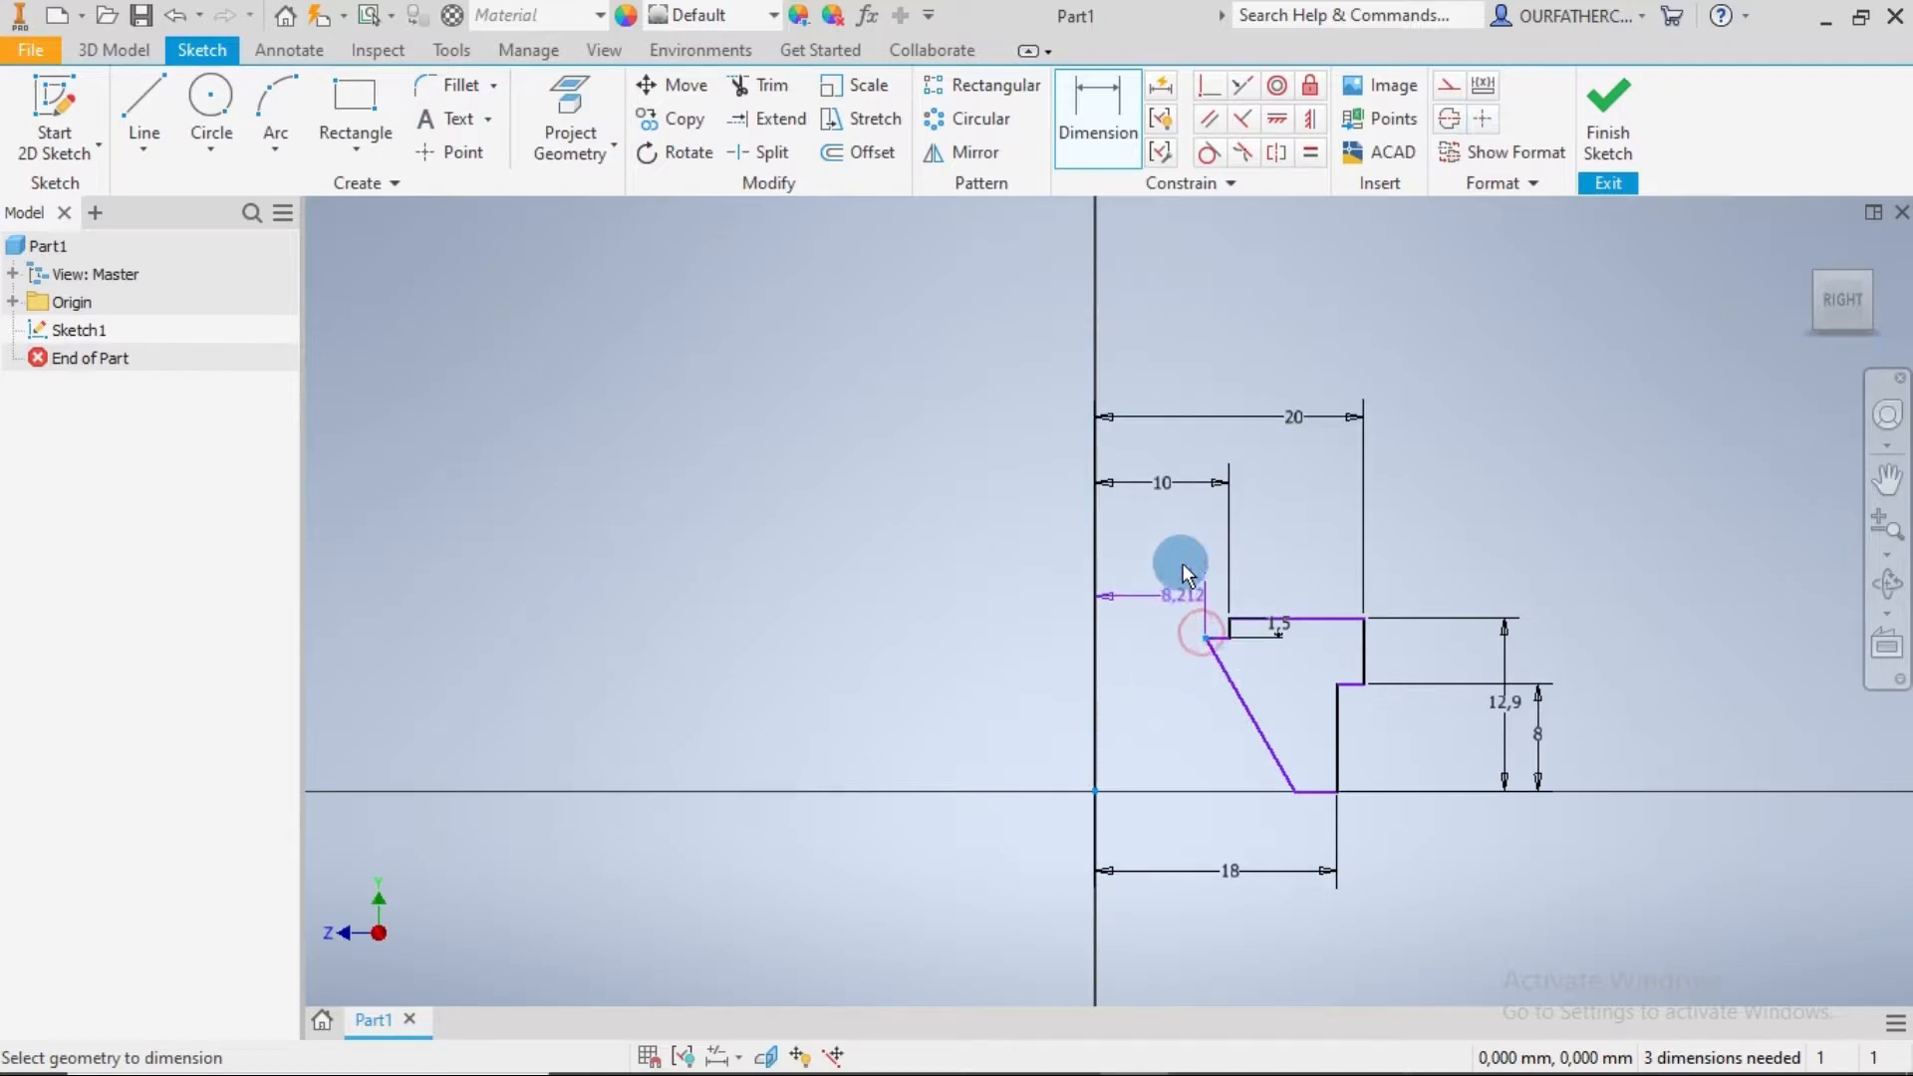
{"action": "left_click", "coordinate": [1150, 570]}
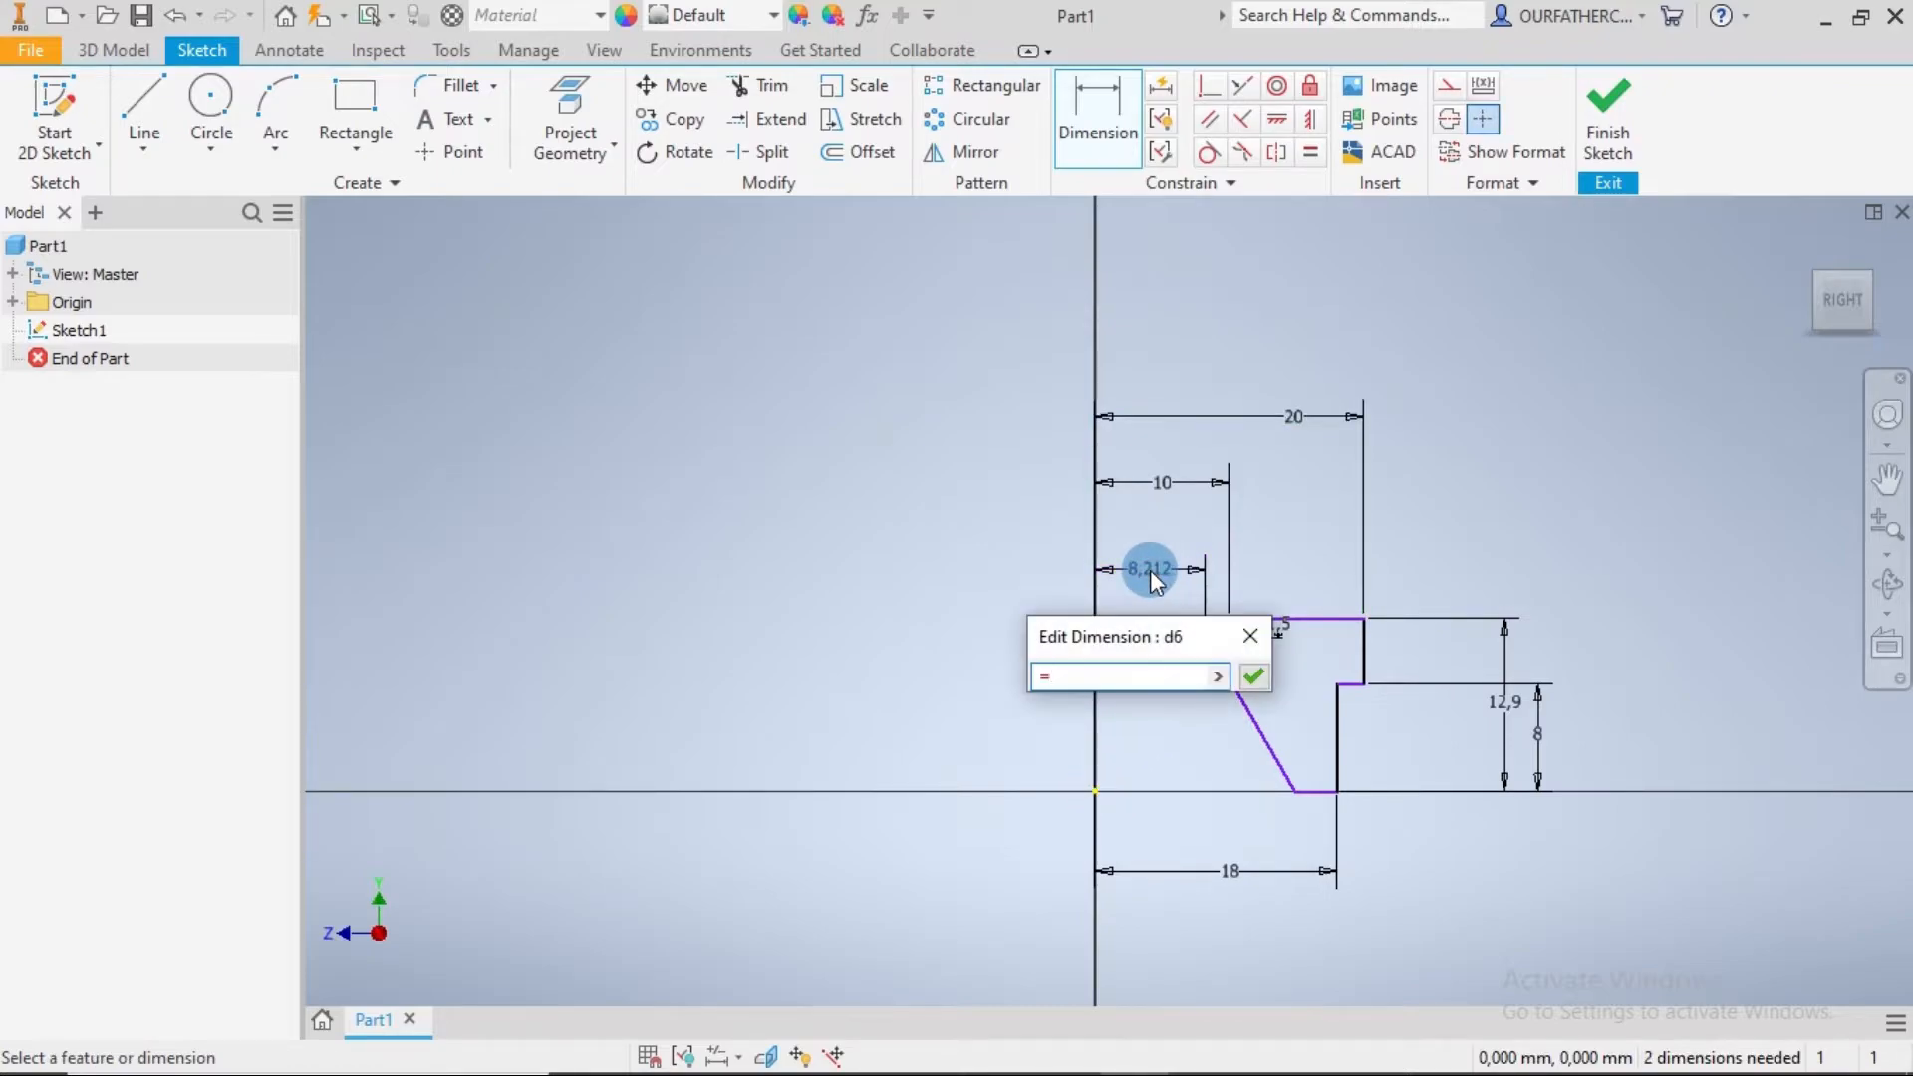
{"action": "type", "text": "6.78/2"}
{"action": "key", "text": "Return"}
Step: Dimension the angle between the upper horizontal ledge and the slanted side as 78 degrees
{"action": "left_click", "coordinate": [1198, 642]}
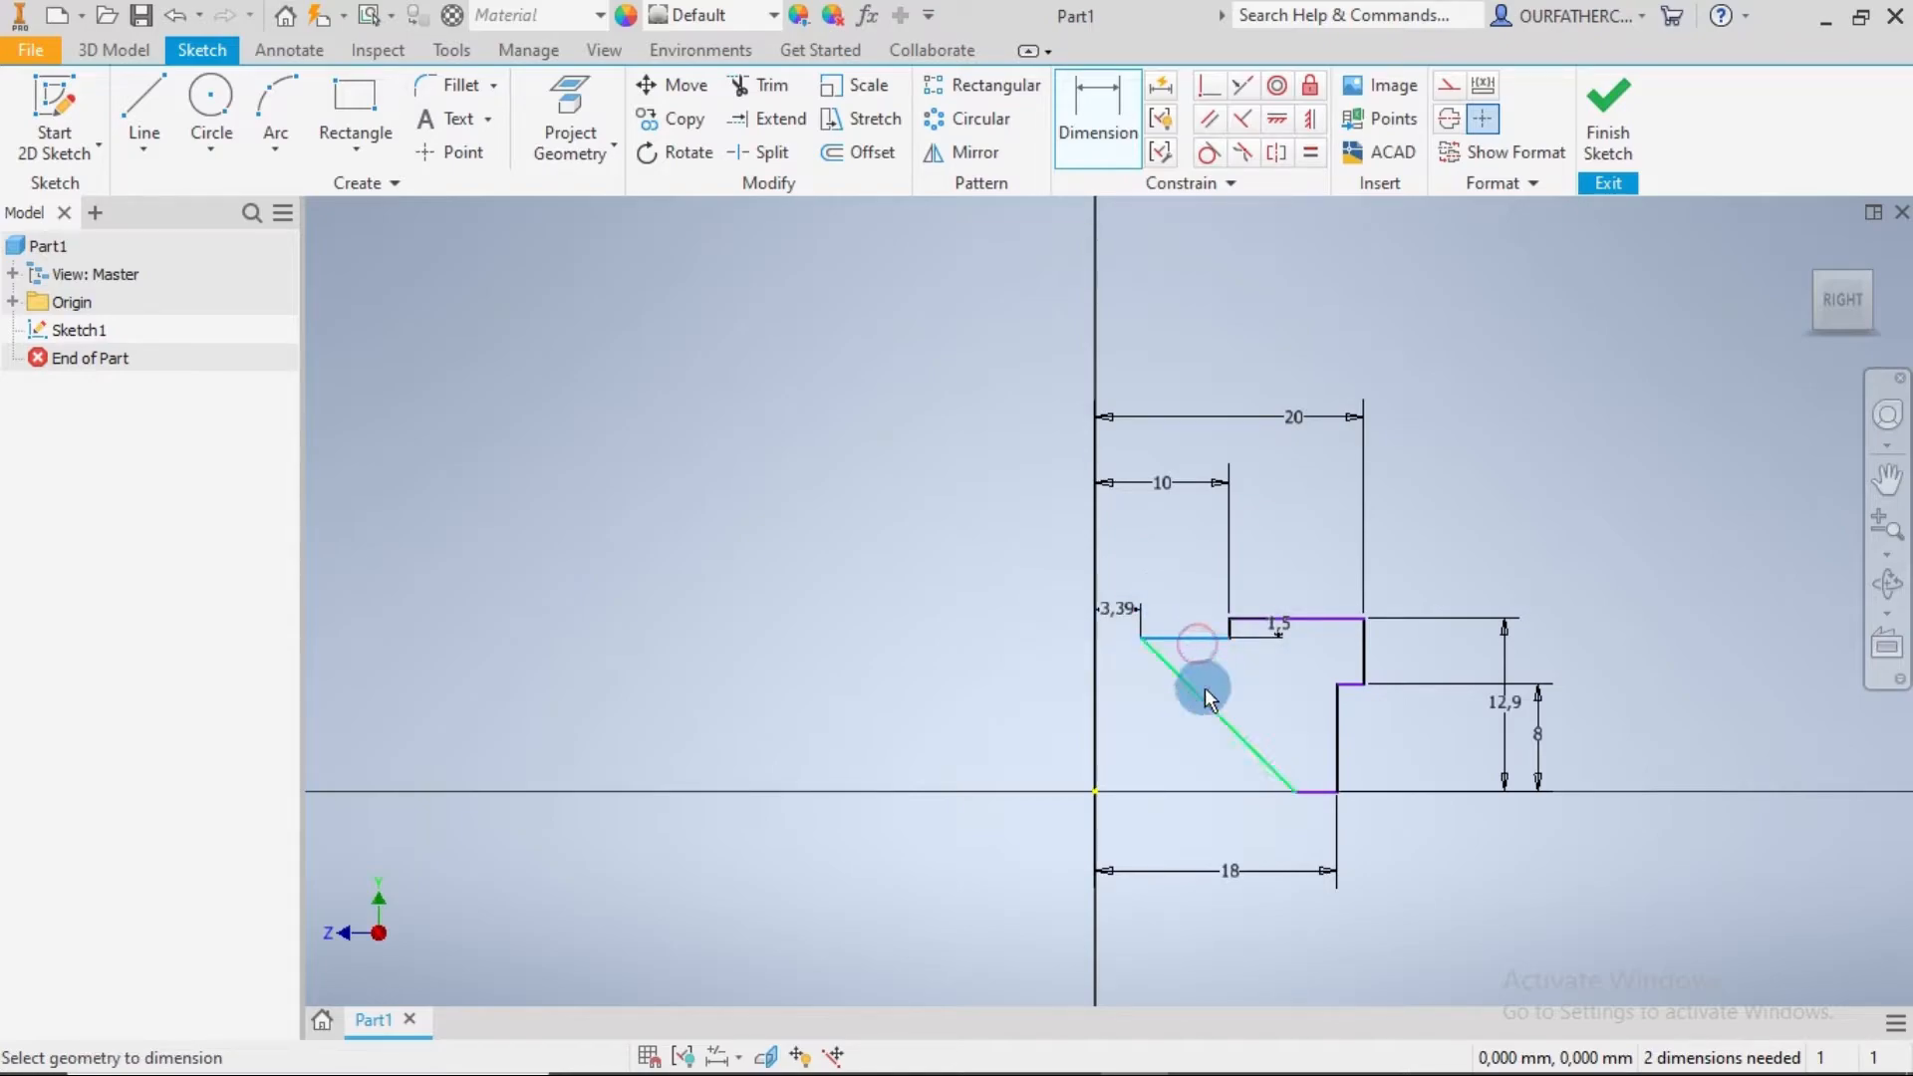
{"action": "left_click", "coordinate": [1202, 690]}
{"action": "left_click", "coordinate": [1266, 697]}
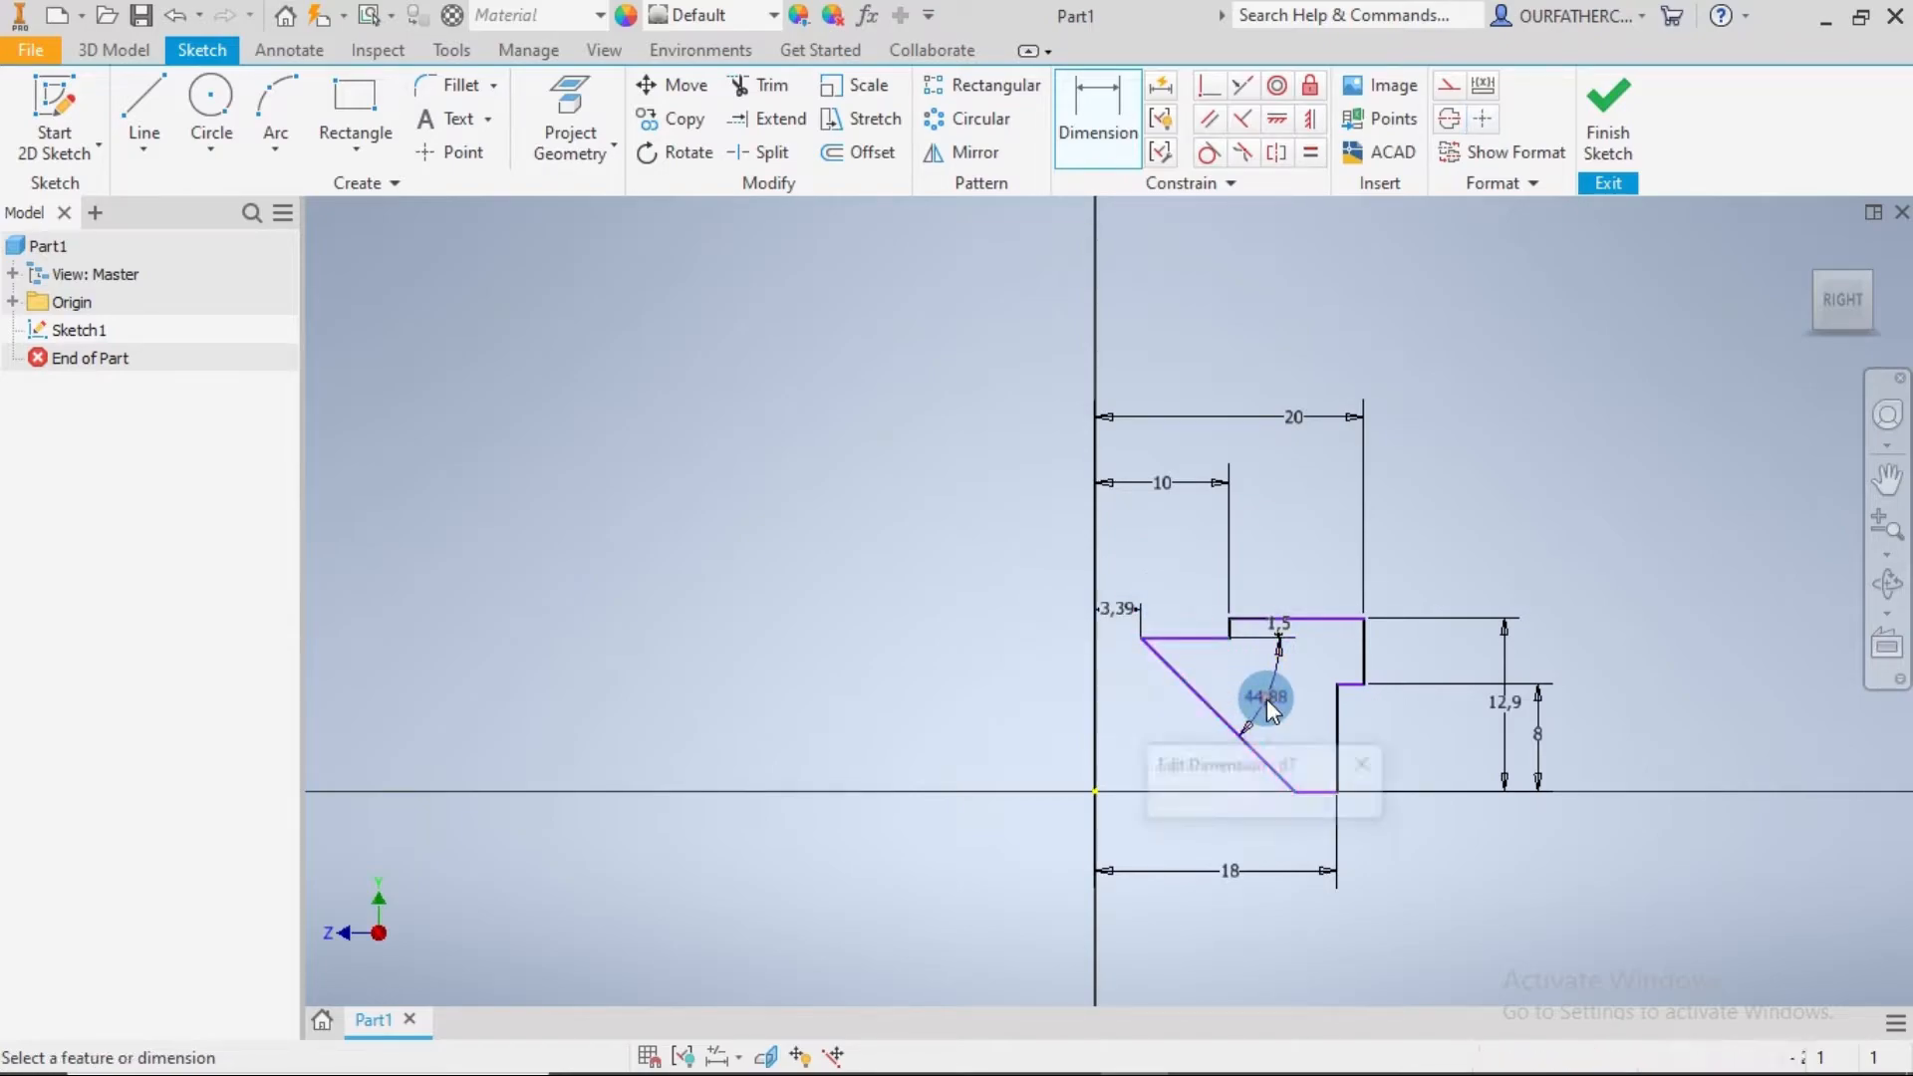
{"action": "type", "text": "78"}
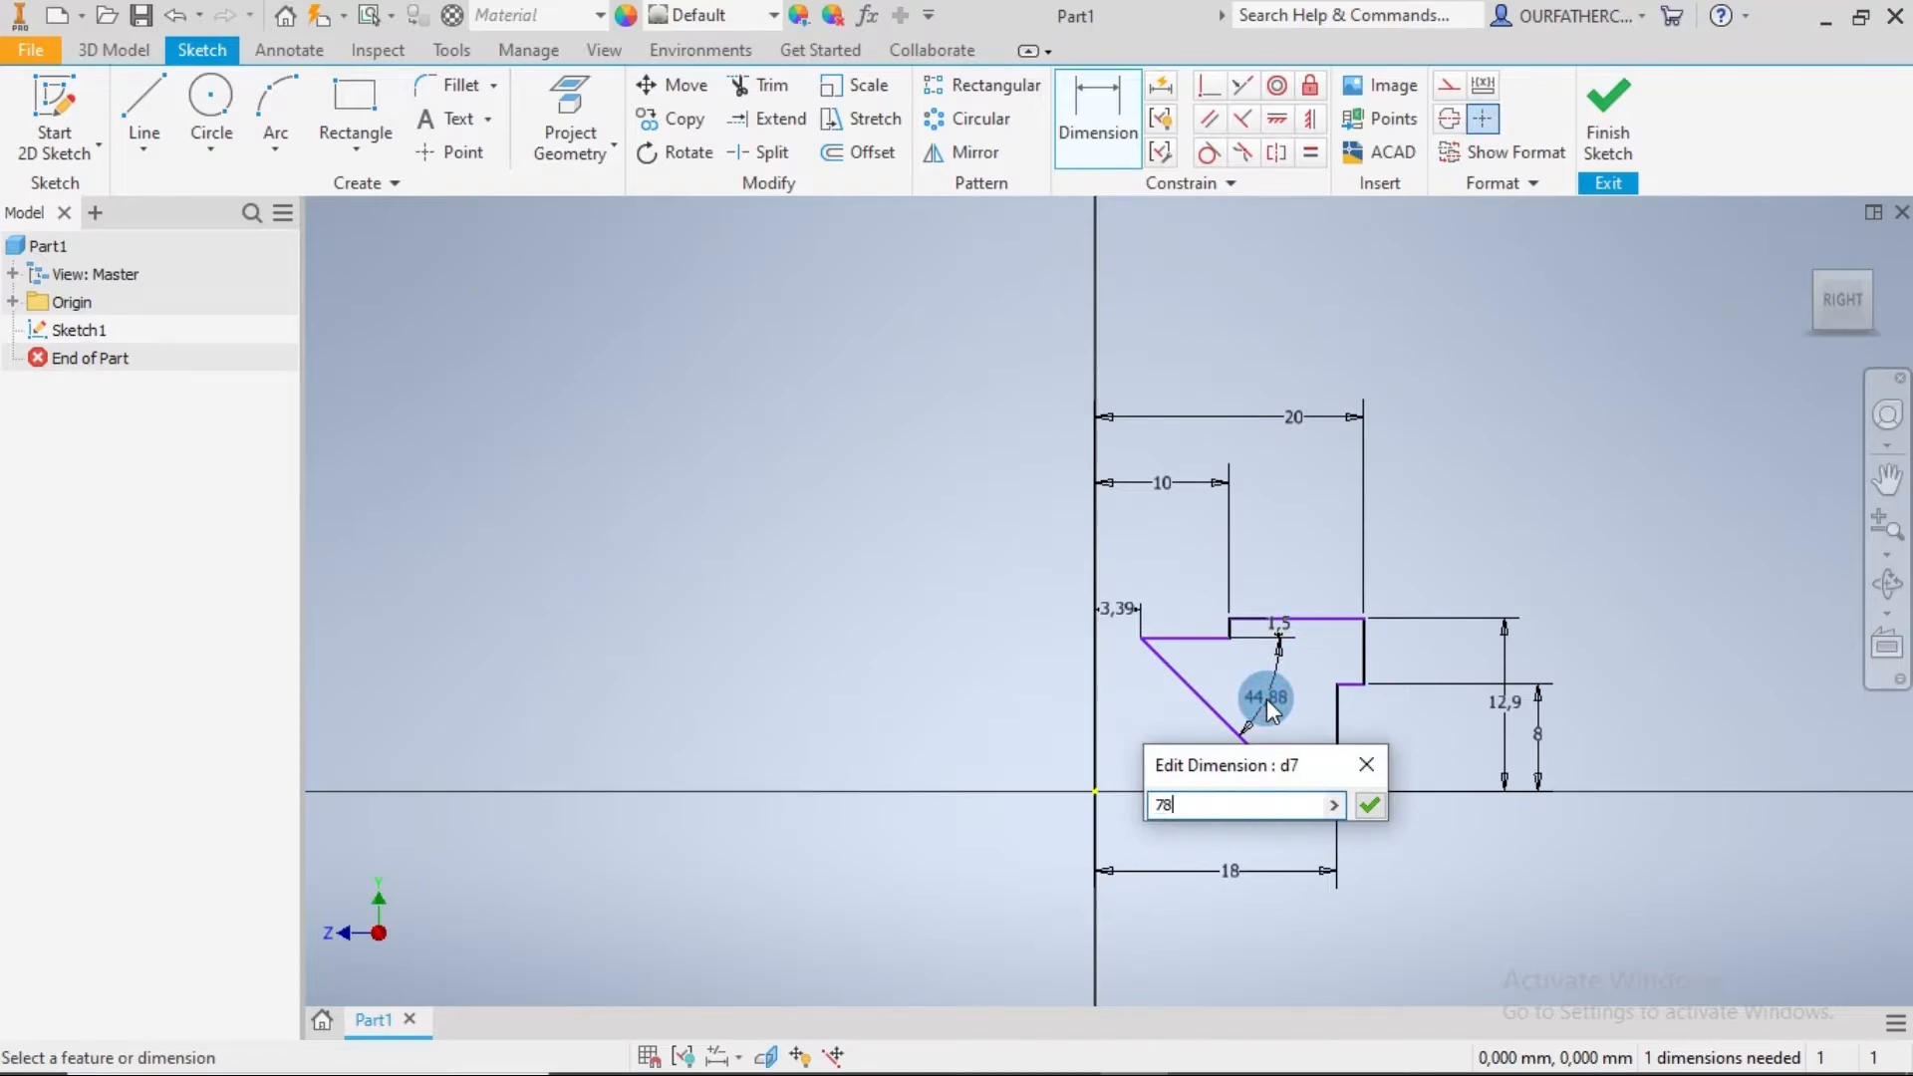
{"action": "key", "text": "Return"}
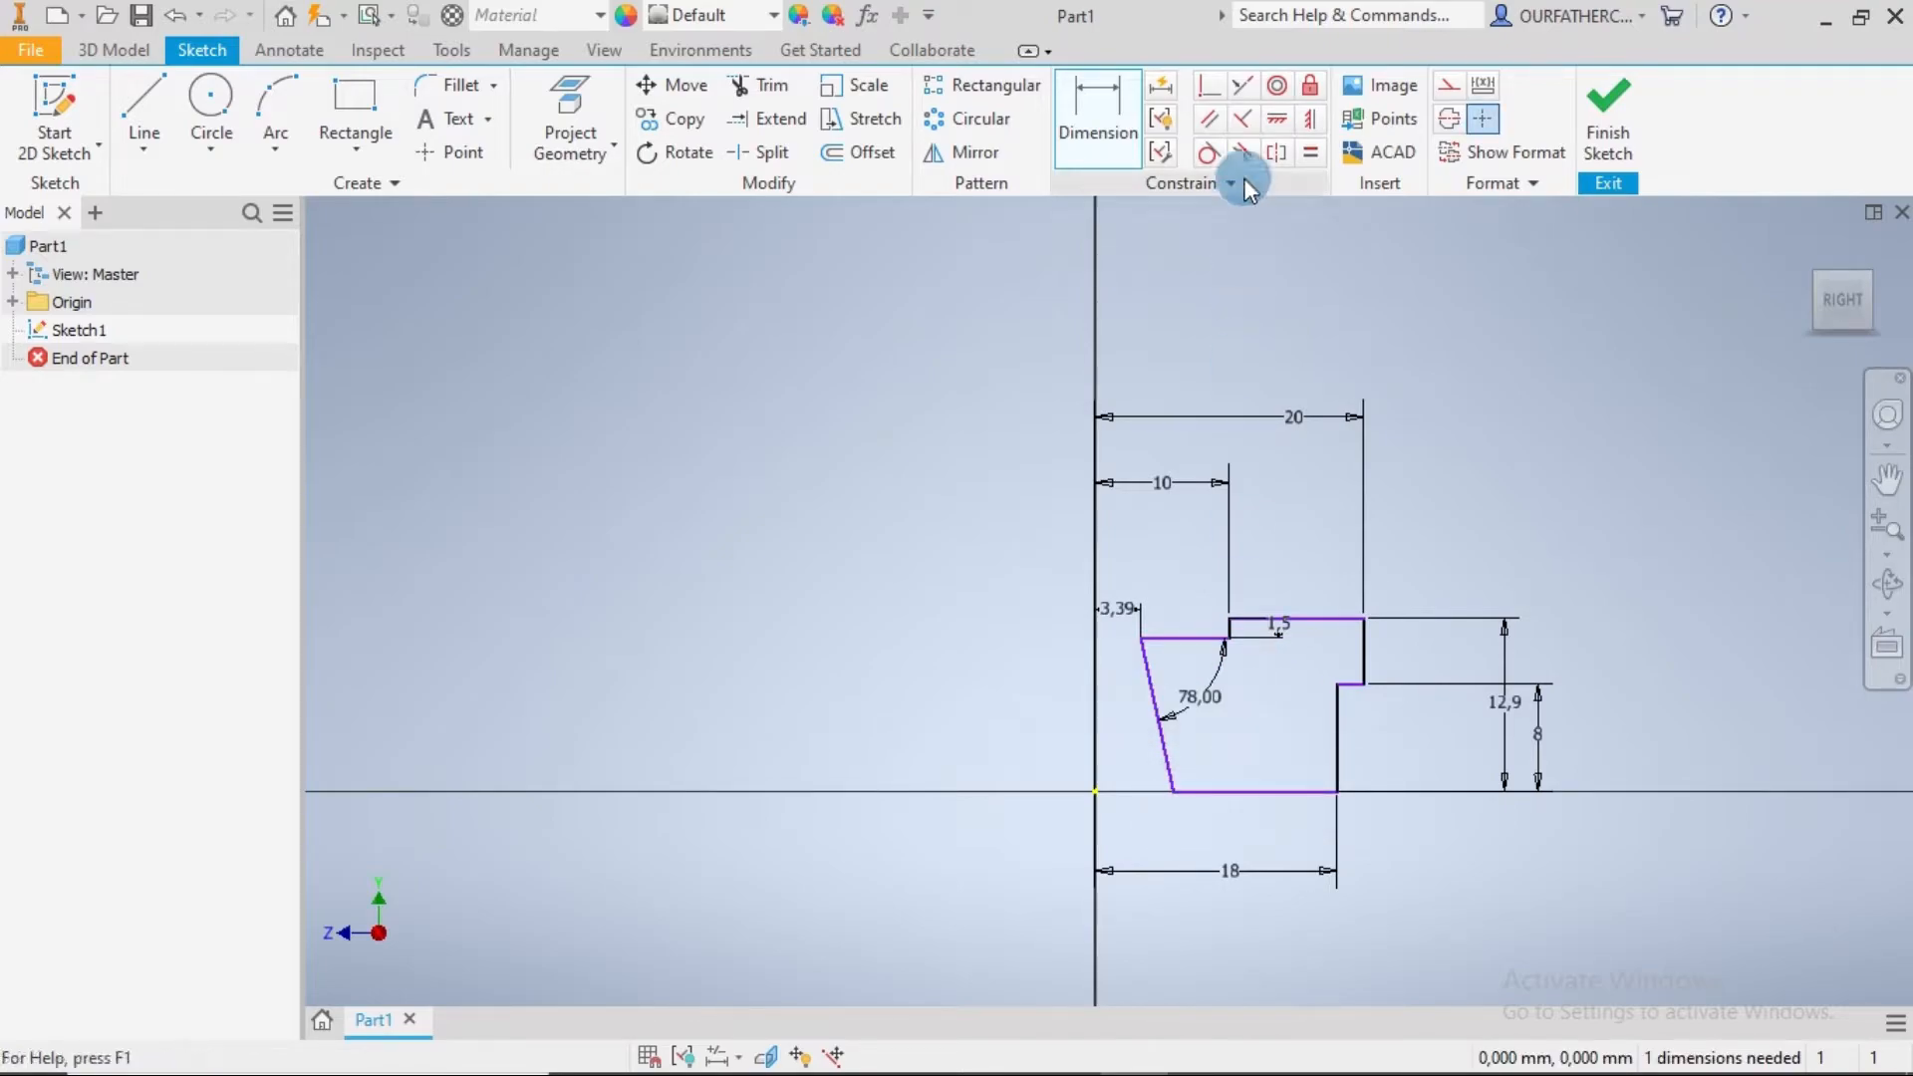
Step: Apply a coincident constraint between the profile's bottom edge and the origin
{"action": "left_click", "coordinate": [1211, 85]}
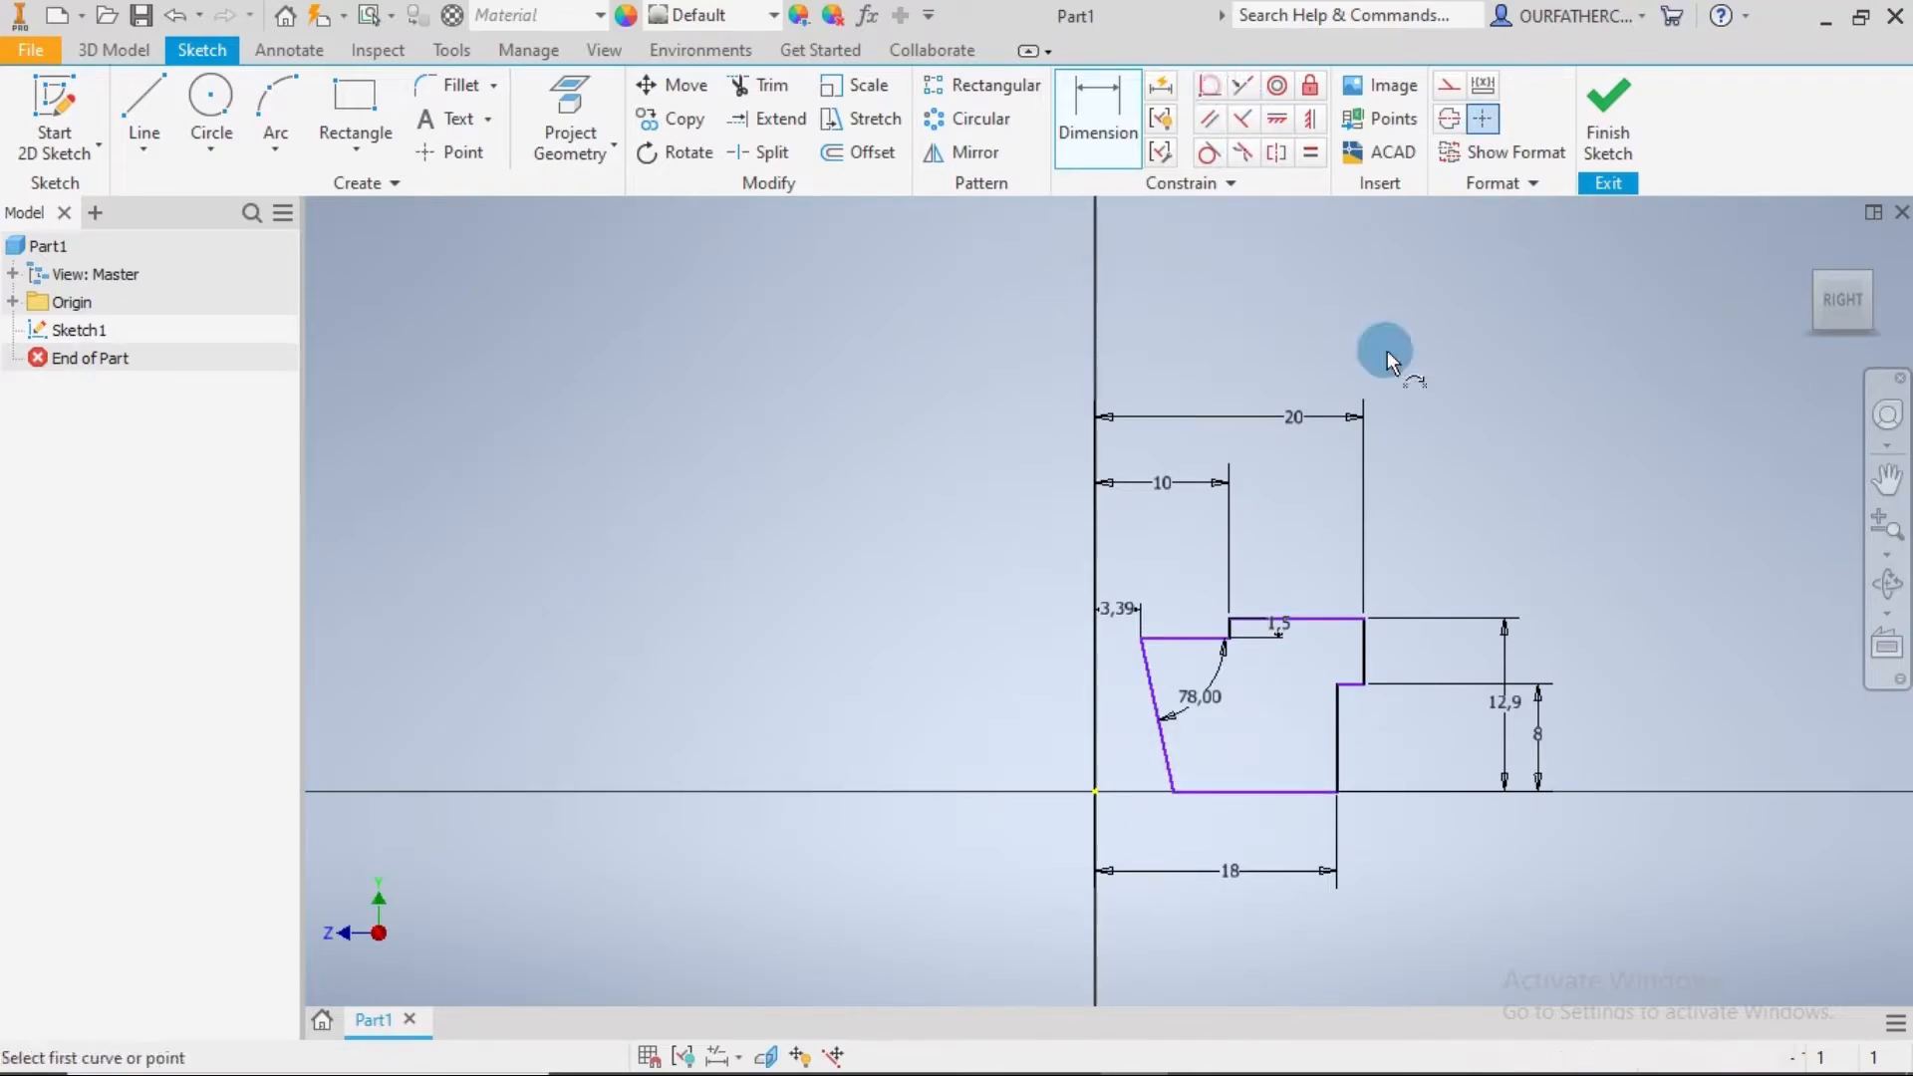
{"action": "left_click", "coordinate": [1246, 788]}
{"action": "left_click", "coordinate": [1097, 792]}
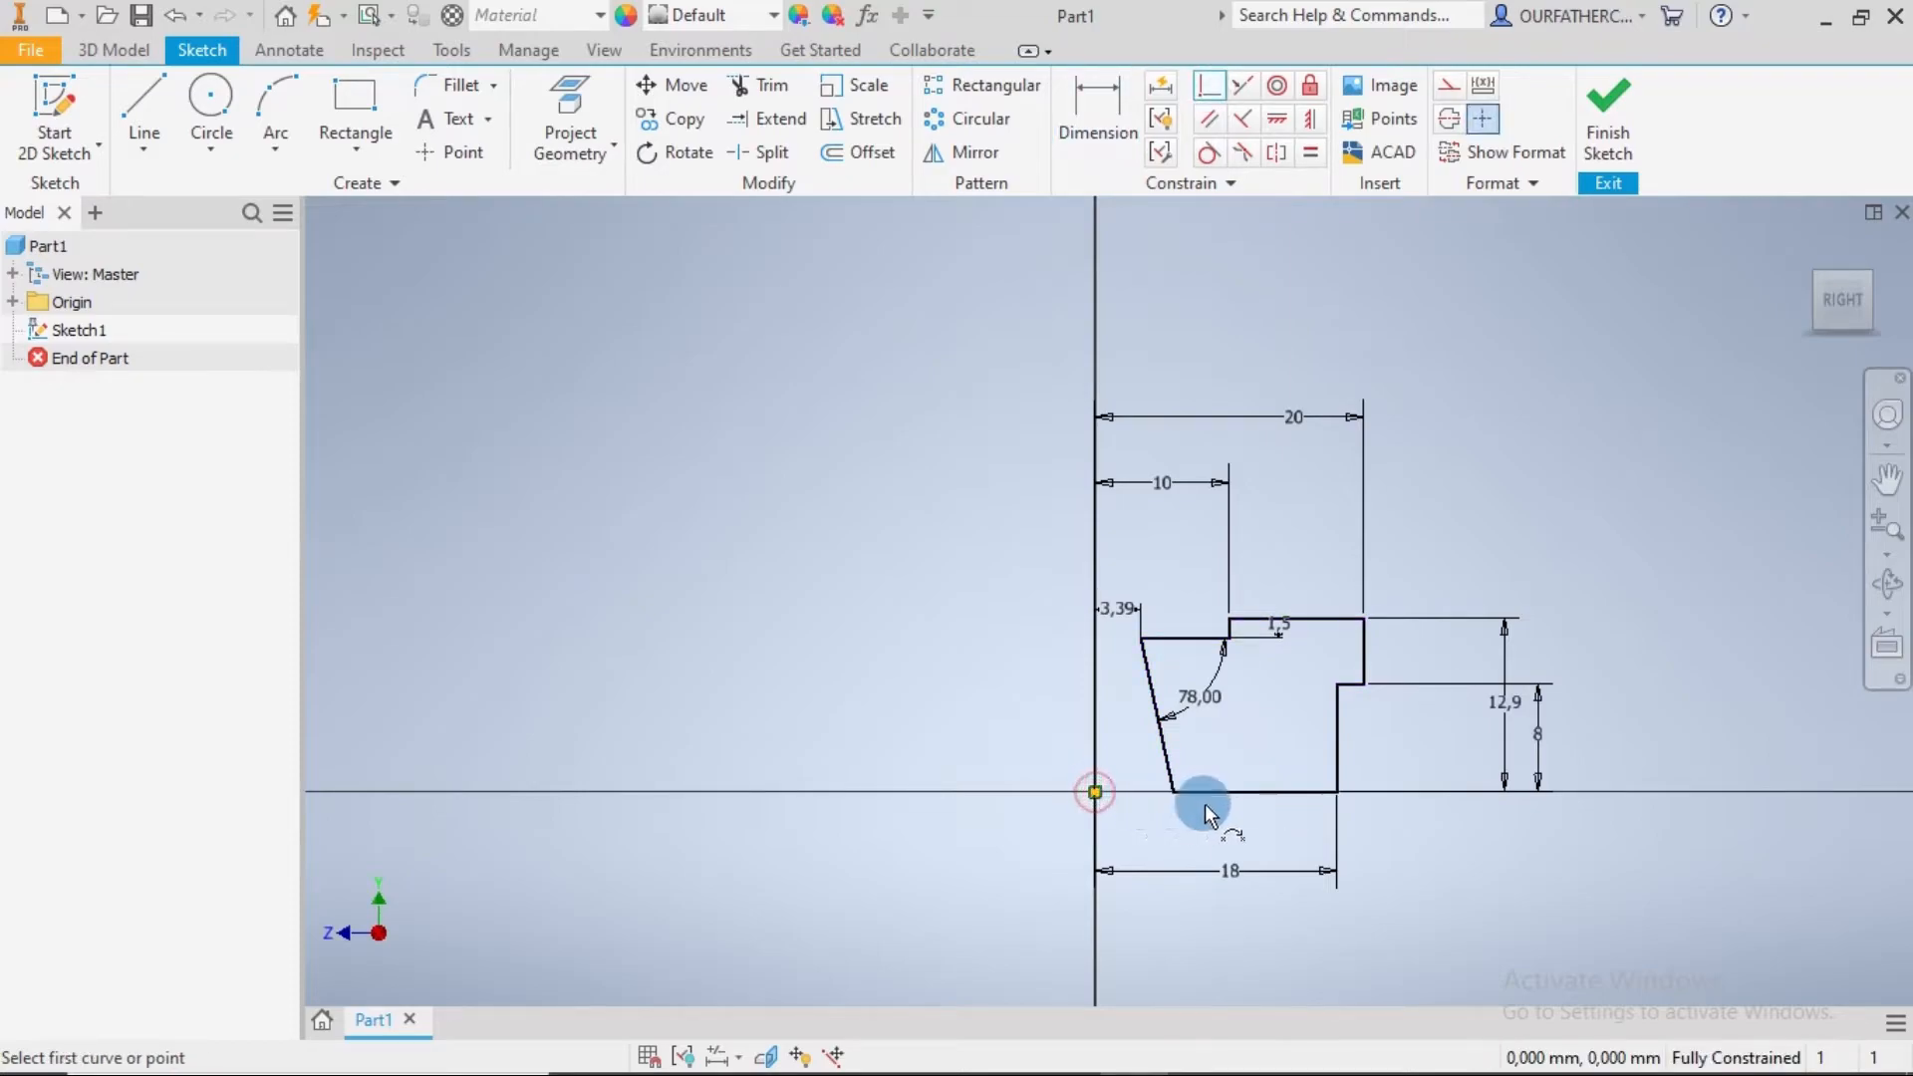
{"action": "key", "text": "Escape"}
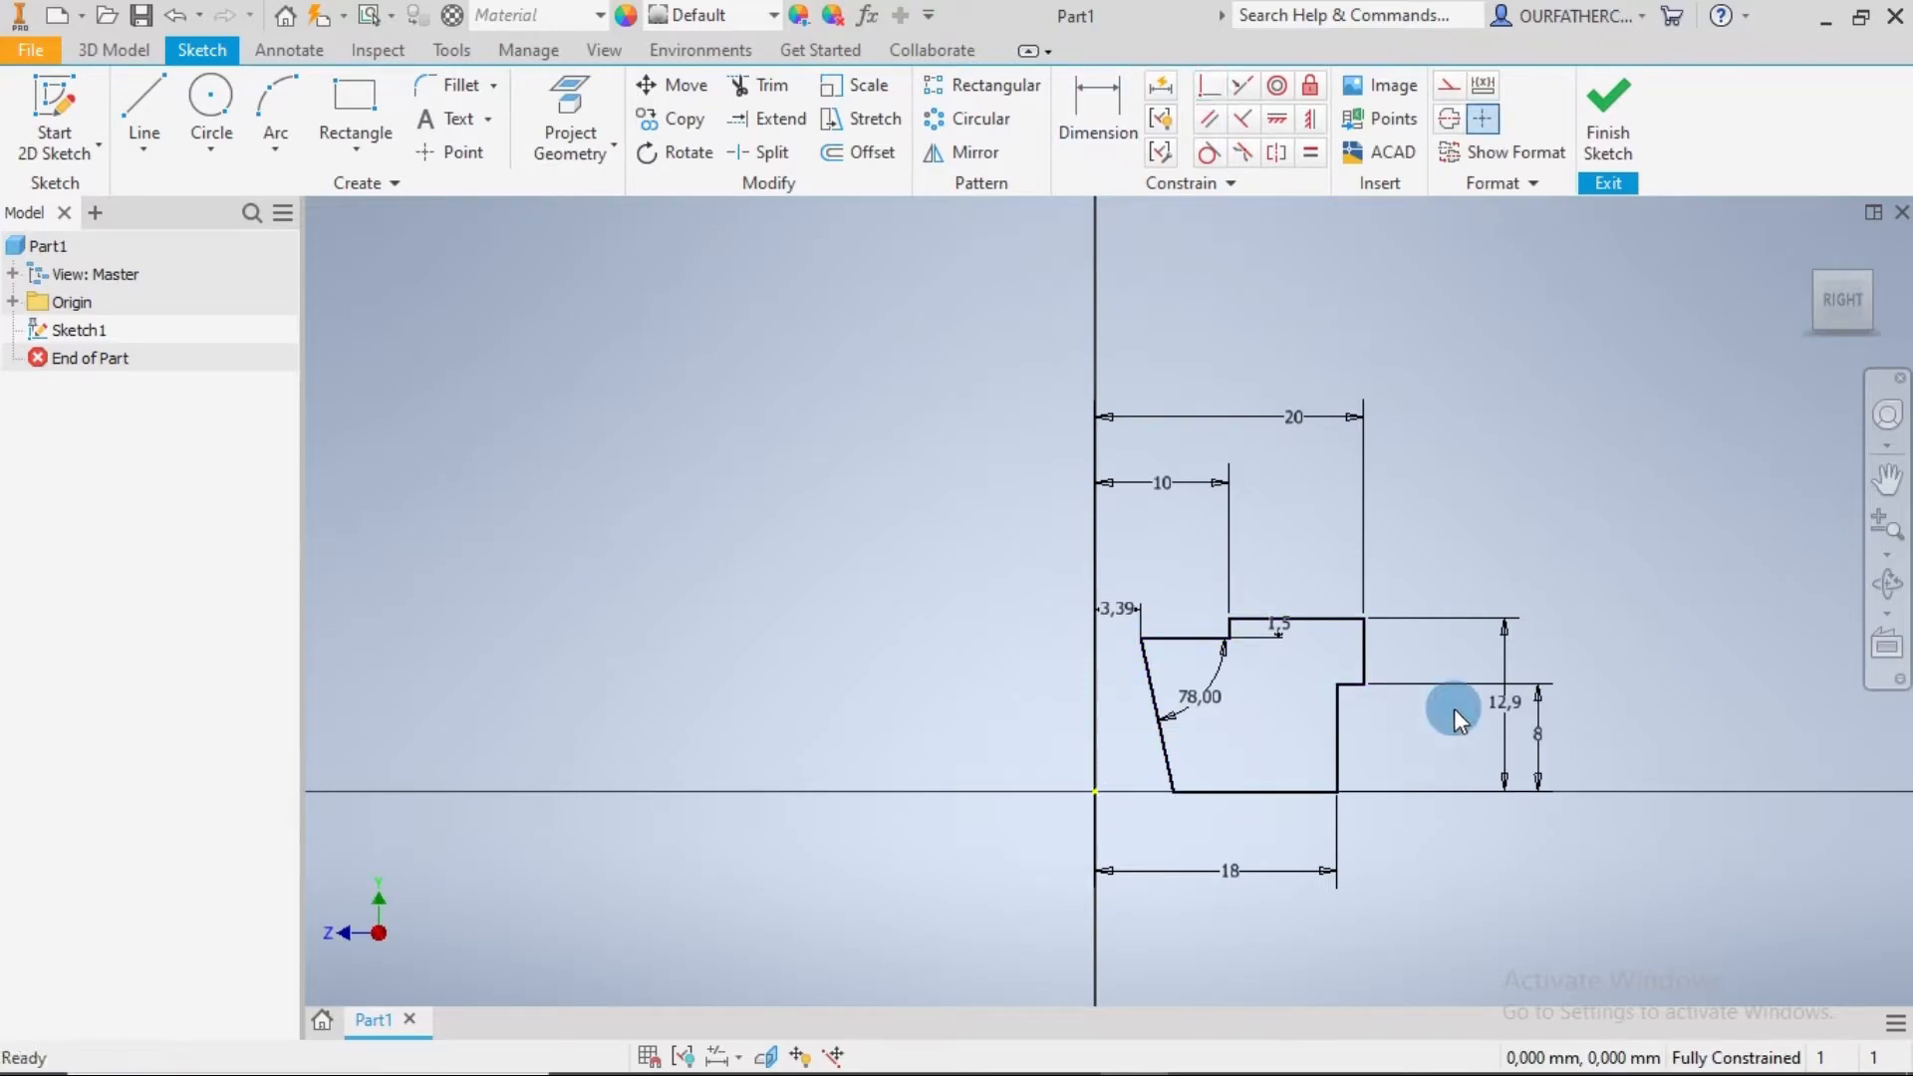
Step: Reposition the 12.9, 1.5, 10, 20 and 18 mm dimensions for a tidy layout close to the profile
{"action": "mouse_move", "coordinate": [1499, 697]}
{"action": "left_mouse_down"}
{"action": "mouse_move", "coordinate": [1564, 696]}
{"action": "mouse_move", "coordinate": [1500, 735]}
{"action": "mouse_move", "coordinate": [1451, 733]}
{"action": "mouse_move", "coordinate": [1532, 710]}
{"action": "mouse_move", "coordinate": [1473, 717]}
{"action": "left_mouse_up"}
{"action": "left_click_drag", "start_coordinate": [1251, 642], "coordinate": [1428, 595]}
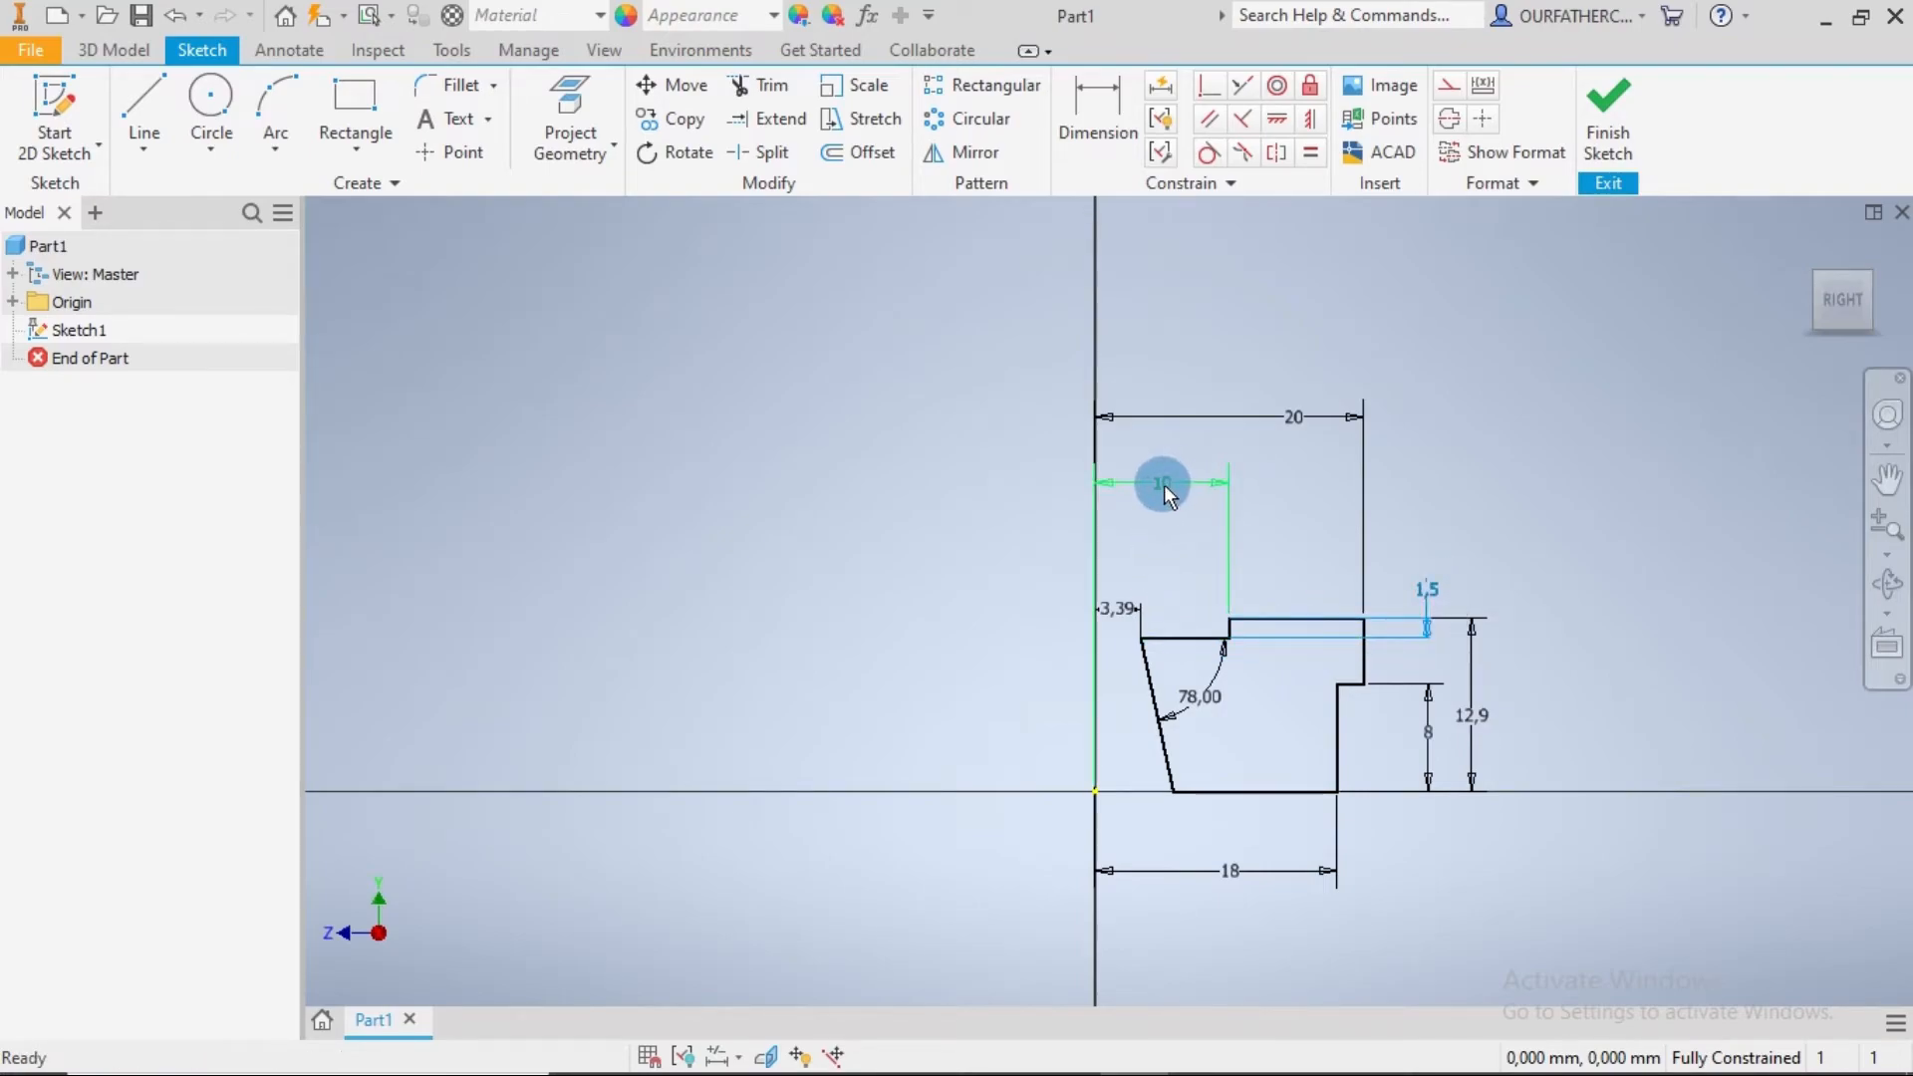
{"action": "left_click_drag", "start_coordinate": [1162, 484], "coordinate": [1163, 500]}
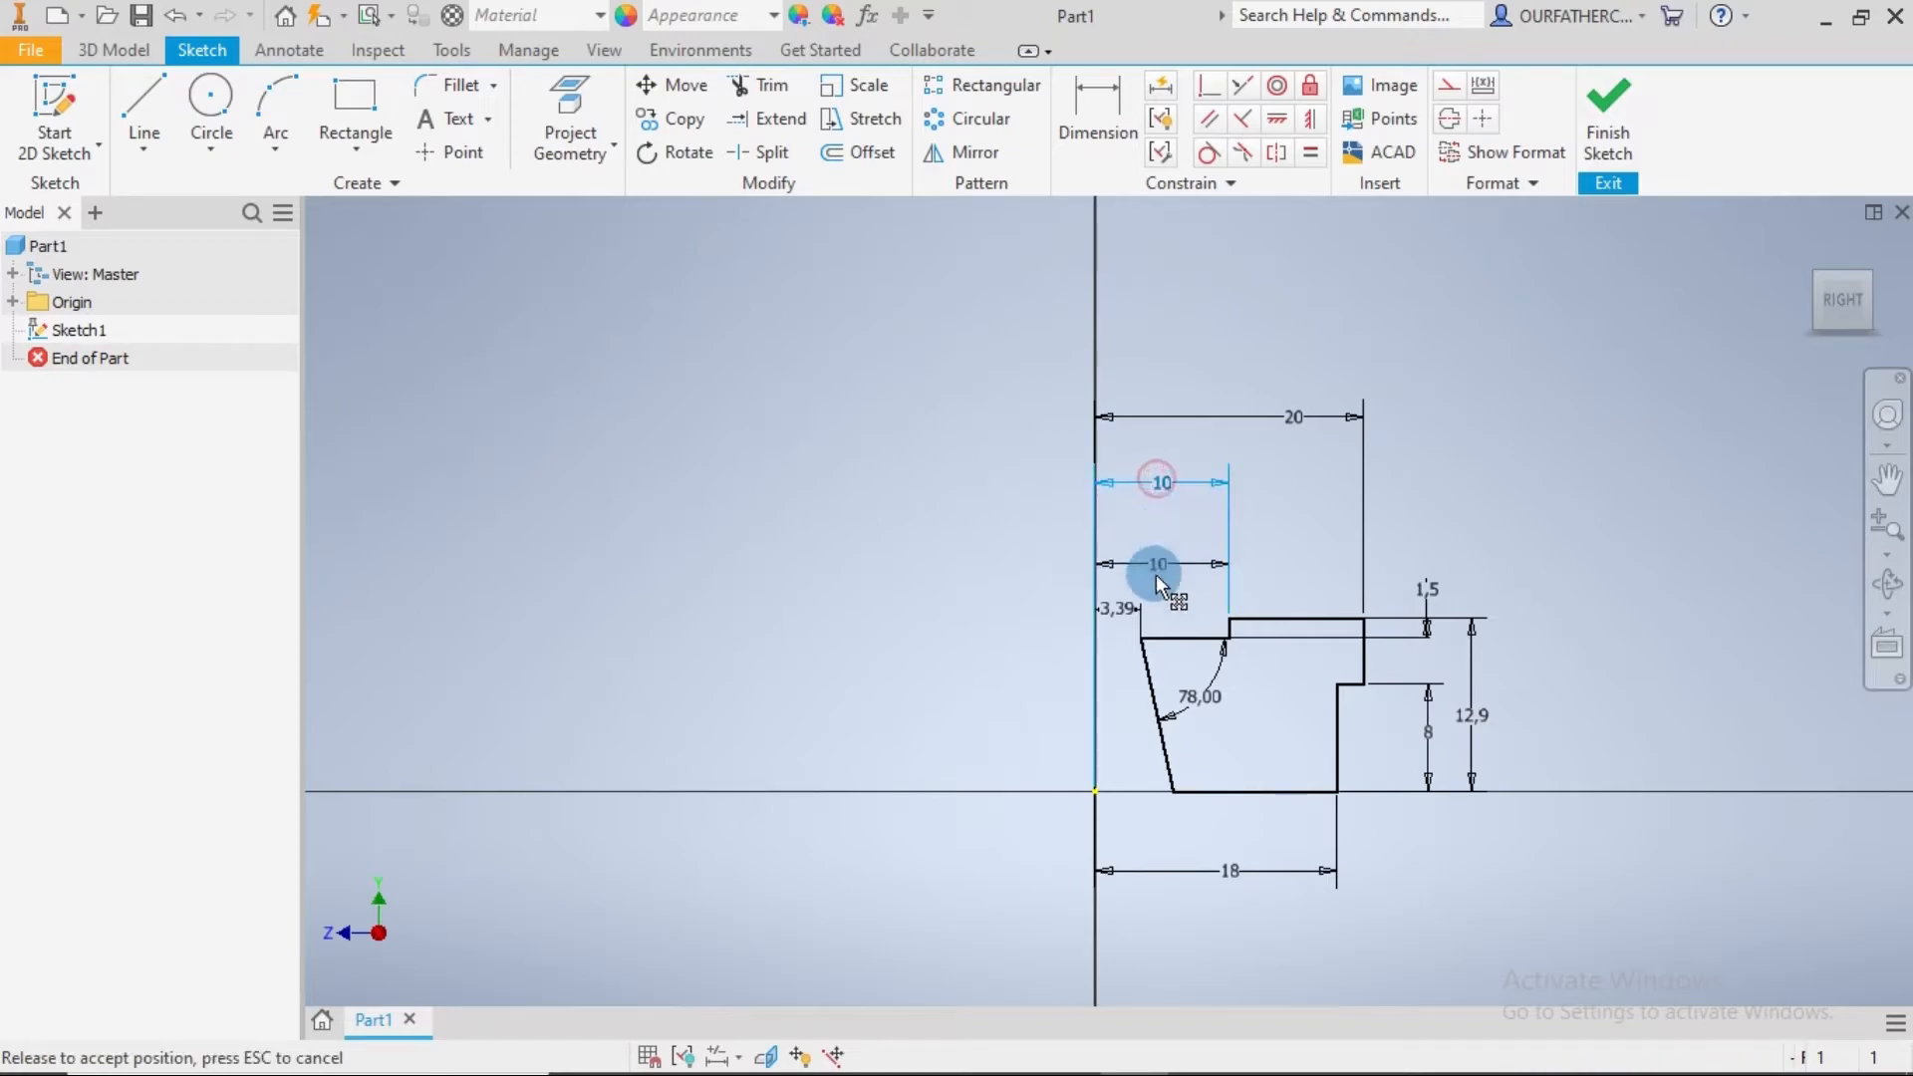
{"action": "left_click_drag", "start_coordinate": [1158, 579], "coordinate": [1168, 564]}
{"action": "left_click_drag", "start_coordinate": [1292, 425], "coordinate": [1222, 522]}
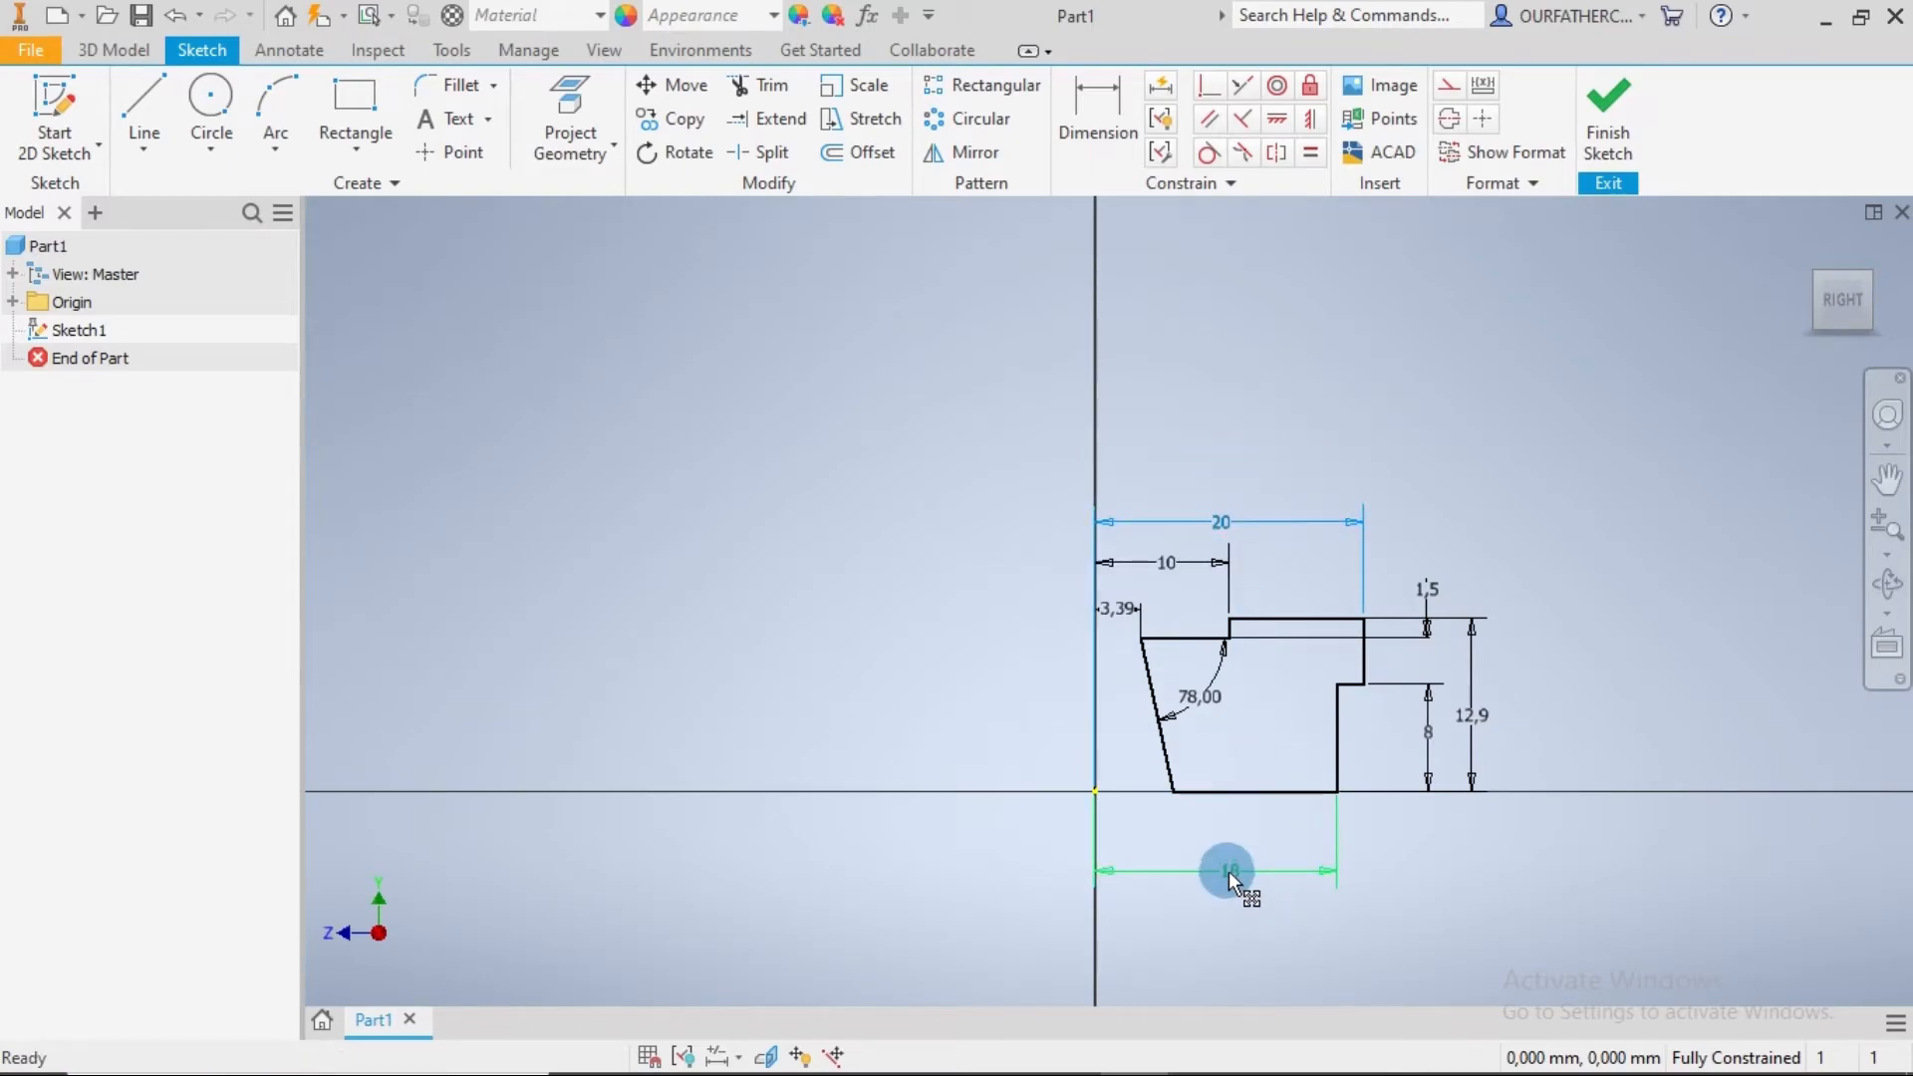
{"action": "left_click_drag", "start_coordinate": [1228, 871], "coordinate": [1228, 829]}
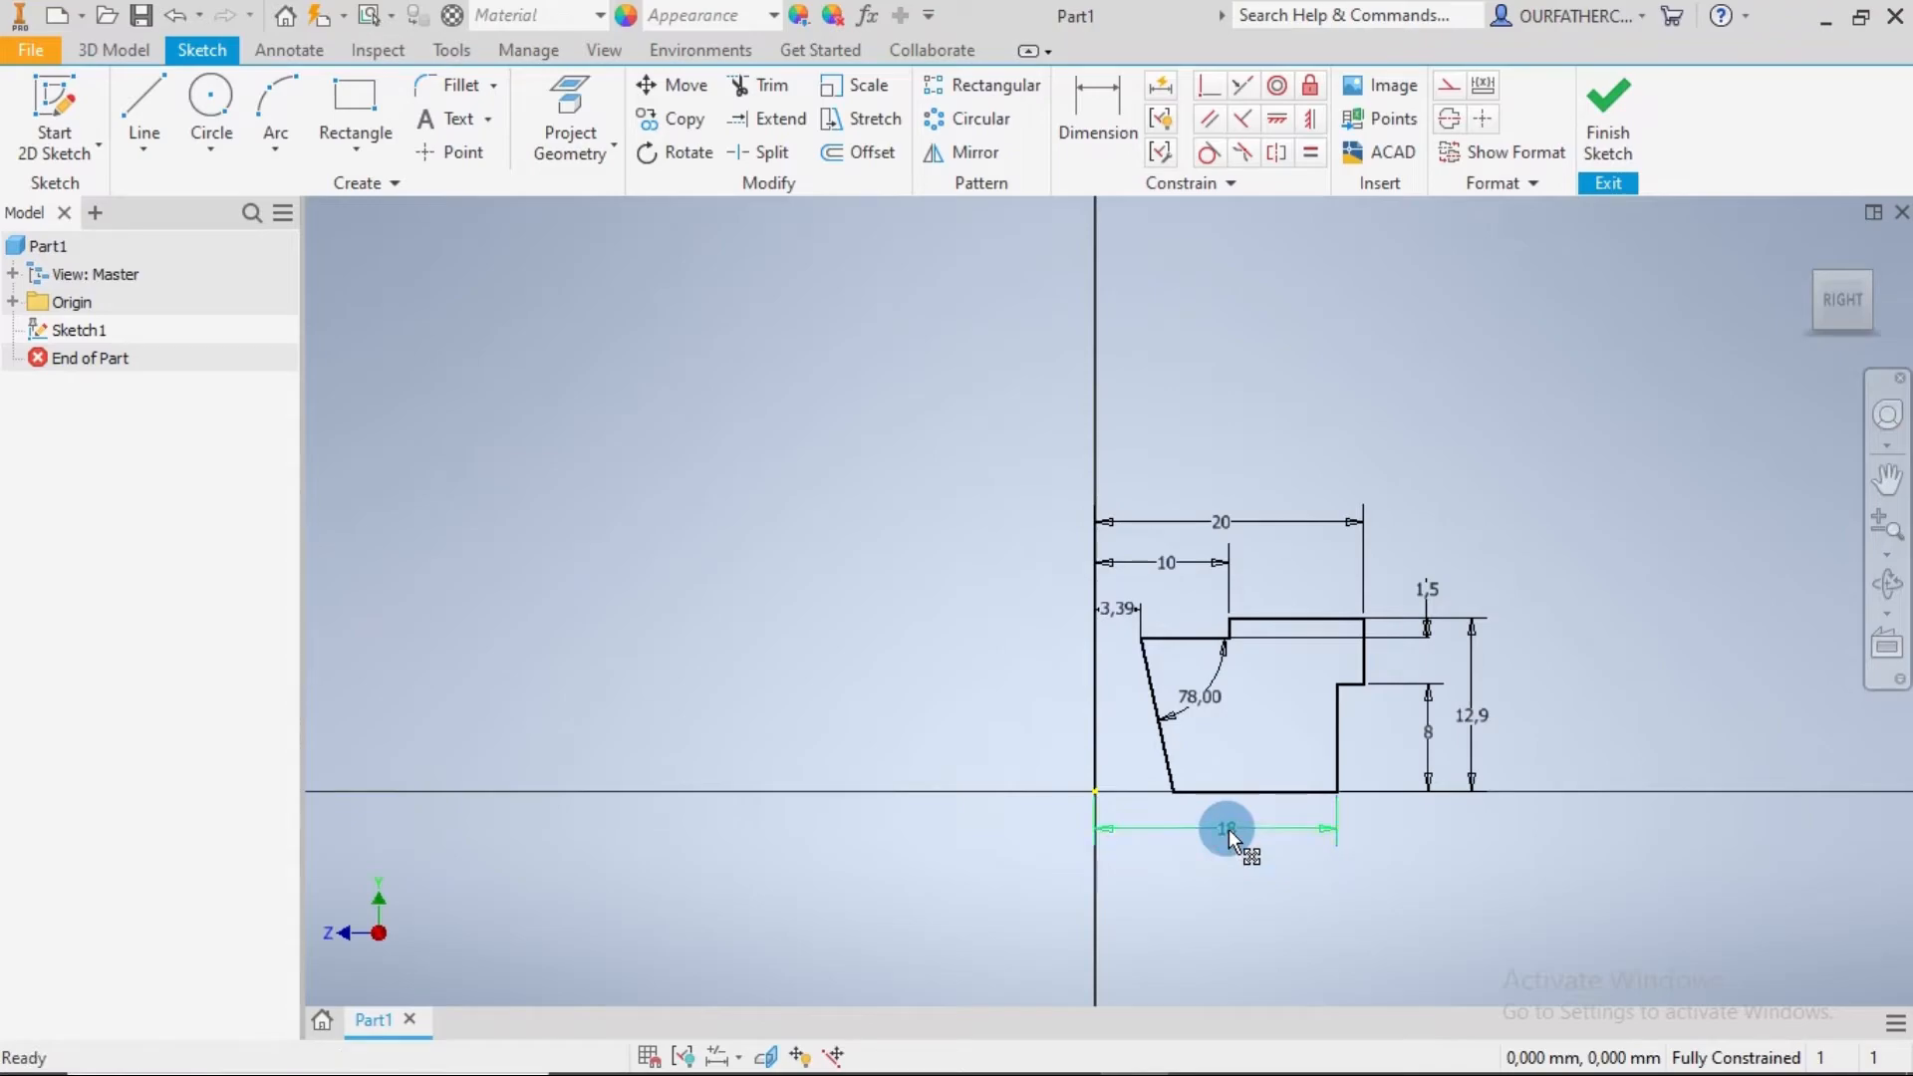
{"action": "left_click", "coordinate": [1378, 877]}
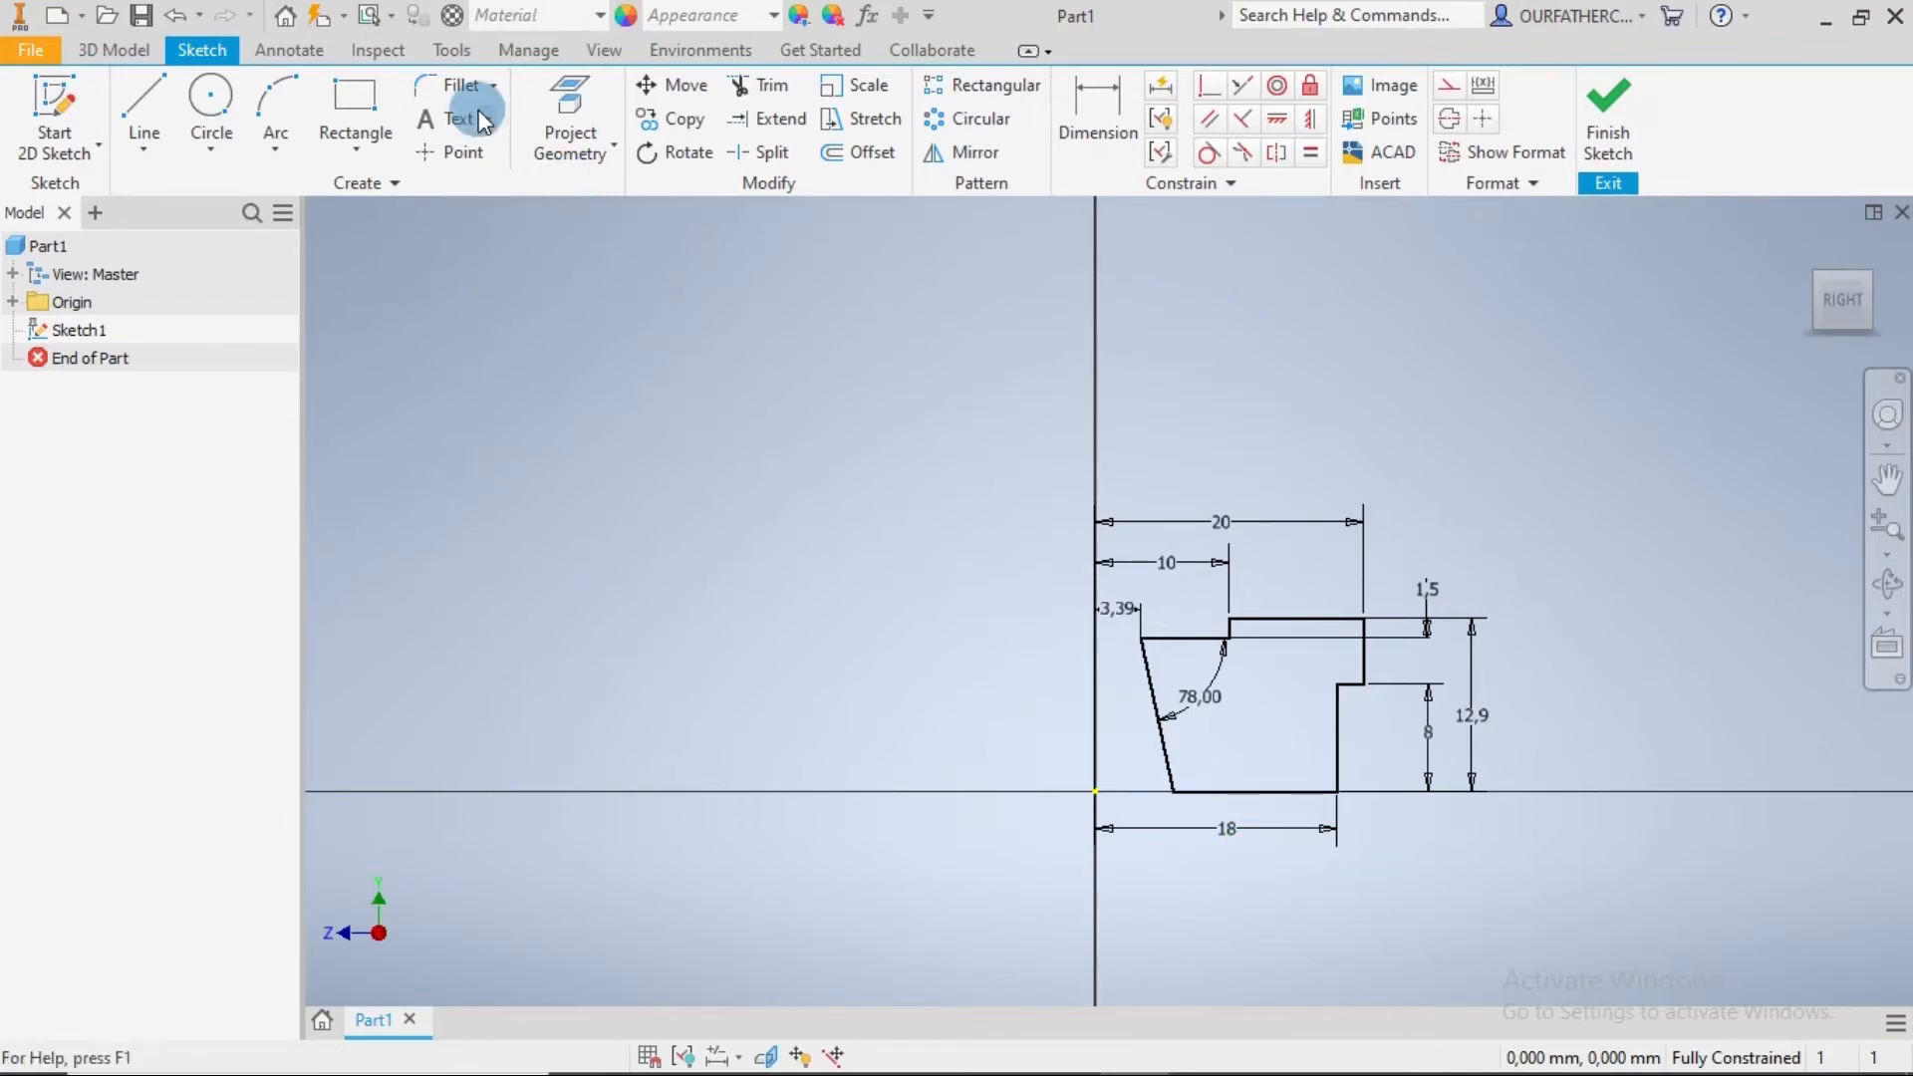
Step: Fillet the inner corner between the short 1.5 mm vertical edge and the upper ledge with a 0.25 mm radius
{"action": "left_click", "coordinate": [459, 86]}
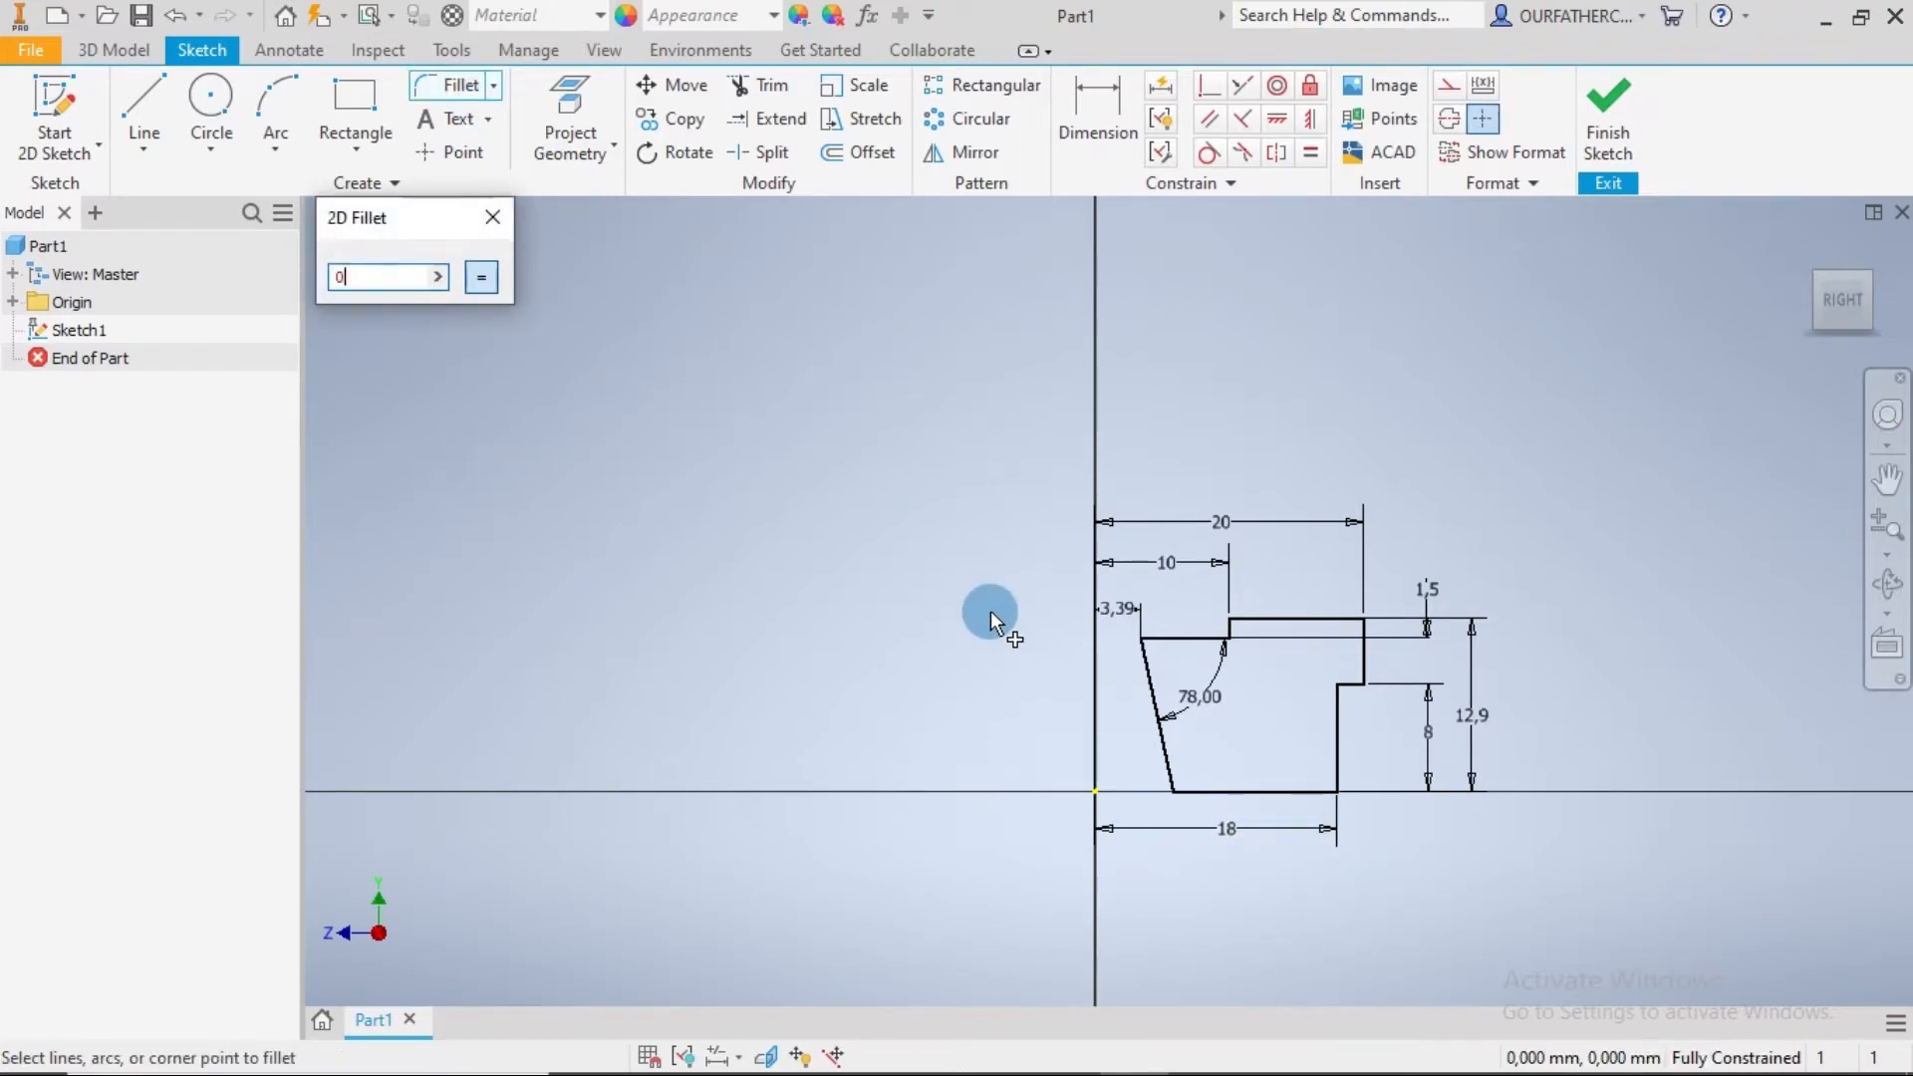
{"action": "type", "text": ".25"}
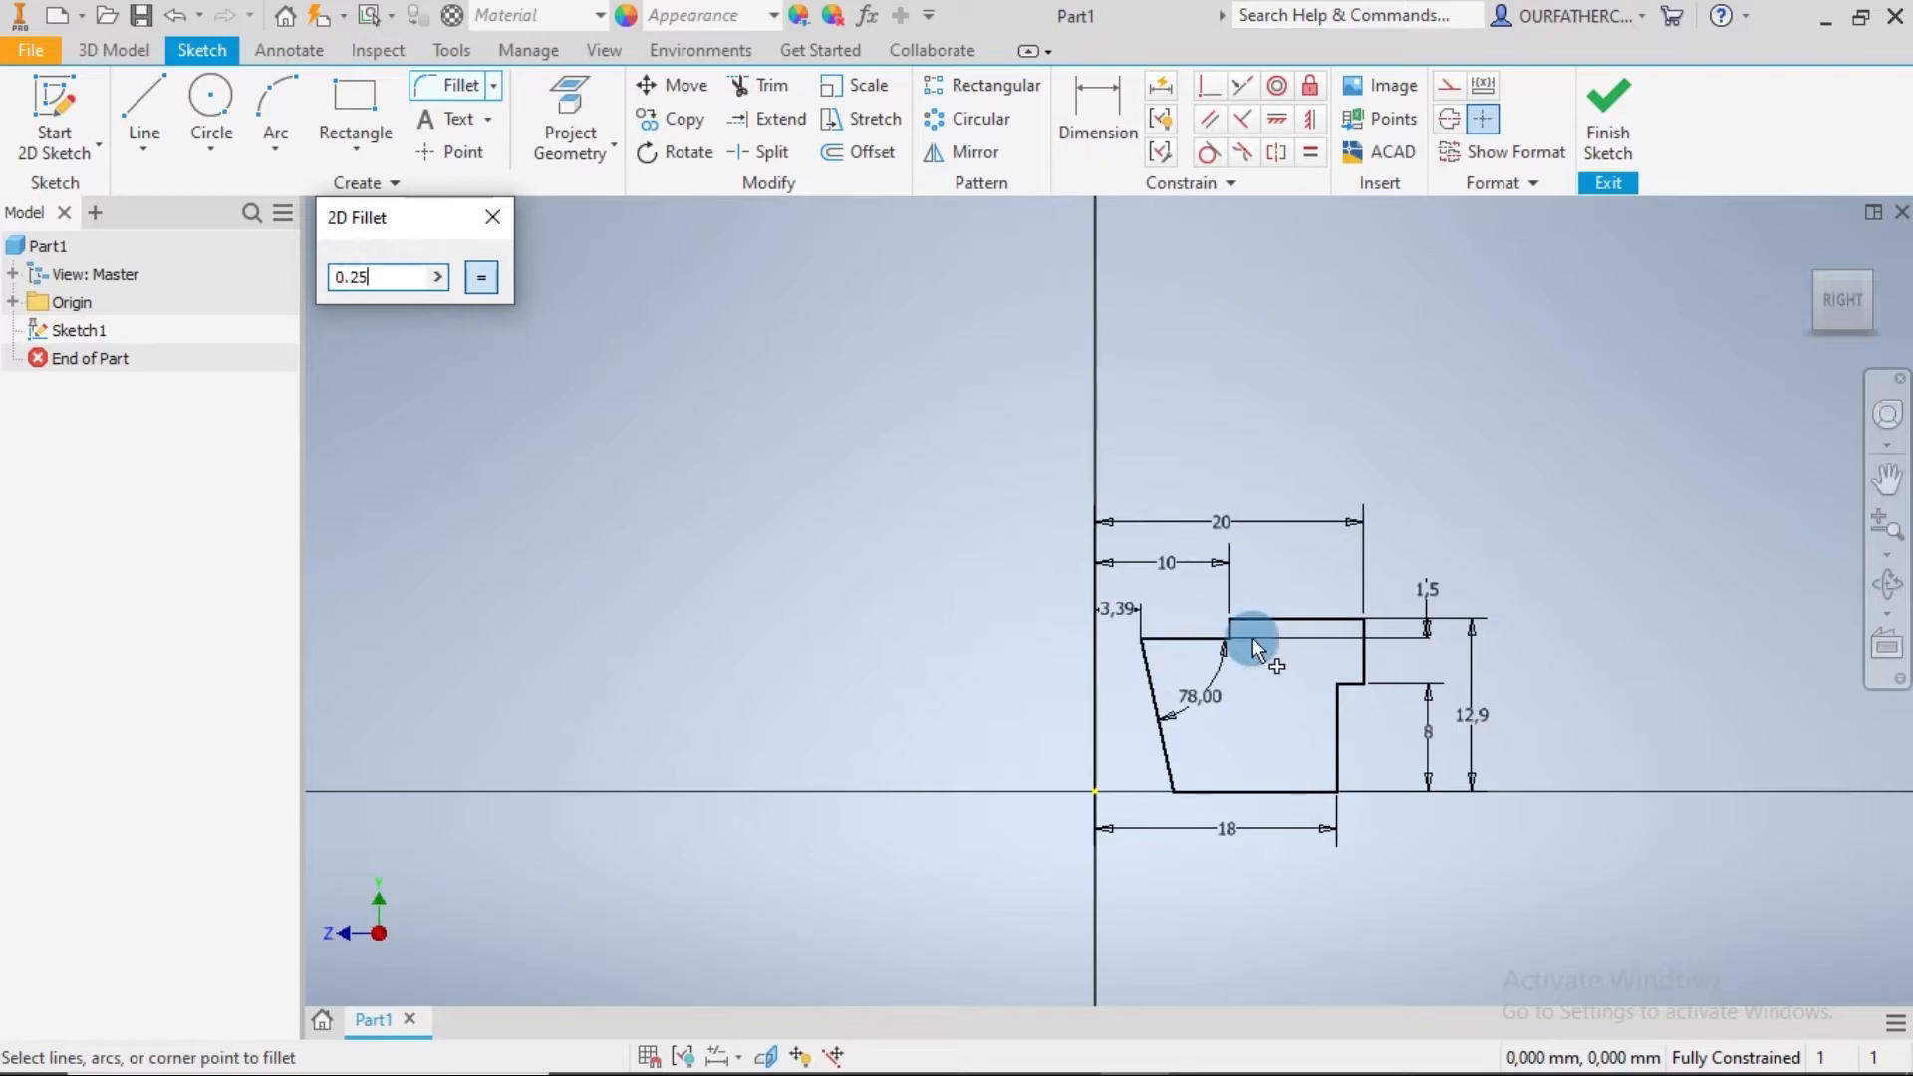
{"action": "scroll", "coordinate": [1246, 663], "scroll_direction": "up", "scroll_amount": 5}
{"action": "left_click", "coordinate": [1182, 546]}
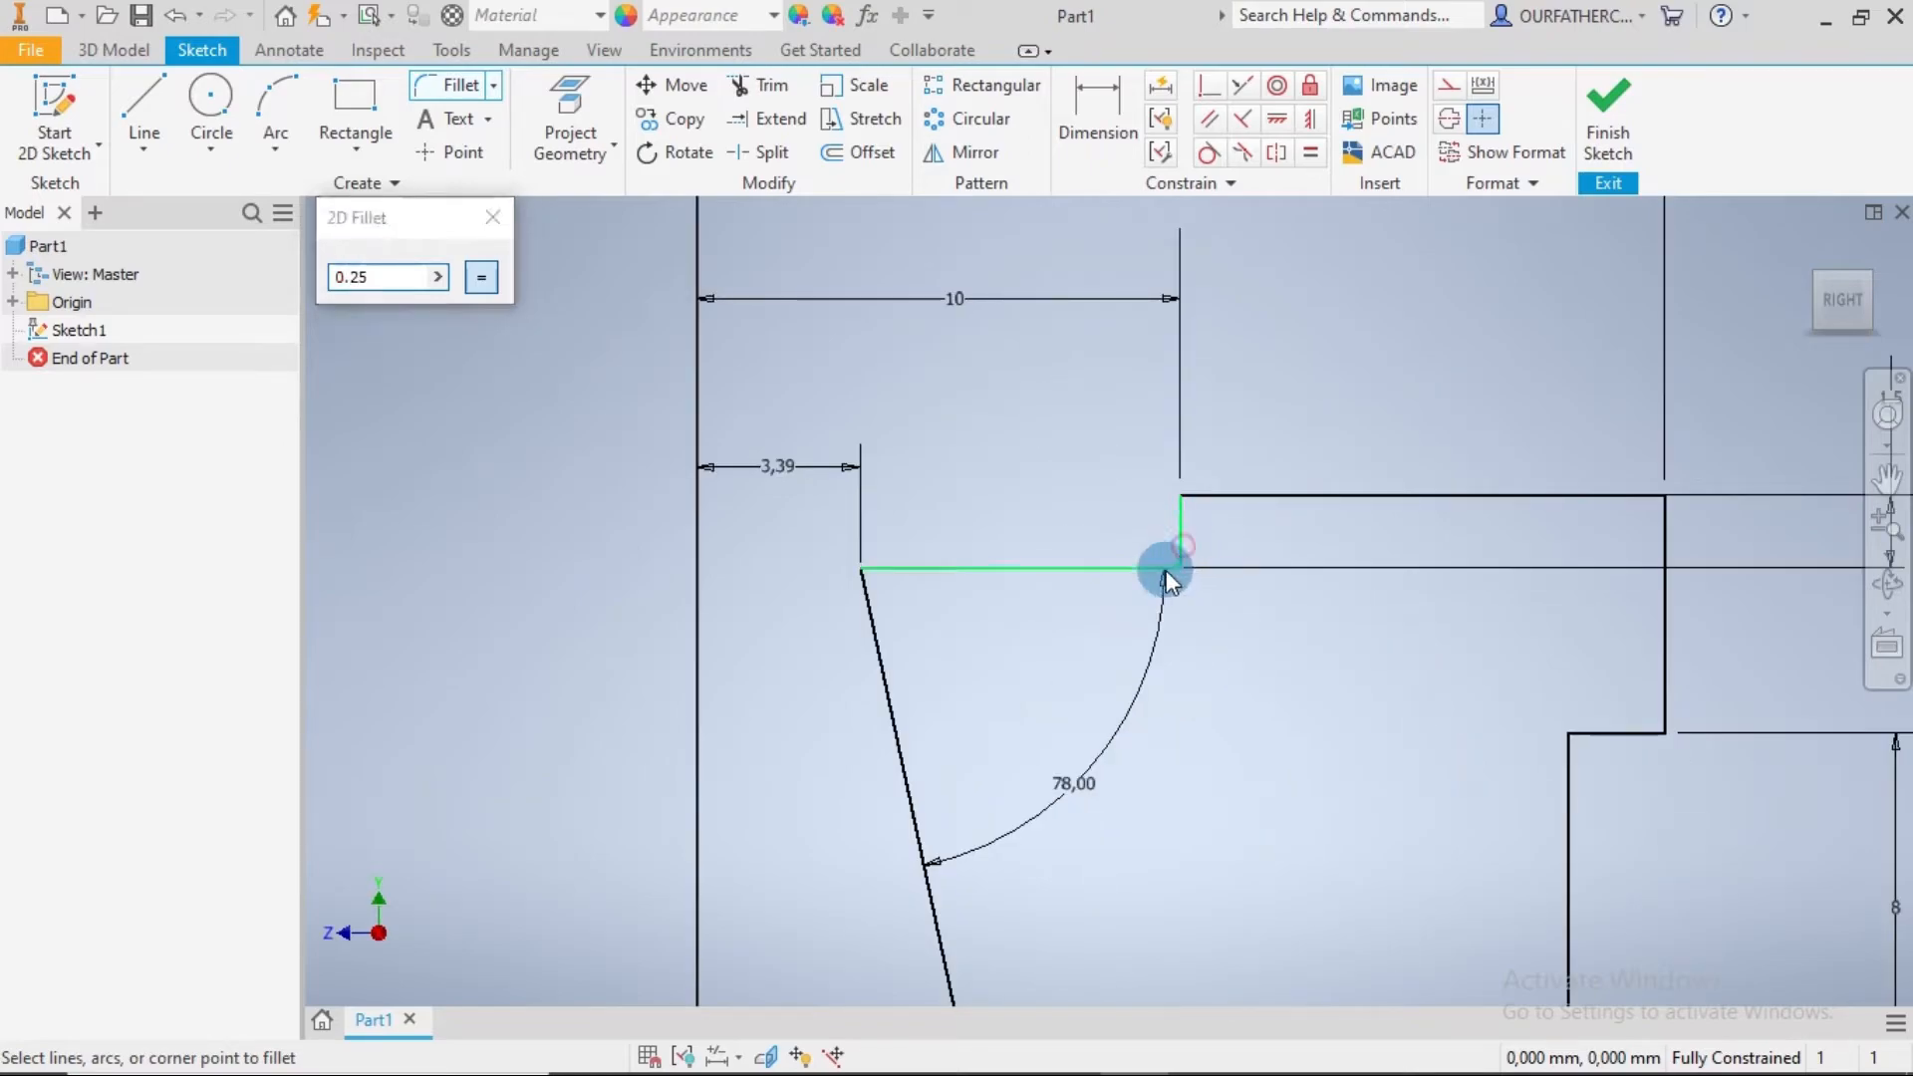
{"action": "left_click", "coordinate": [1154, 581]}
Step: Add a 0.25 mm fillet at the corner where the slanted side meets the bottom edge
{"action": "scroll", "coordinate": [1257, 626], "scroll_direction": "down", "scroll_amount": 5}
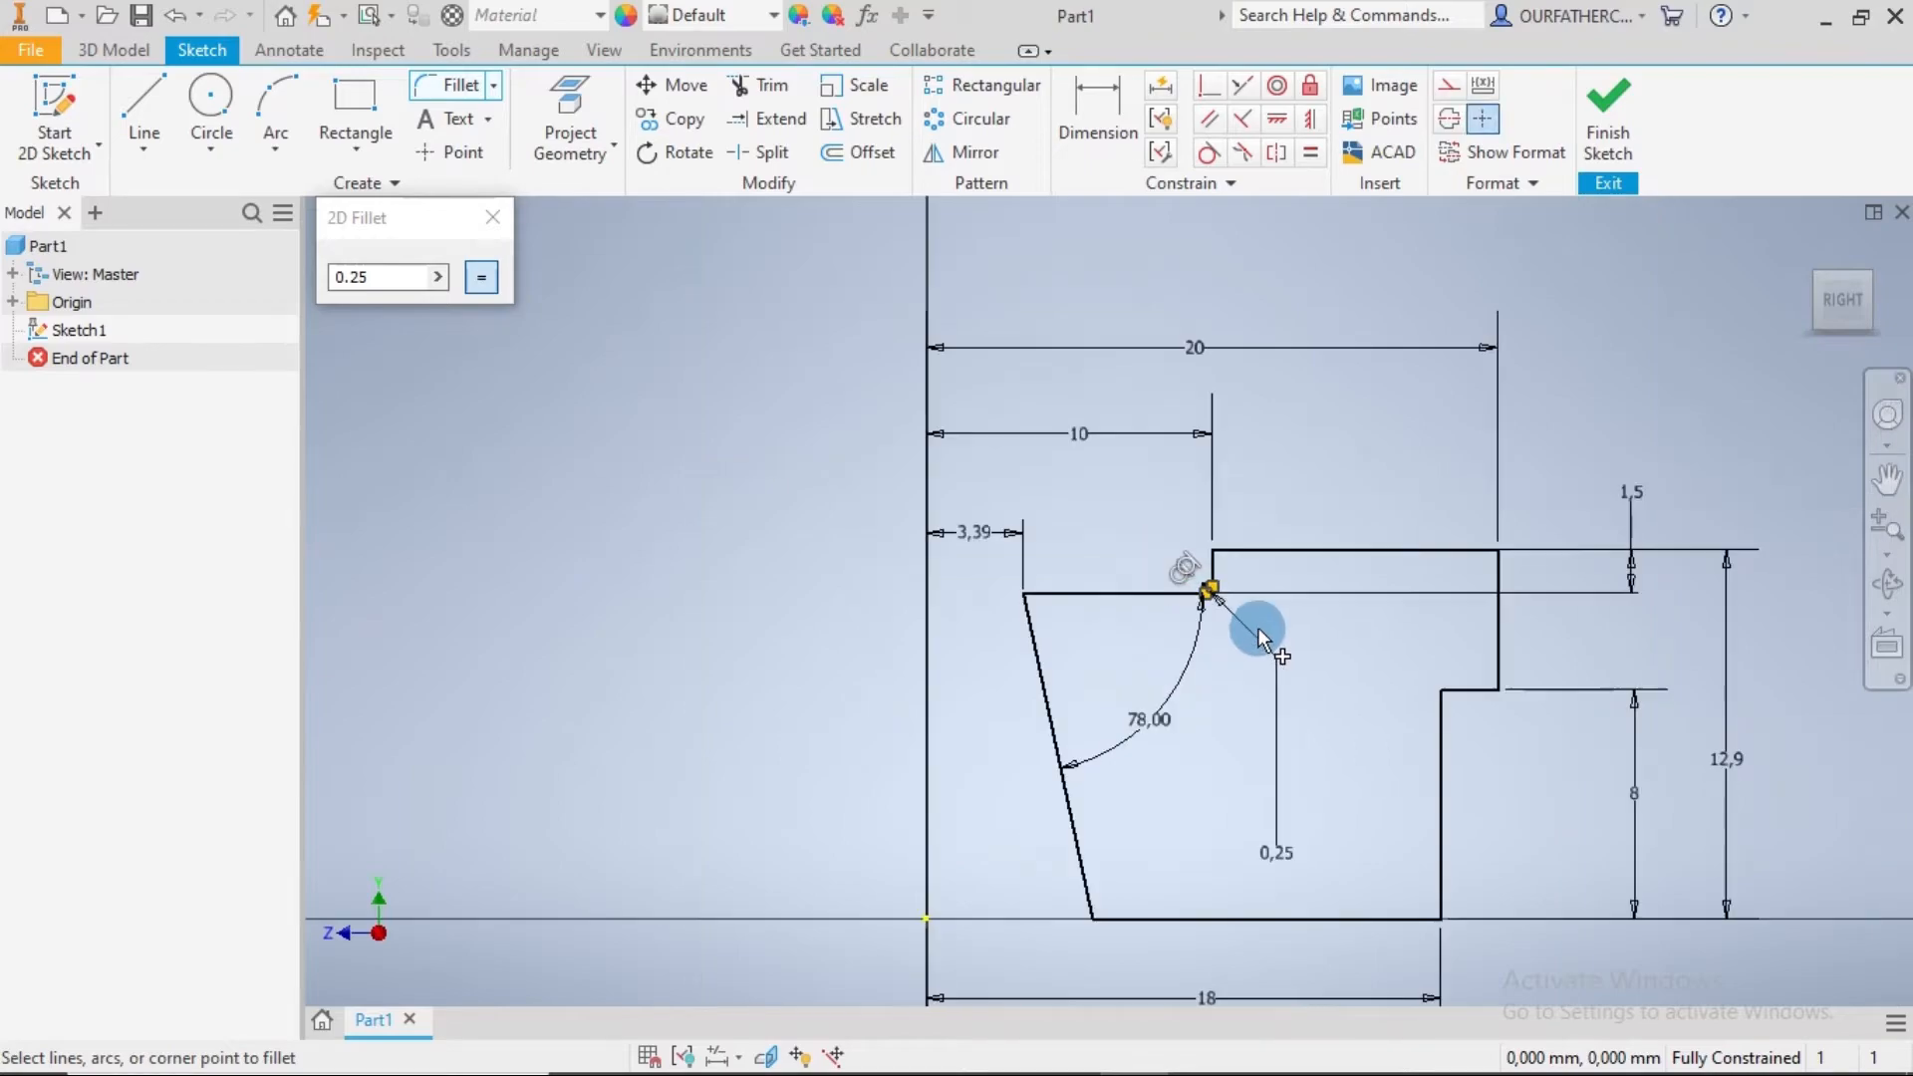
{"action": "left_click", "coordinate": [1349, 797]}
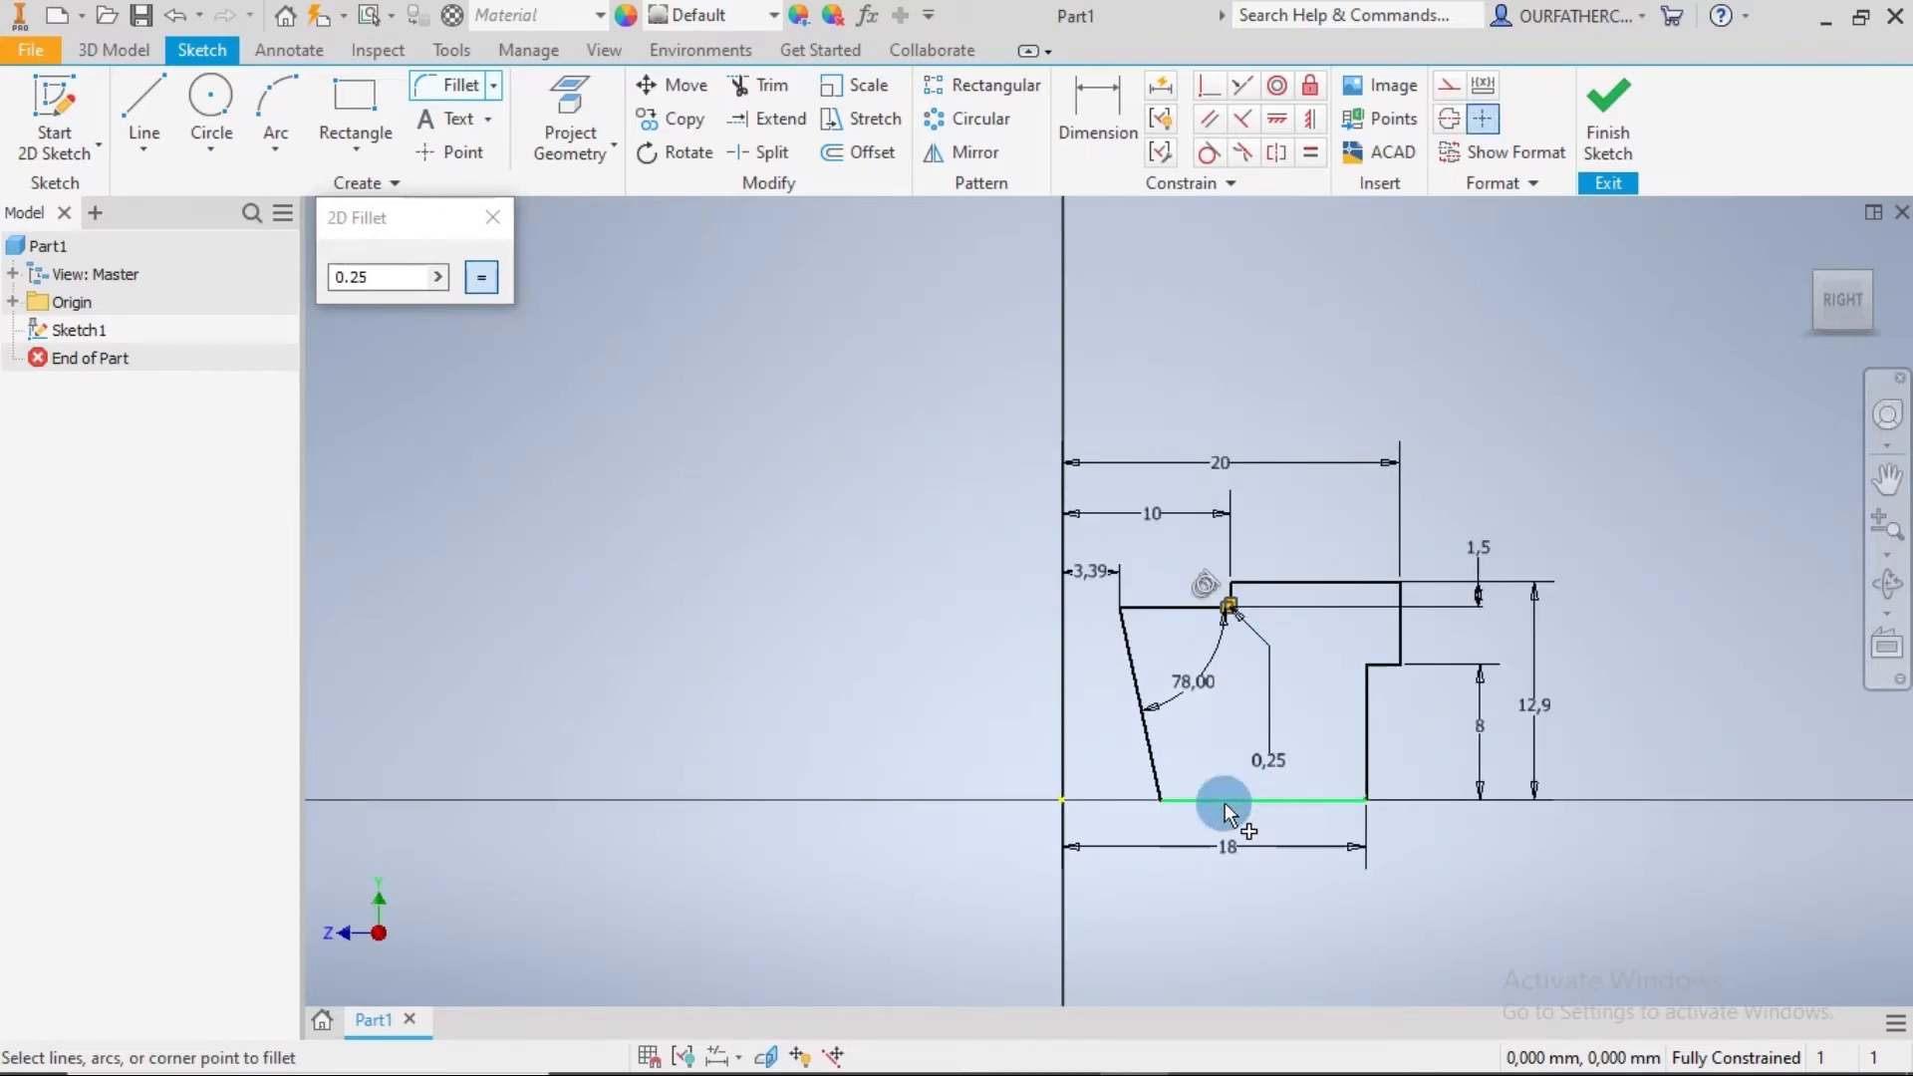
{"action": "scroll", "coordinate": [1177, 833], "scroll_direction": "up", "scroll_amount": 5}
{"action": "left_click", "coordinate": [1110, 667]}
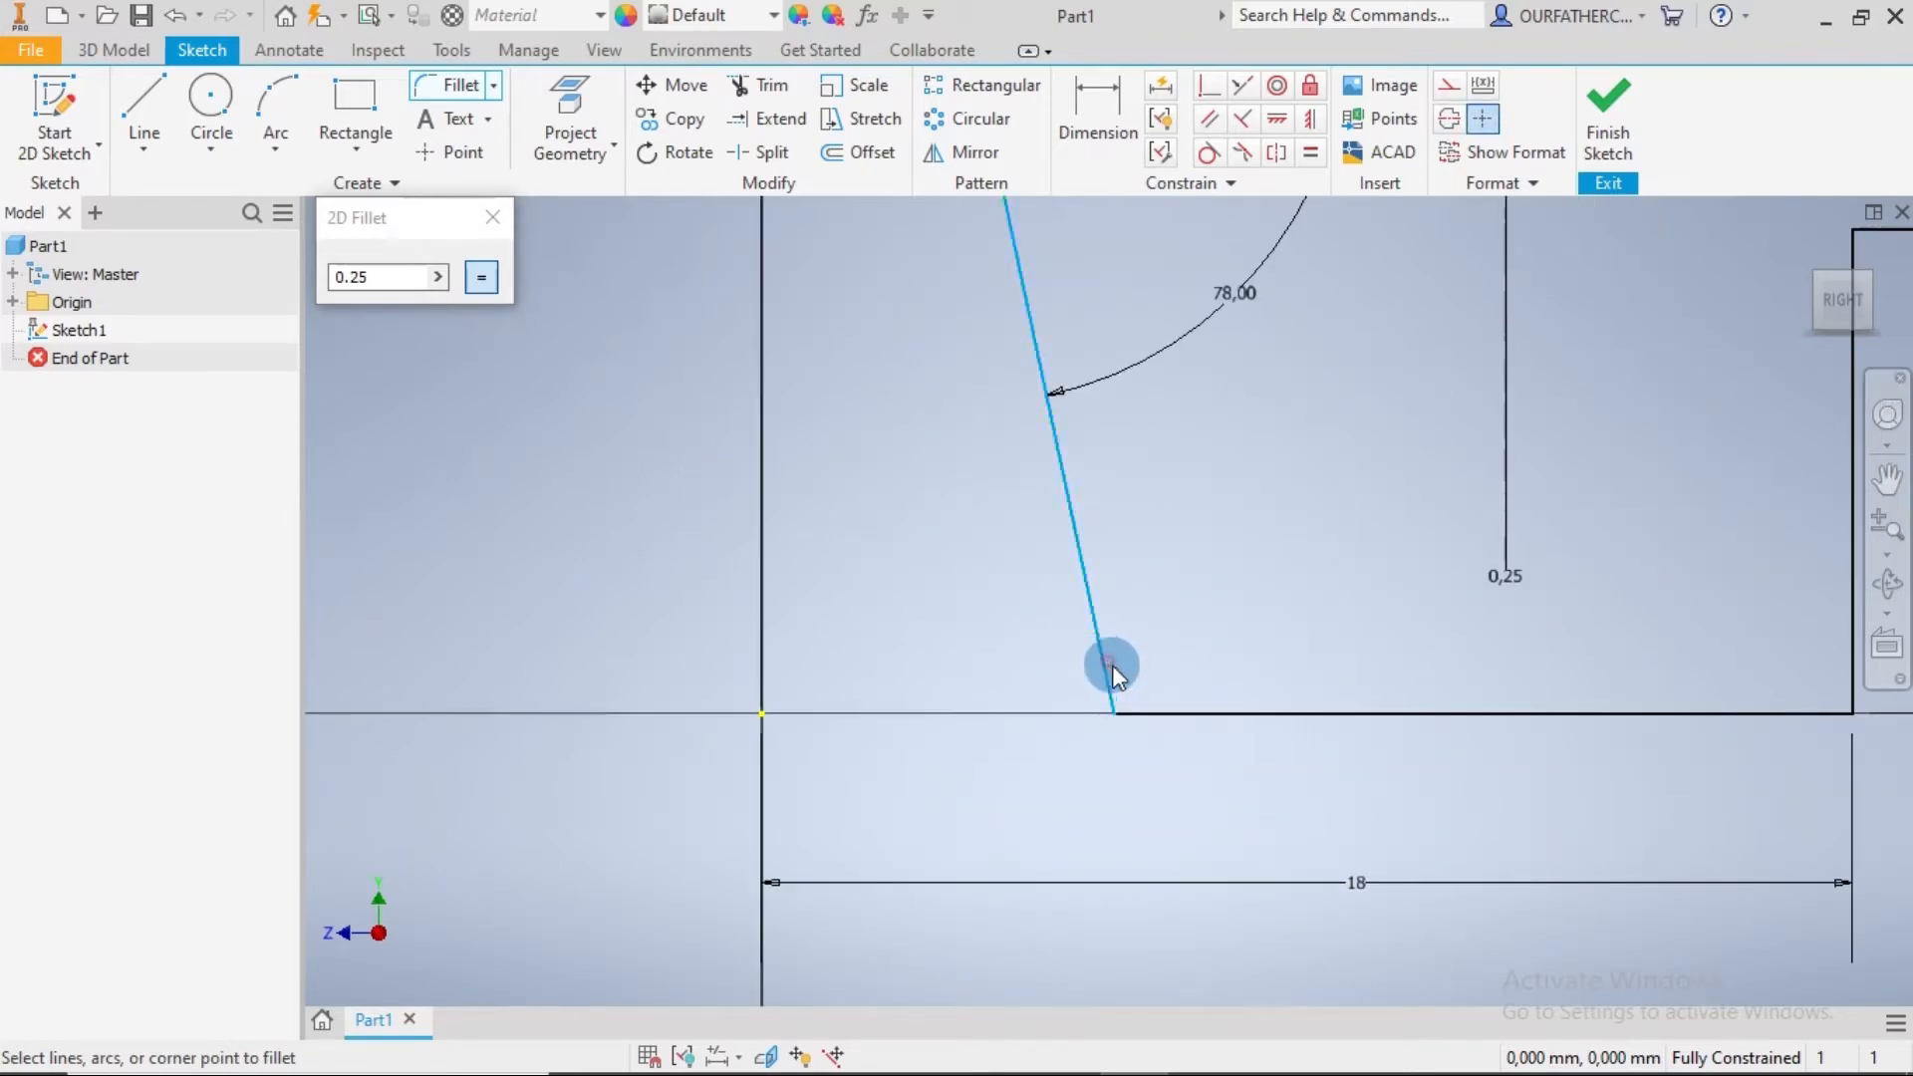
{"action": "left_click", "coordinate": [1140, 711]}
Step: Add a 0.25 mm fillet at the corner between the lower vertical edge and the bottom edge
{"action": "scroll", "coordinate": [1296, 738], "scroll_direction": "down", "scroll_amount": 3}
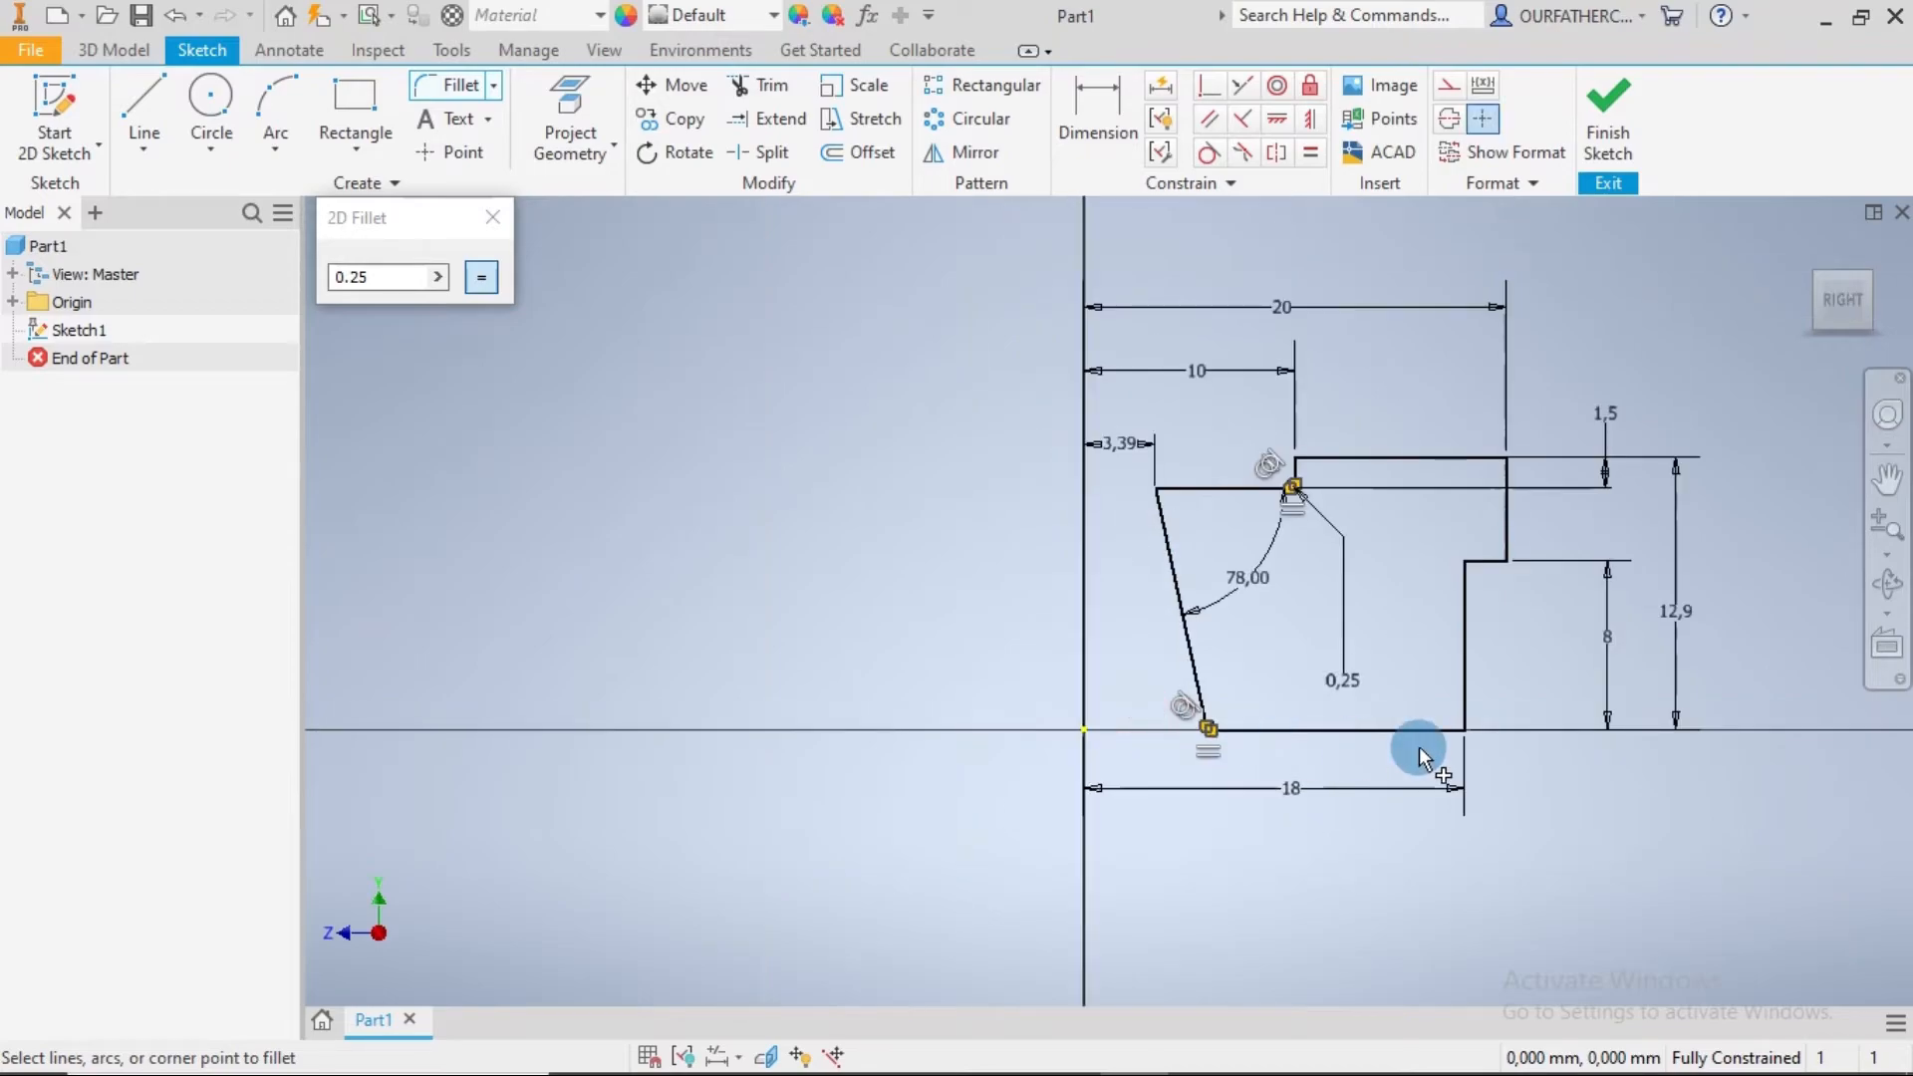
{"action": "scroll", "coordinate": [1478, 720], "scroll_direction": "up", "scroll_amount": 1}
{"action": "left_click", "coordinate": [1453, 690]}
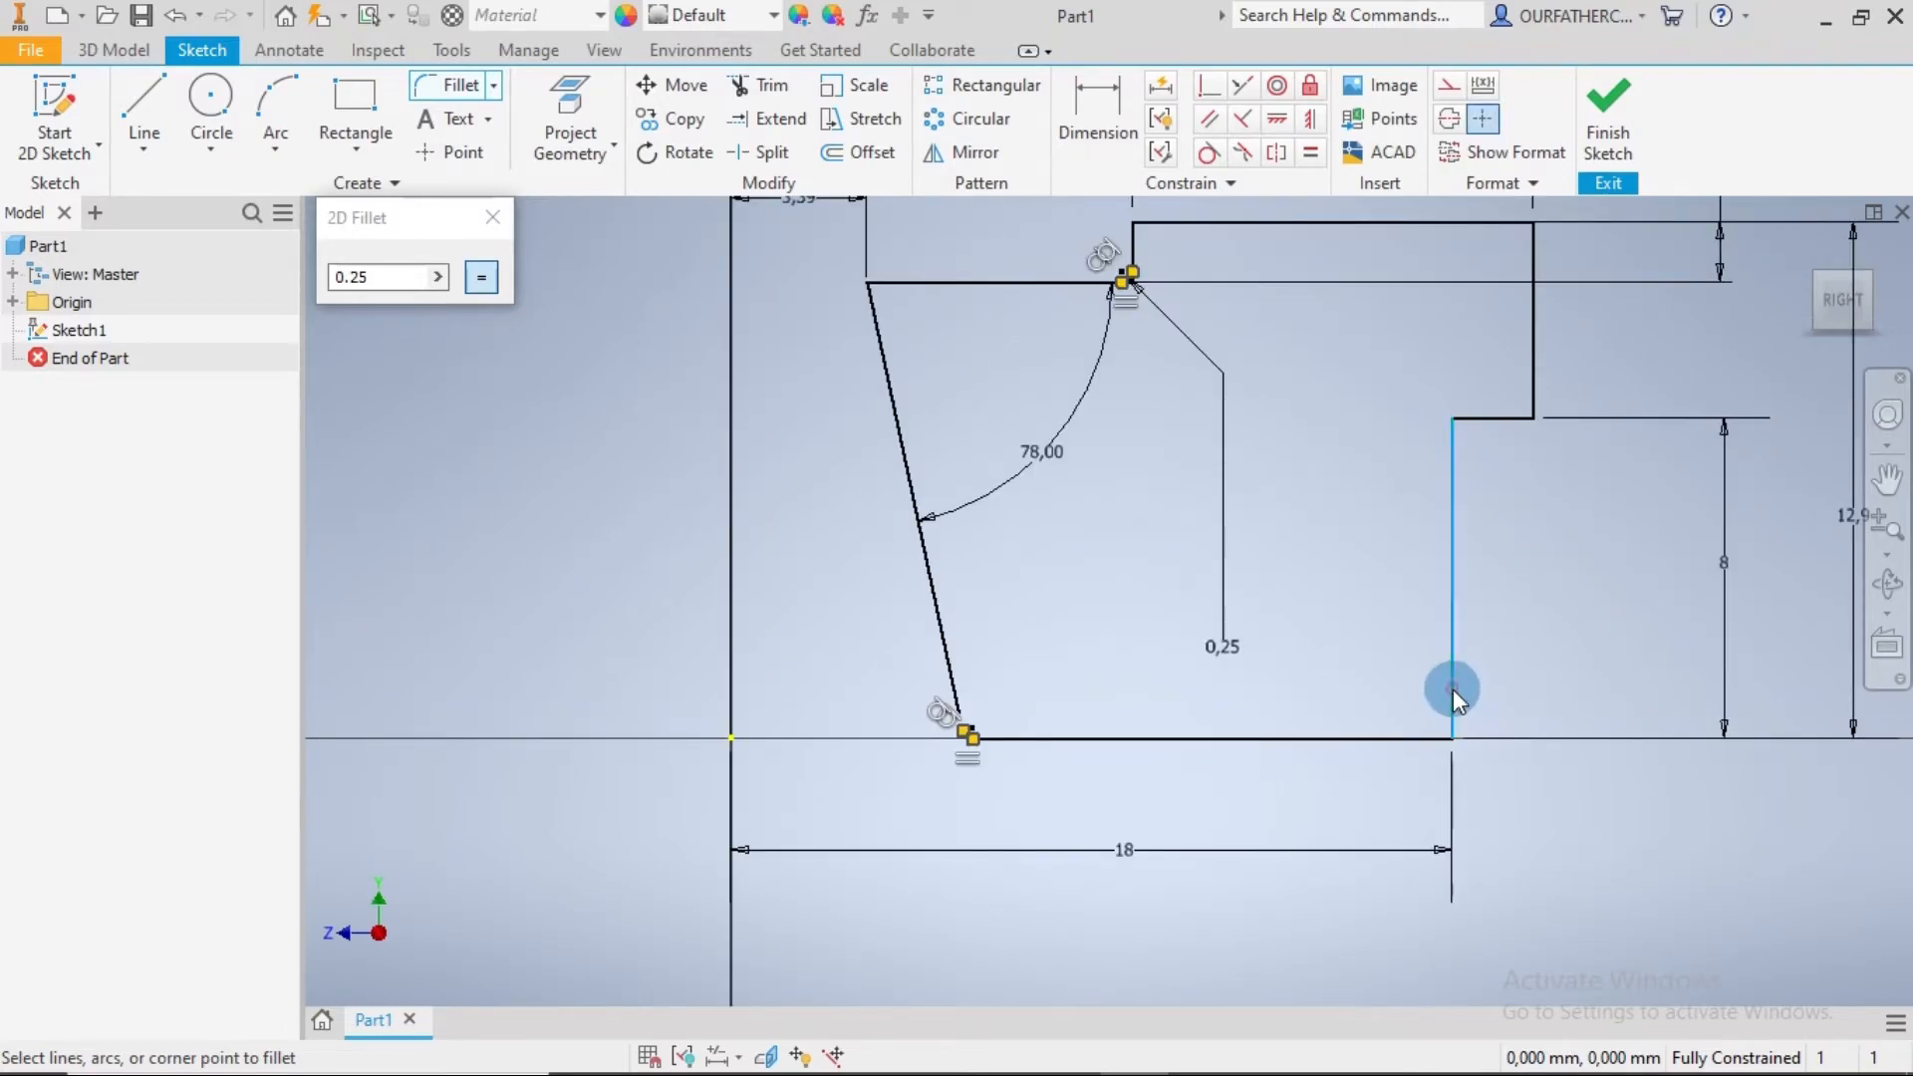
{"action": "left_click", "coordinate": [1420, 739]}
Step: Add a 2 mm fillet between the short horizontal step edge and the lower vertical edge
{"action": "scroll", "coordinate": [1503, 659], "scroll_direction": "down", "scroll_amount": 2}
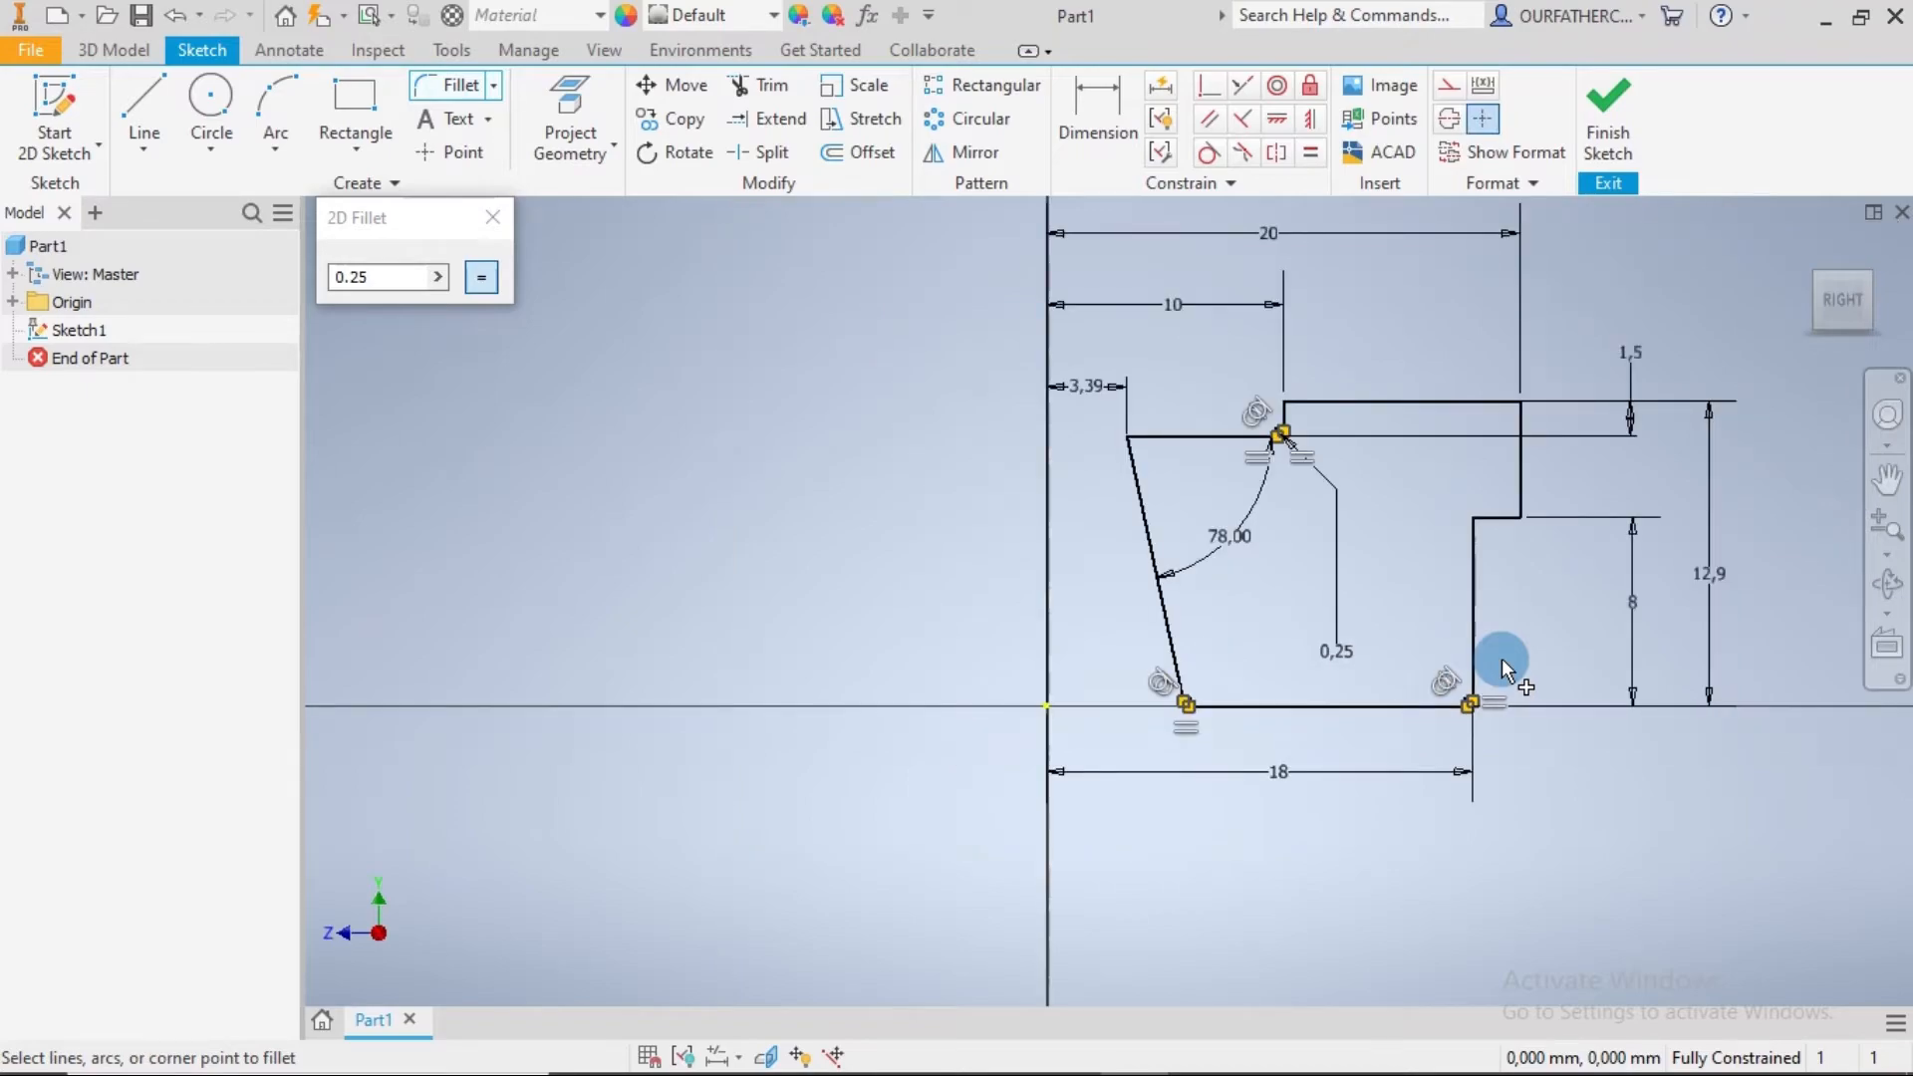
{"action": "middle_click_drag", "start_coordinate": [1506, 610], "coordinate": [1406, 643]}
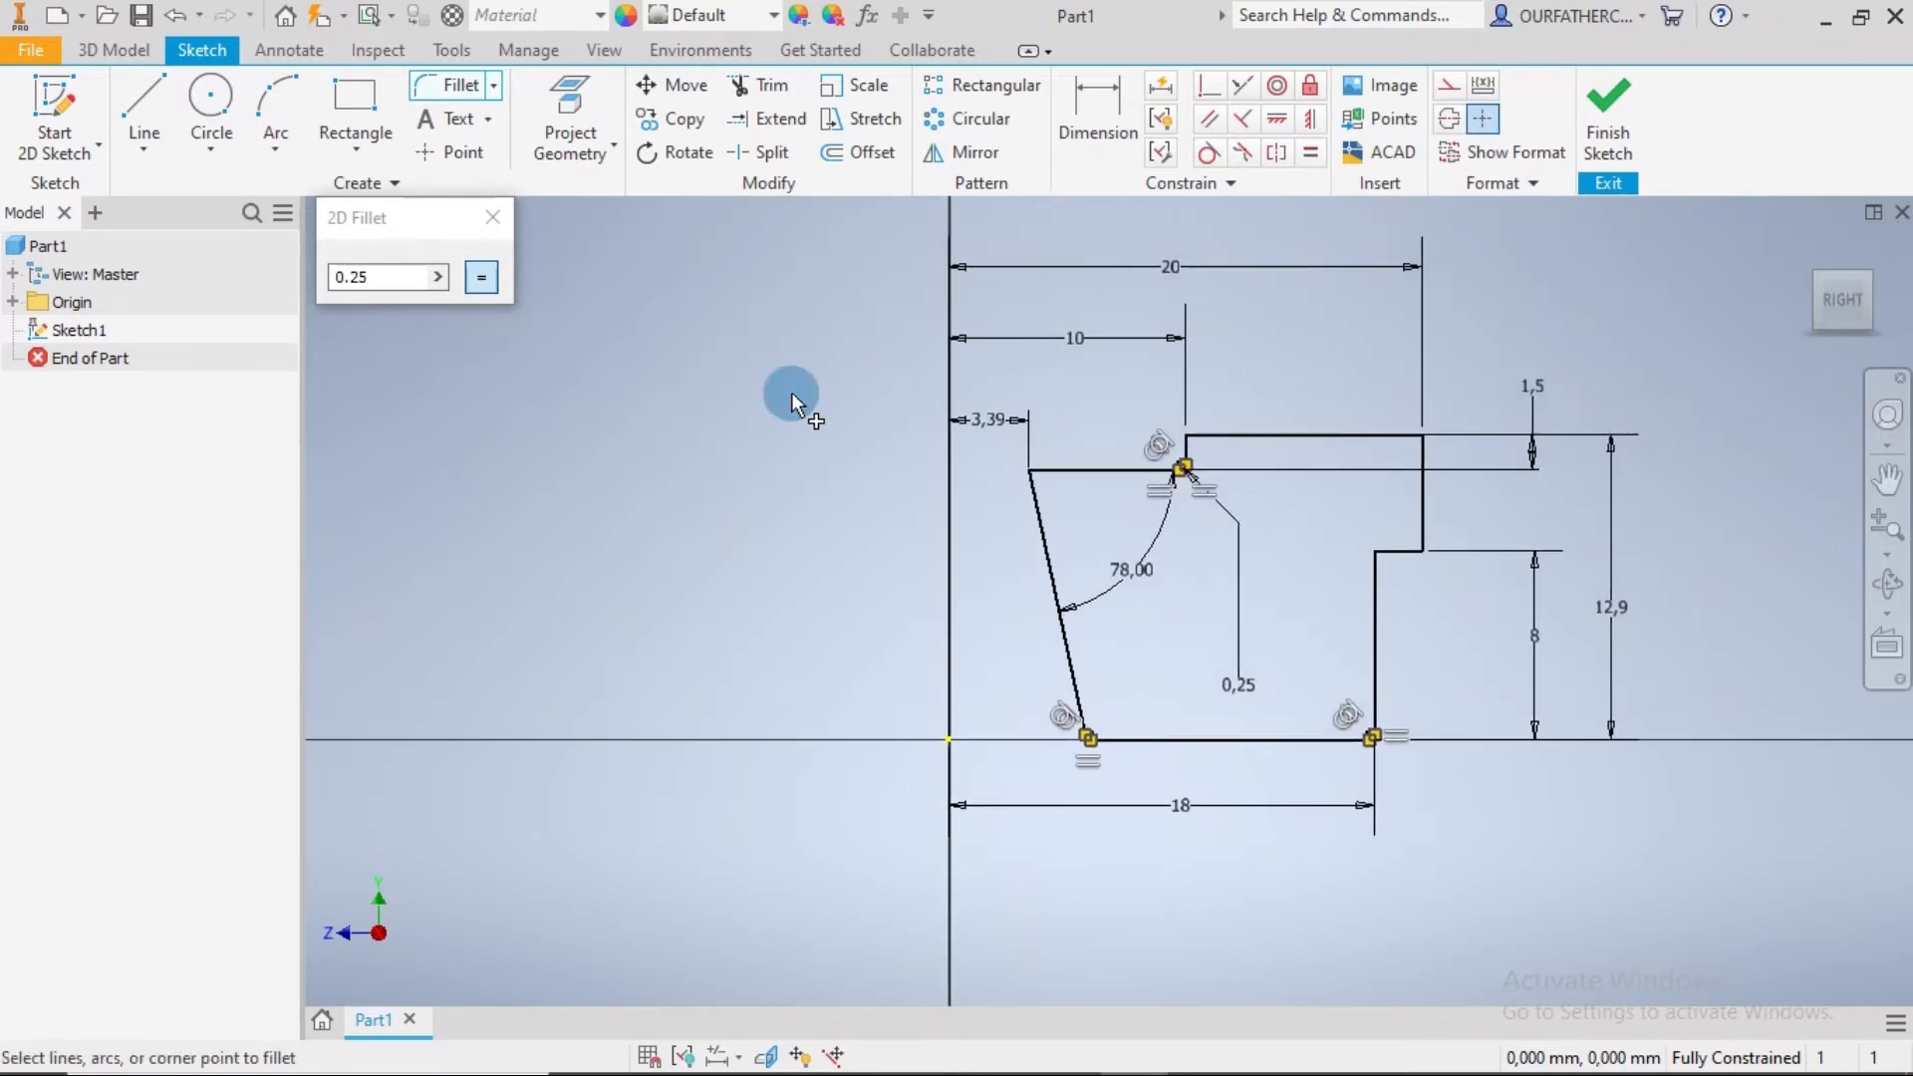
{"action": "left_click_drag", "start_coordinate": [391, 278], "coordinate": [341, 279]}
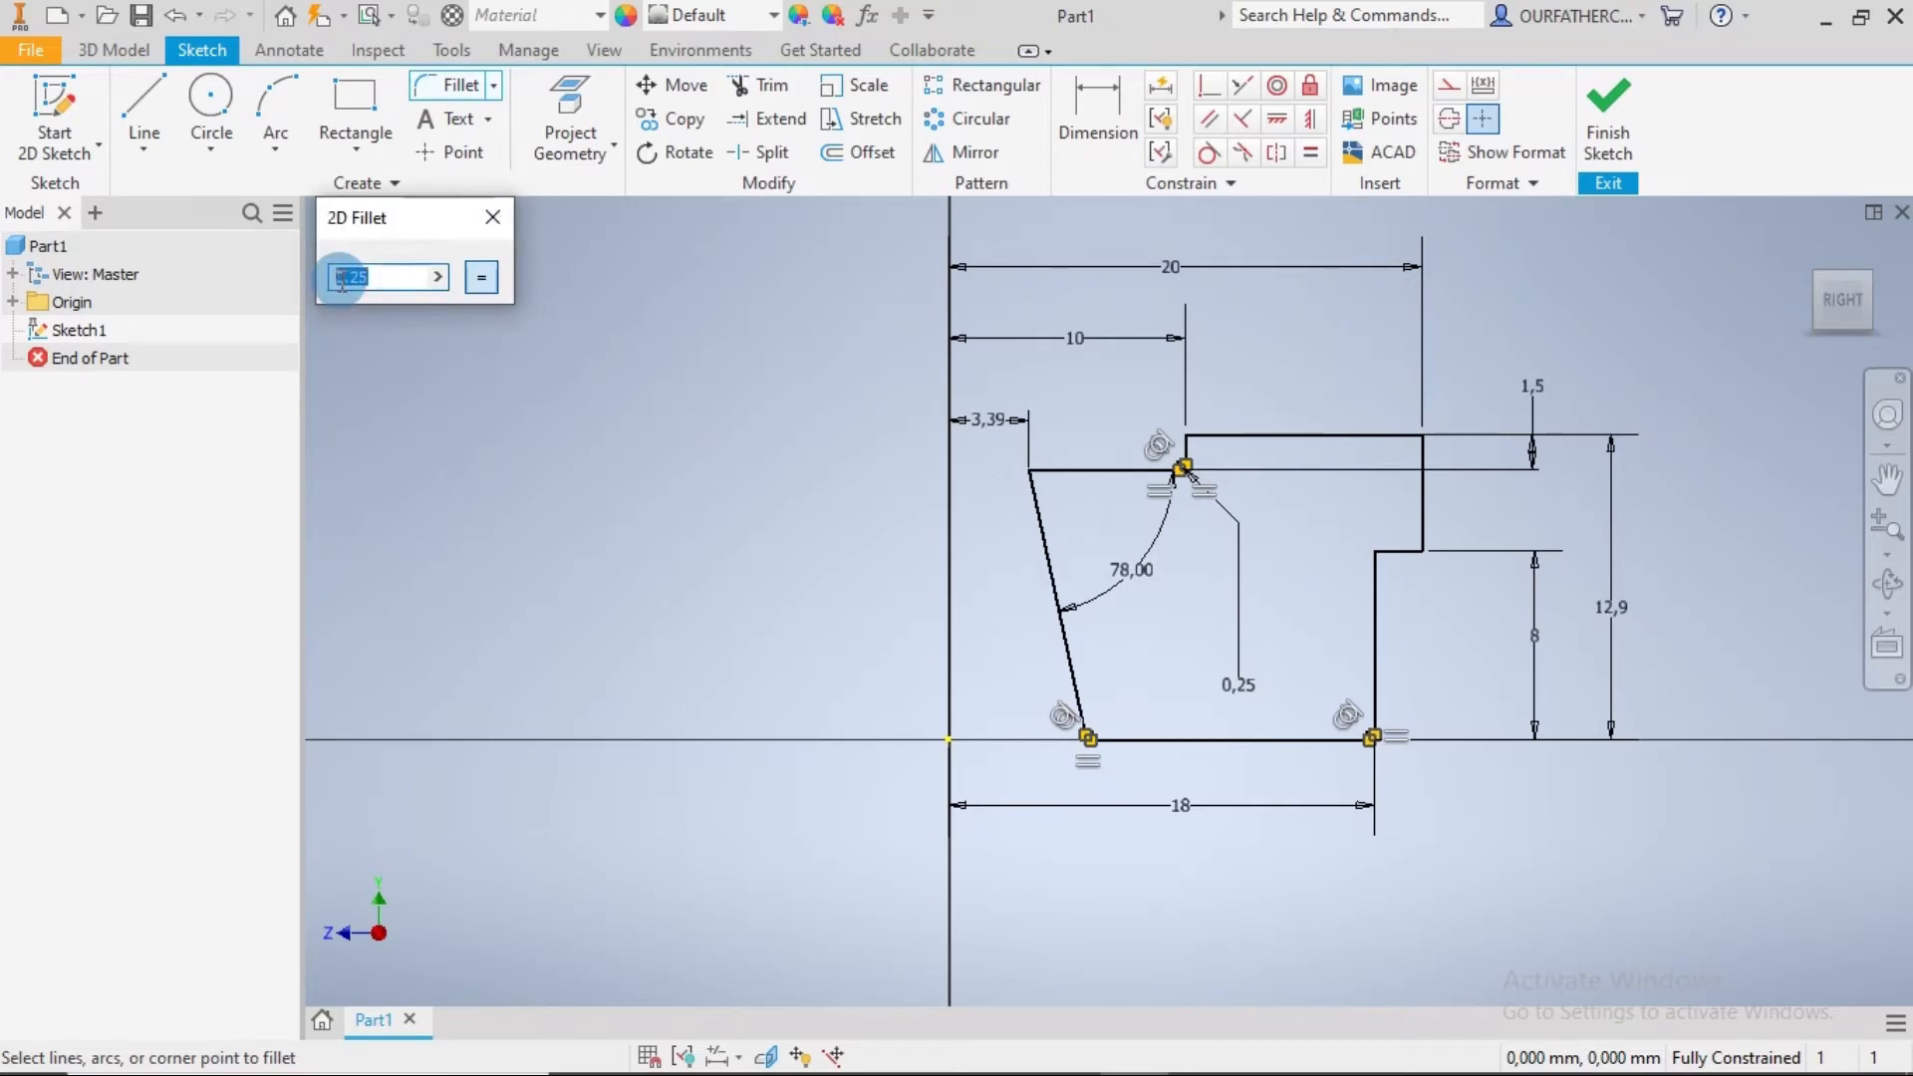
{"action": "type", "text": "2"}
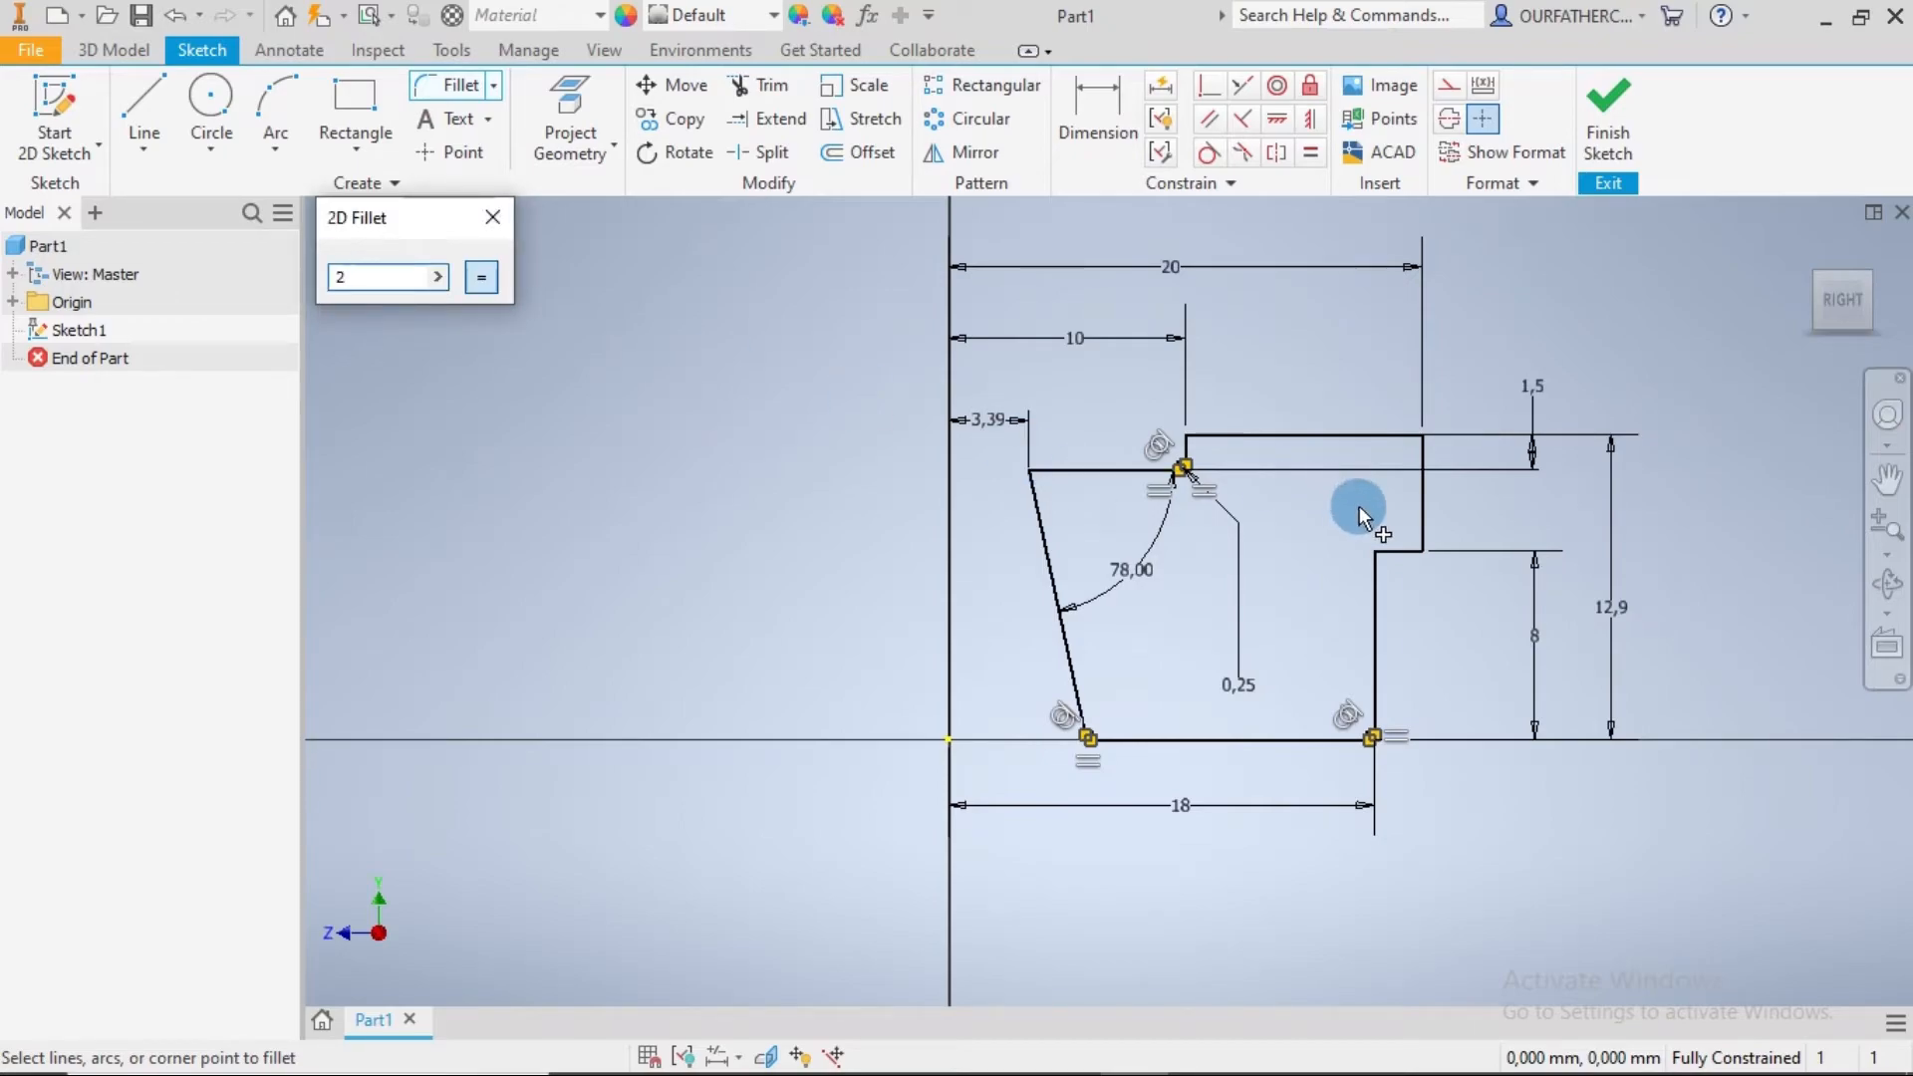
{"action": "left_click", "coordinate": [1396, 549]}
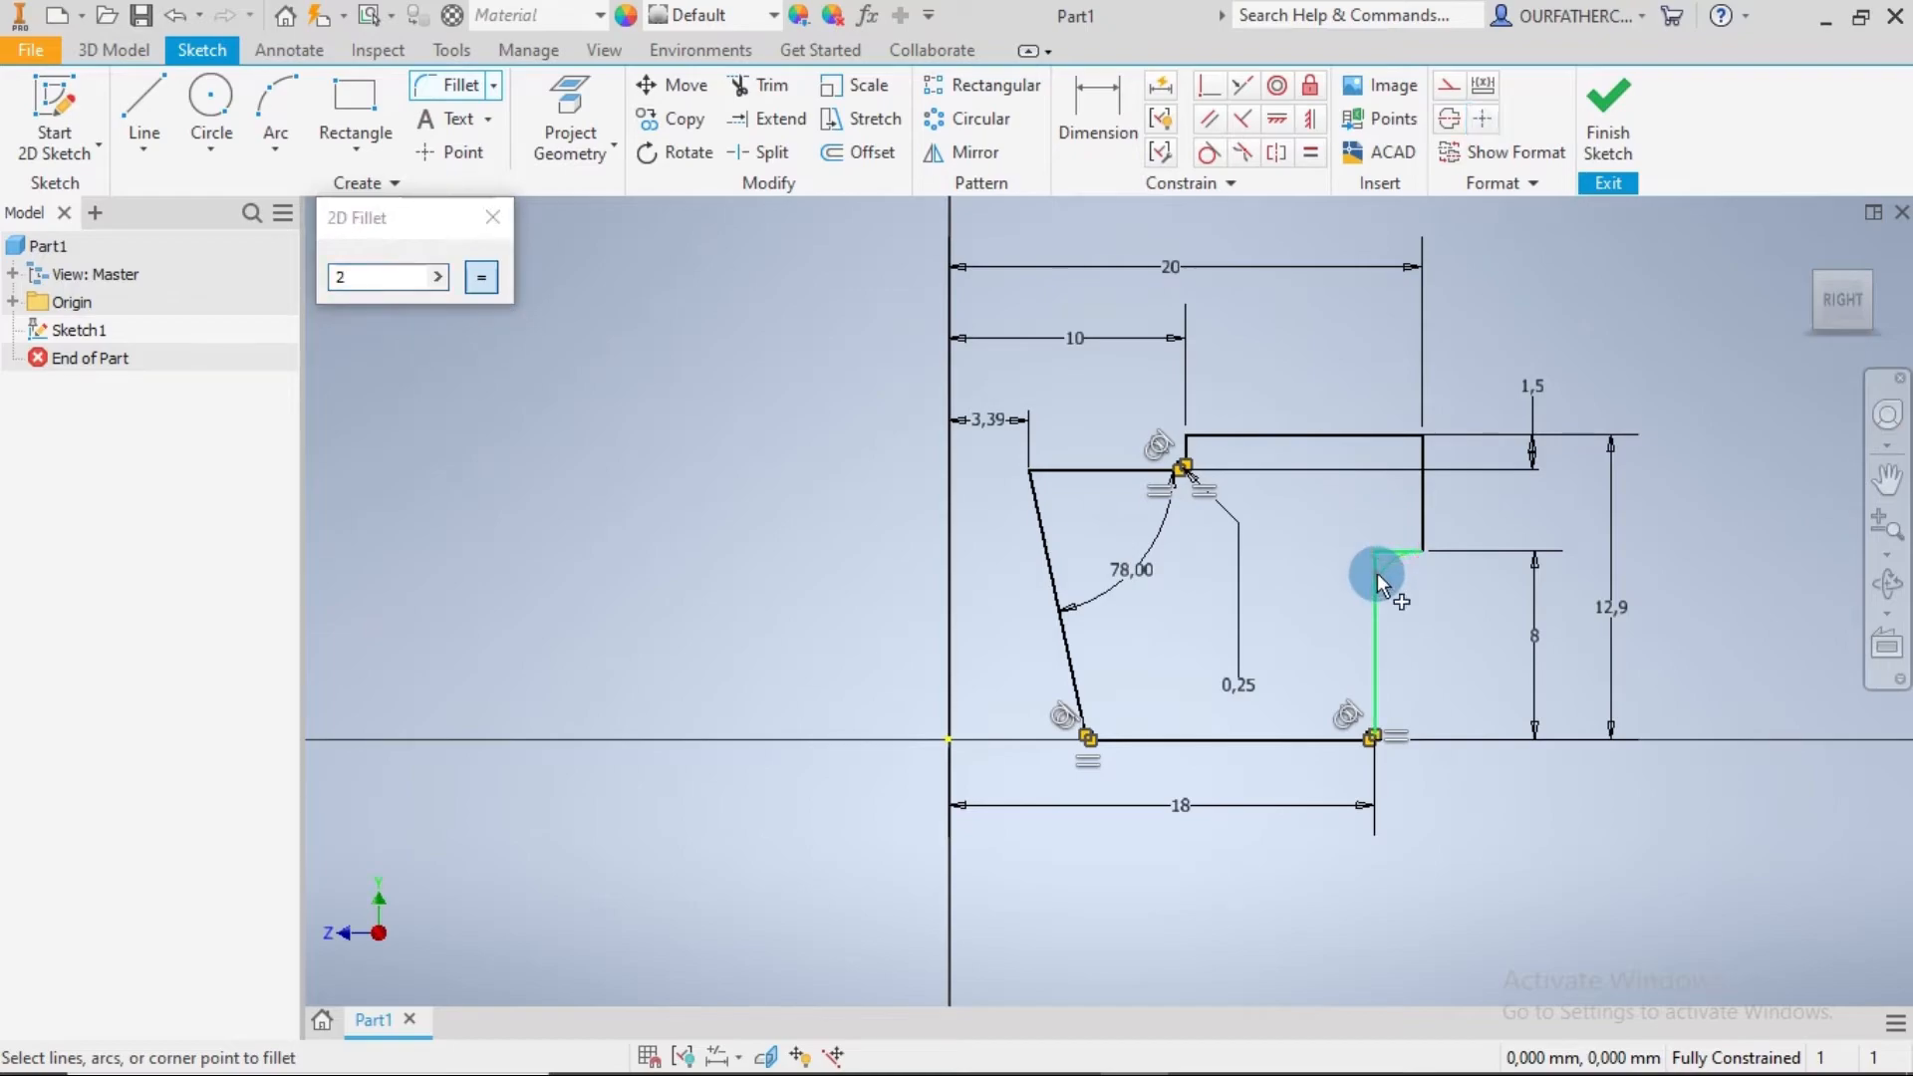
{"action": "left_click", "coordinate": [1377, 572]}
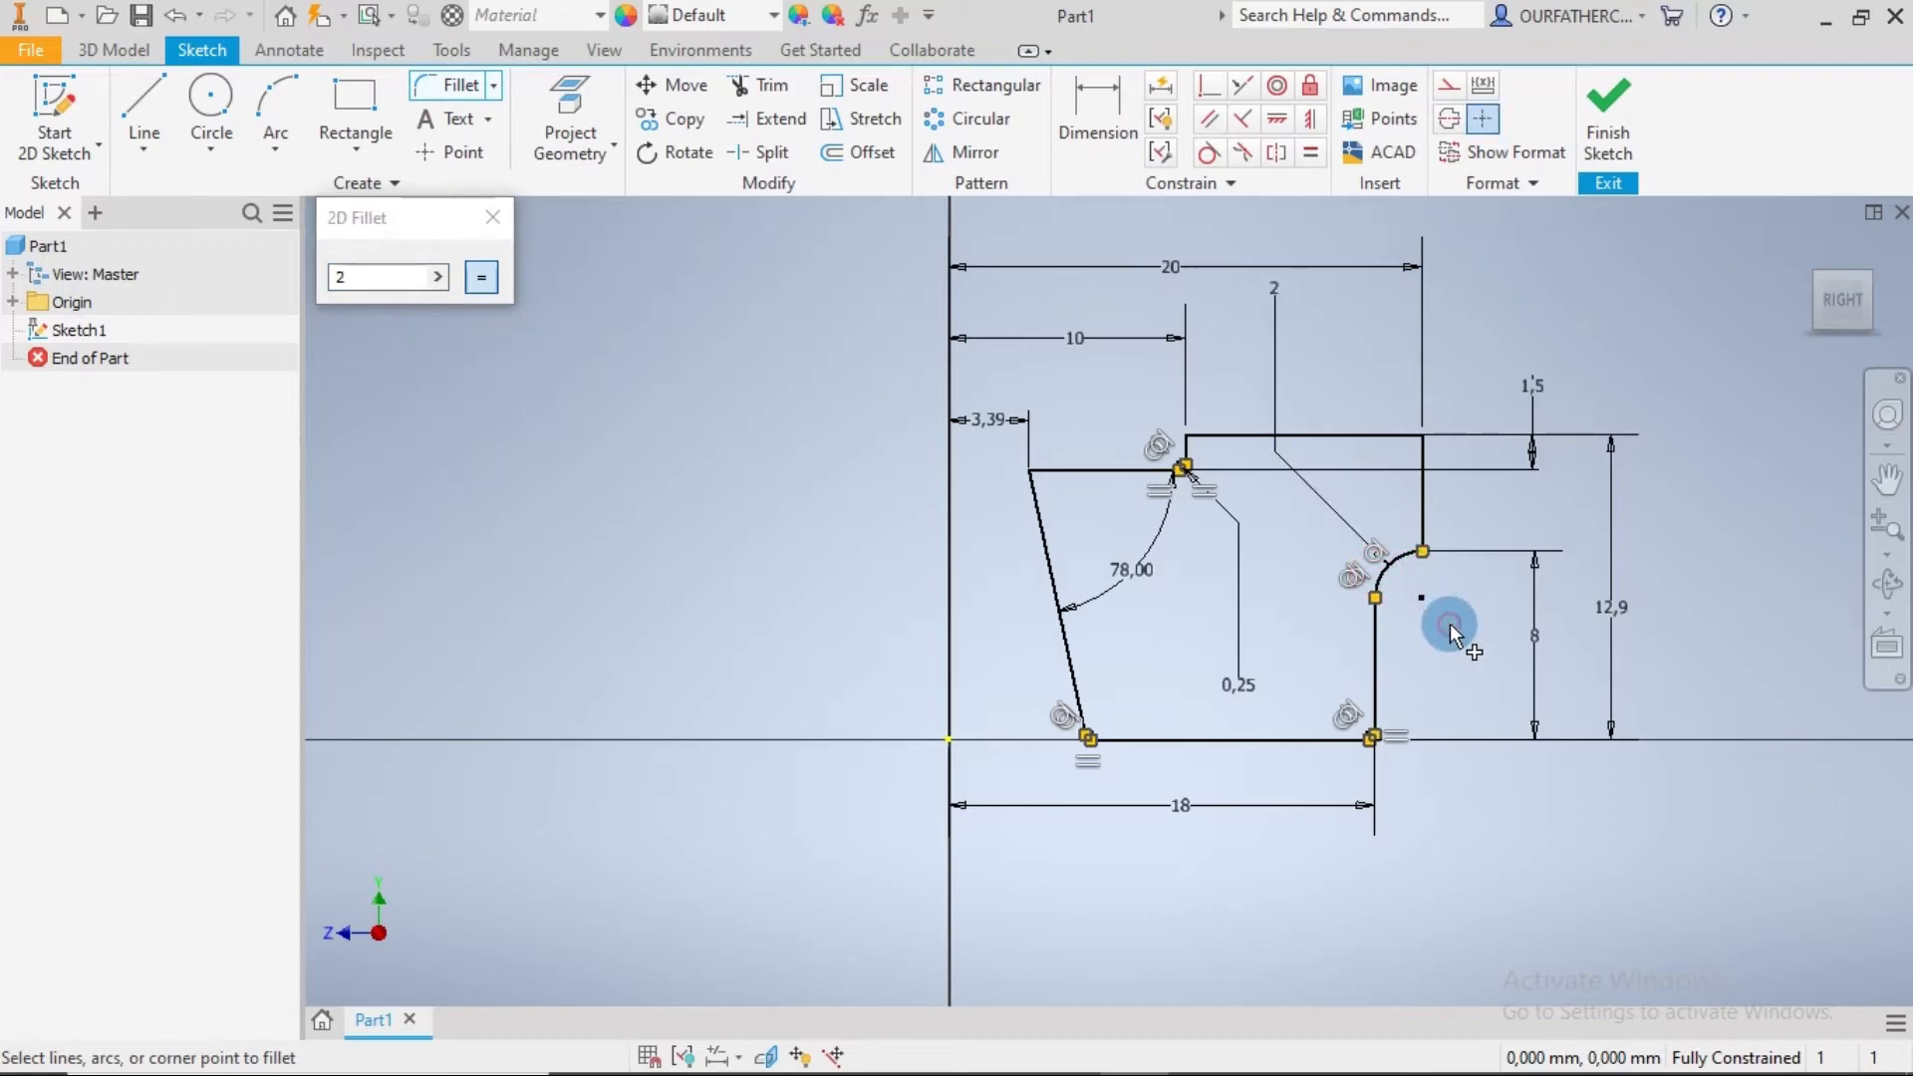
Step: Add a 0.25 mm fillet where the 2 mm arc meets the upper vertical edge, and end the Fillet command
{"action": "left_click_drag", "start_coordinate": [373, 278], "coordinate": [333, 276]}
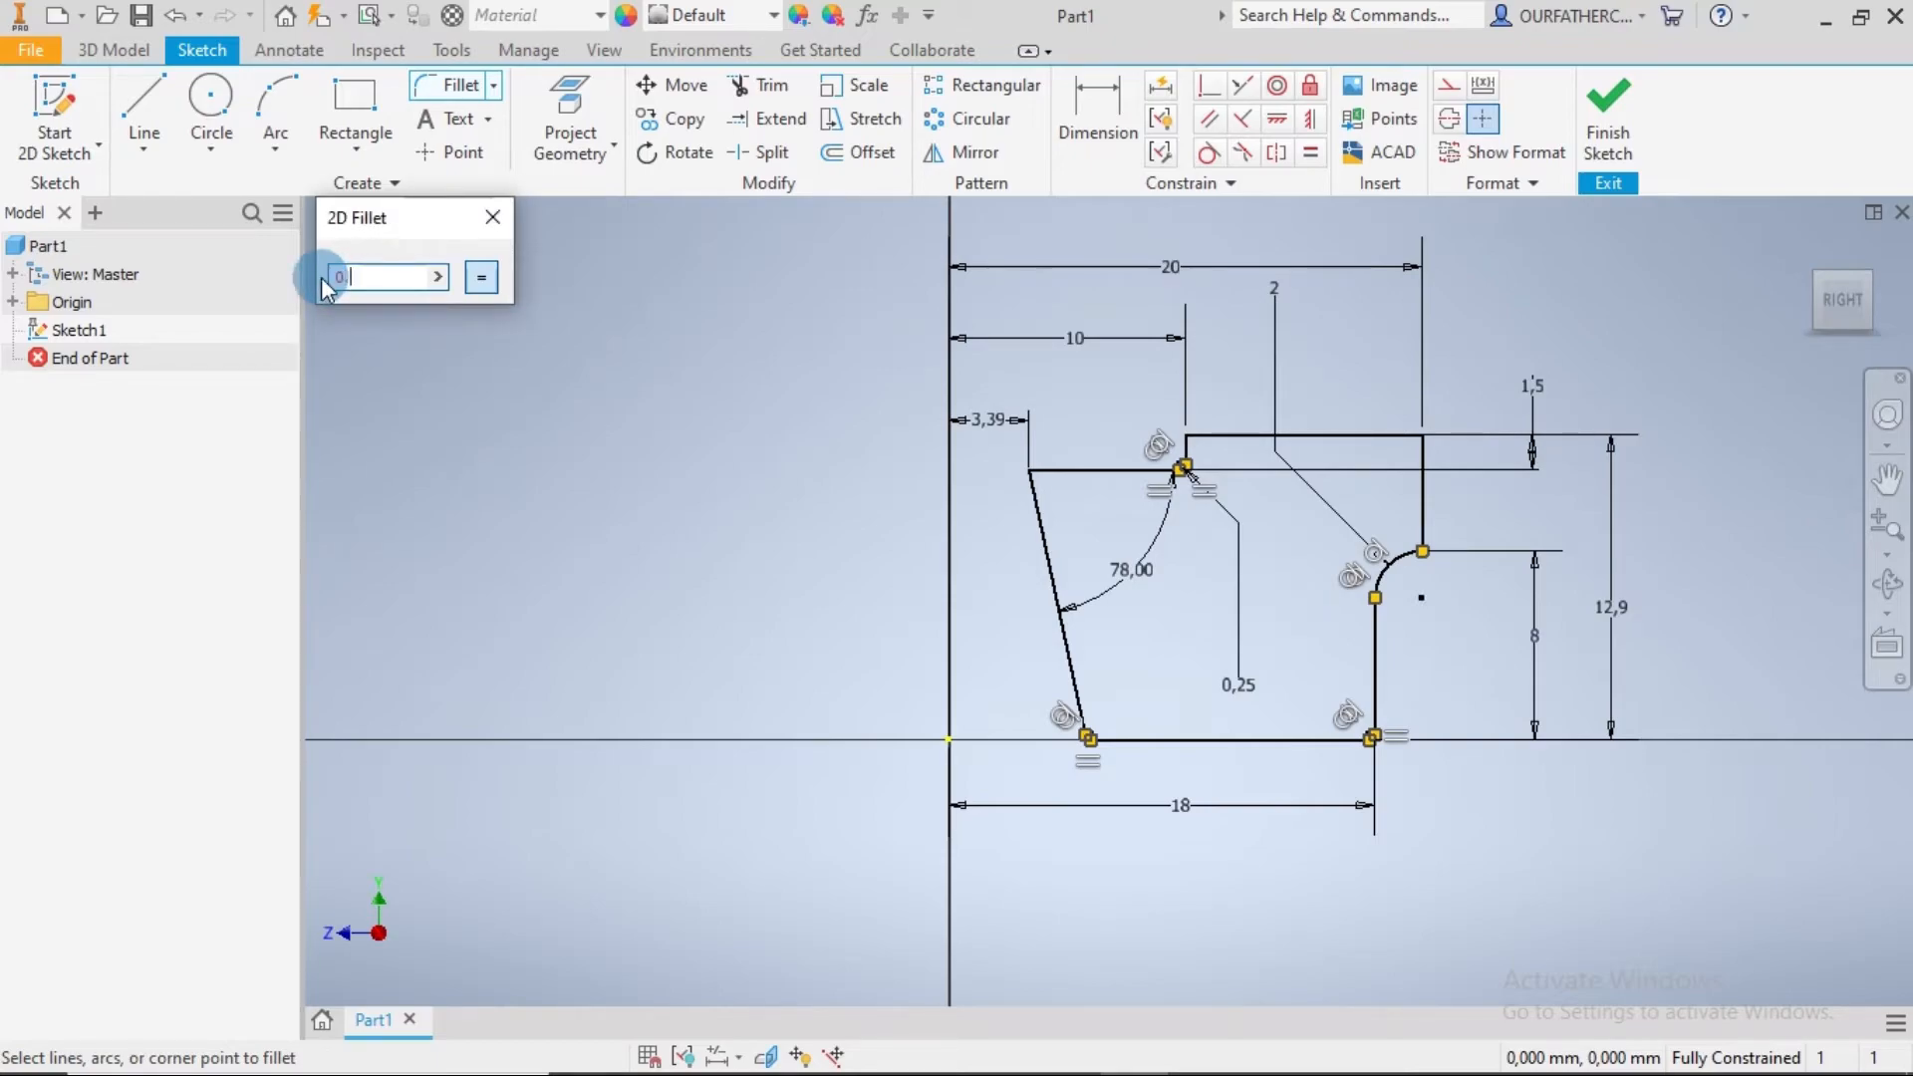
{"action": "scroll", "coordinate": [1470, 566], "scroll_direction": "up", "scroll_amount": 5}
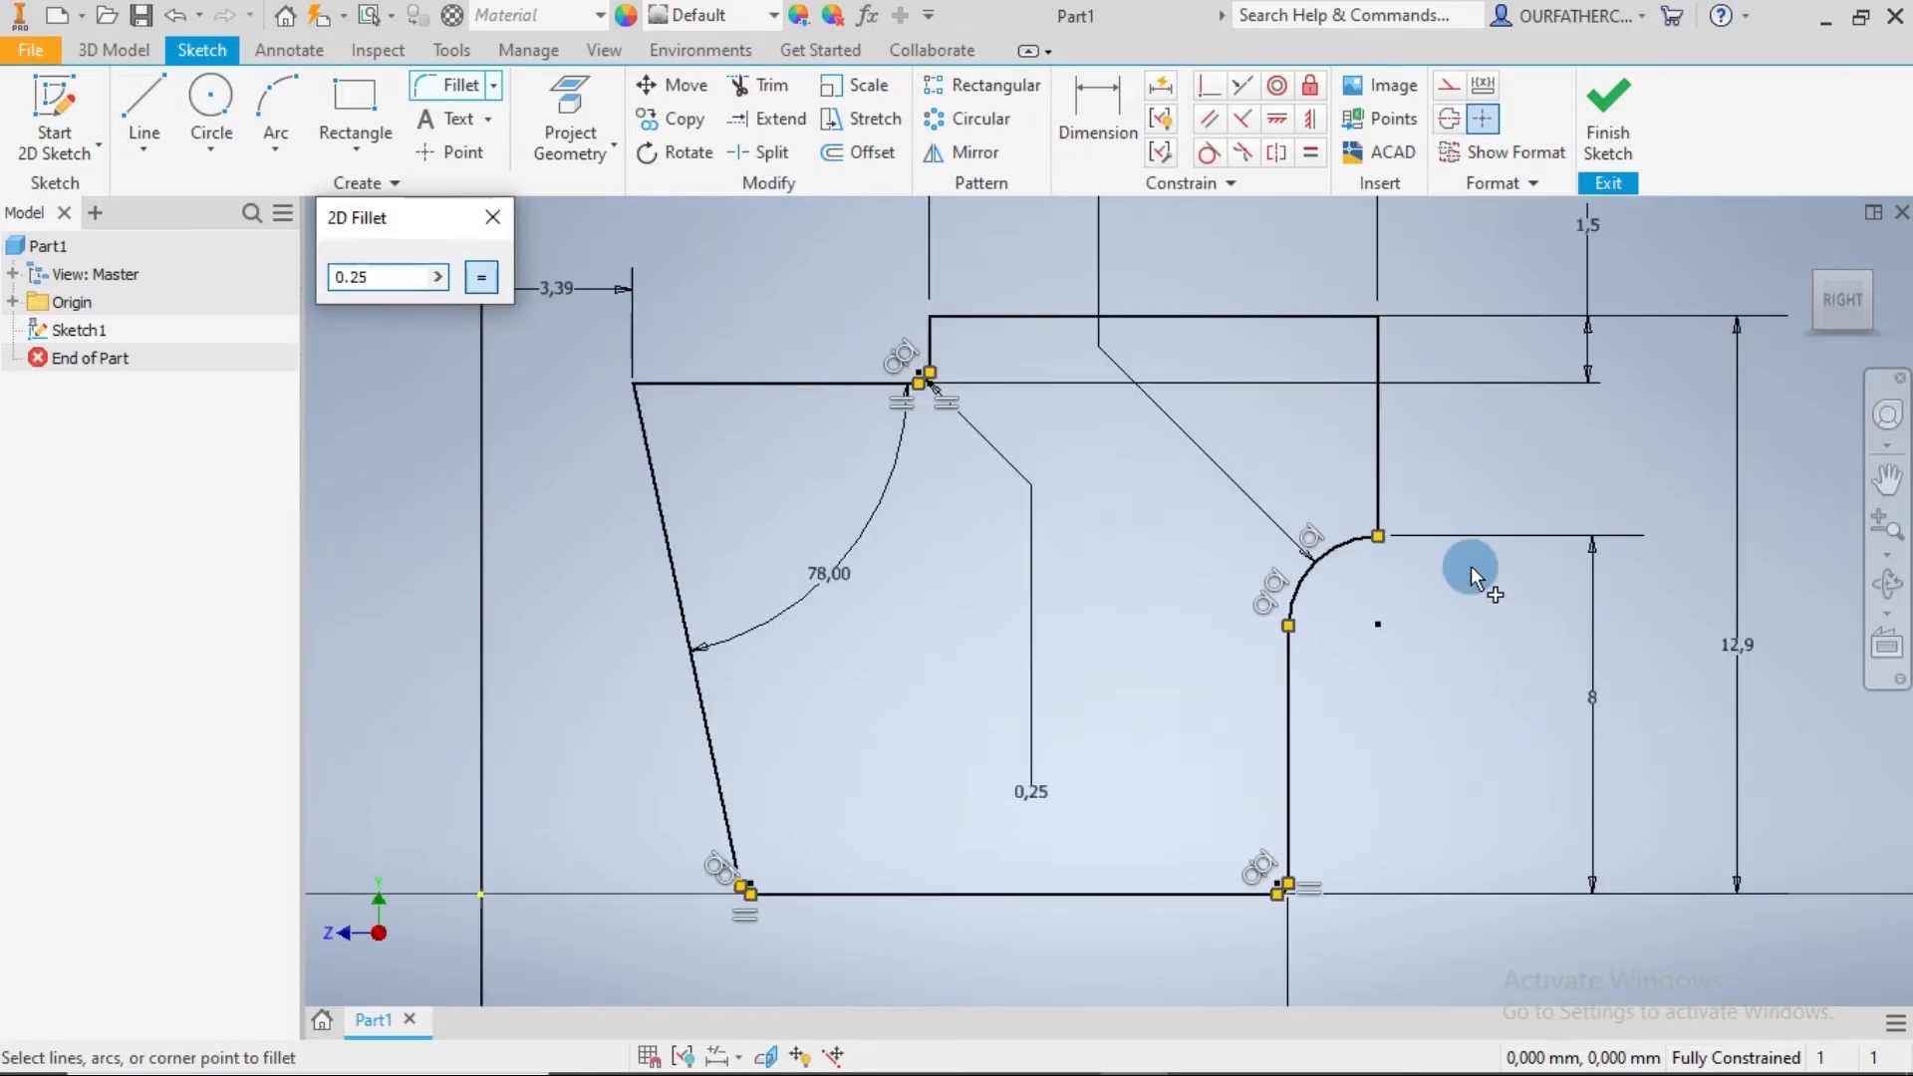
{"action": "left_click", "coordinate": [1297, 428]}
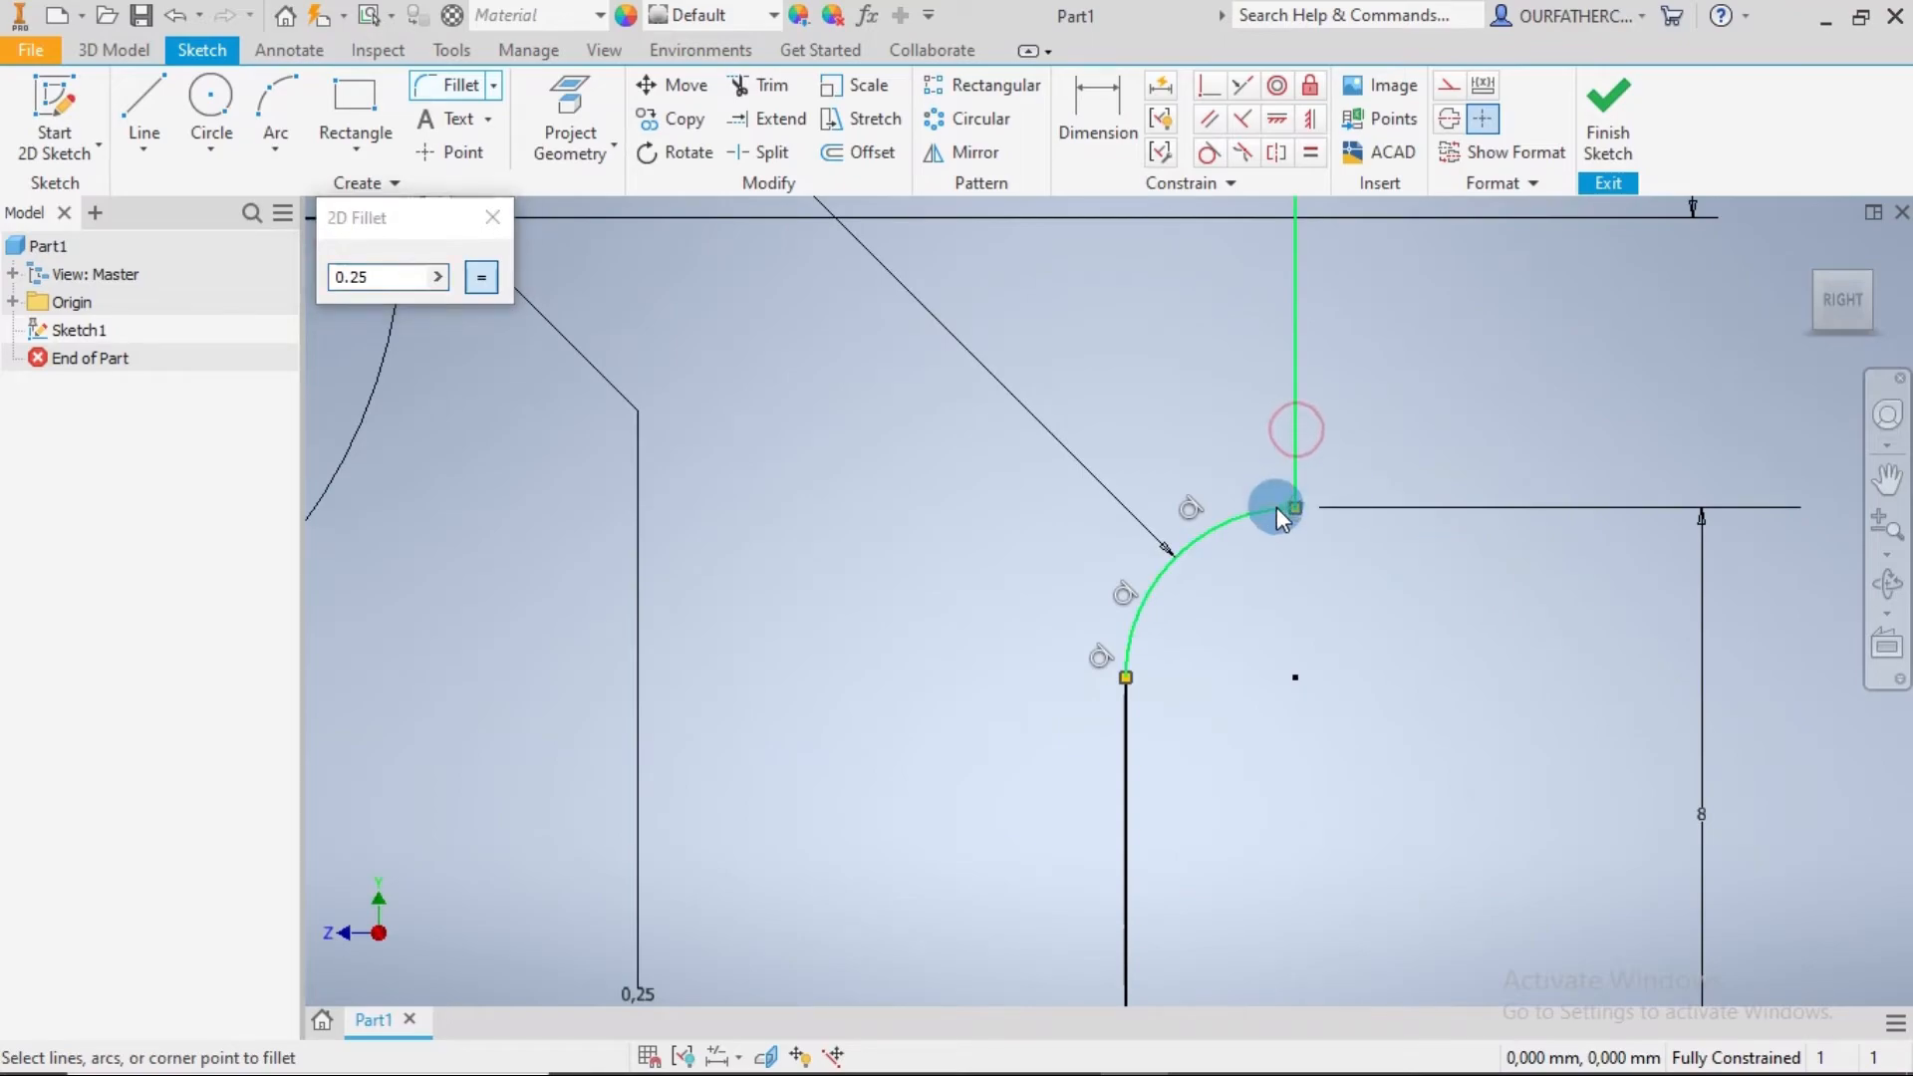
{"action": "left_click", "coordinate": [1276, 506]}
{"action": "scroll", "coordinate": [955, 564], "scroll_direction": "down", "scroll_amount": 4}
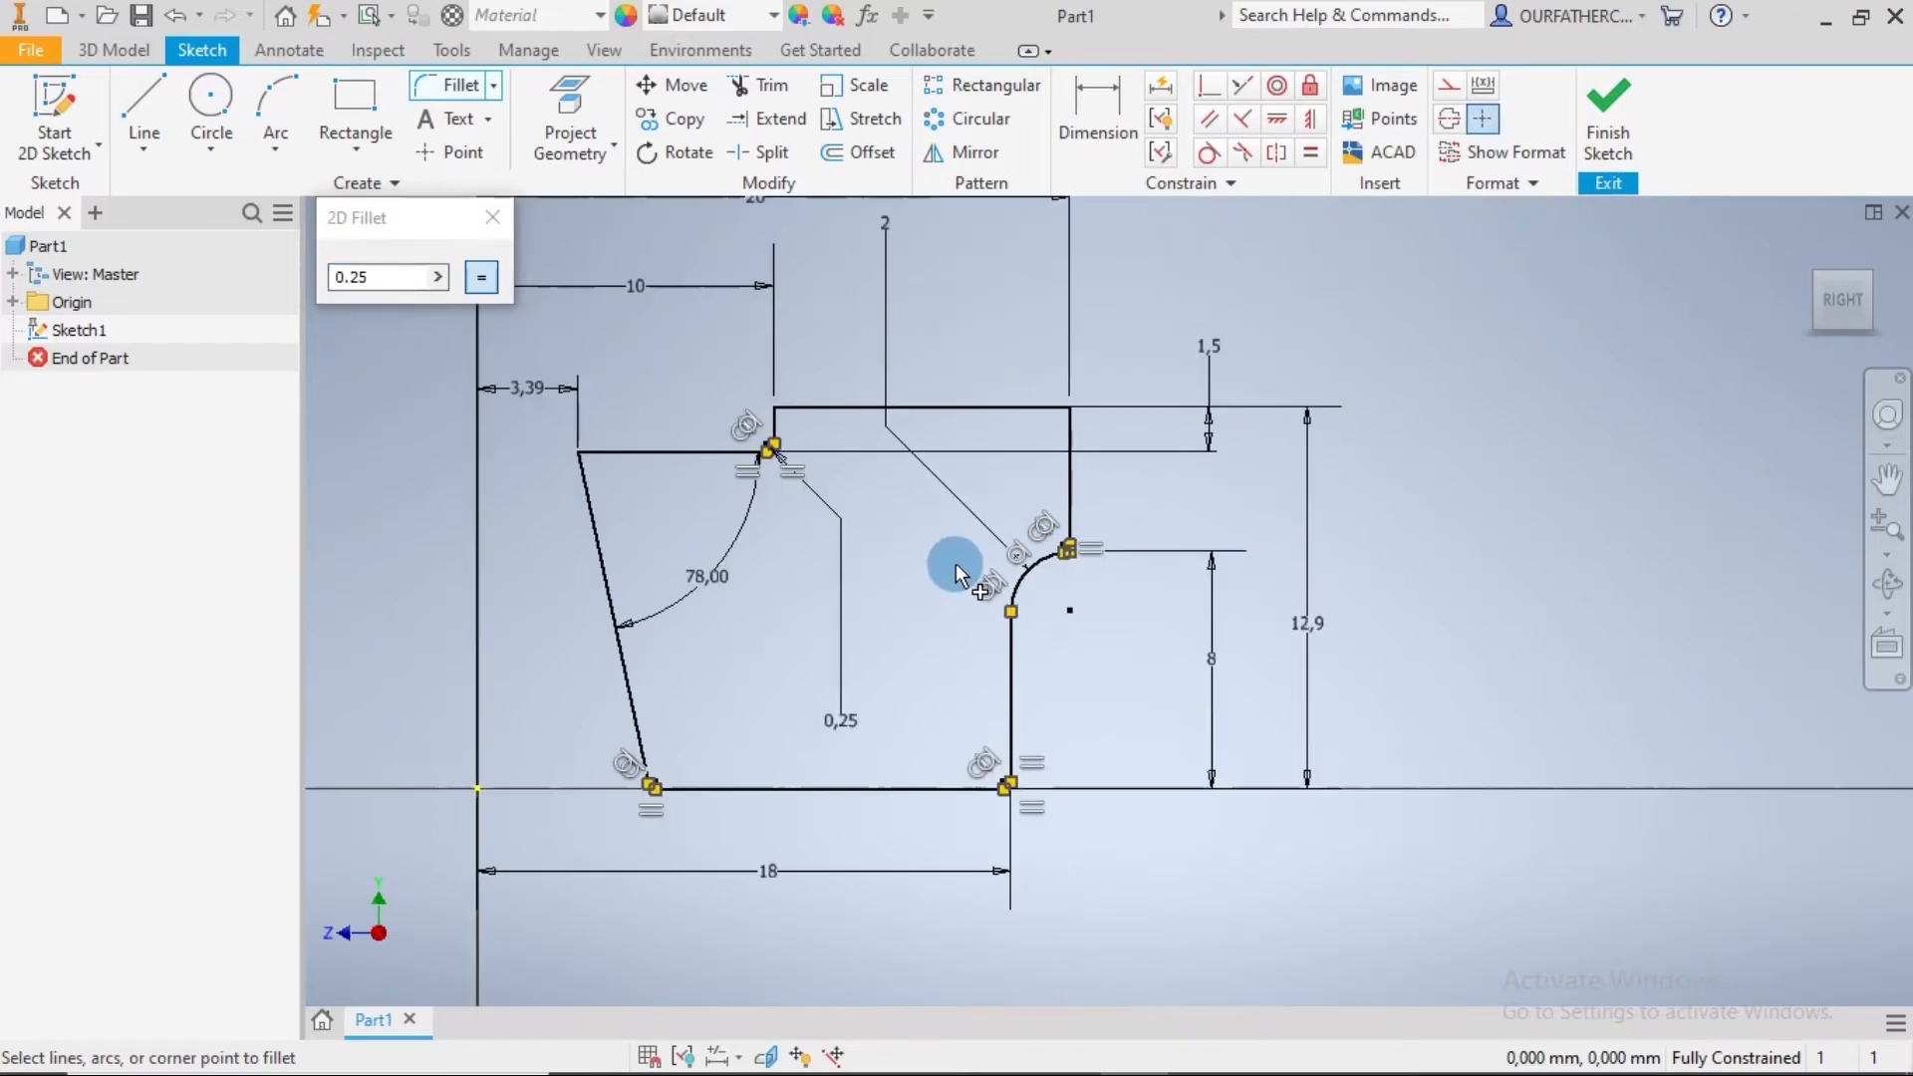
{"action": "left_click", "coordinate": [765, 465]}
{"action": "scroll", "coordinate": [1074, 408], "scroll_direction": "up", "scroll_amount": 3}
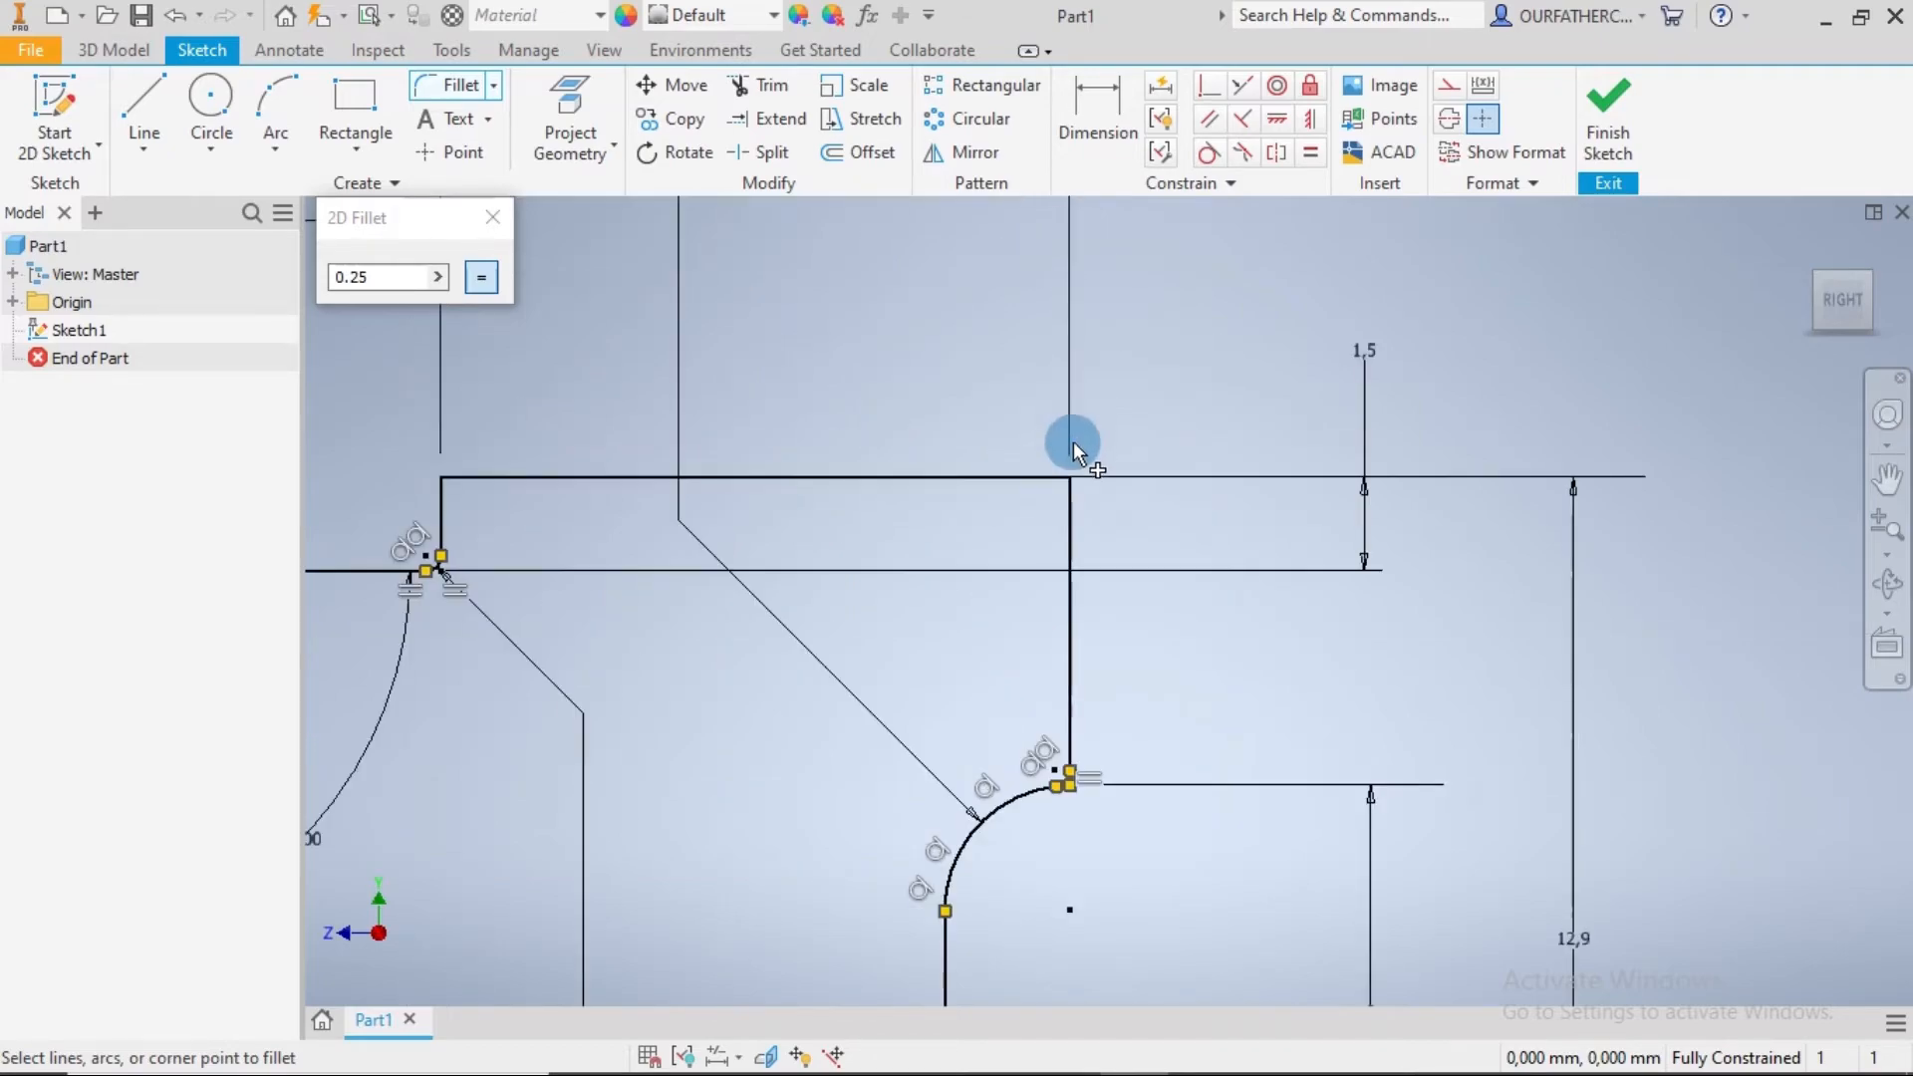
{"action": "left_click", "coordinate": [1075, 484]}
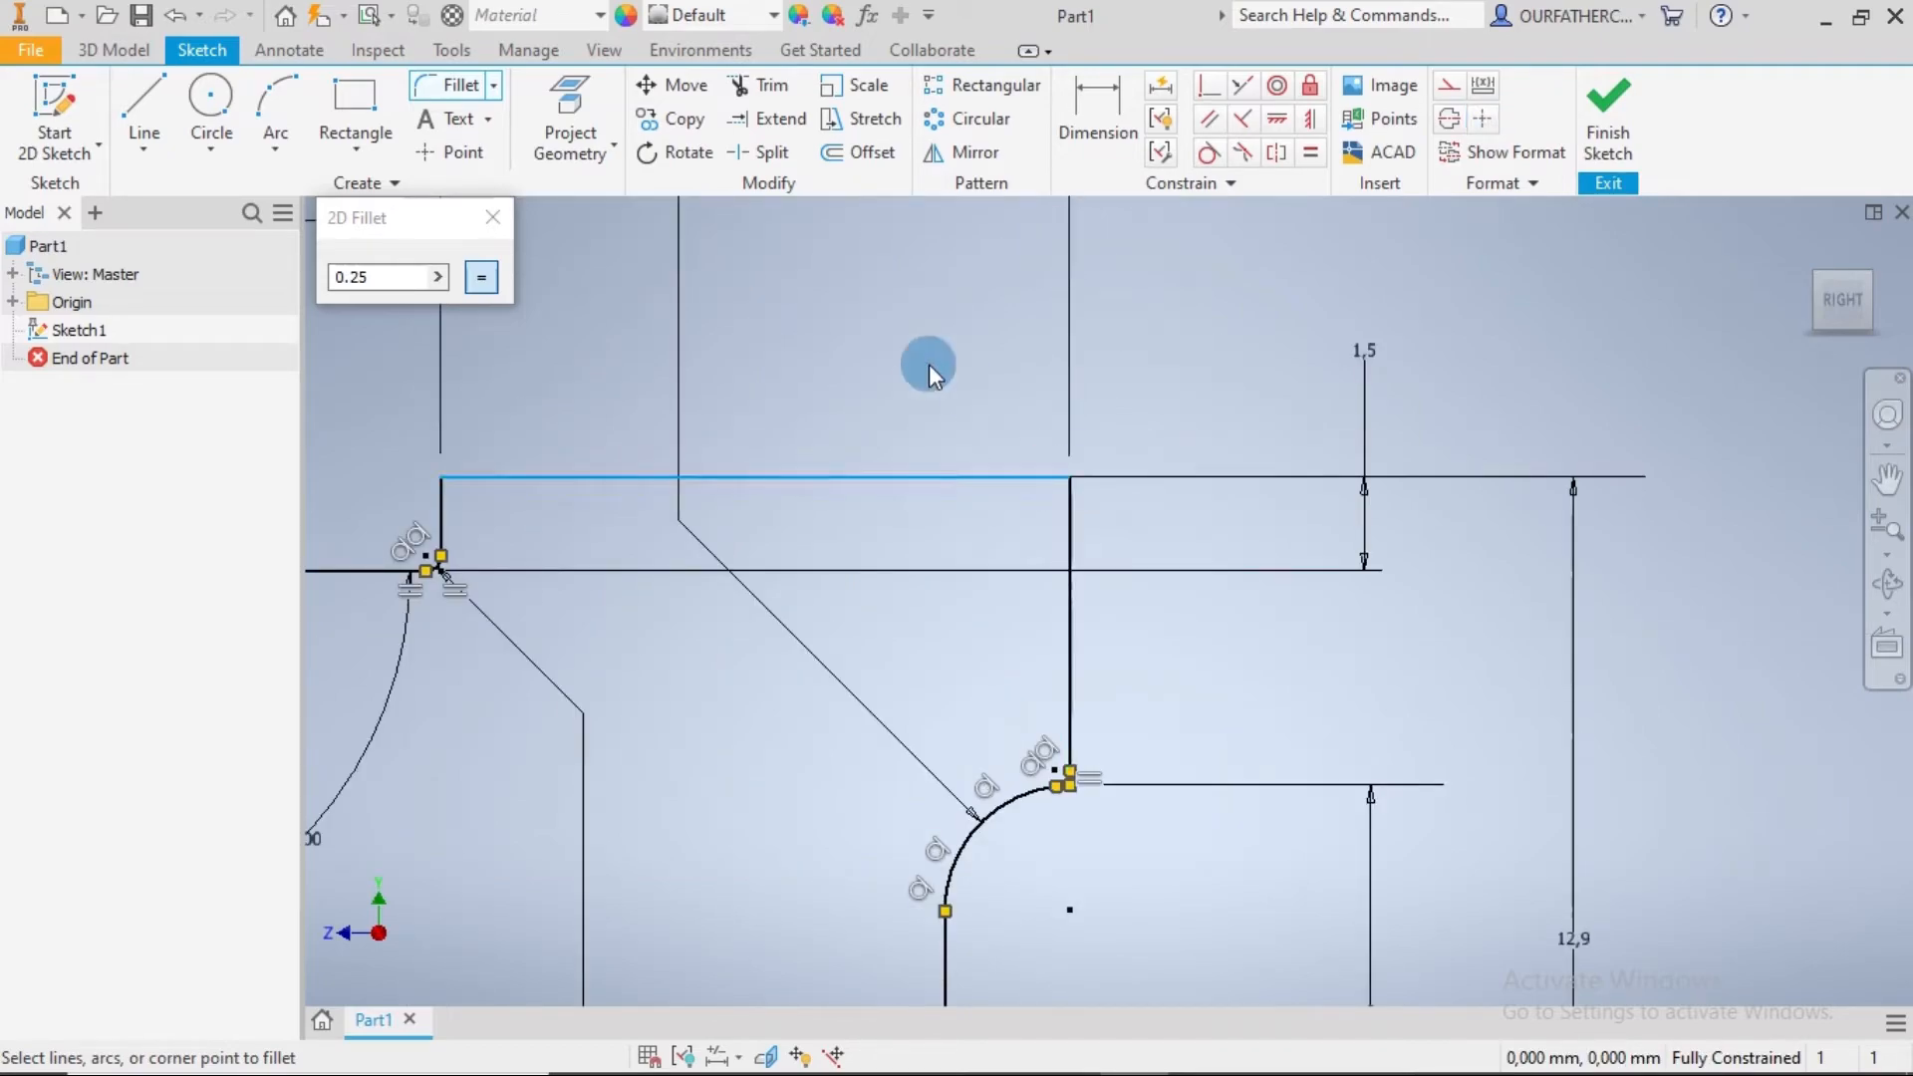
{"action": "left_click", "coordinate": [492, 217]}
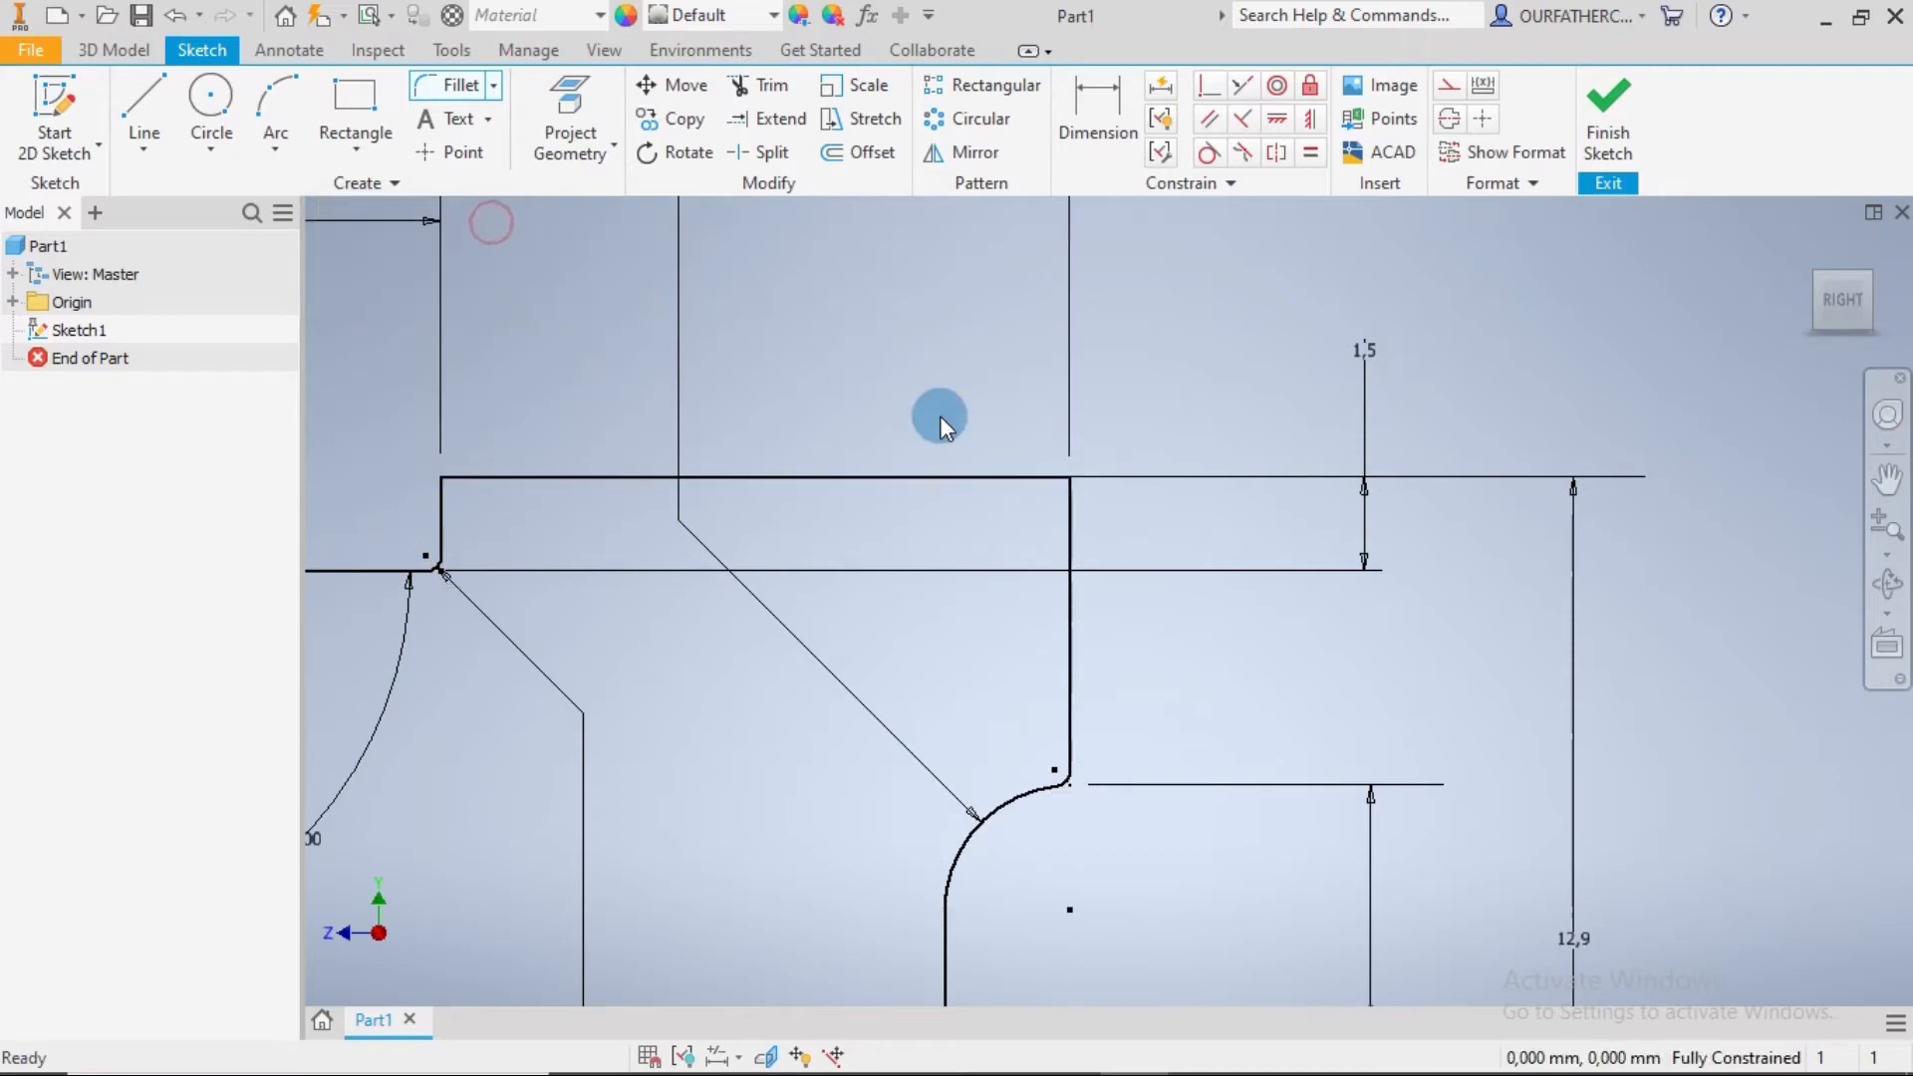
Step: Draw a vertical construction line about 24 mm long upward from the origin and finish the sketch
{"action": "scroll", "coordinate": [1093, 461], "scroll_direction": "down", "scroll_amount": 3}
{"action": "scroll", "coordinate": [1092, 460], "scroll_direction": "up", "scroll_amount": 6}
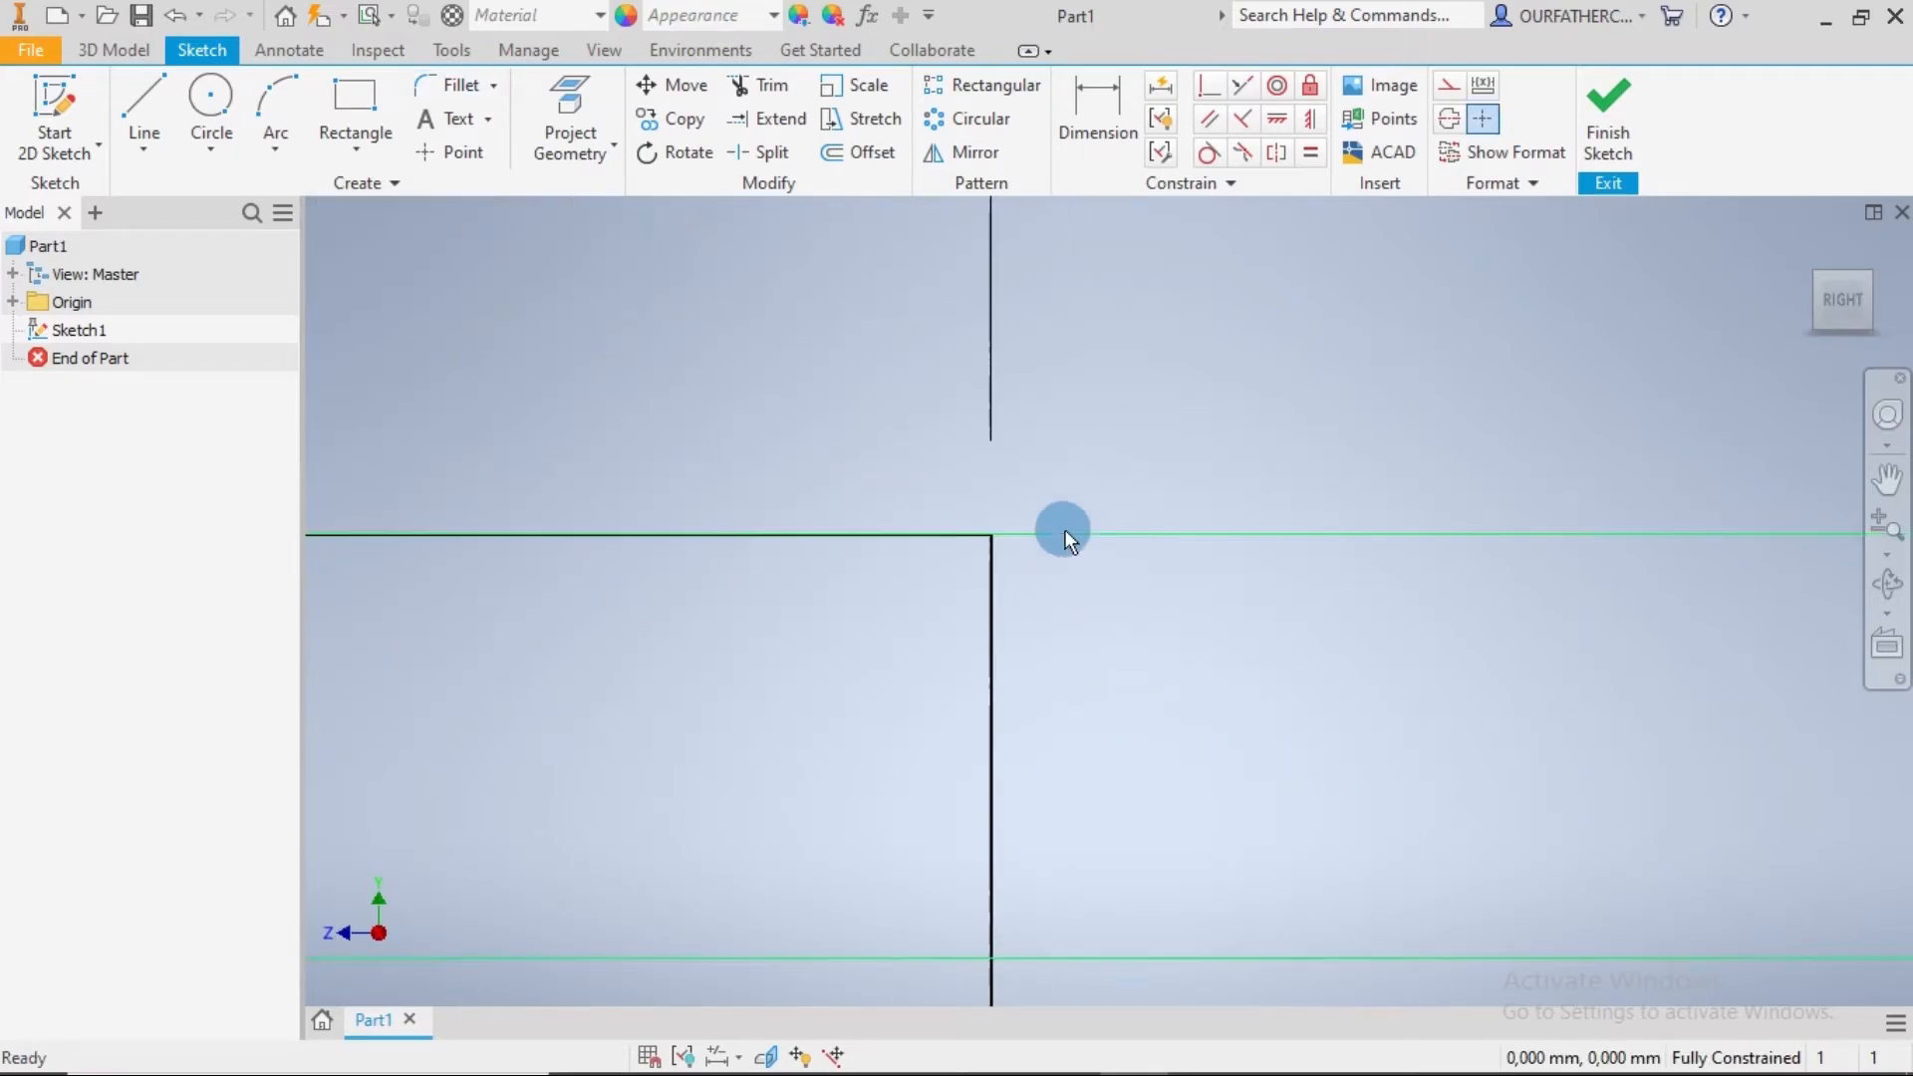
{"action": "scroll", "coordinate": [1064, 532], "scroll_direction": "down", "scroll_amount": 7}
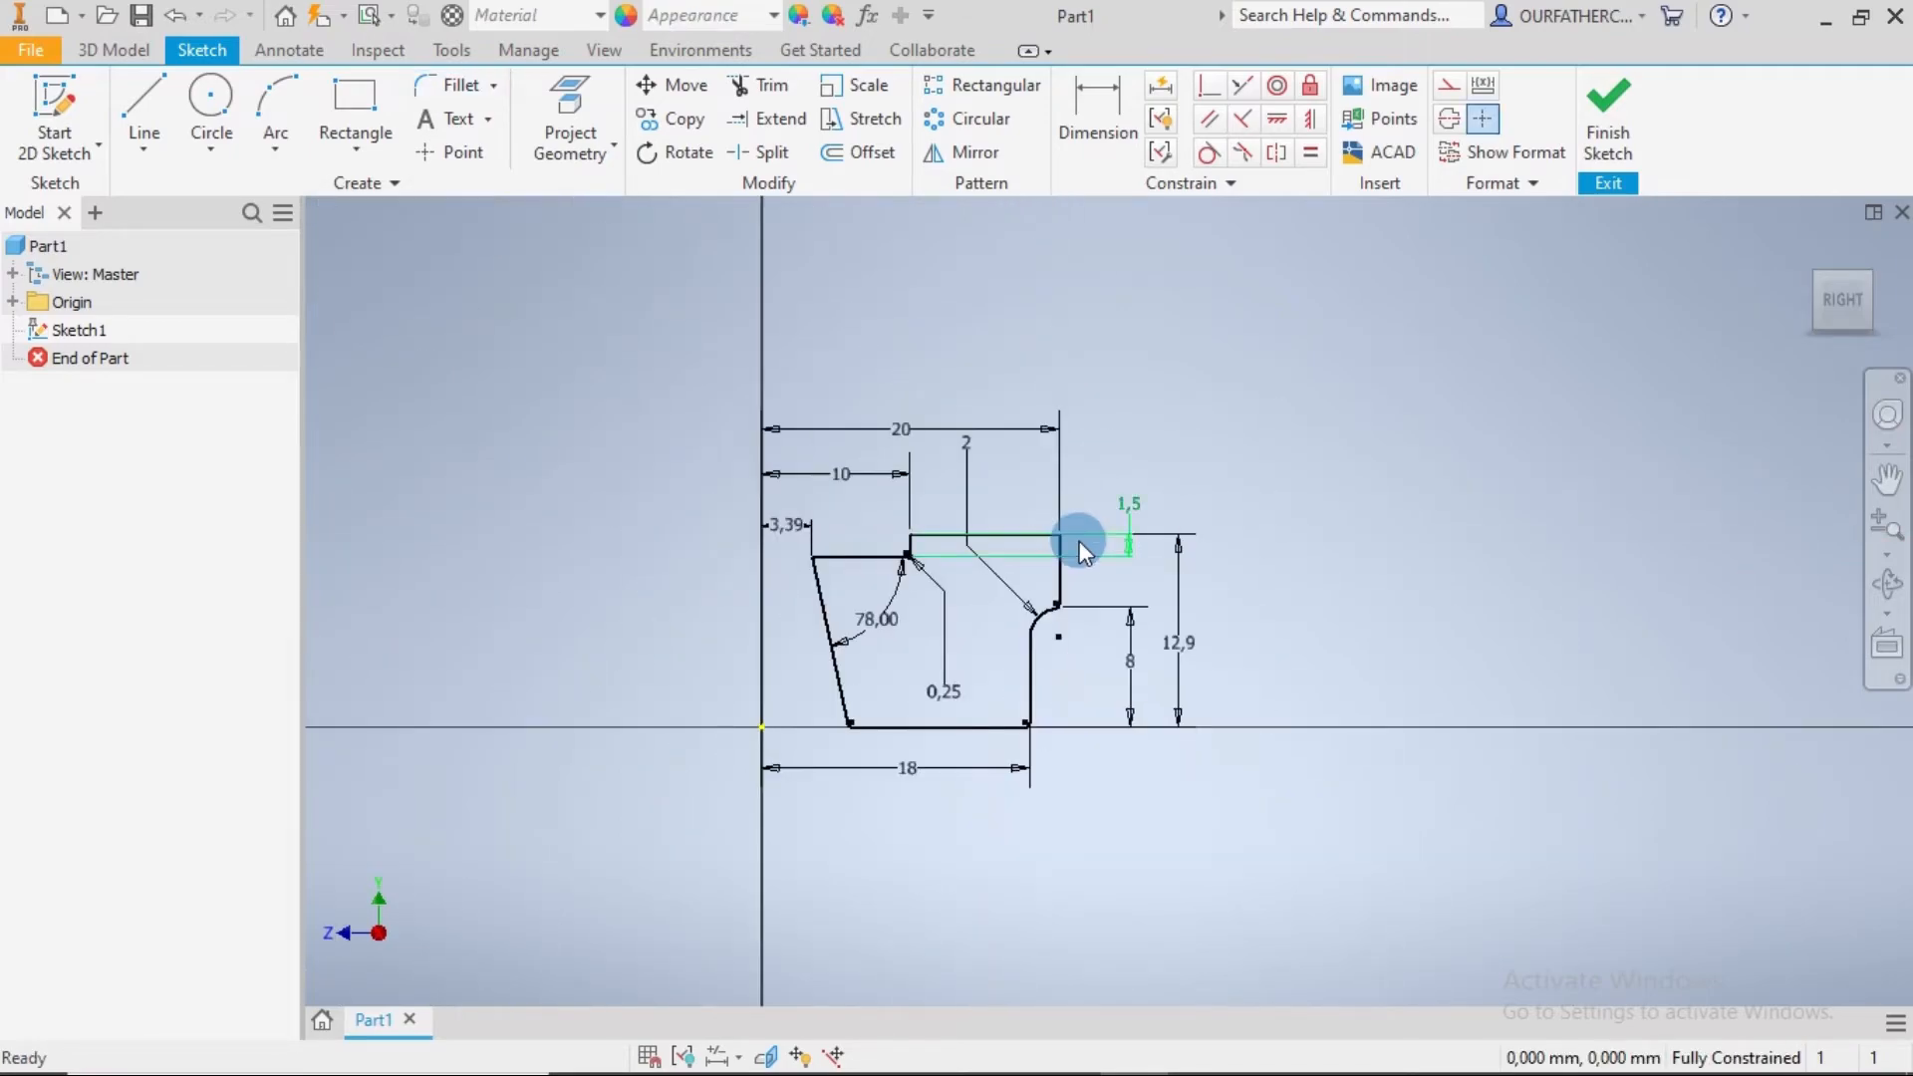
{"action": "left_click", "coordinate": [156, 102]}
{"action": "left_click", "coordinate": [1447, 89]}
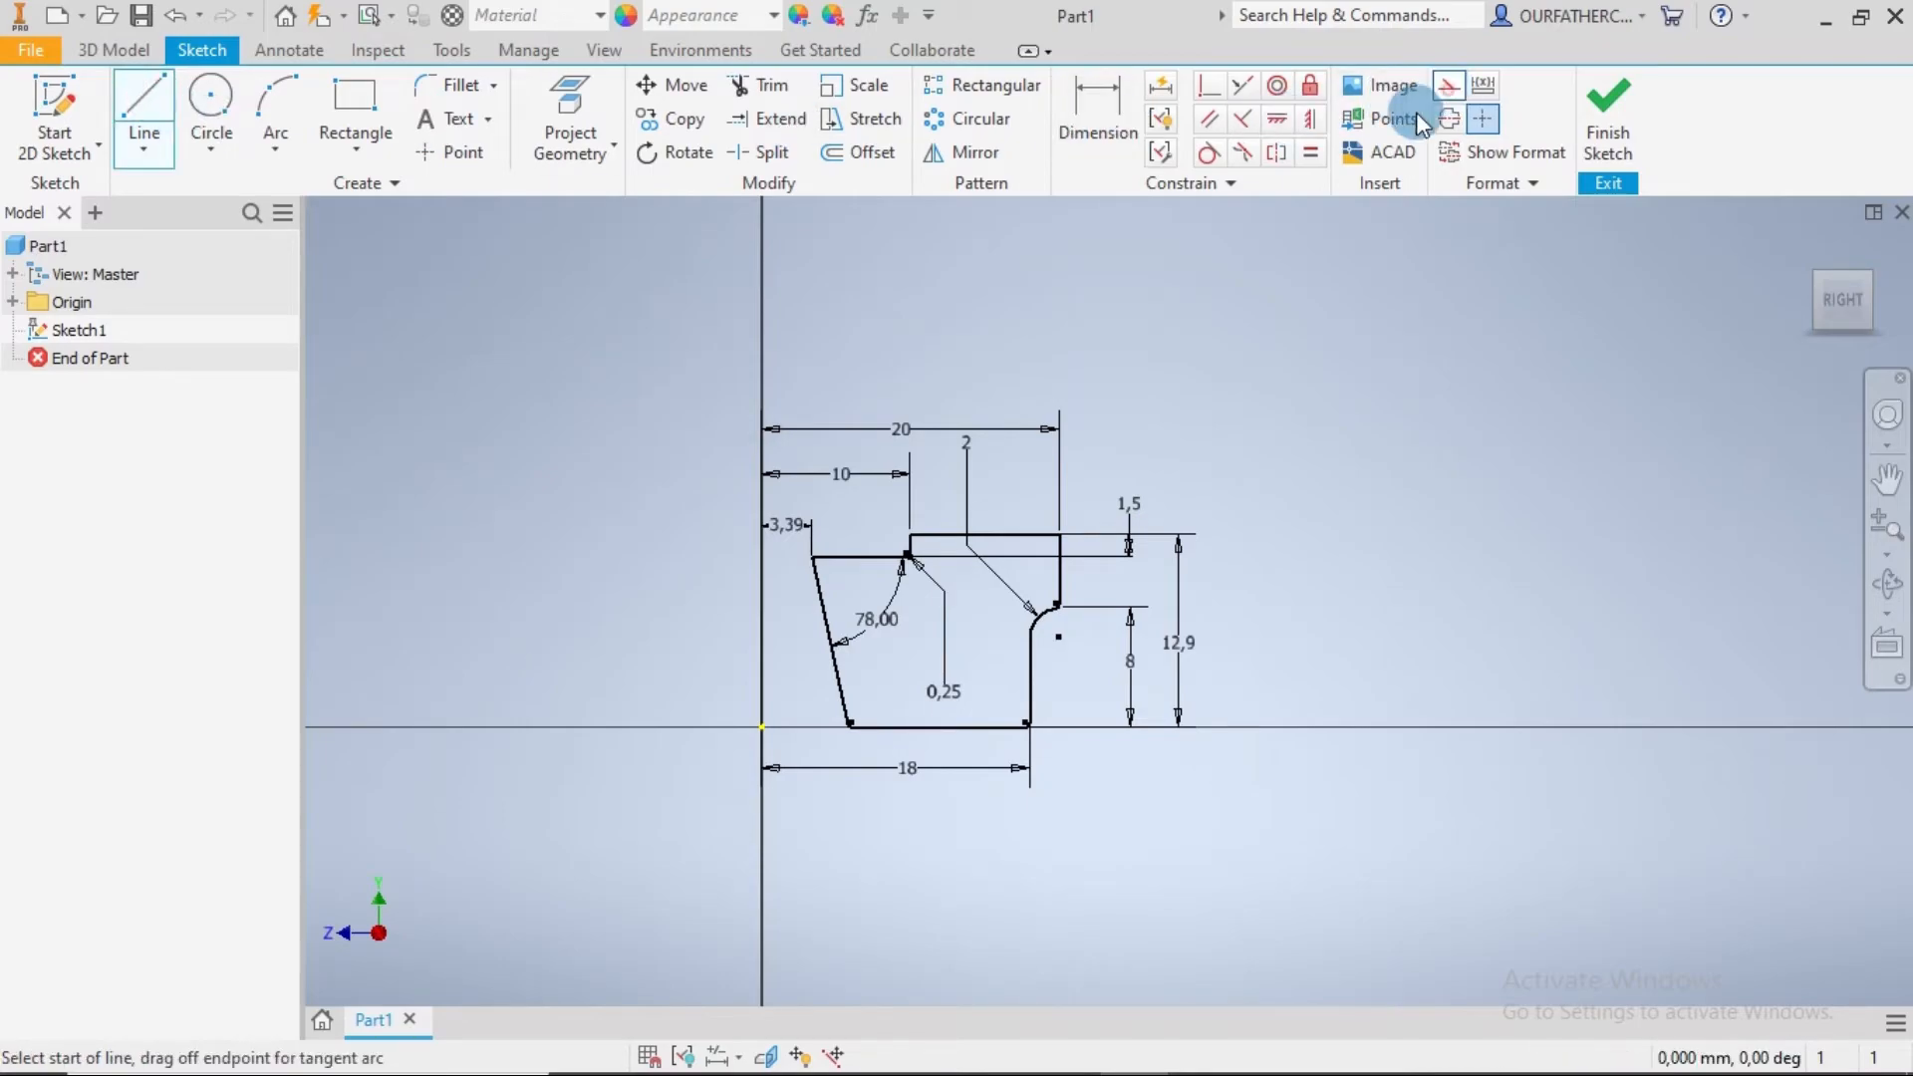
{"action": "left_click", "coordinate": [761, 726]}
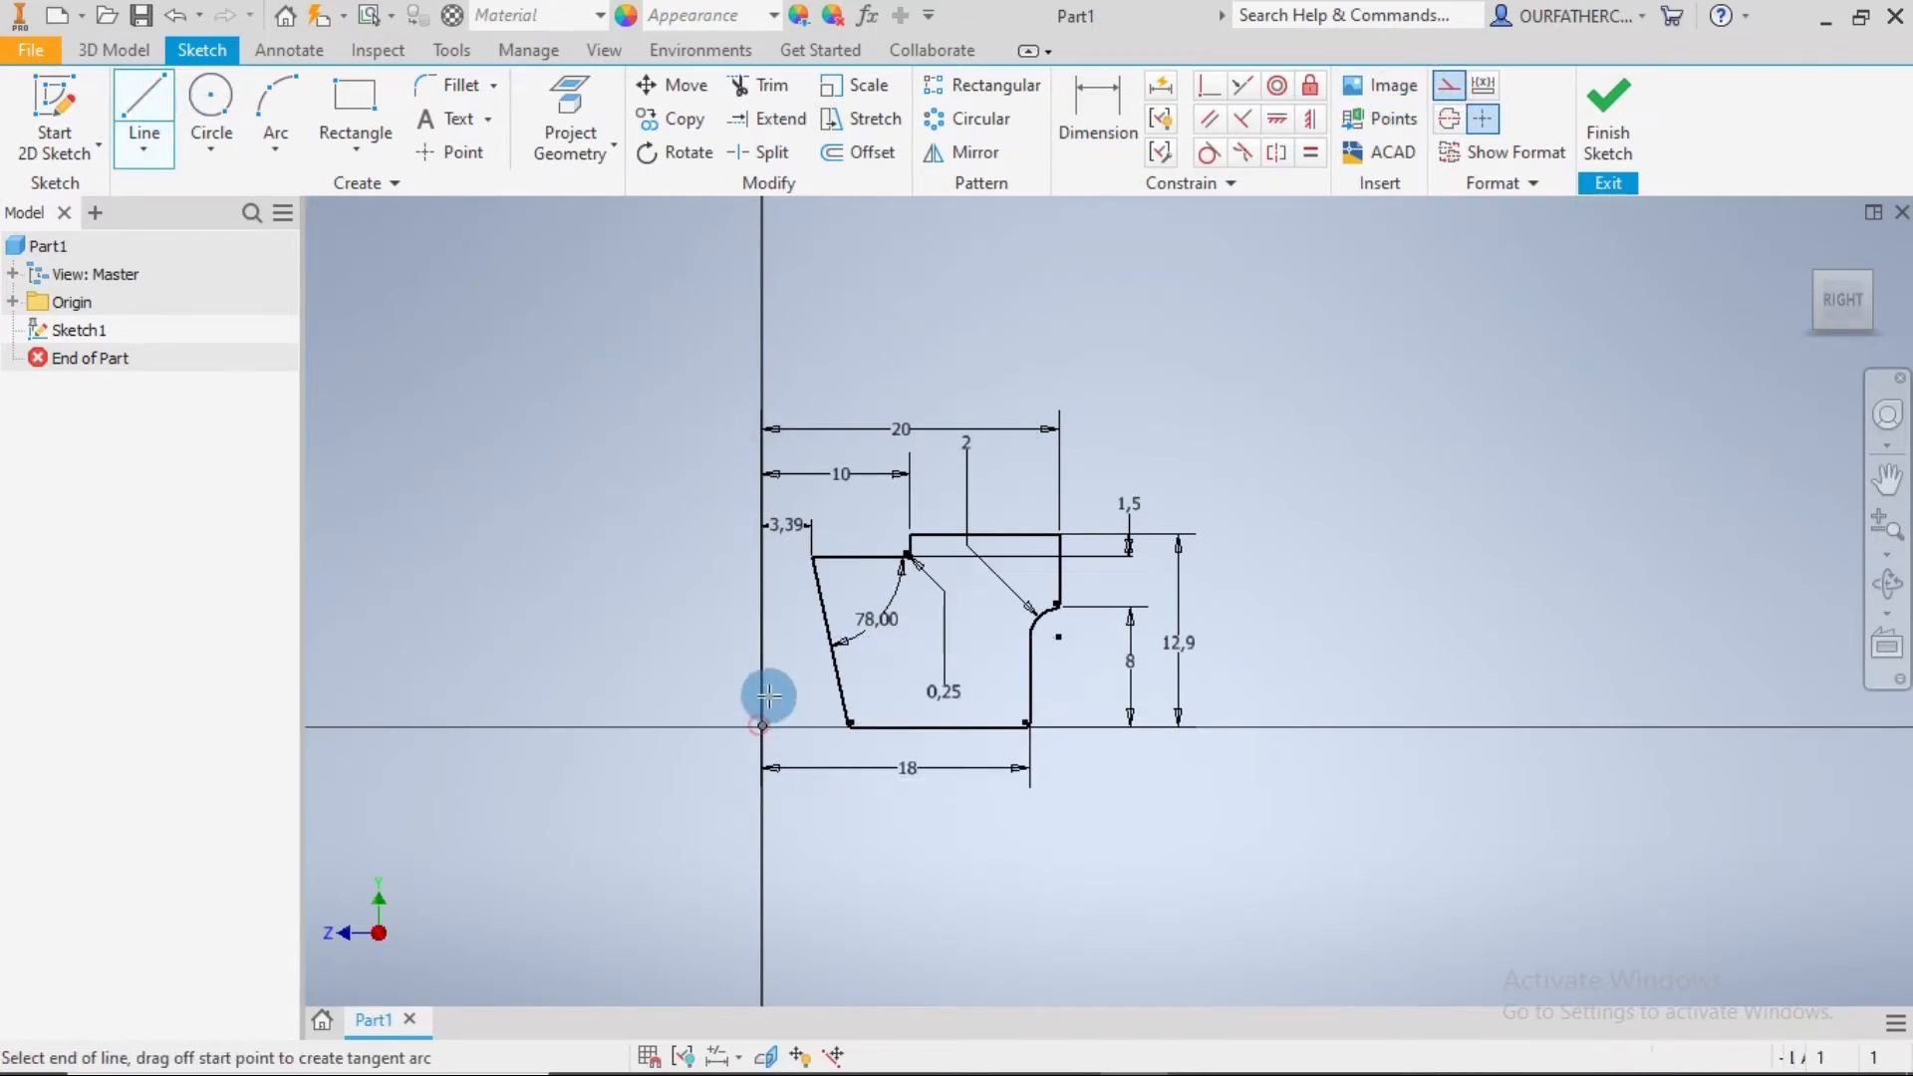
{"action": "left_click", "coordinate": [763, 370]}
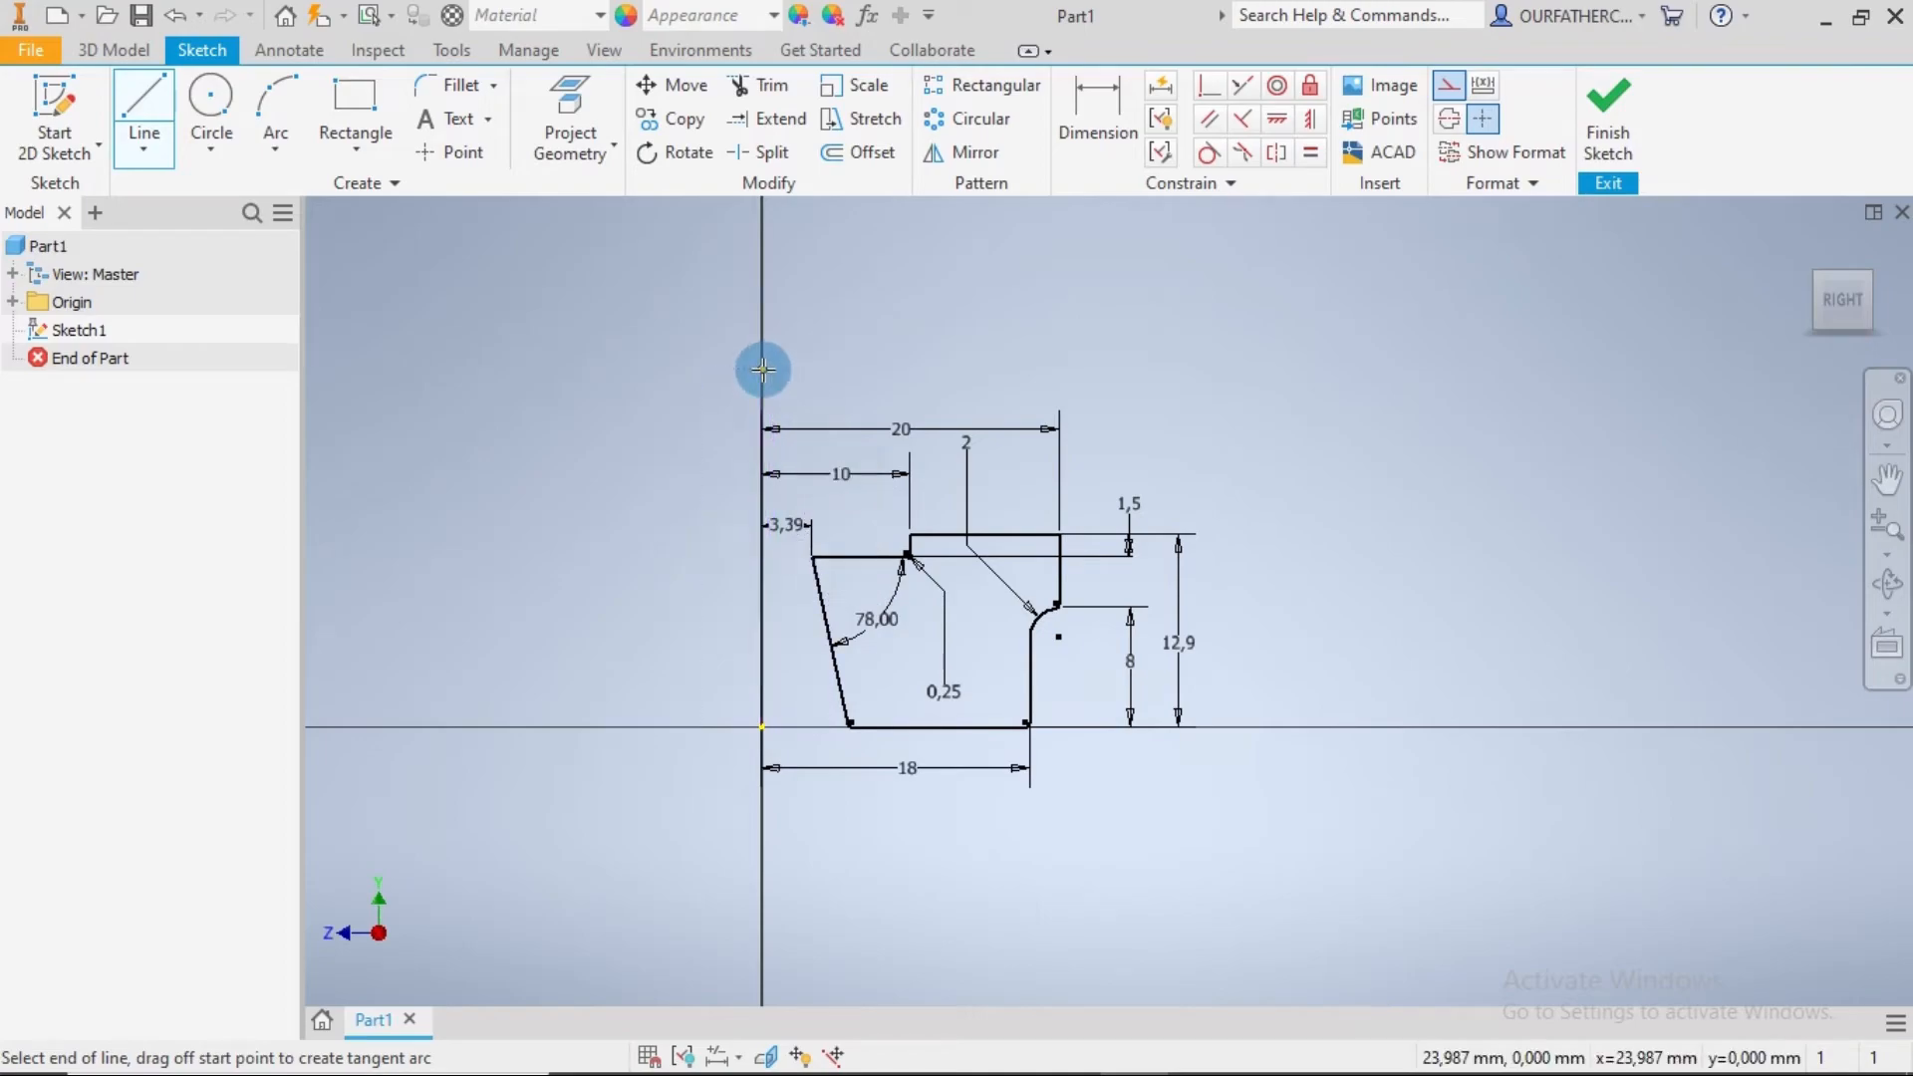
{"action": "key", "text": "Escape"}
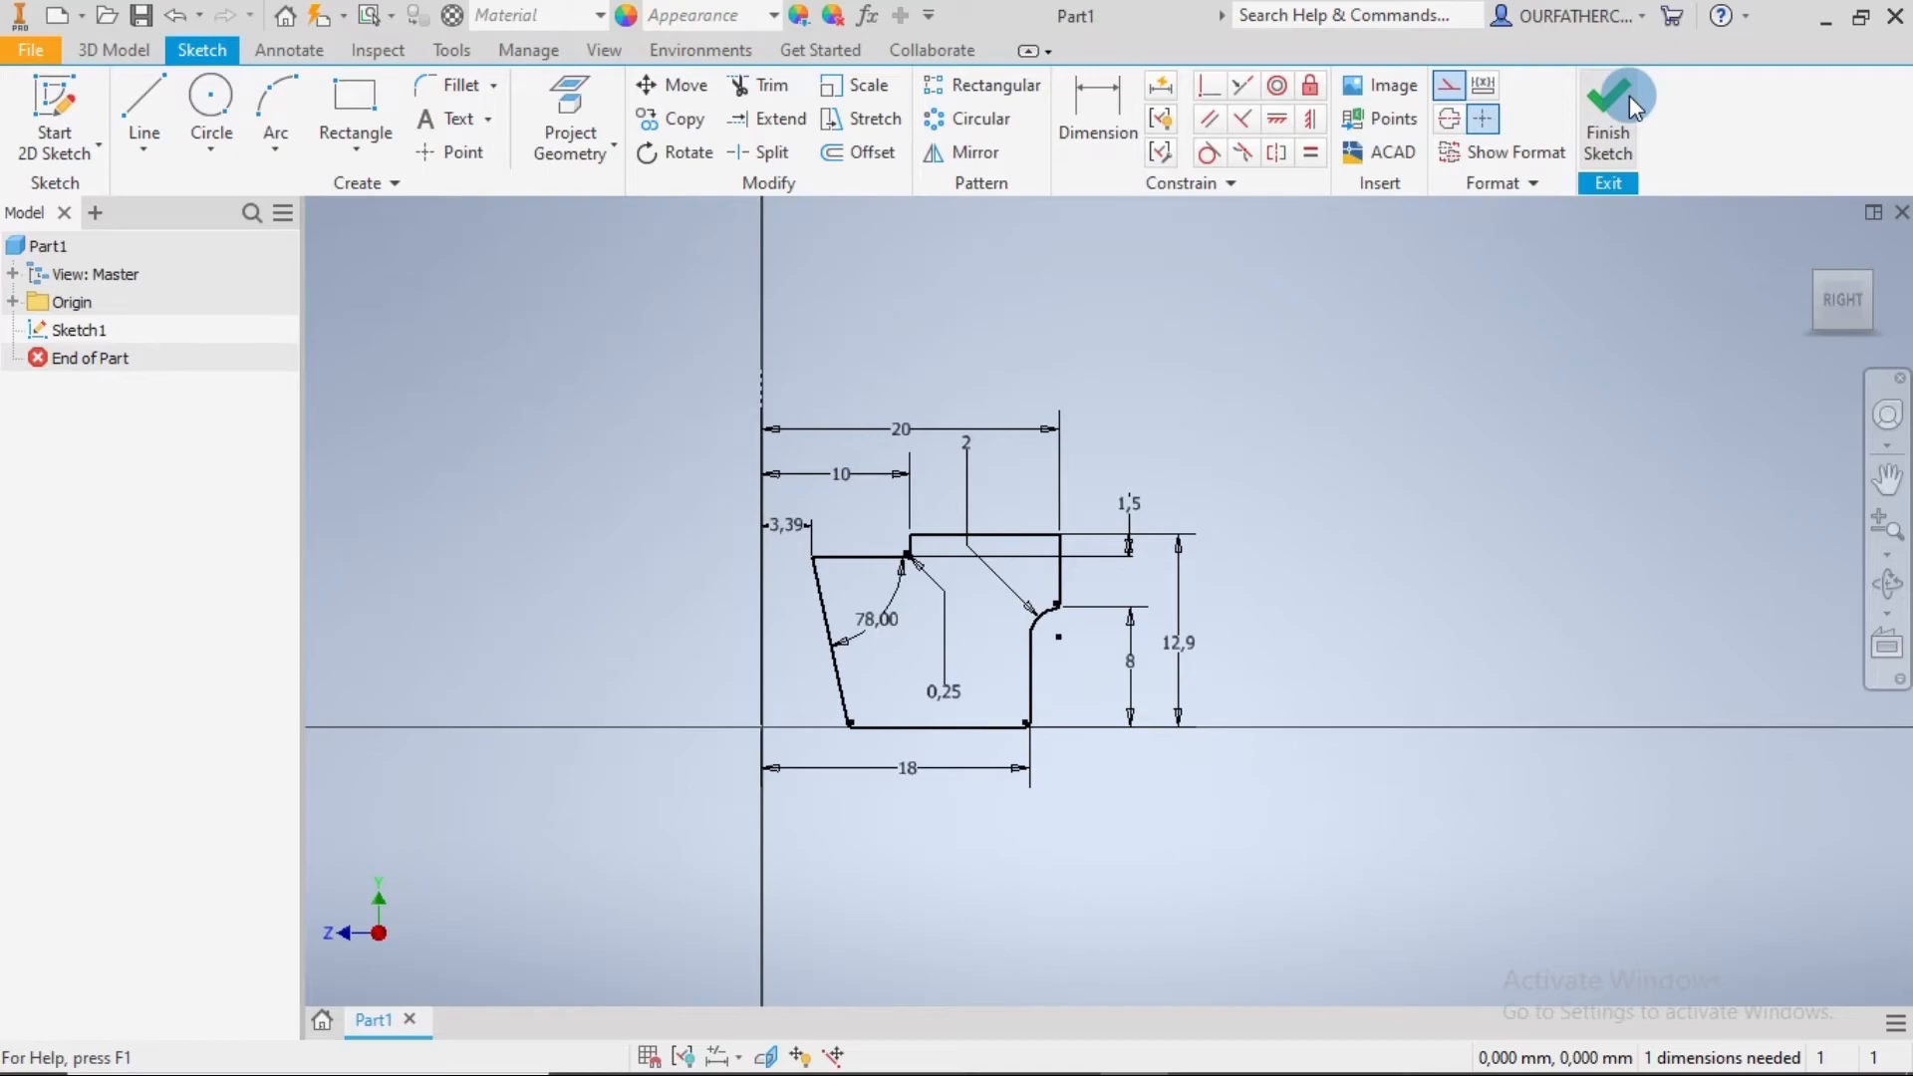
{"action": "scroll", "coordinate": [953, 620], "scroll_direction": "down", "scroll_amount": 5}
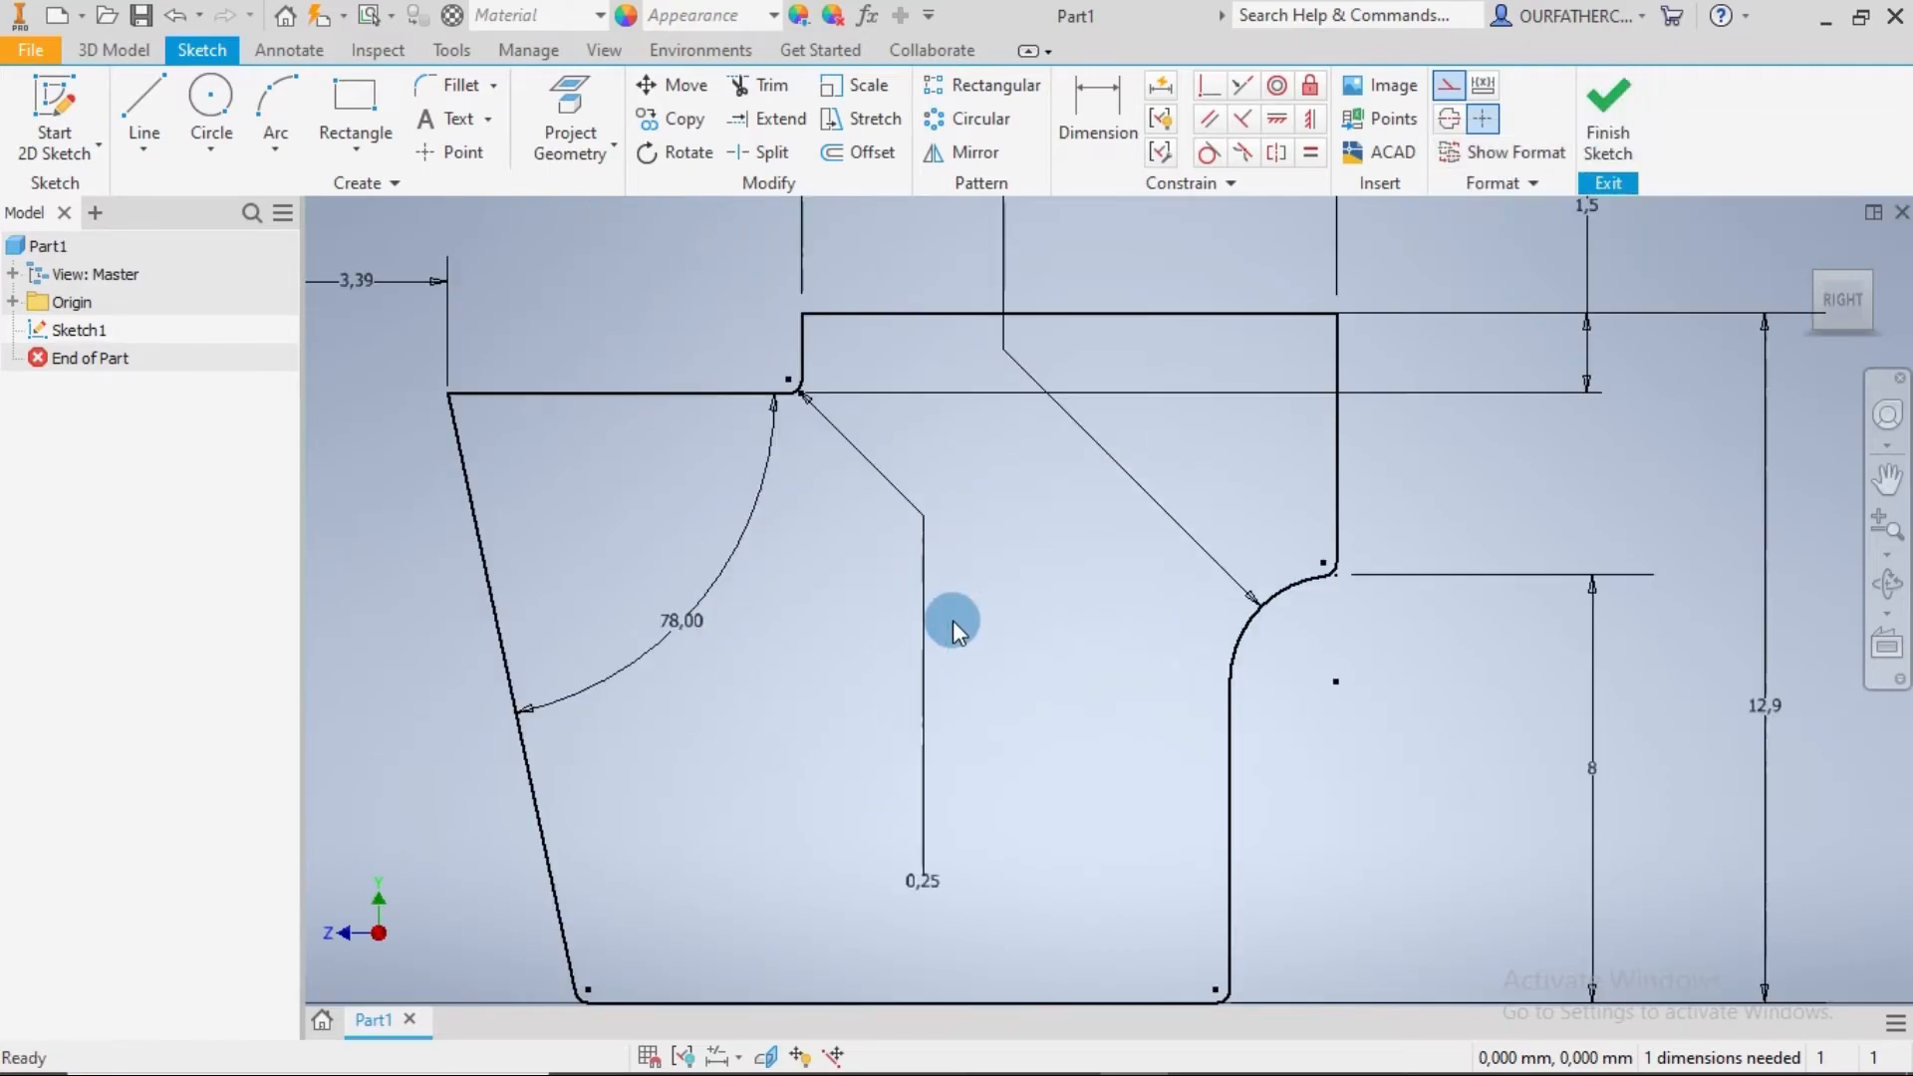
{"action": "scroll", "coordinate": [953, 619], "scroll_direction": "up", "scroll_amount": 2}
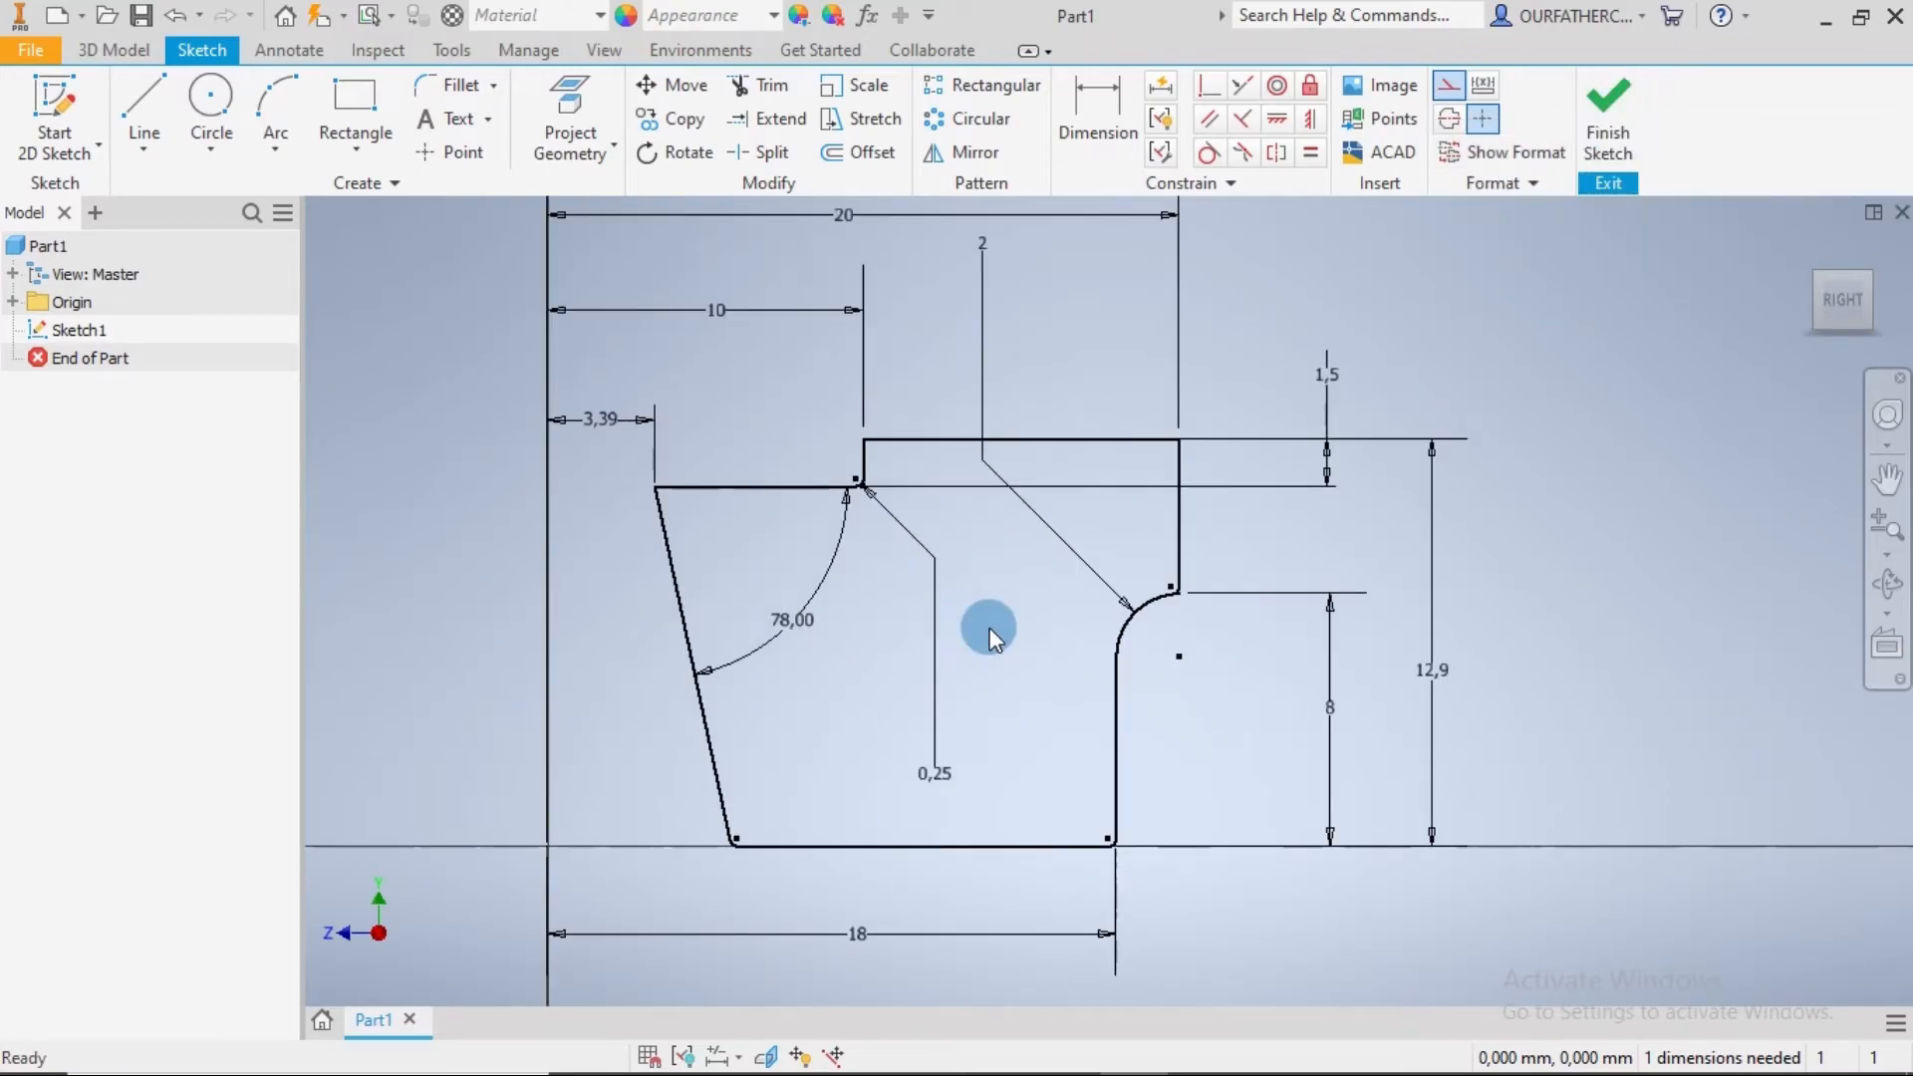
{"action": "scroll", "coordinate": [1088, 640], "scroll_direction": "up", "scroll_amount": 2}
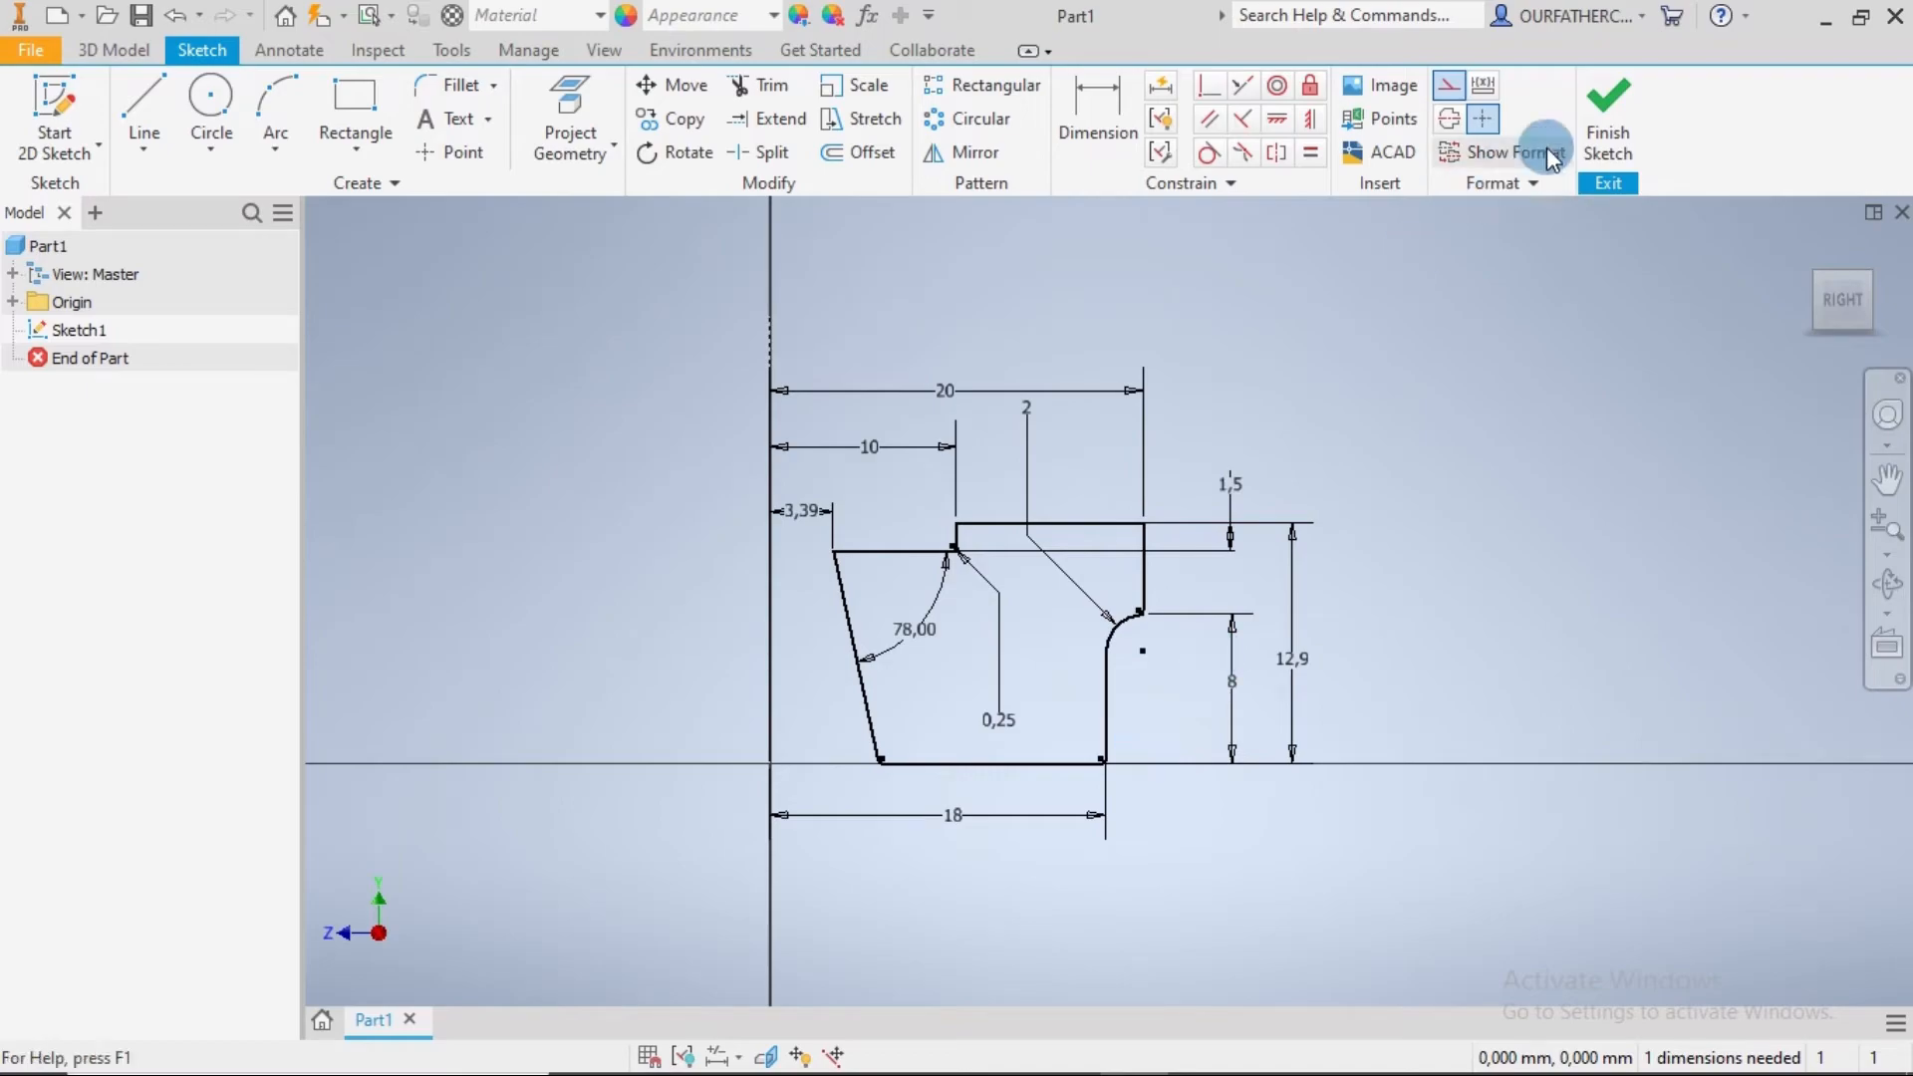
{"action": "left_click", "coordinate": [1606, 115]}
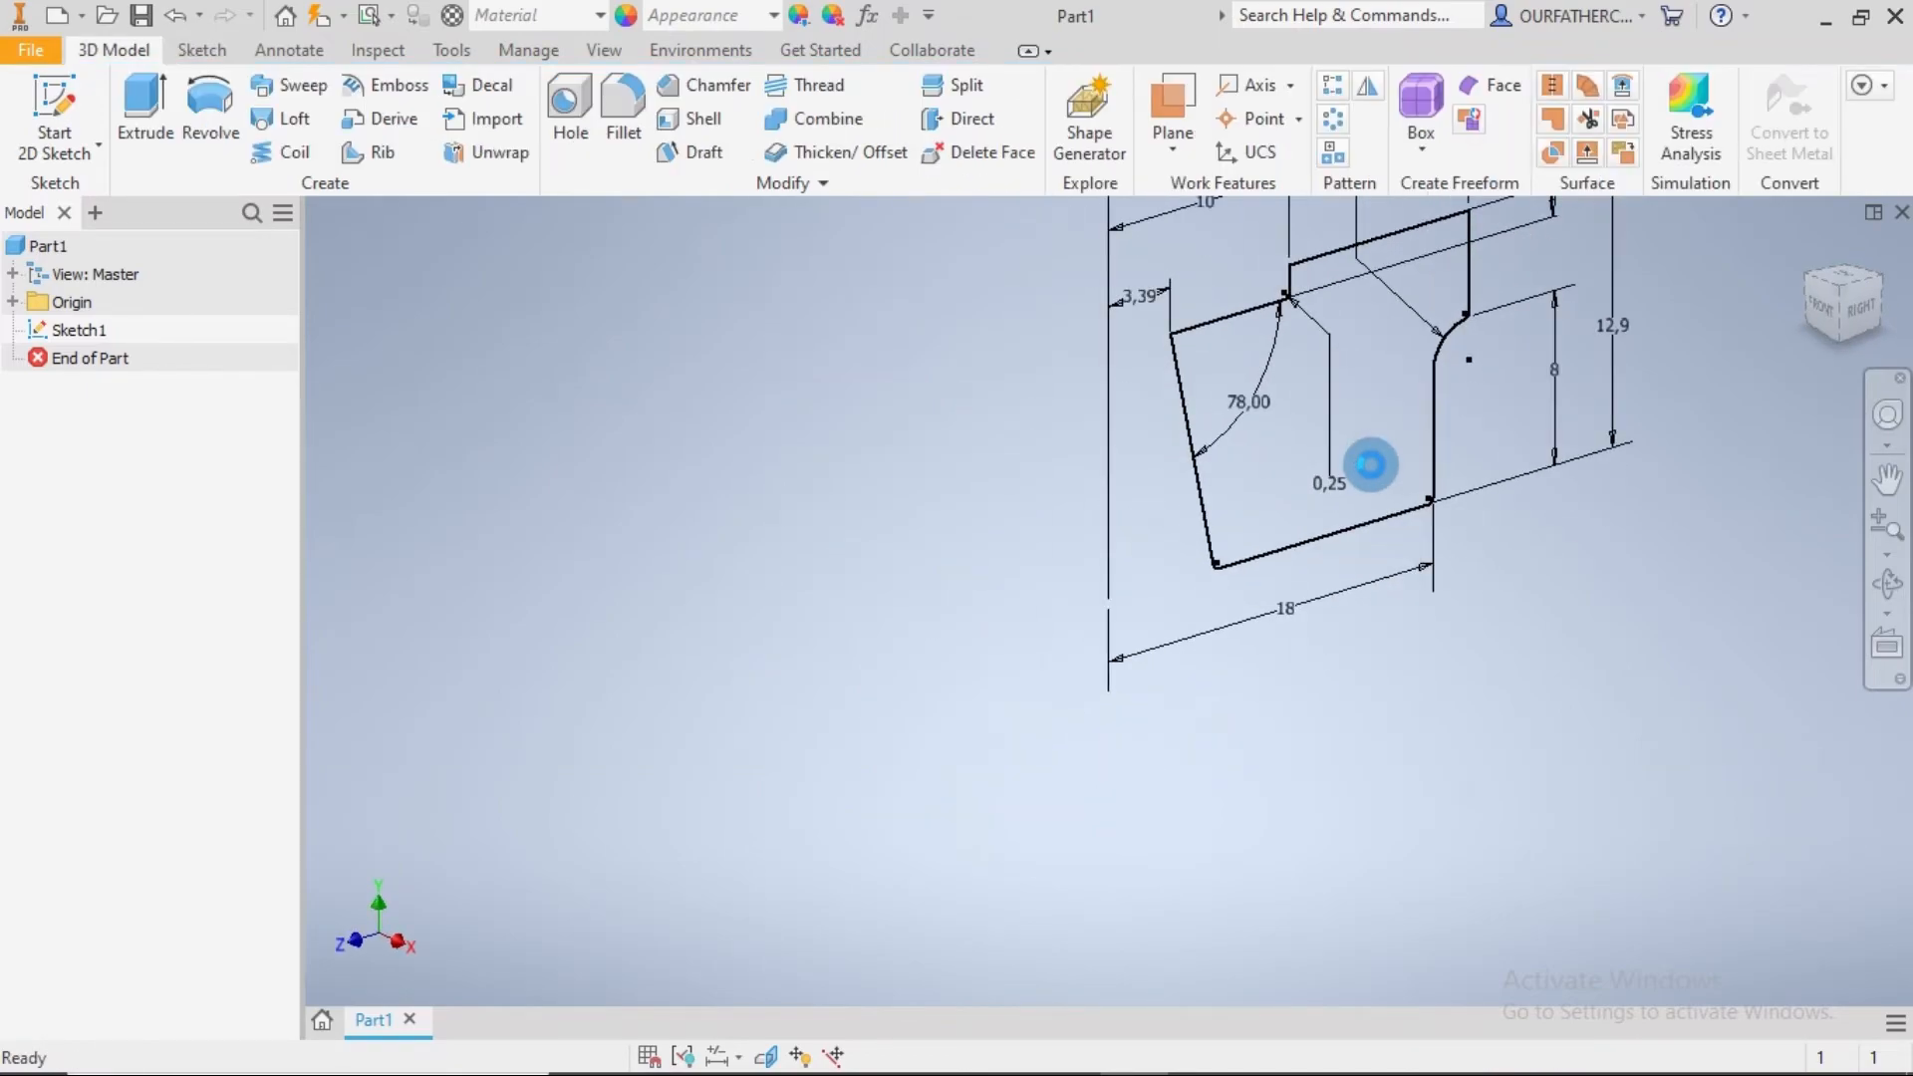
Step: Revolve the closed profile a full 360° around the vertical construction line and restore the home view
{"action": "middle_click_drag", "start_coordinate": [1528, 386], "coordinate": [1323, 525]}
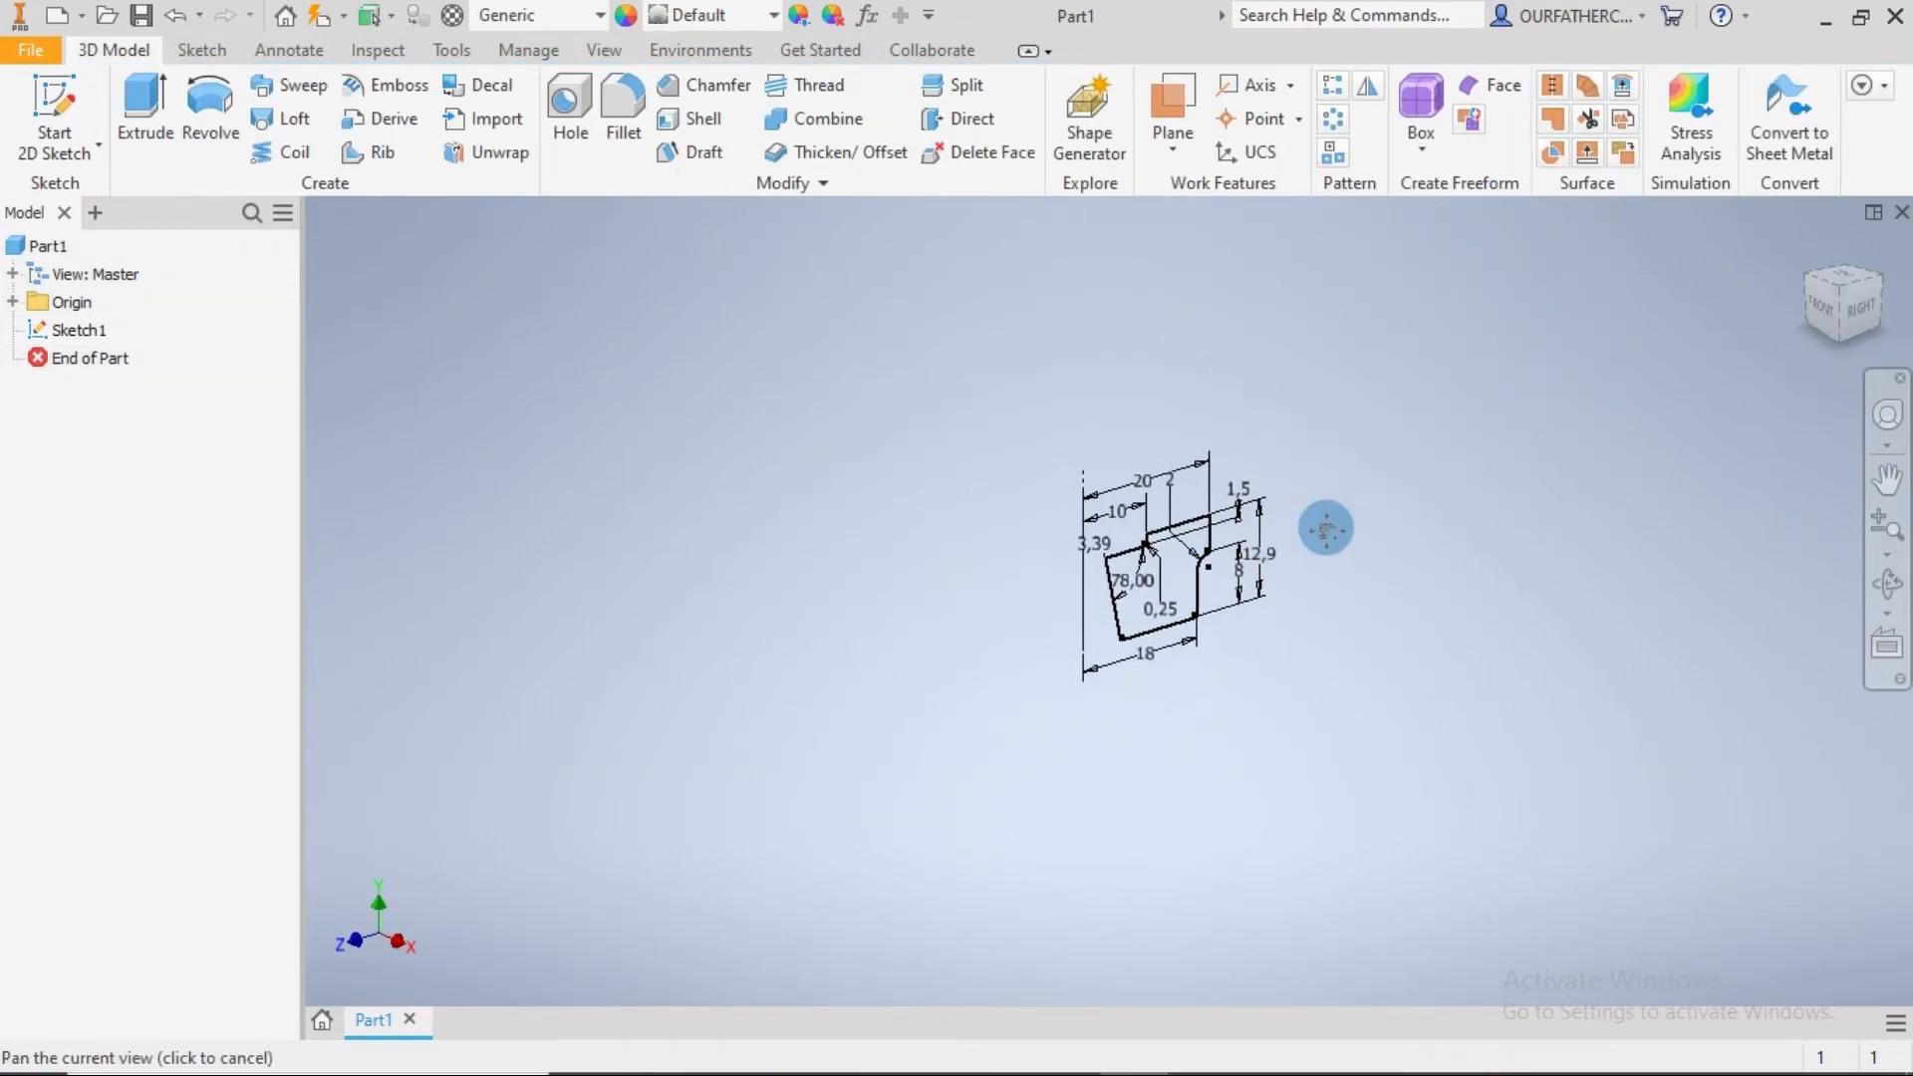
{"action": "scroll", "coordinate": [1102, 598], "scroll_direction": "down", "scroll_amount": 2}
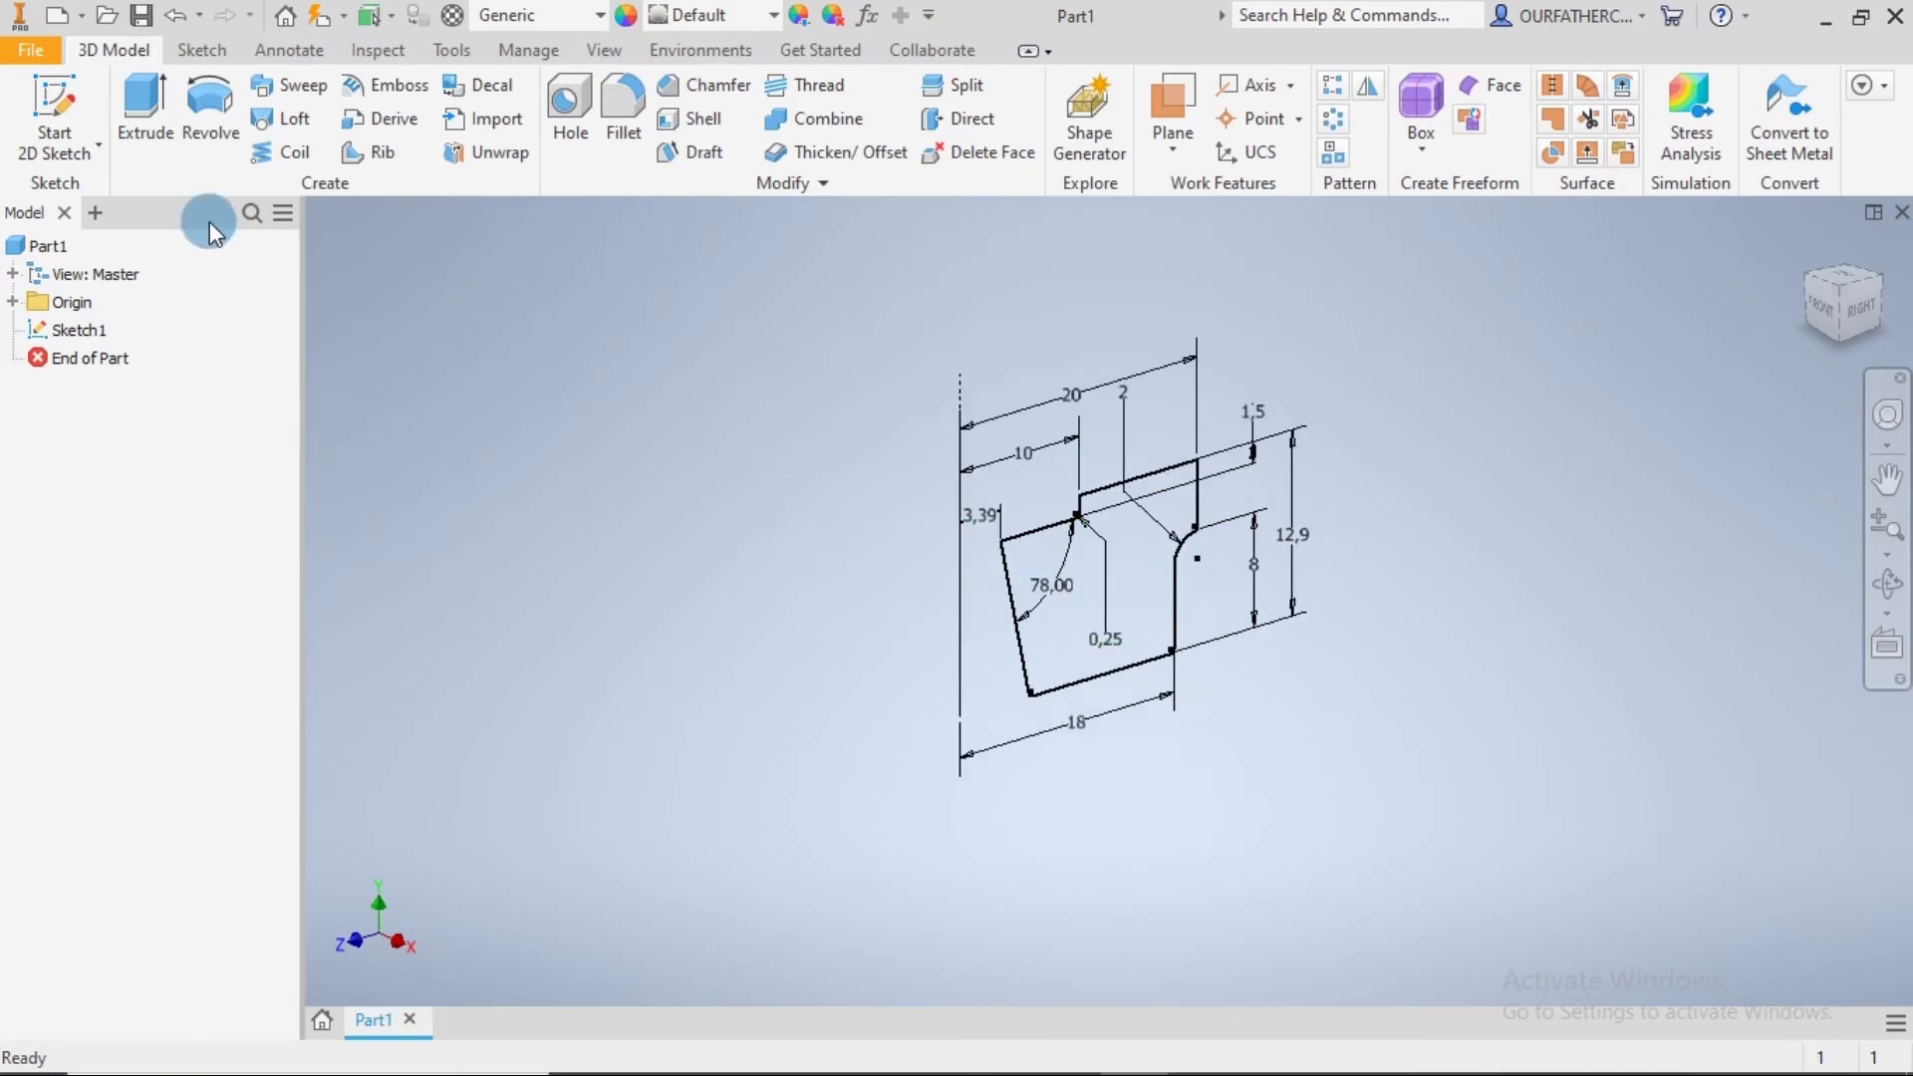
{"action": "left_click", "coordinate": [210, 100]}
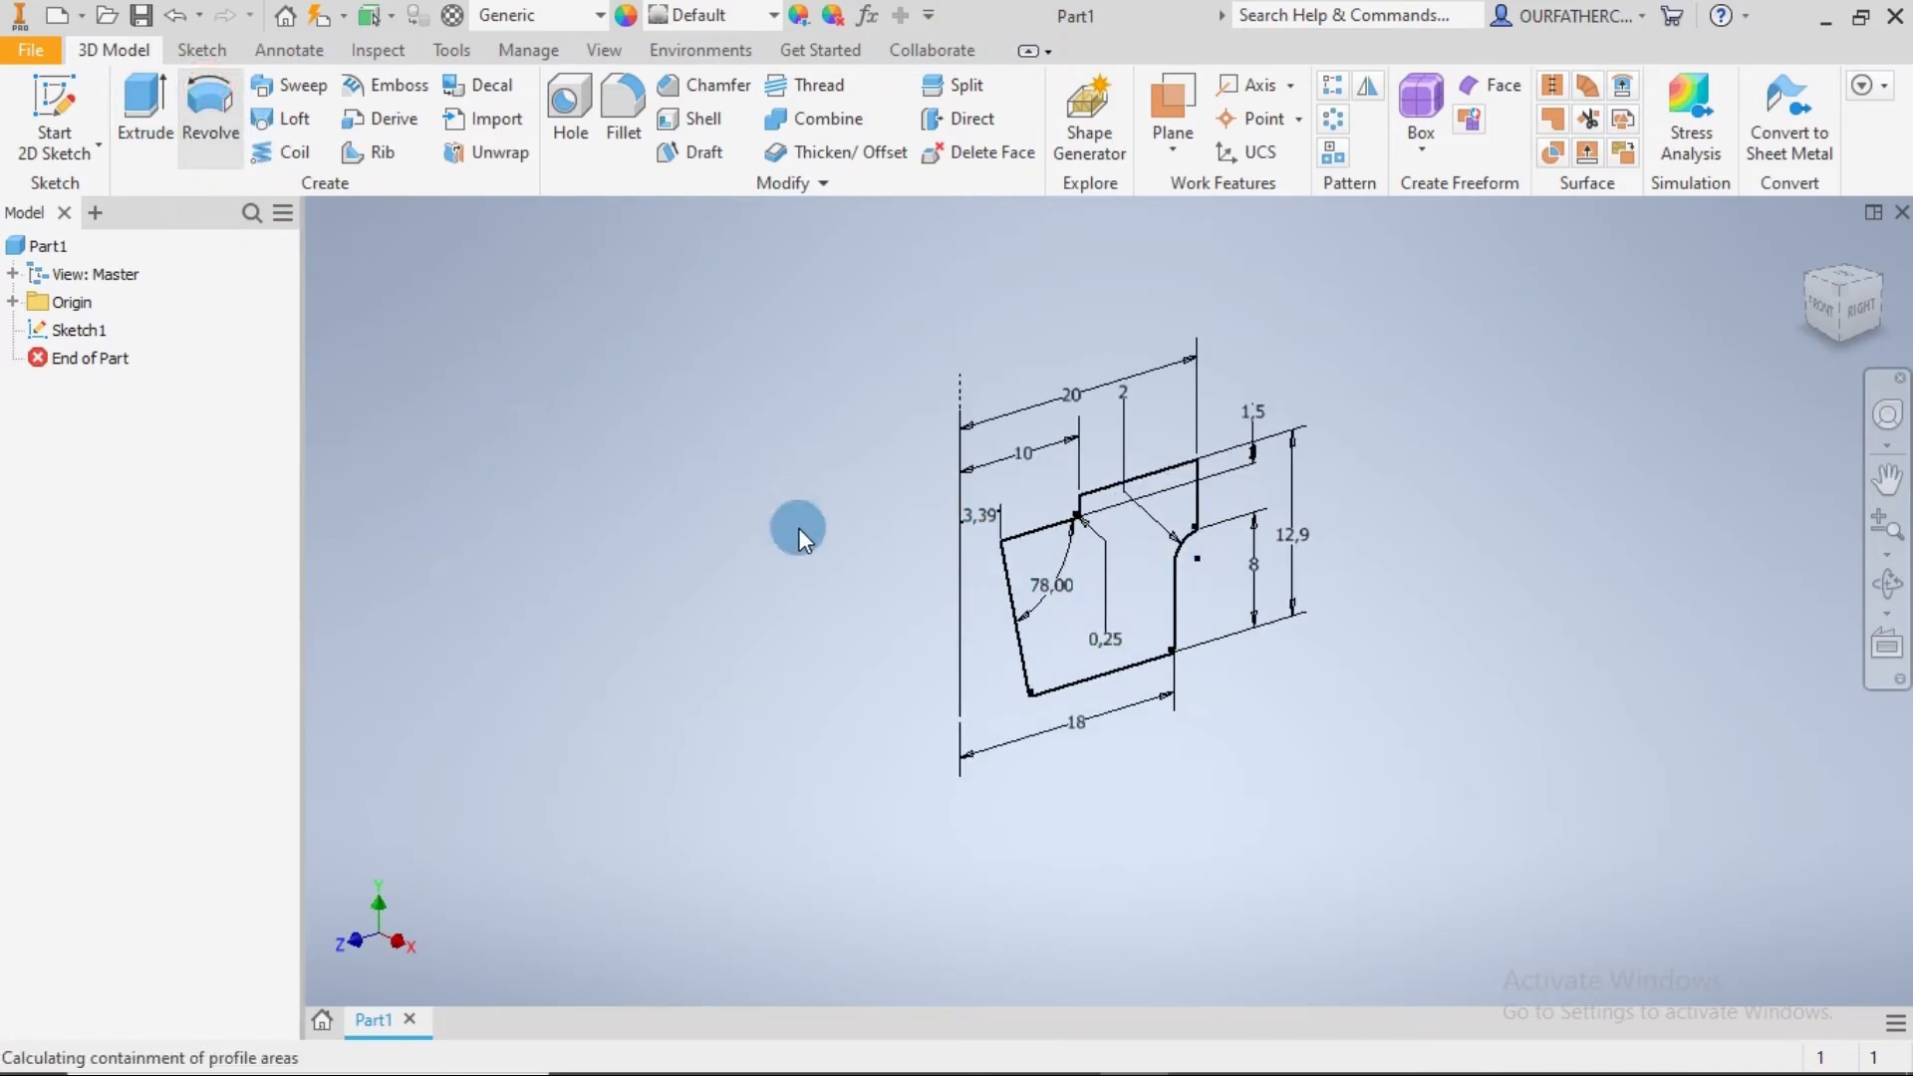
{"action": "left_click", "coordinate": [957, 605]}
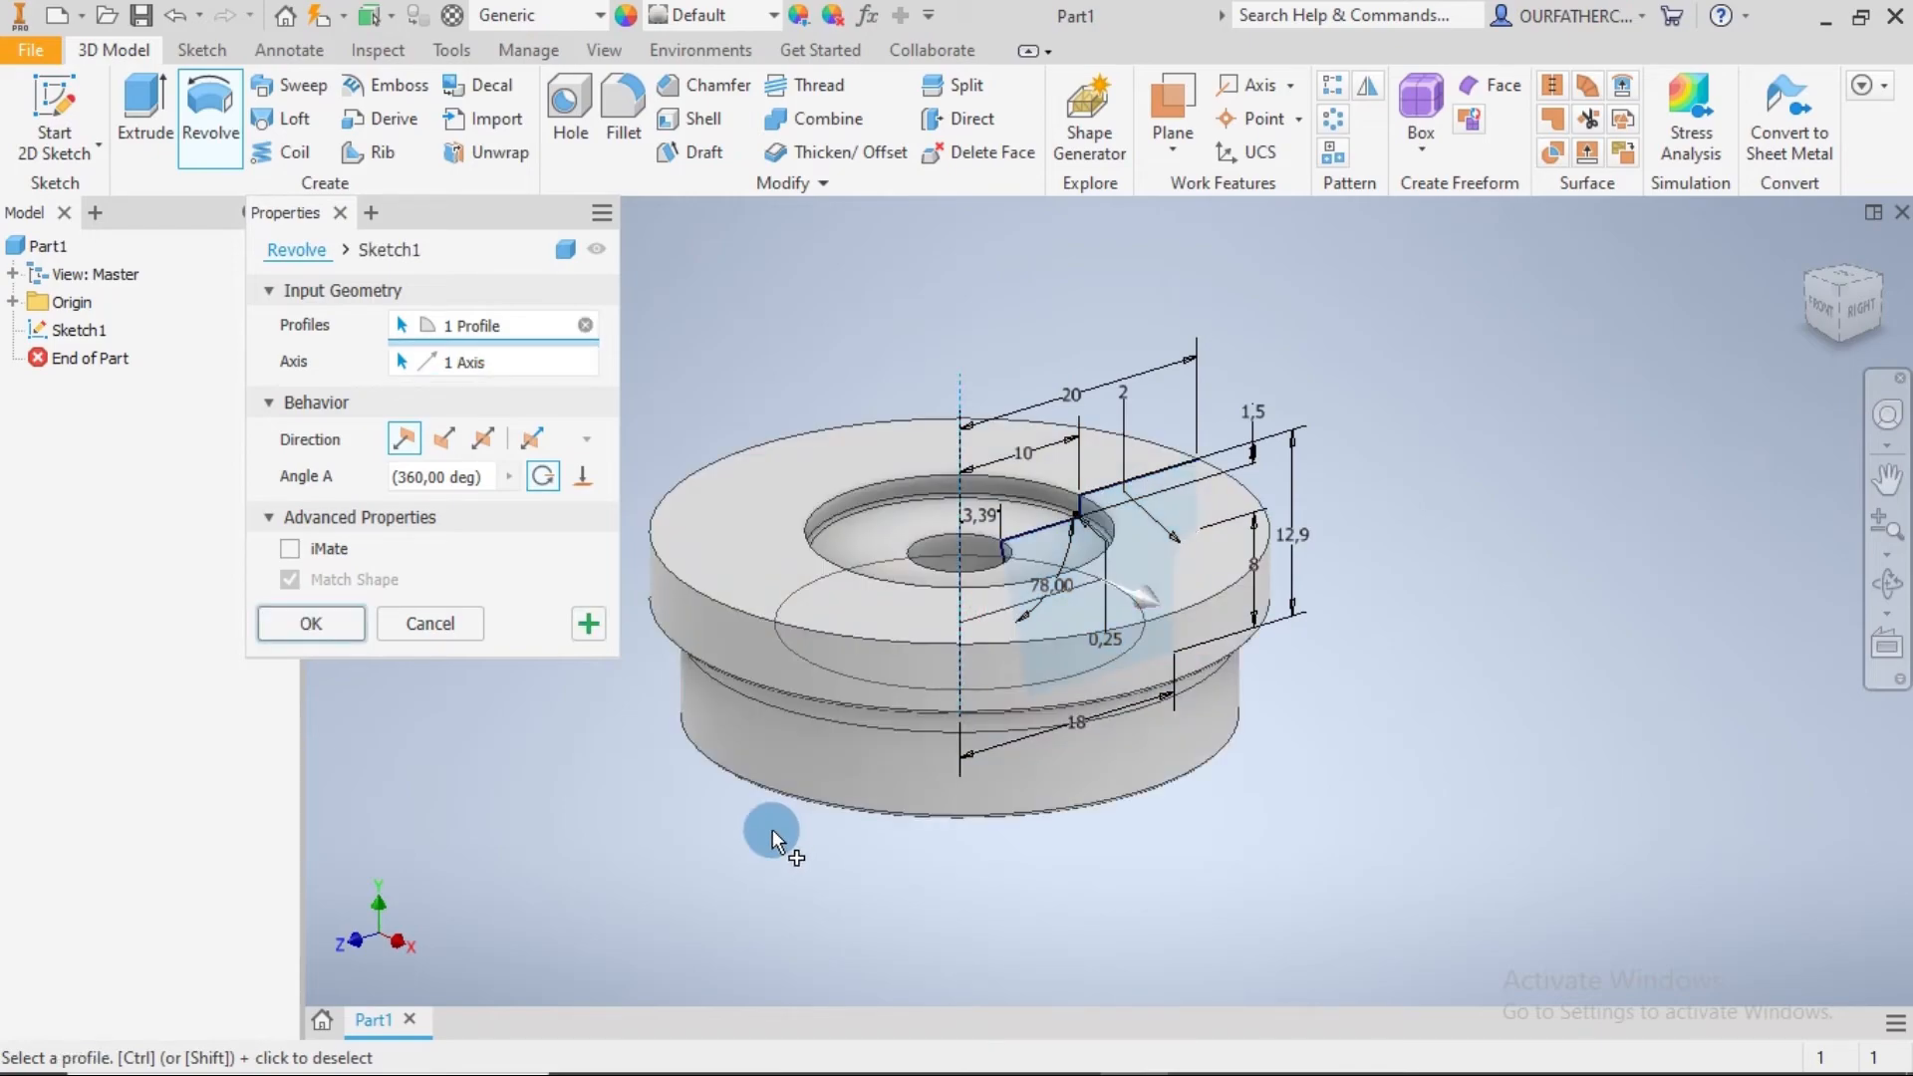
{"action": "middle_click_drag", "start_coordinate": [1323, 879], "coordinate": [1268, 890], "text": "shift"}
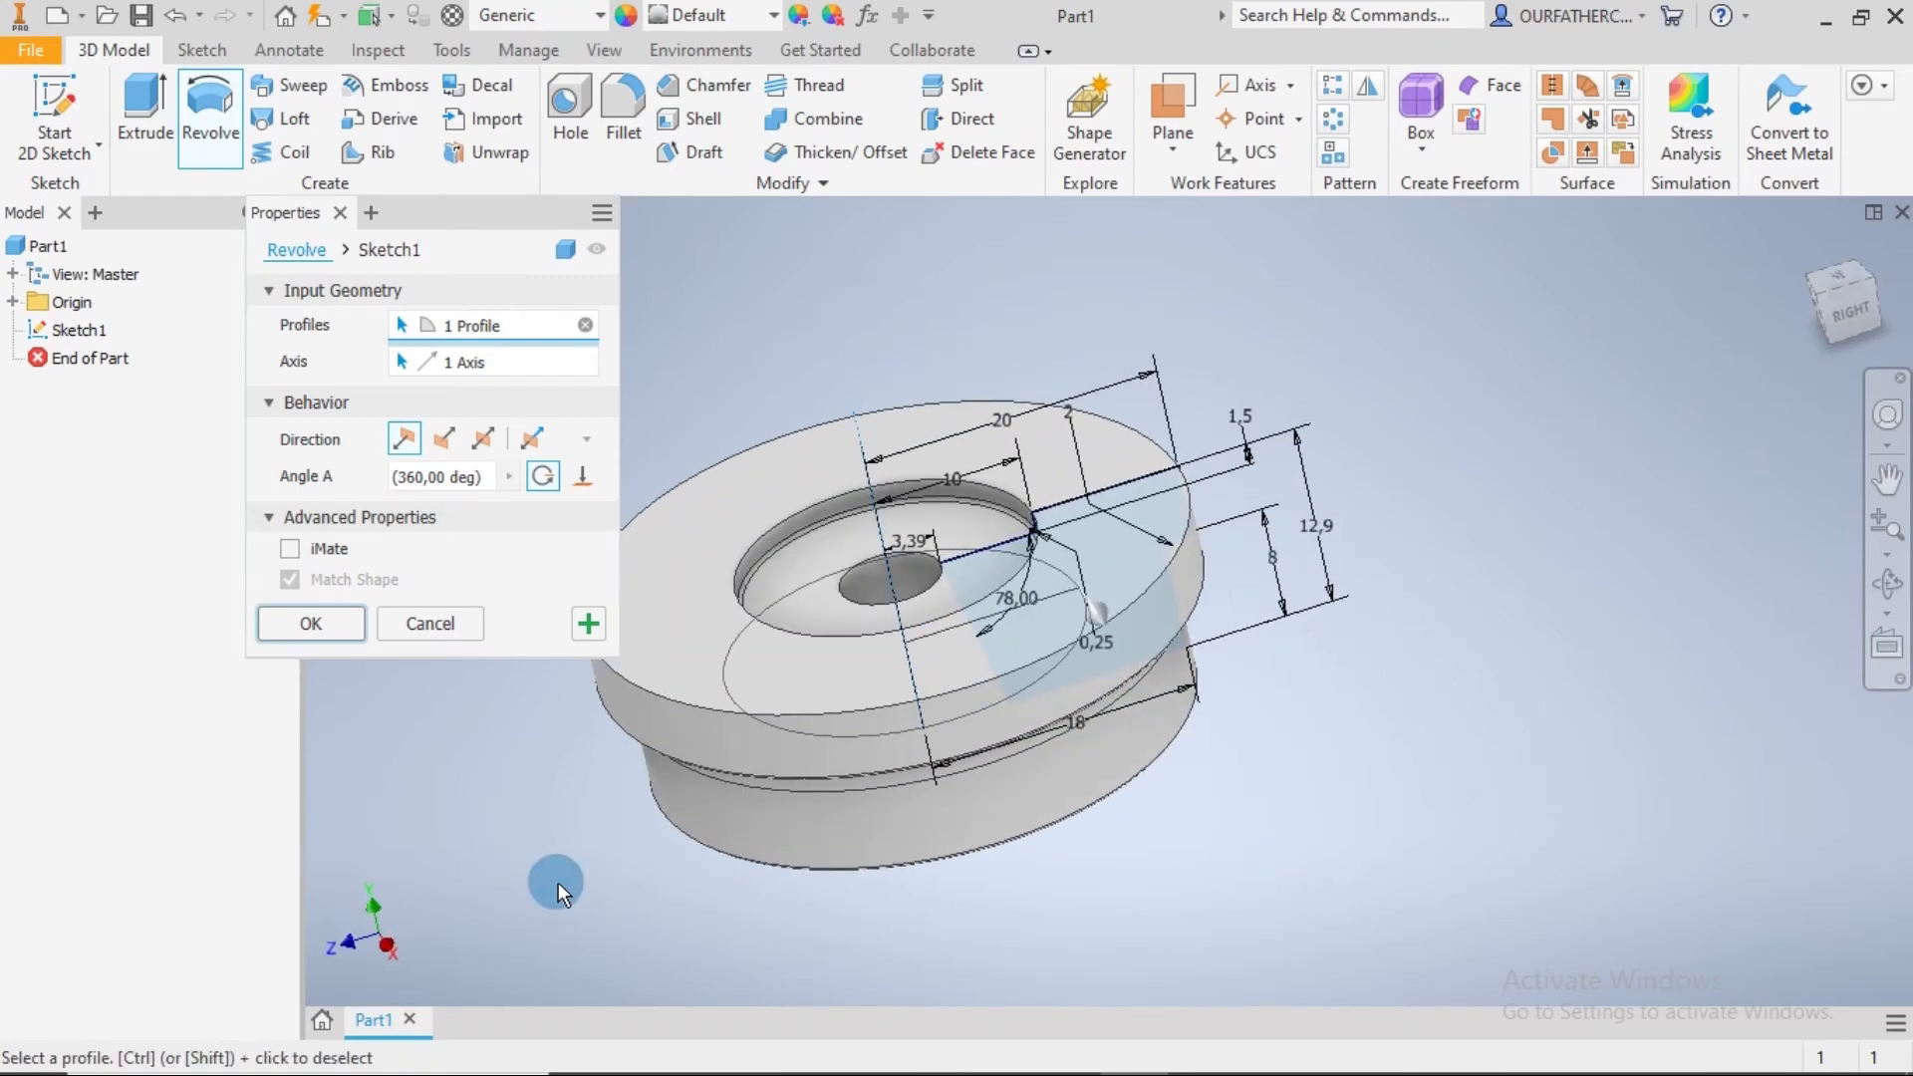
{"action": "left_click", "coordinate": [337, 624]}
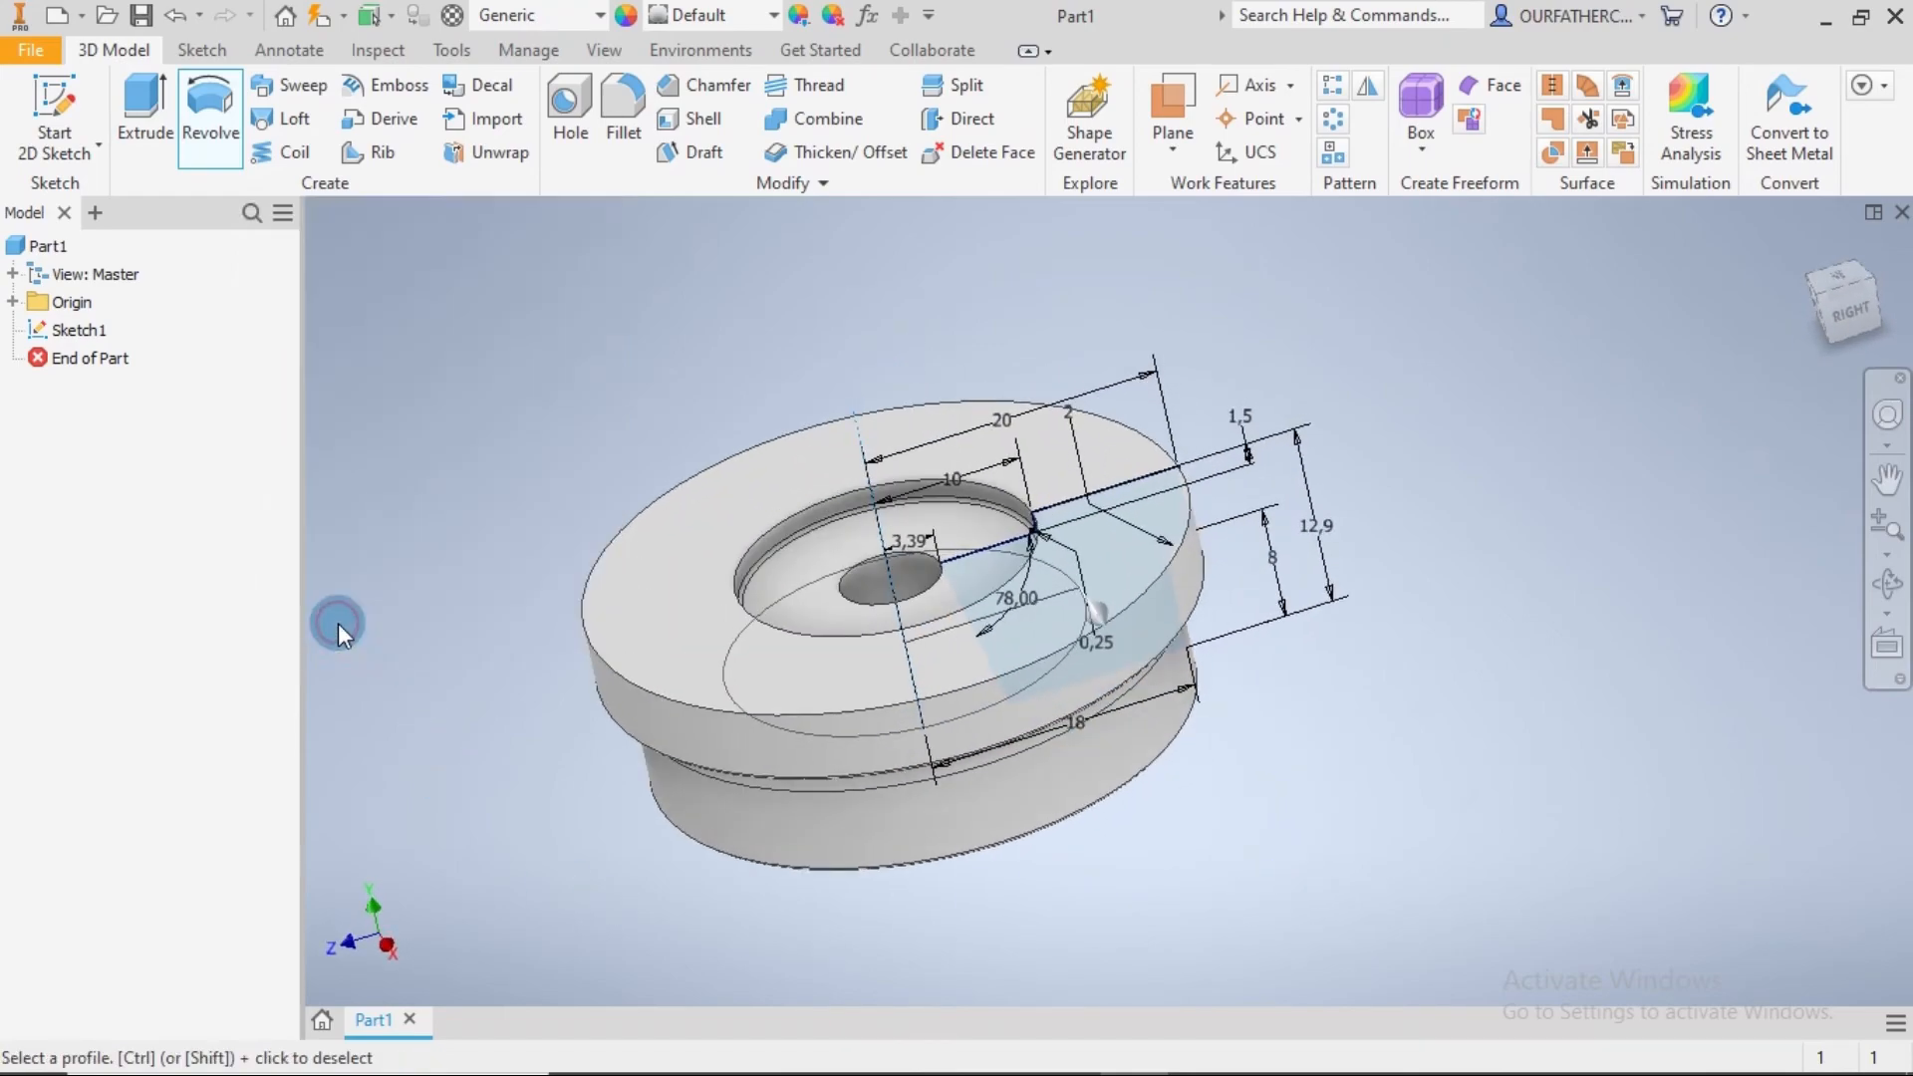
{"action": "left_click", "coordinate": [1805, 249]}
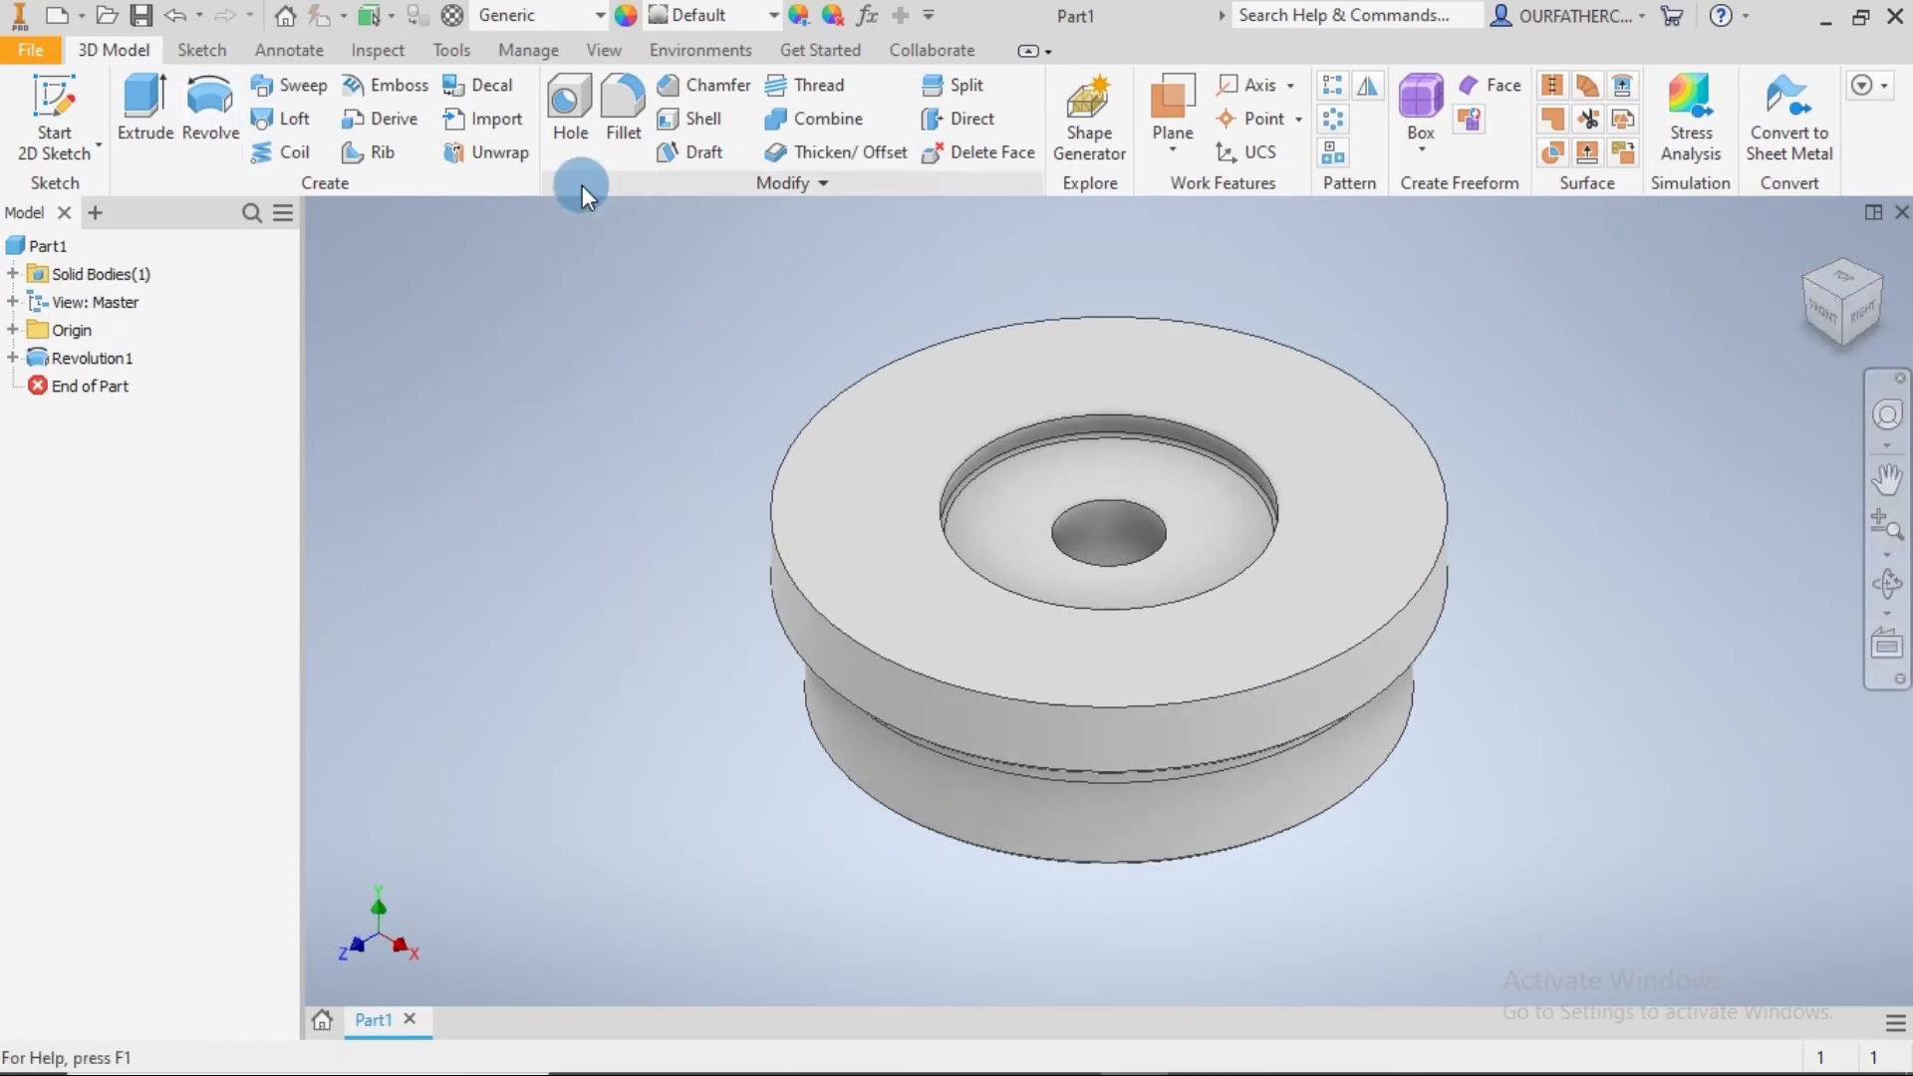
Step: Show a half section view of the part cut along the YZ plane with zero offset
{"action": "left_click", "coordinate": [583, 49]}
{"action": "left_click", "coordinate": [360, 123]}
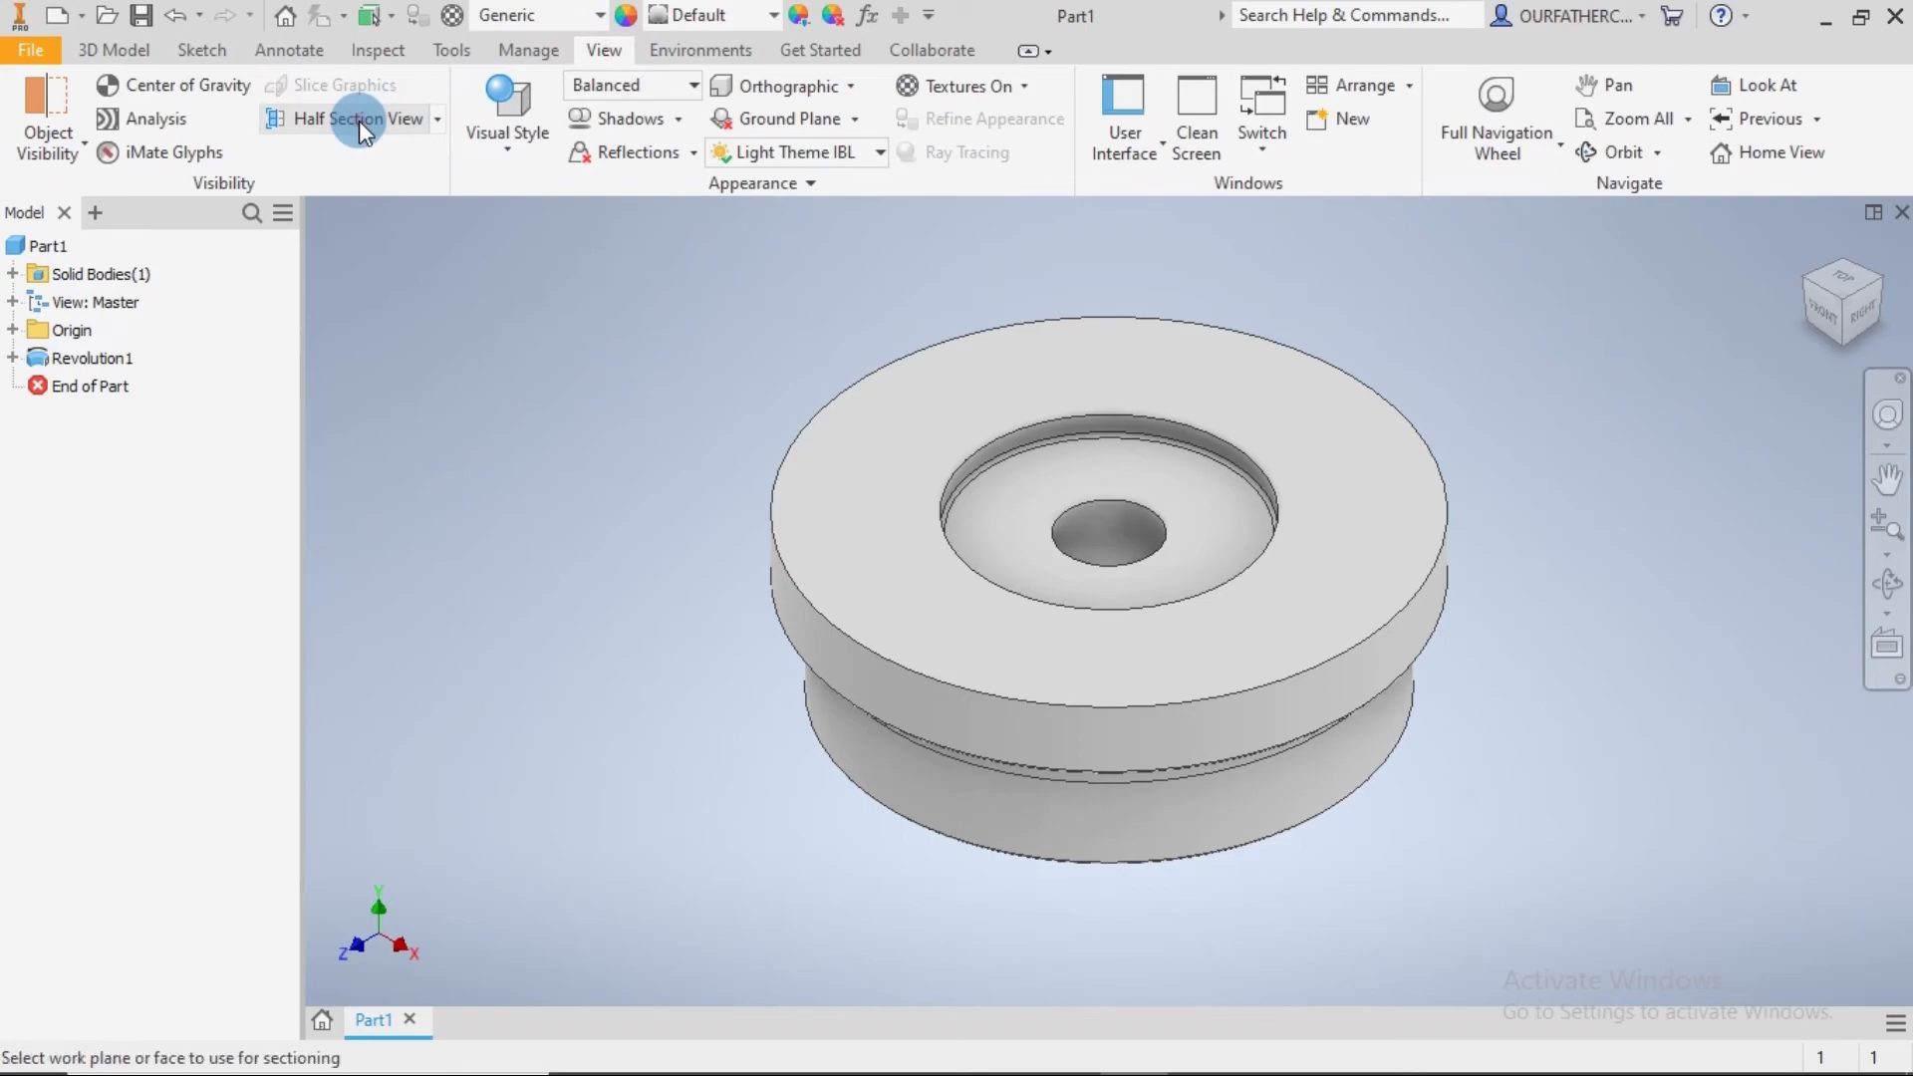
{"action": "left_click", "coordinate": [22, 329]}
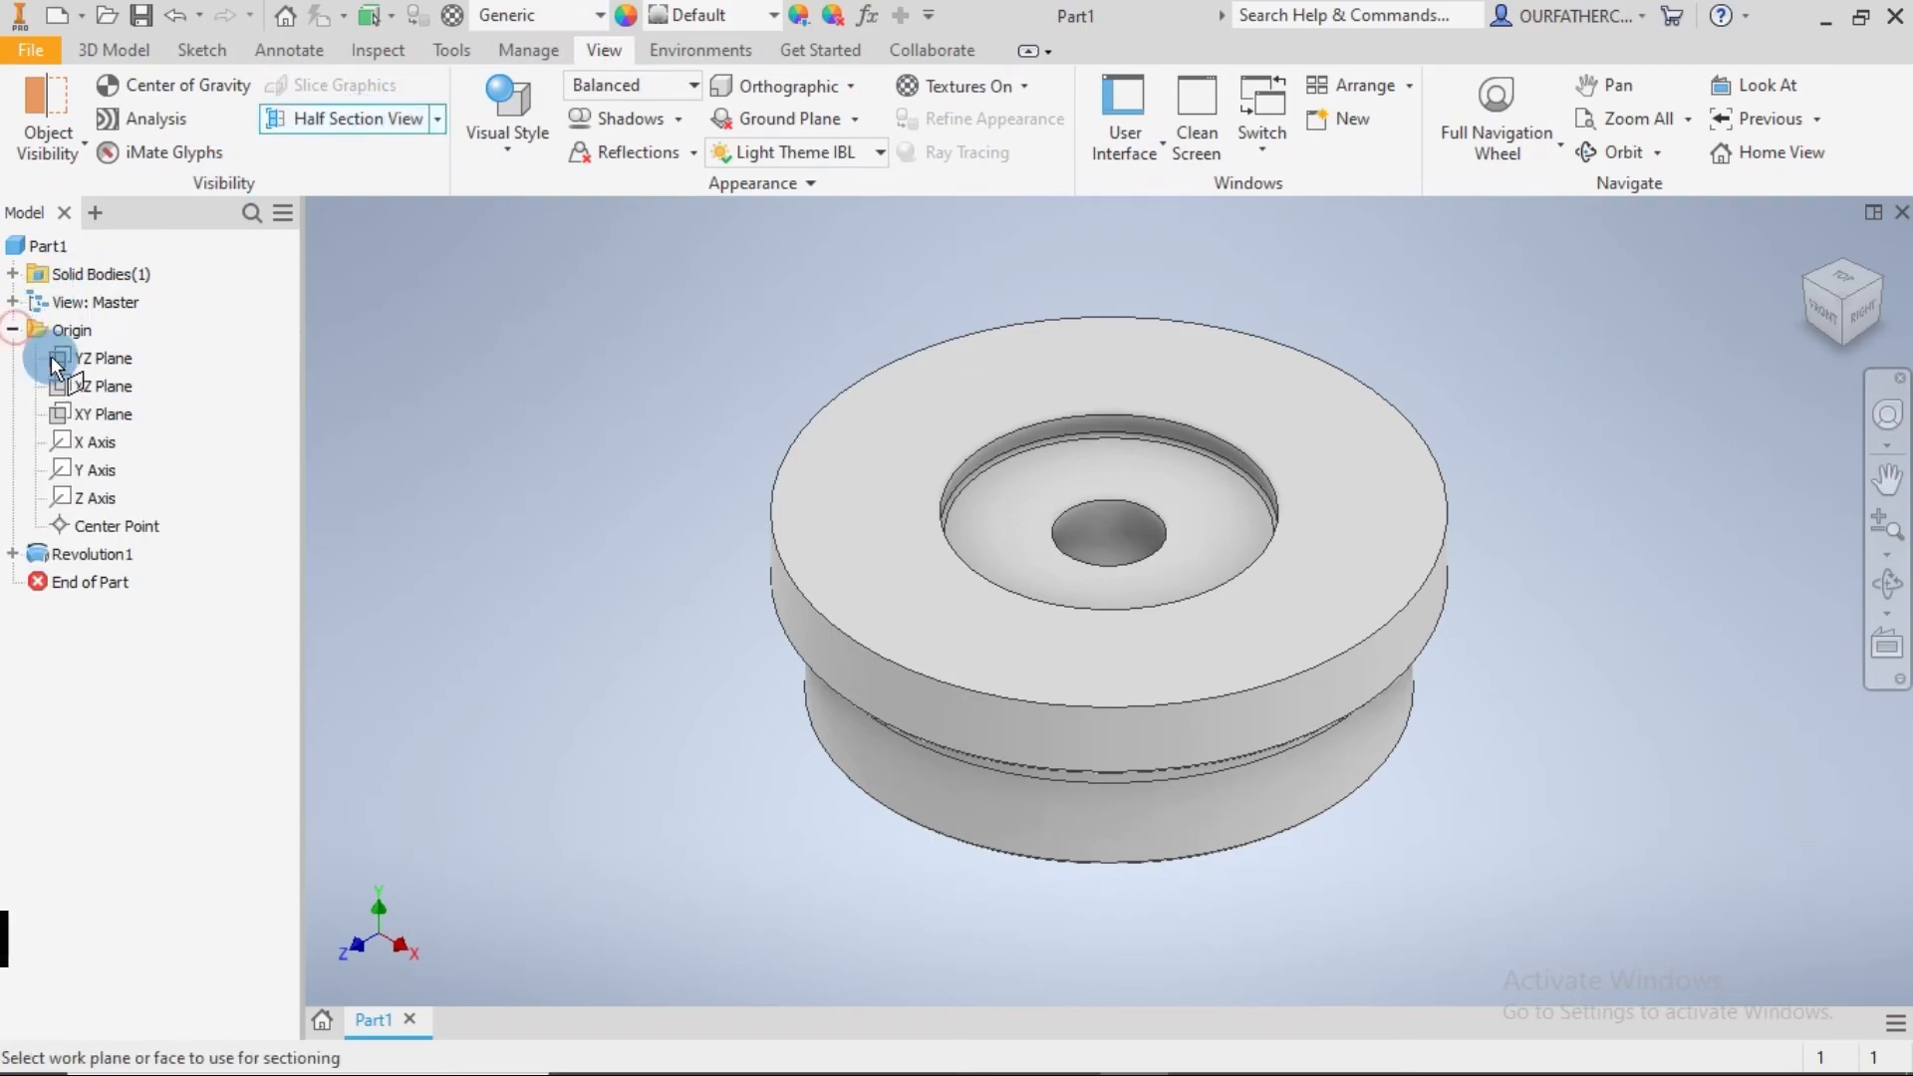
{"action": "left_click", "coordinate": [89, 384]}
{"action": "left_click", "coordinate": [89, 360]}
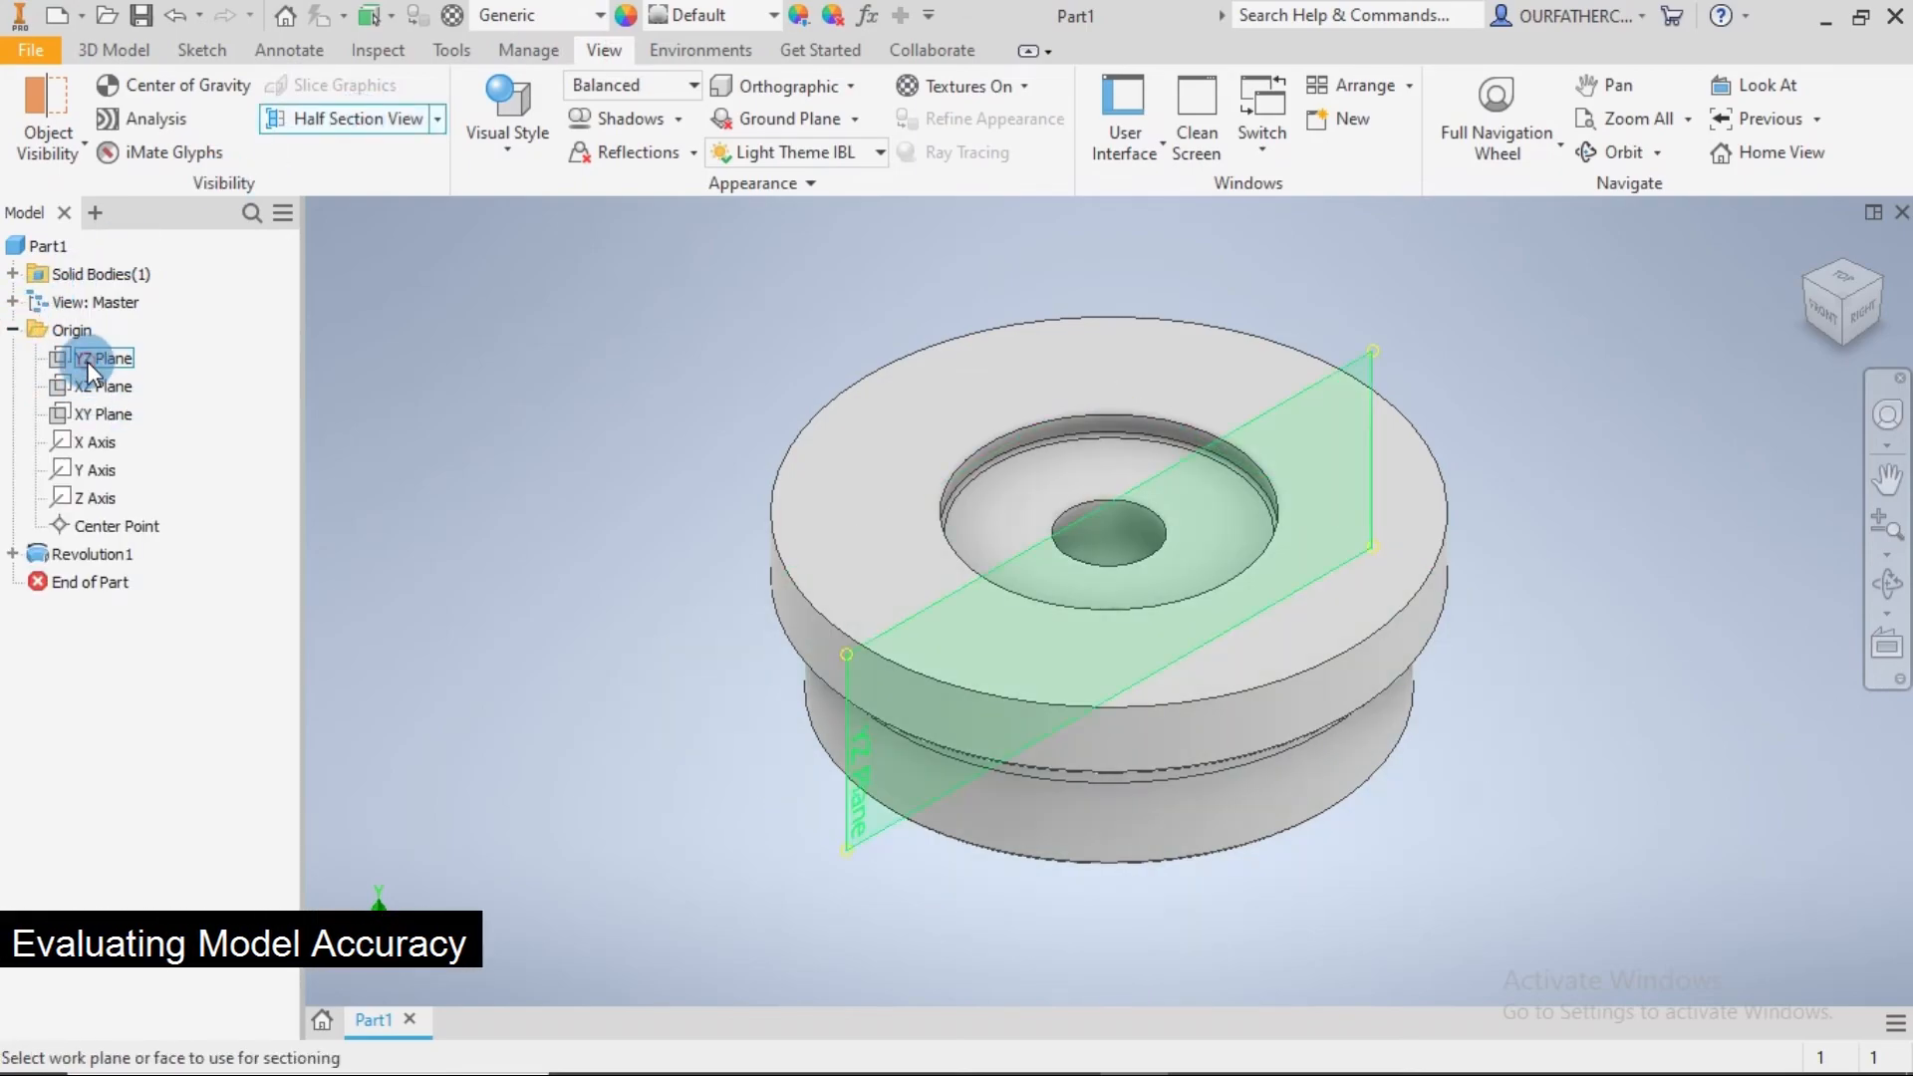
{"action": "left_click", "coordinate": [87, 360]}
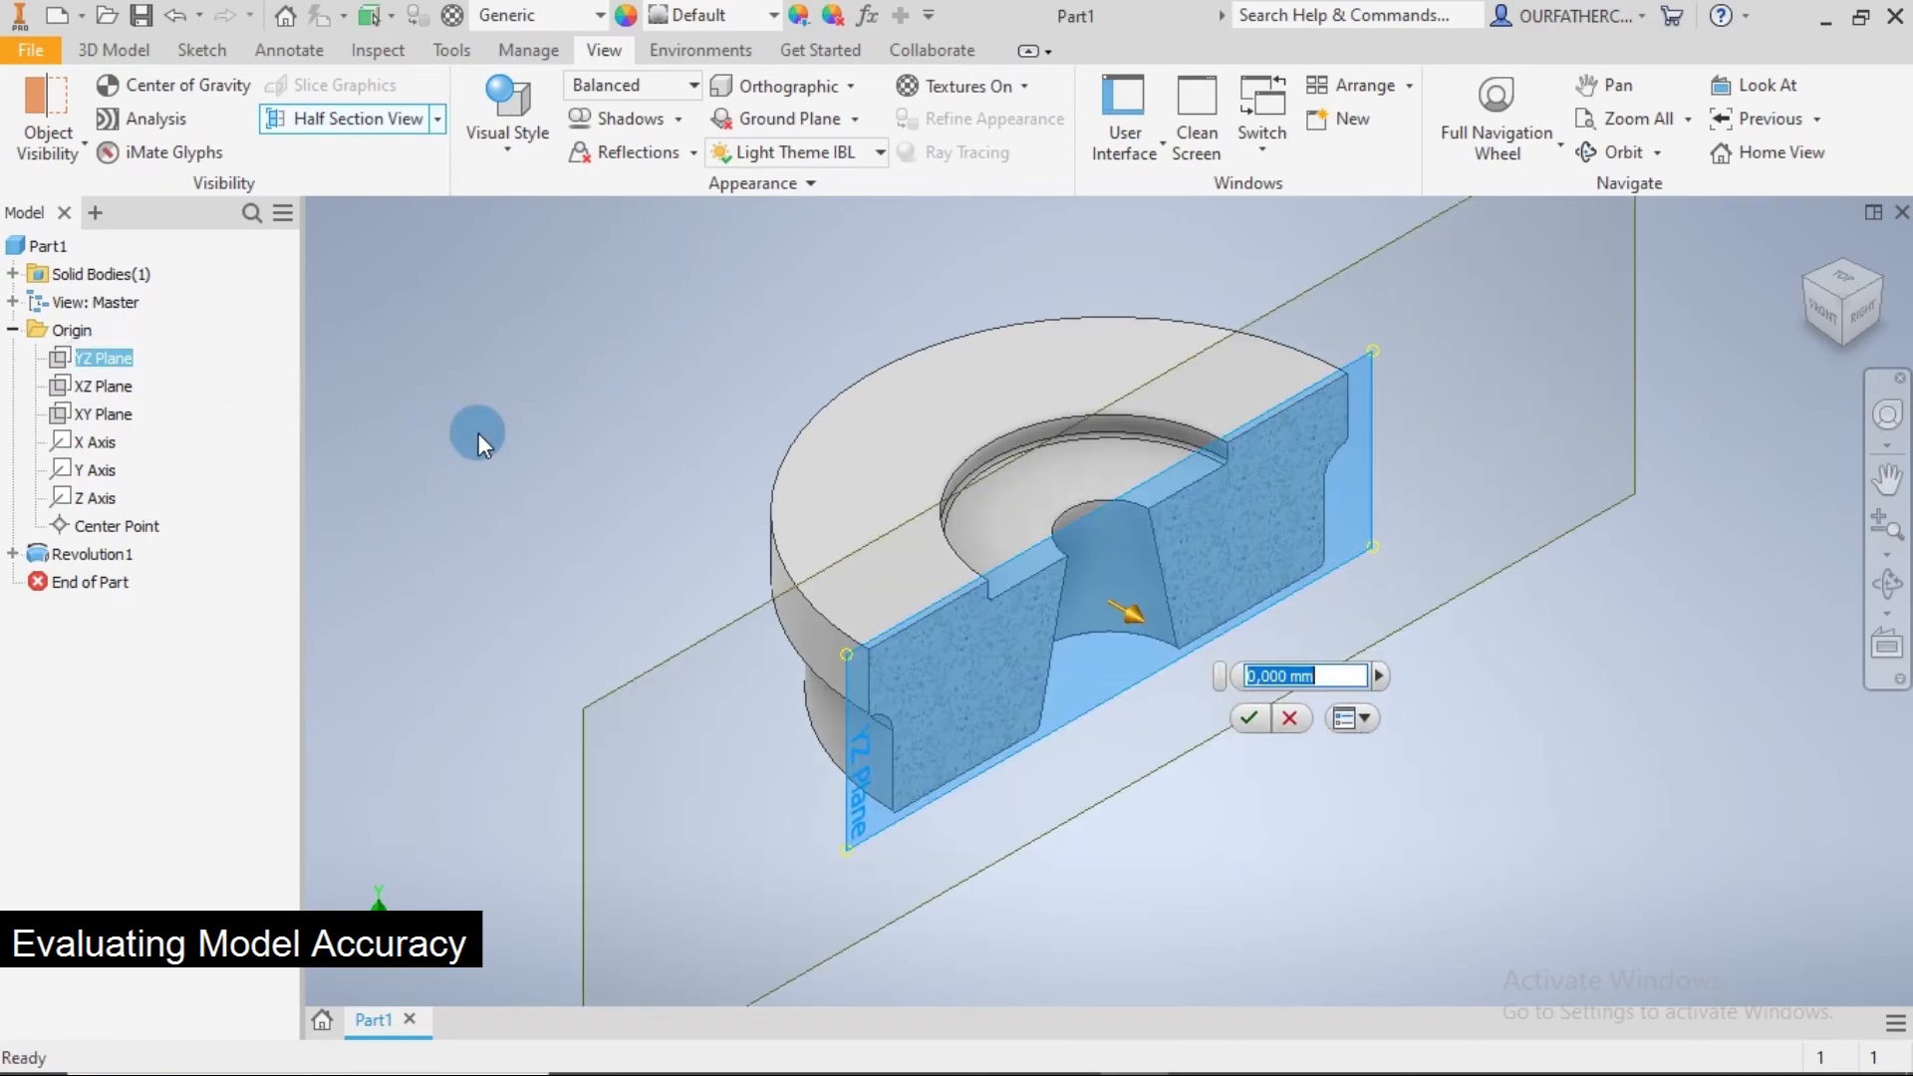
{"action": "left_click", "coordinate": [1250, 716]}
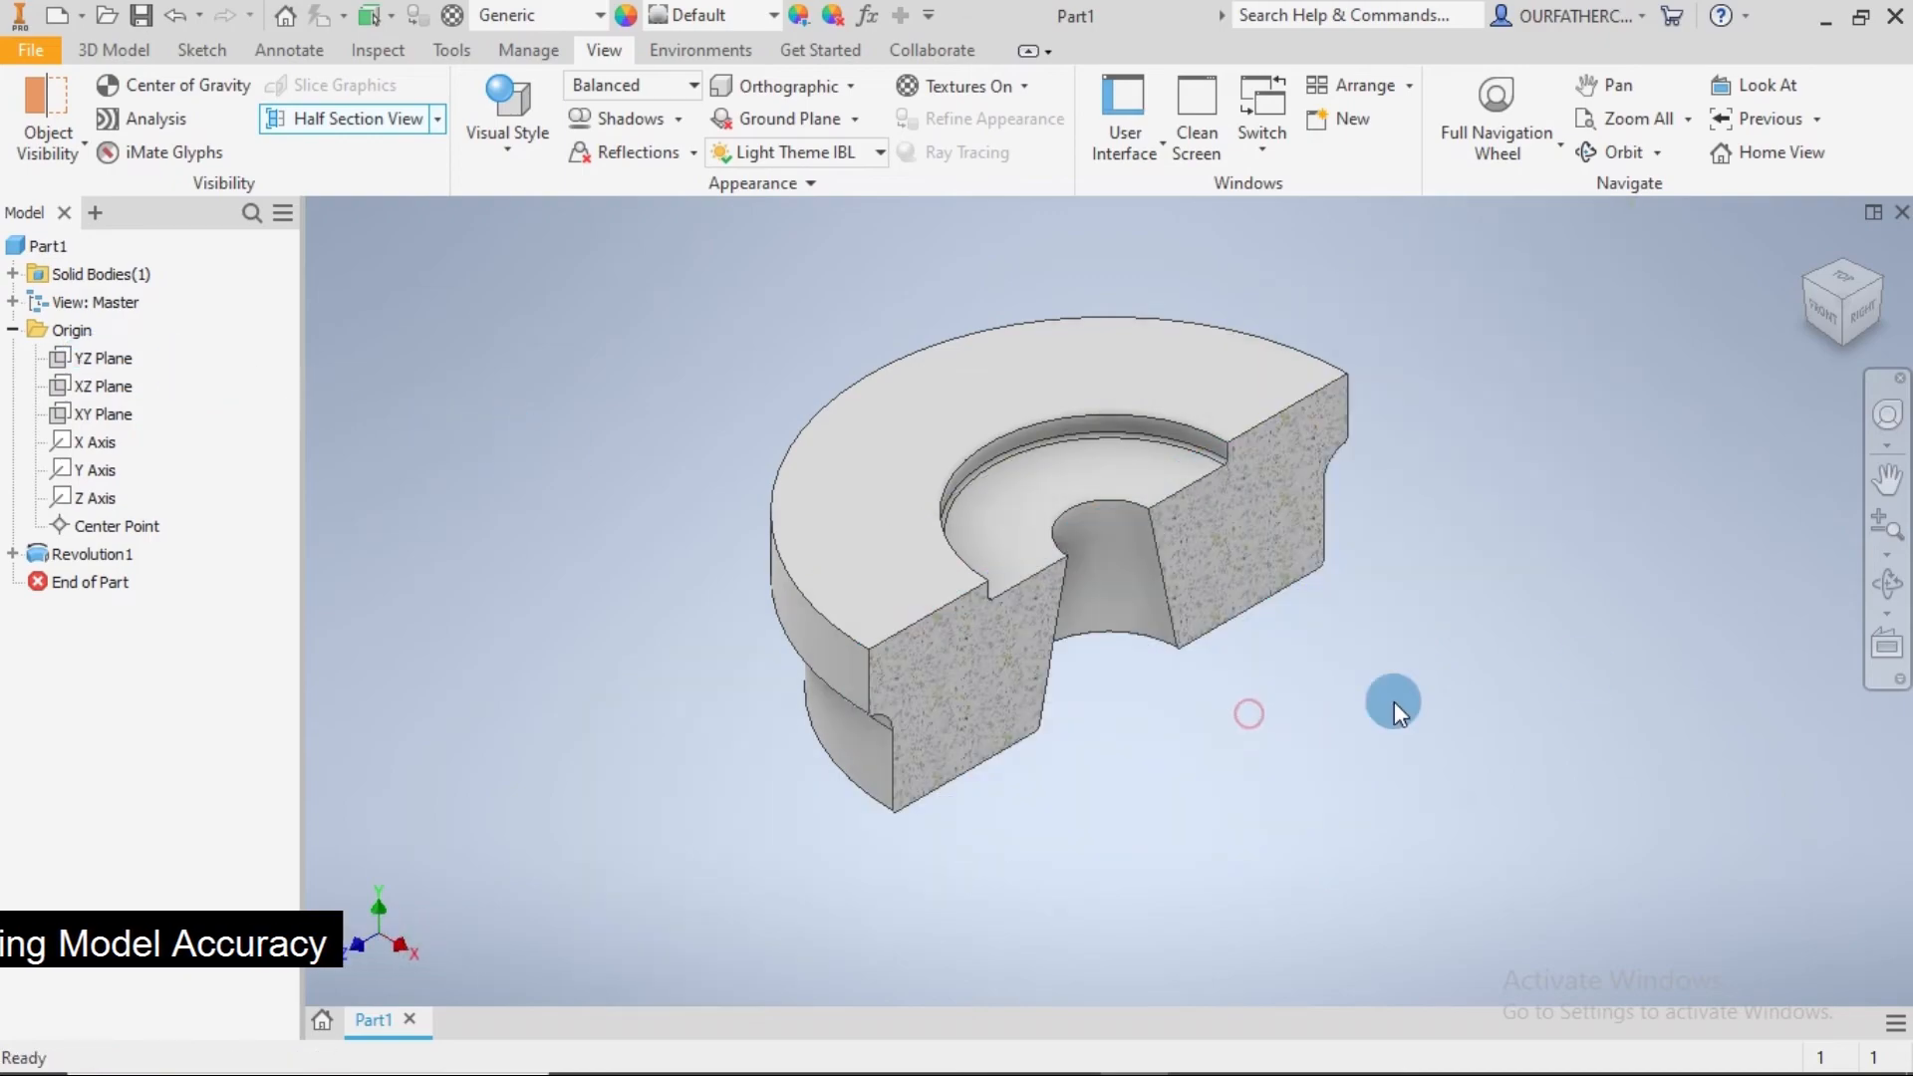
Step: Inspect the cut faces of the half-sectioned part from the right view and restore the home view
{"action": "left_click", "coordinate": [1849, 329]}
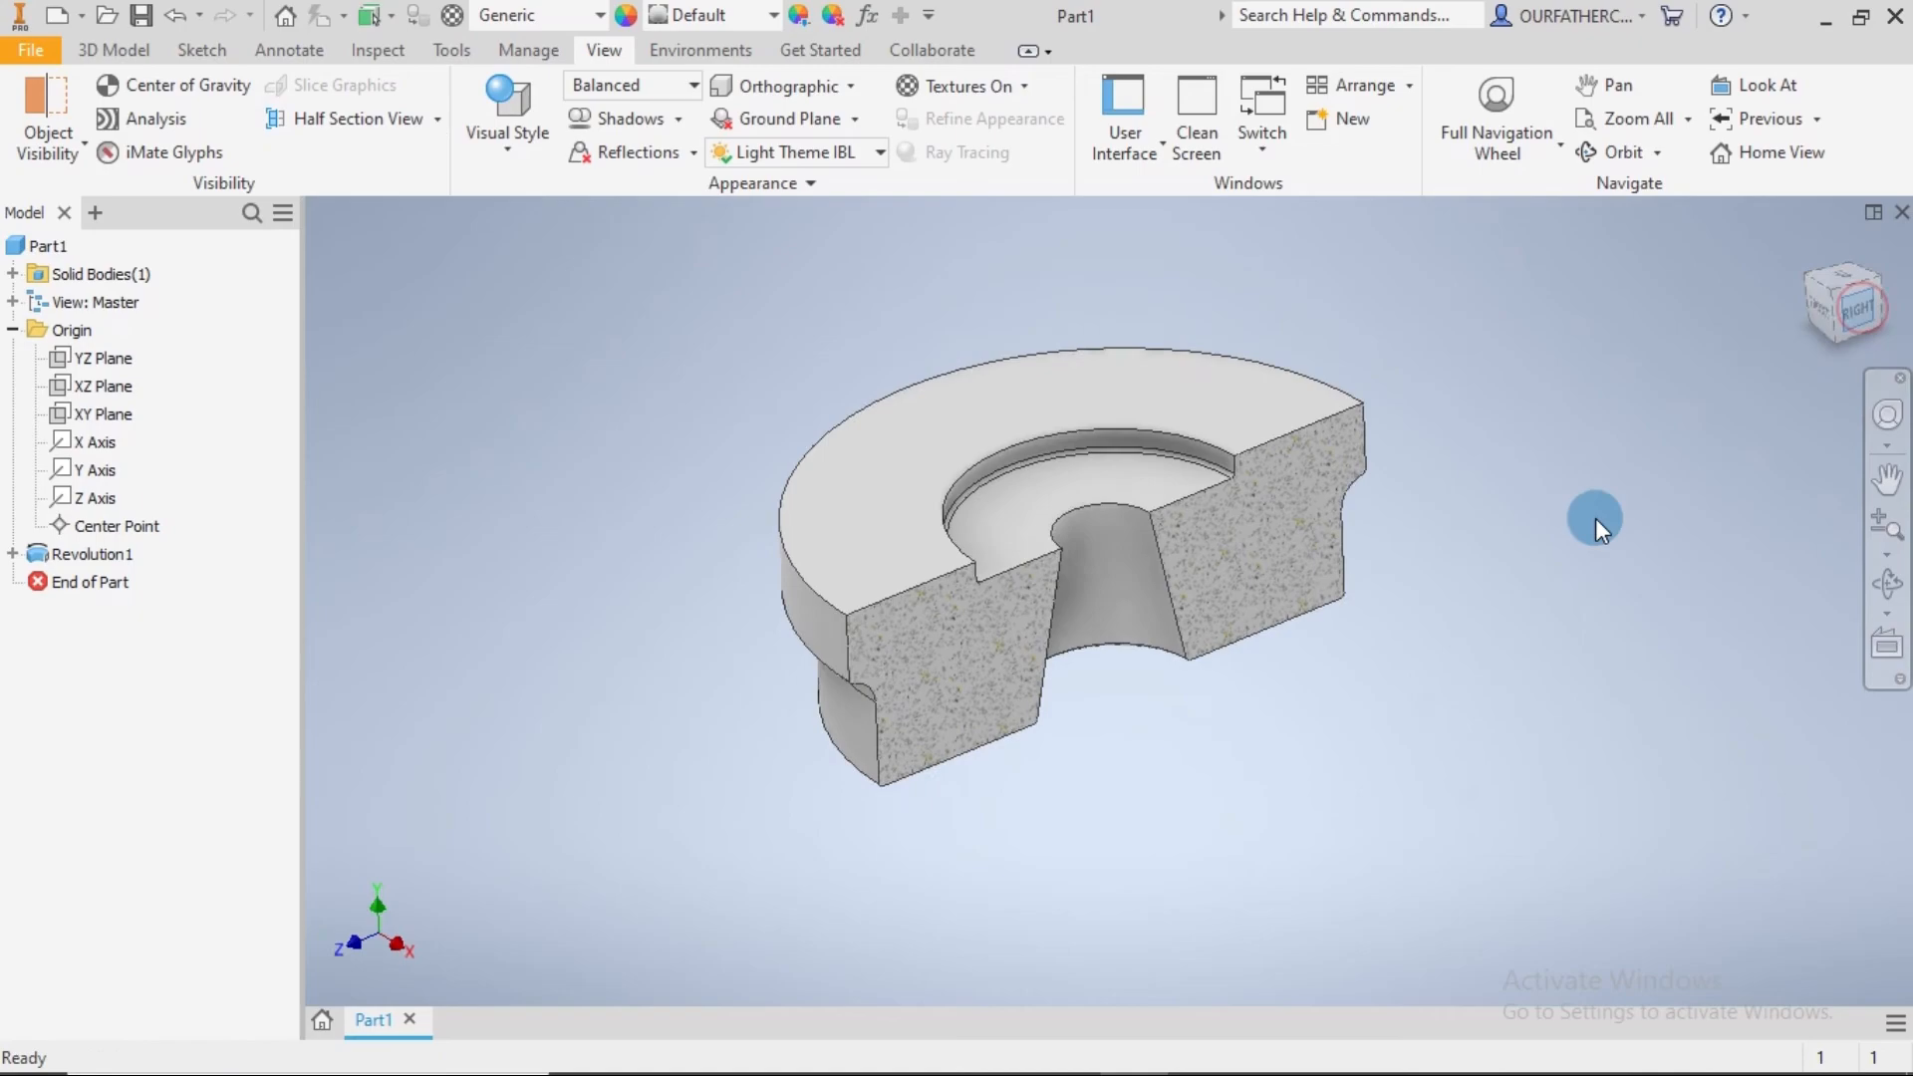
{"action": "scroll", "coordinate": [1488, 589], "scroll_direction": "up", "scroll_amount": 3}
{"action": "middle_click_drag", "start_coordinate": [1477, 593], "coordinate": [1738, 605]}
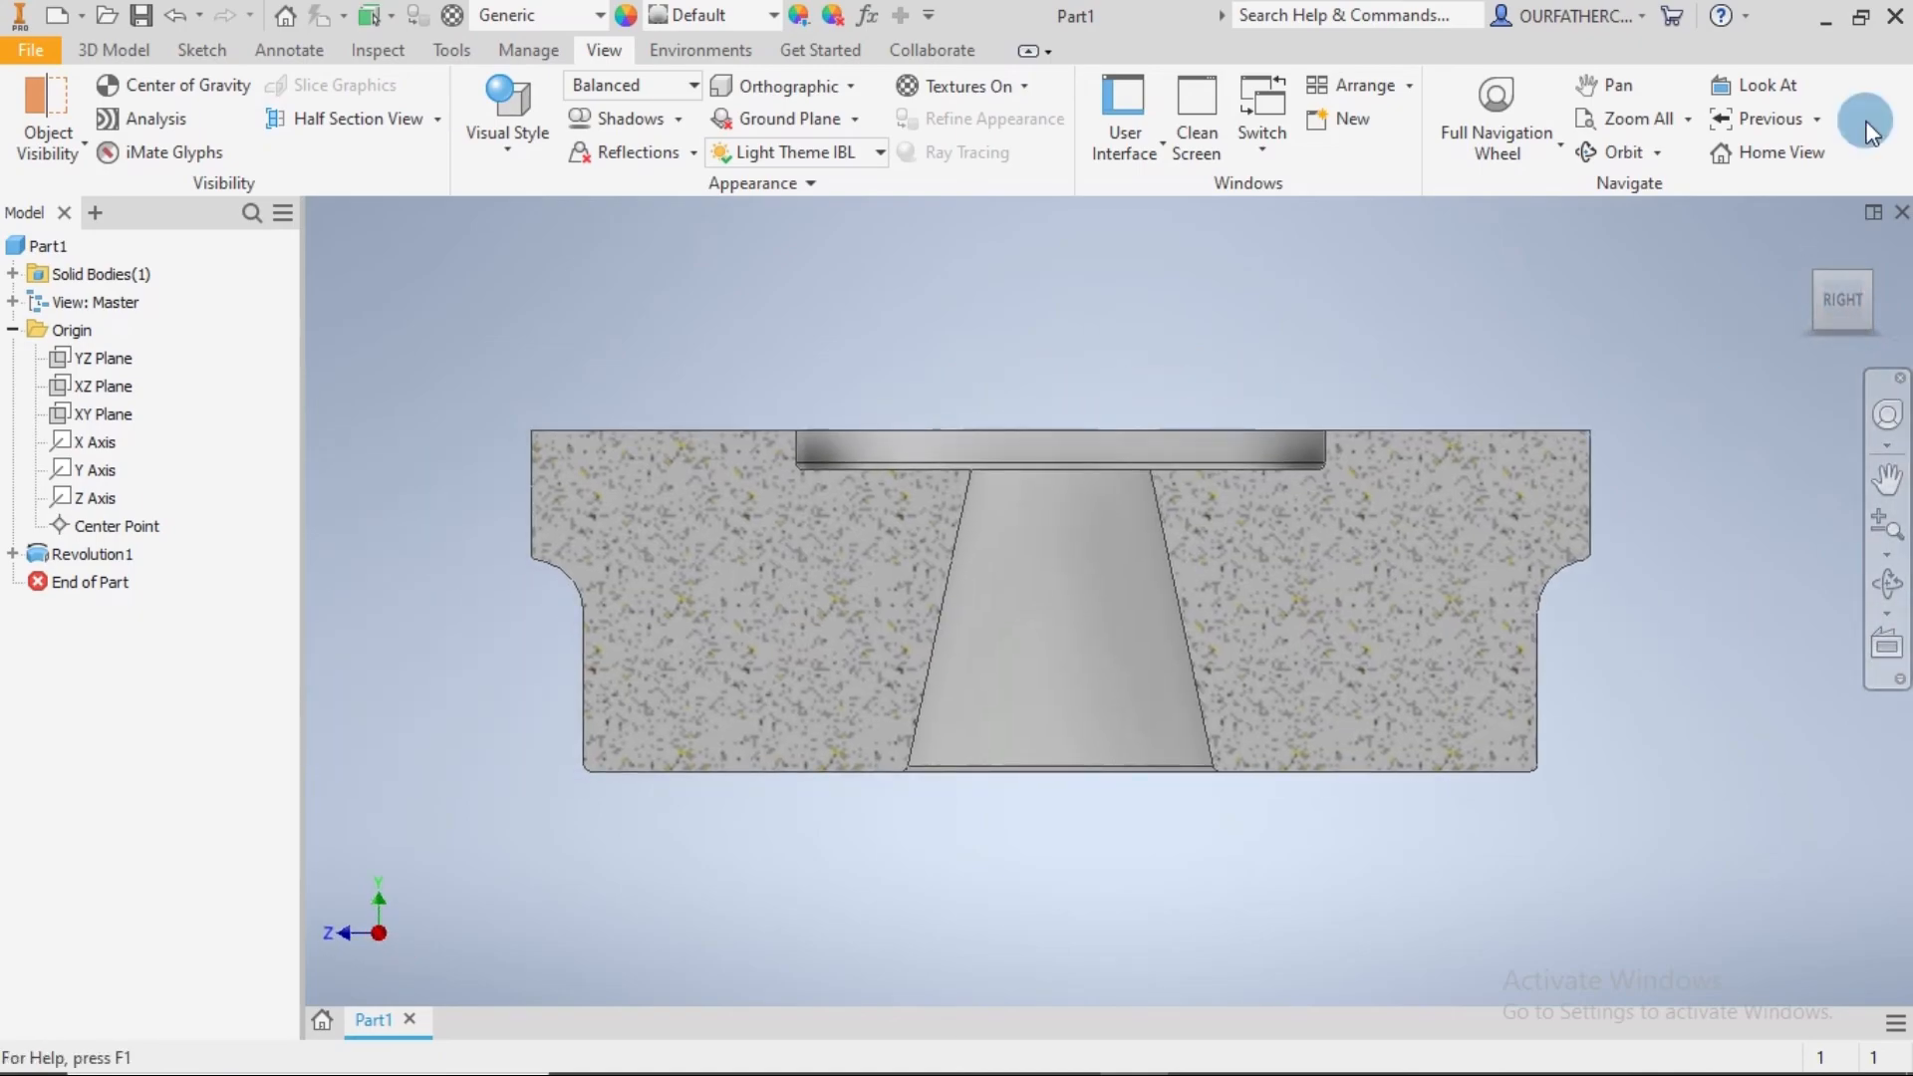
{"action": "left_click", "coordinate": [1807, 249]}
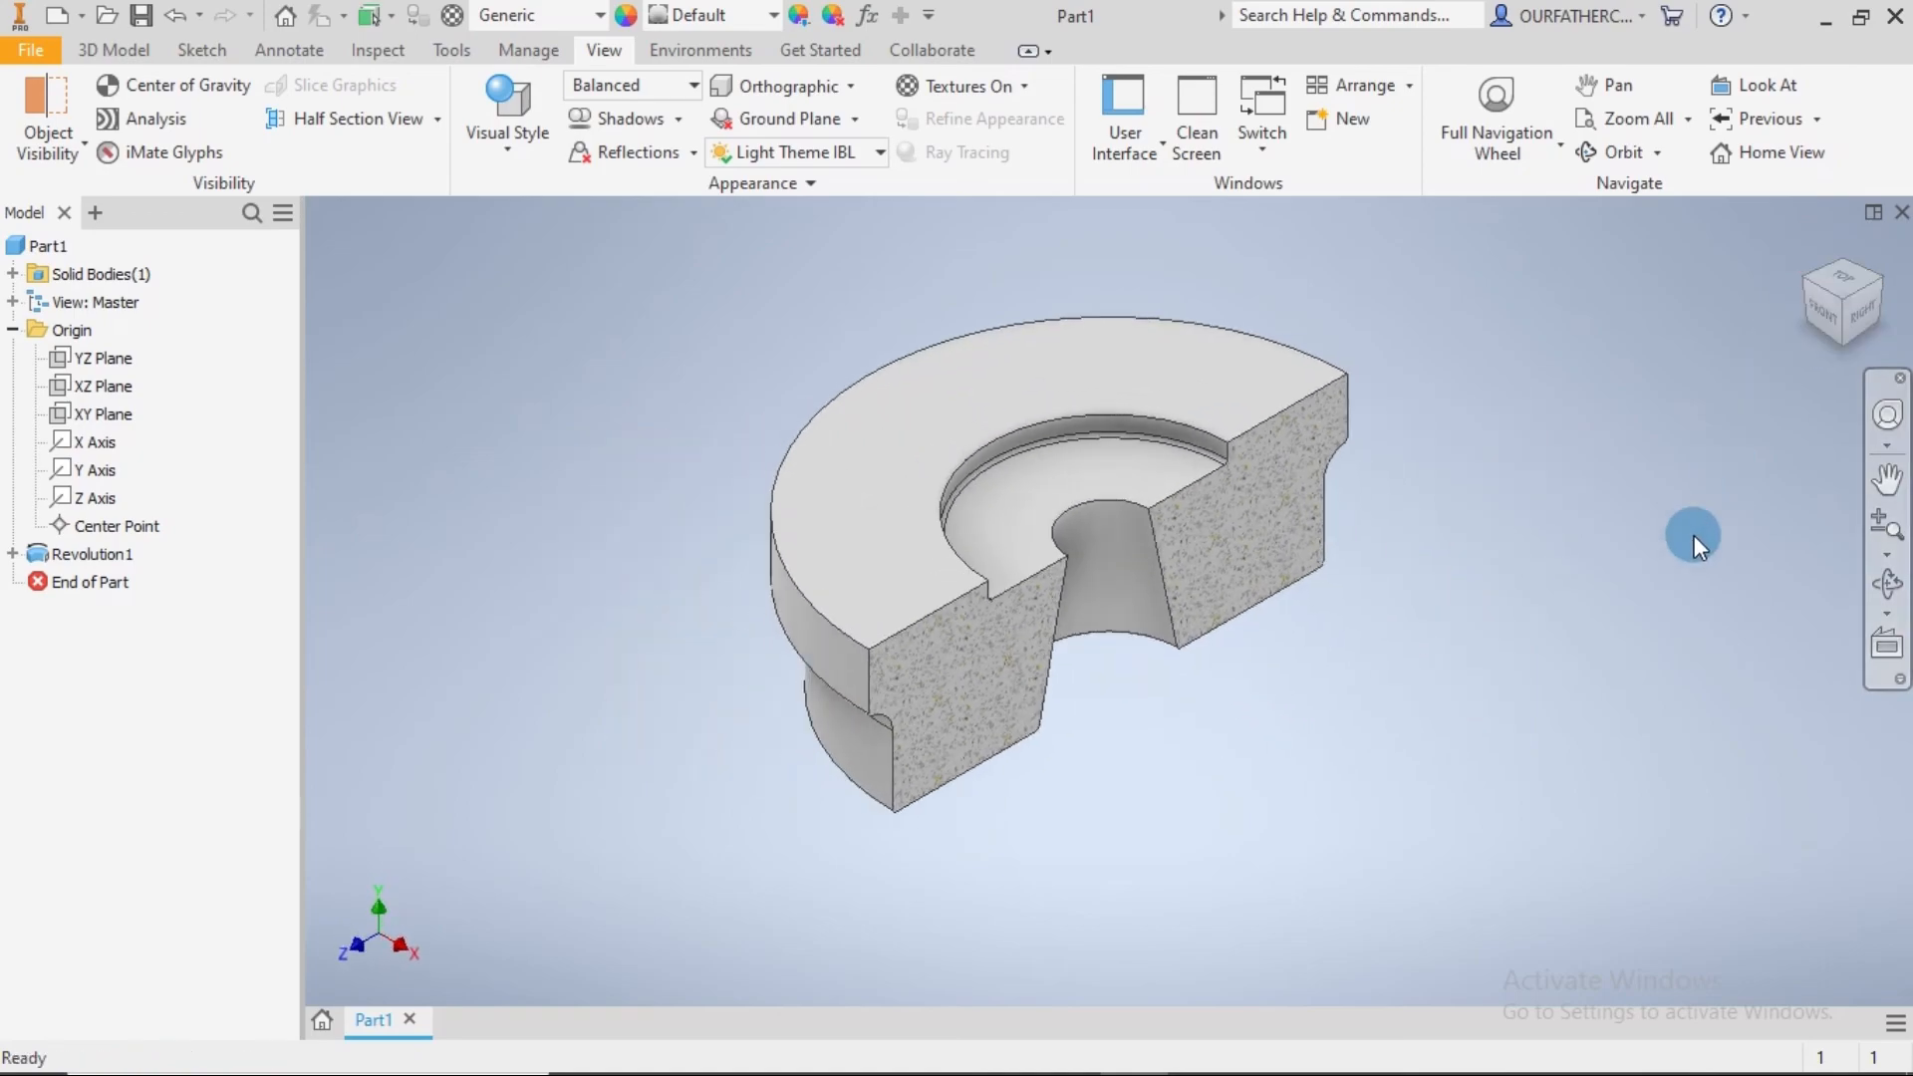
Step: End the half section view to show the whole part, accepting the change against the locked design view representation
{"action": "left_click", "coordinate": [437, 117]}
{"action": "left_click", "coordinate": [366, 335]}
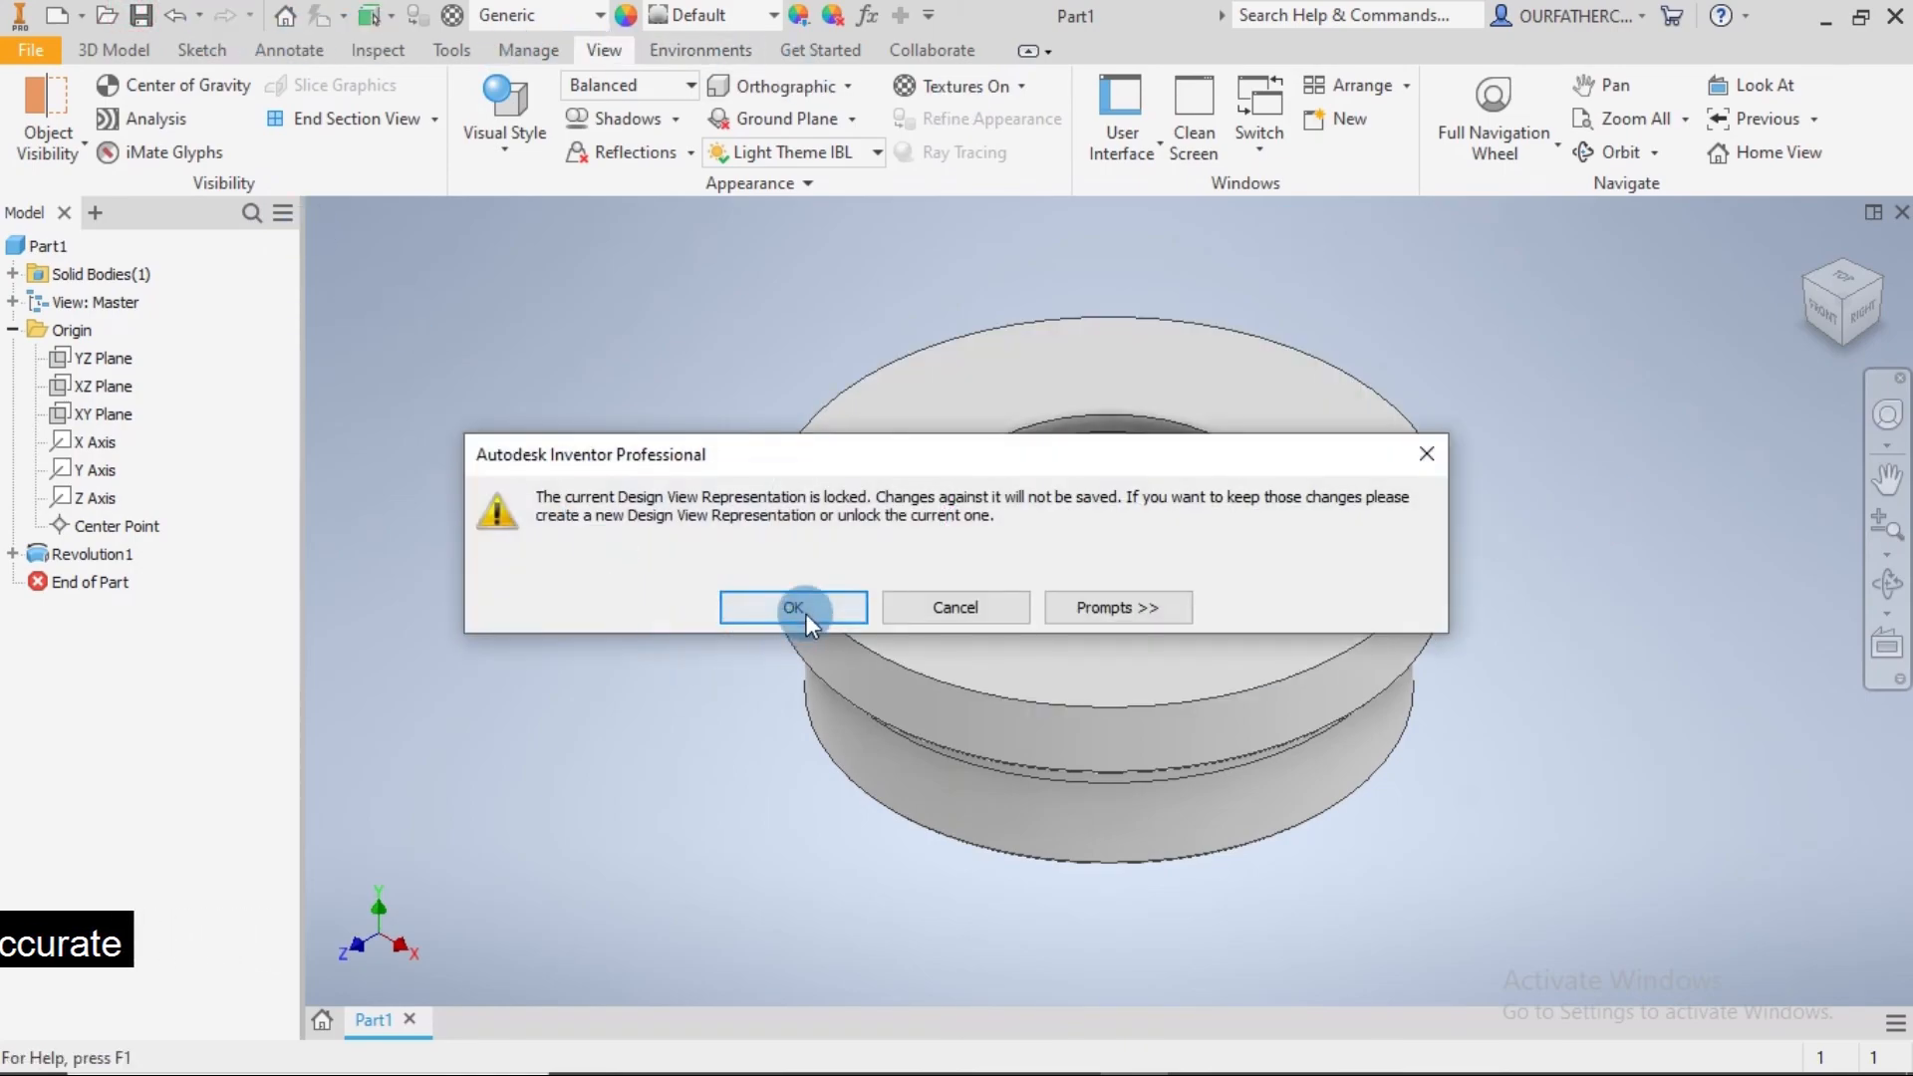
{"action": "left_click", "coordinate": [803, 610]}
Step: Save the part as Component 42 in the Rotary Engine folder and close the program
{"action": "key", "text": "ctrl+s"}
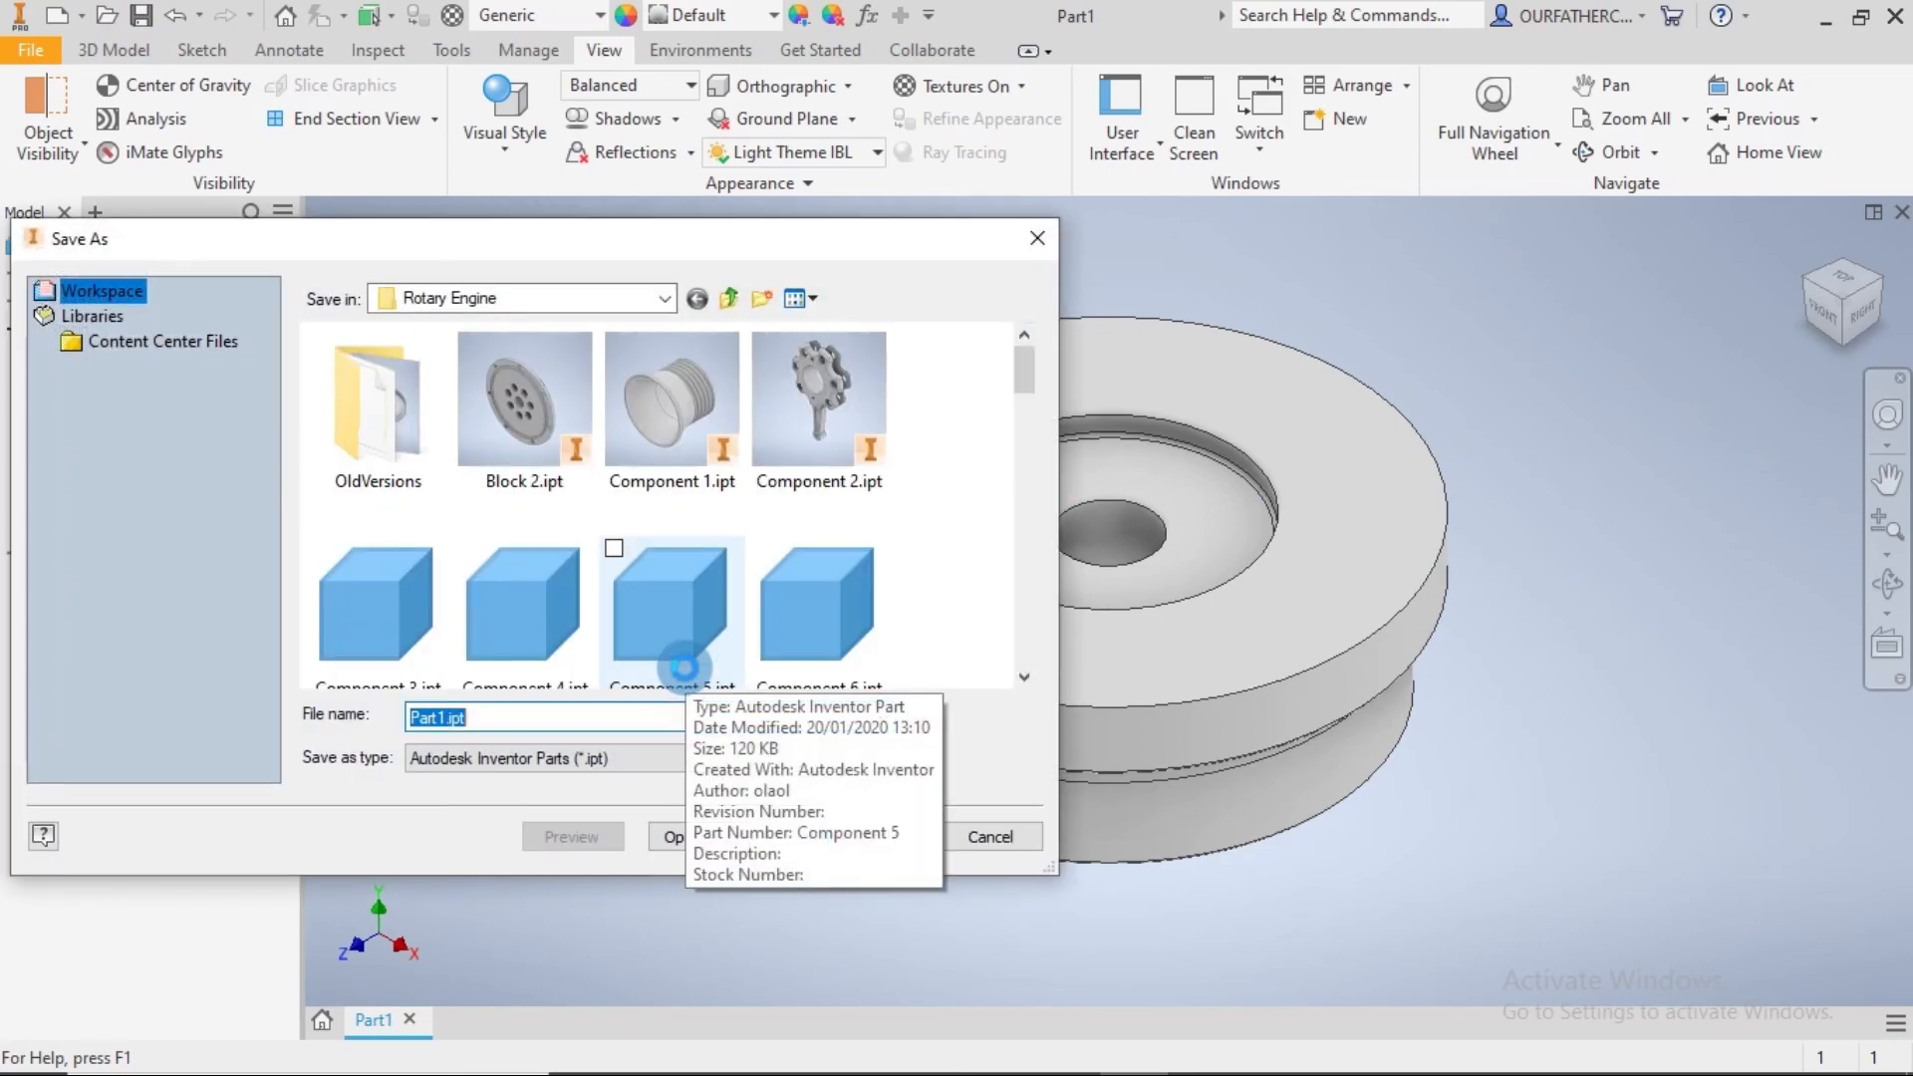
{"action": "type", "text": "C"}
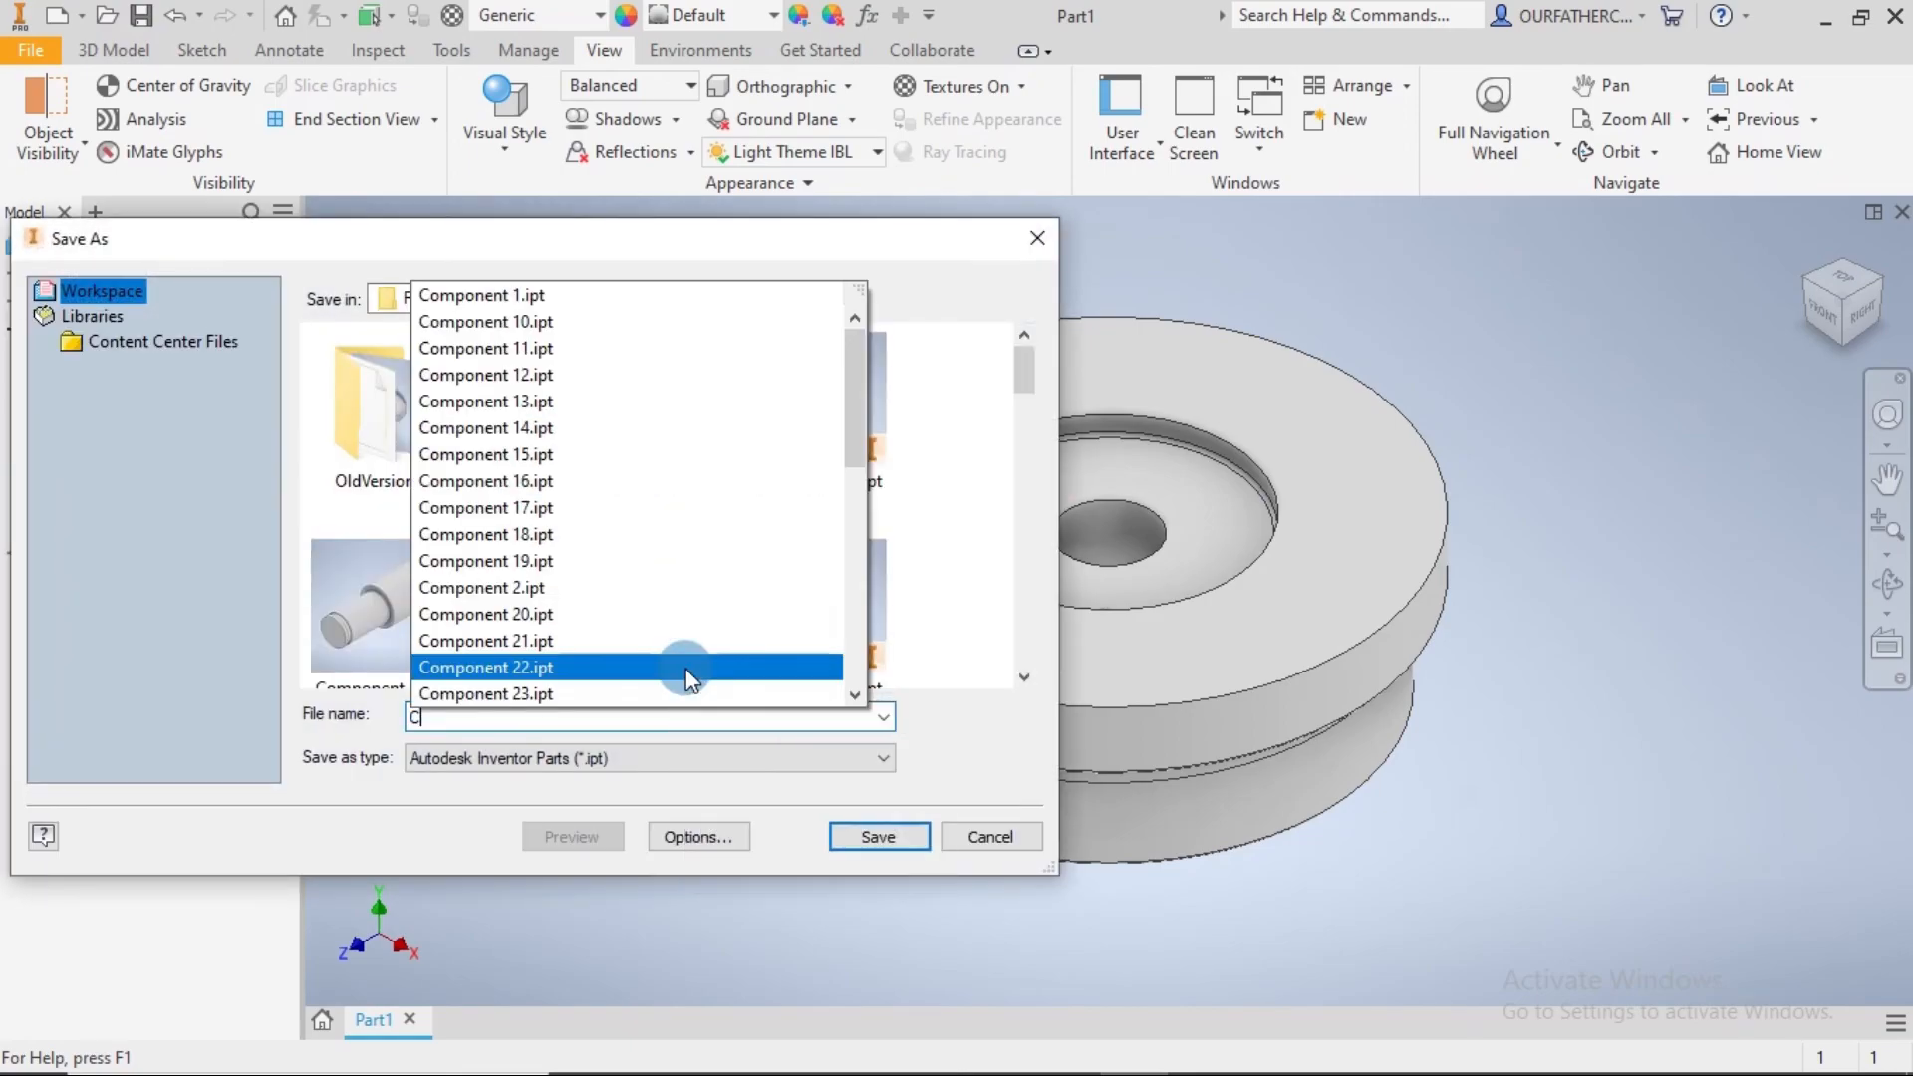
{"action": "type", "text": "omponen"}
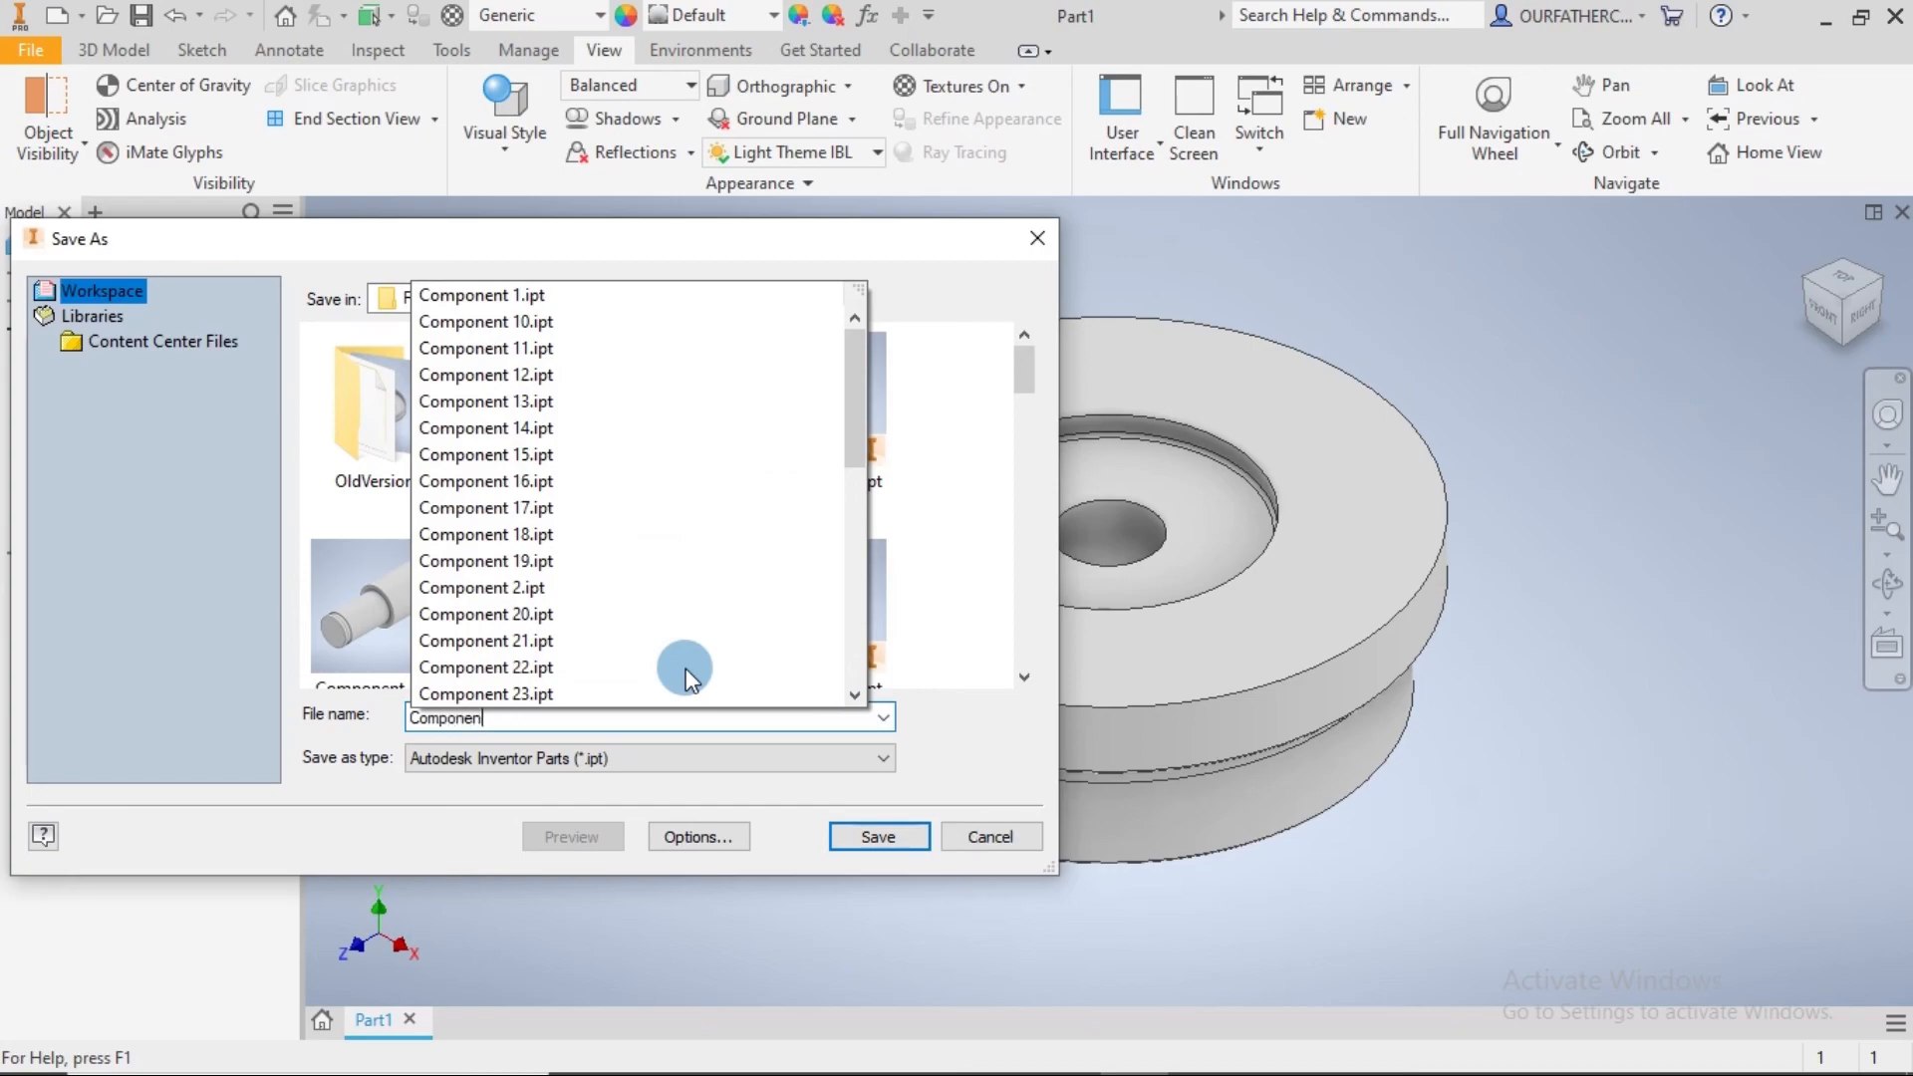
{"action": "type", "text": "t 42"}
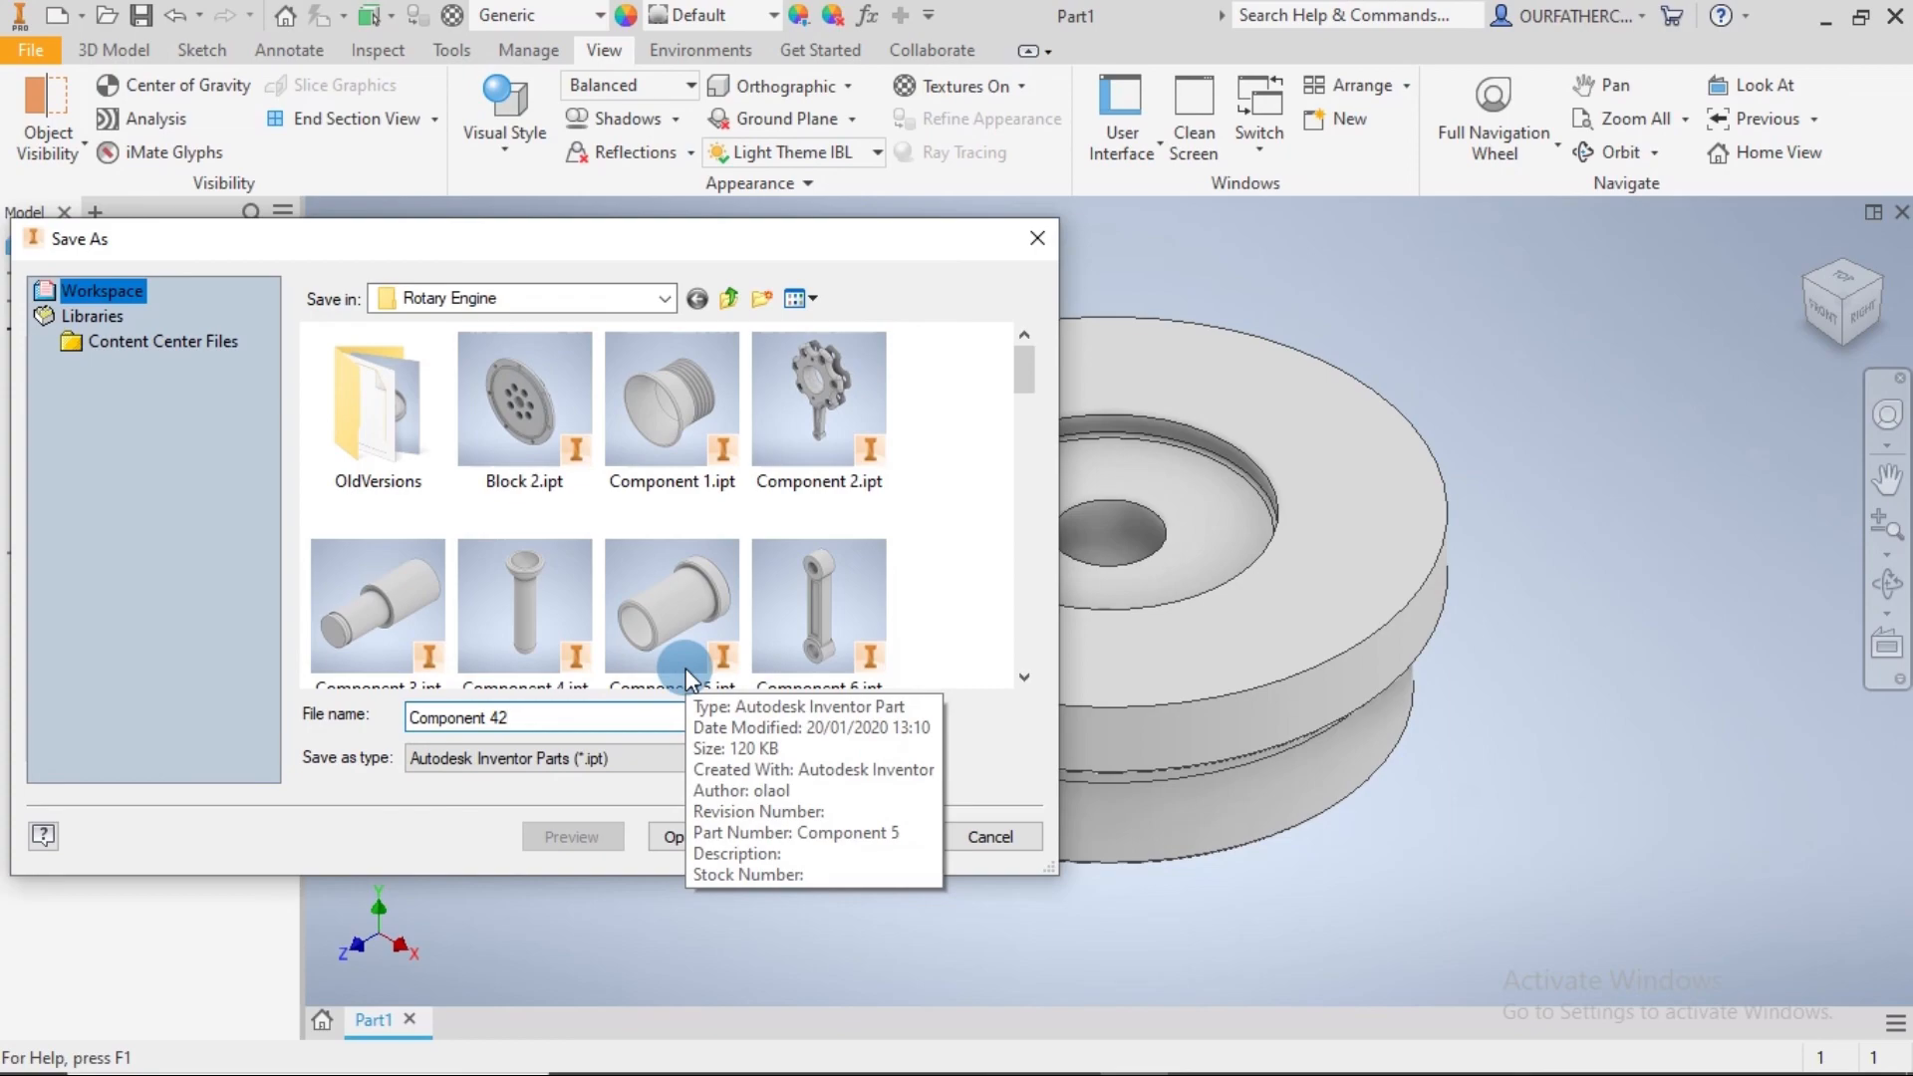
{"action": "key", "text": "Return"}
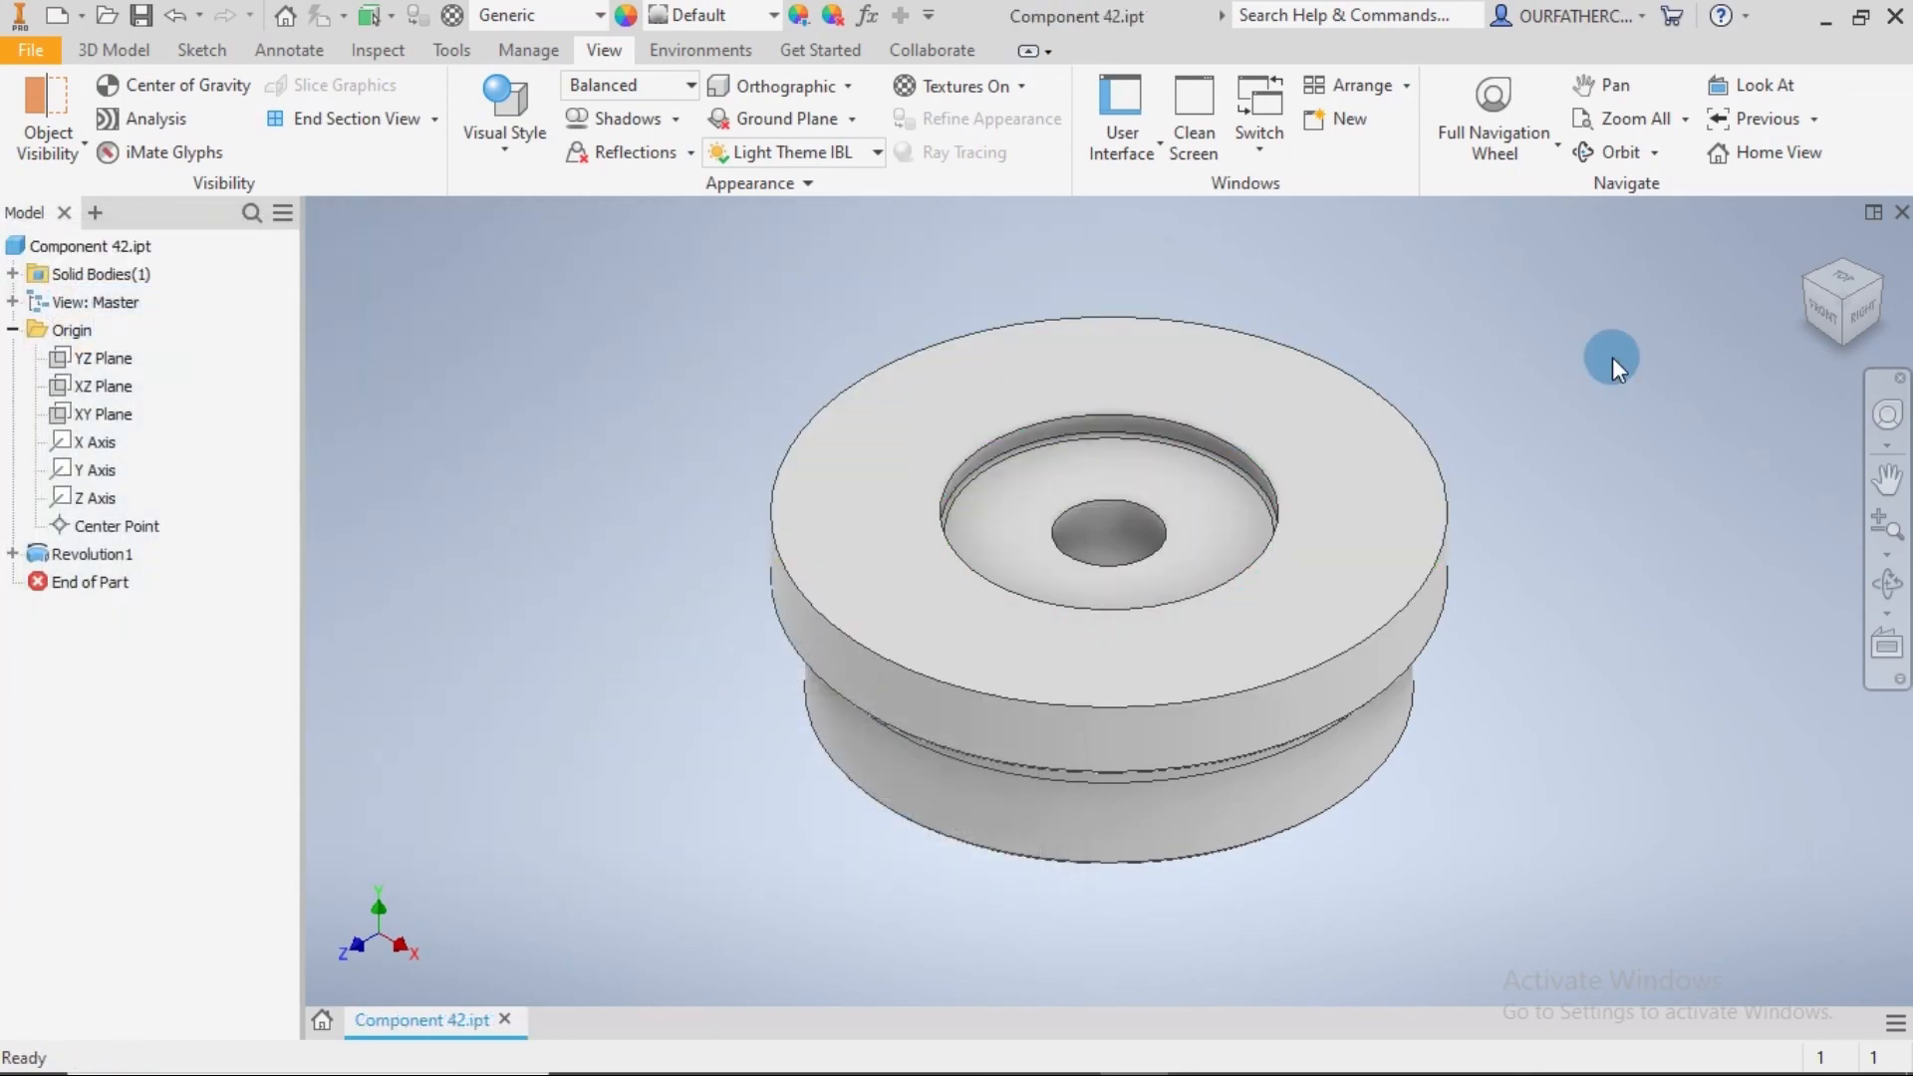
{"action": "left_click", "coordinate": [1896, 16]}
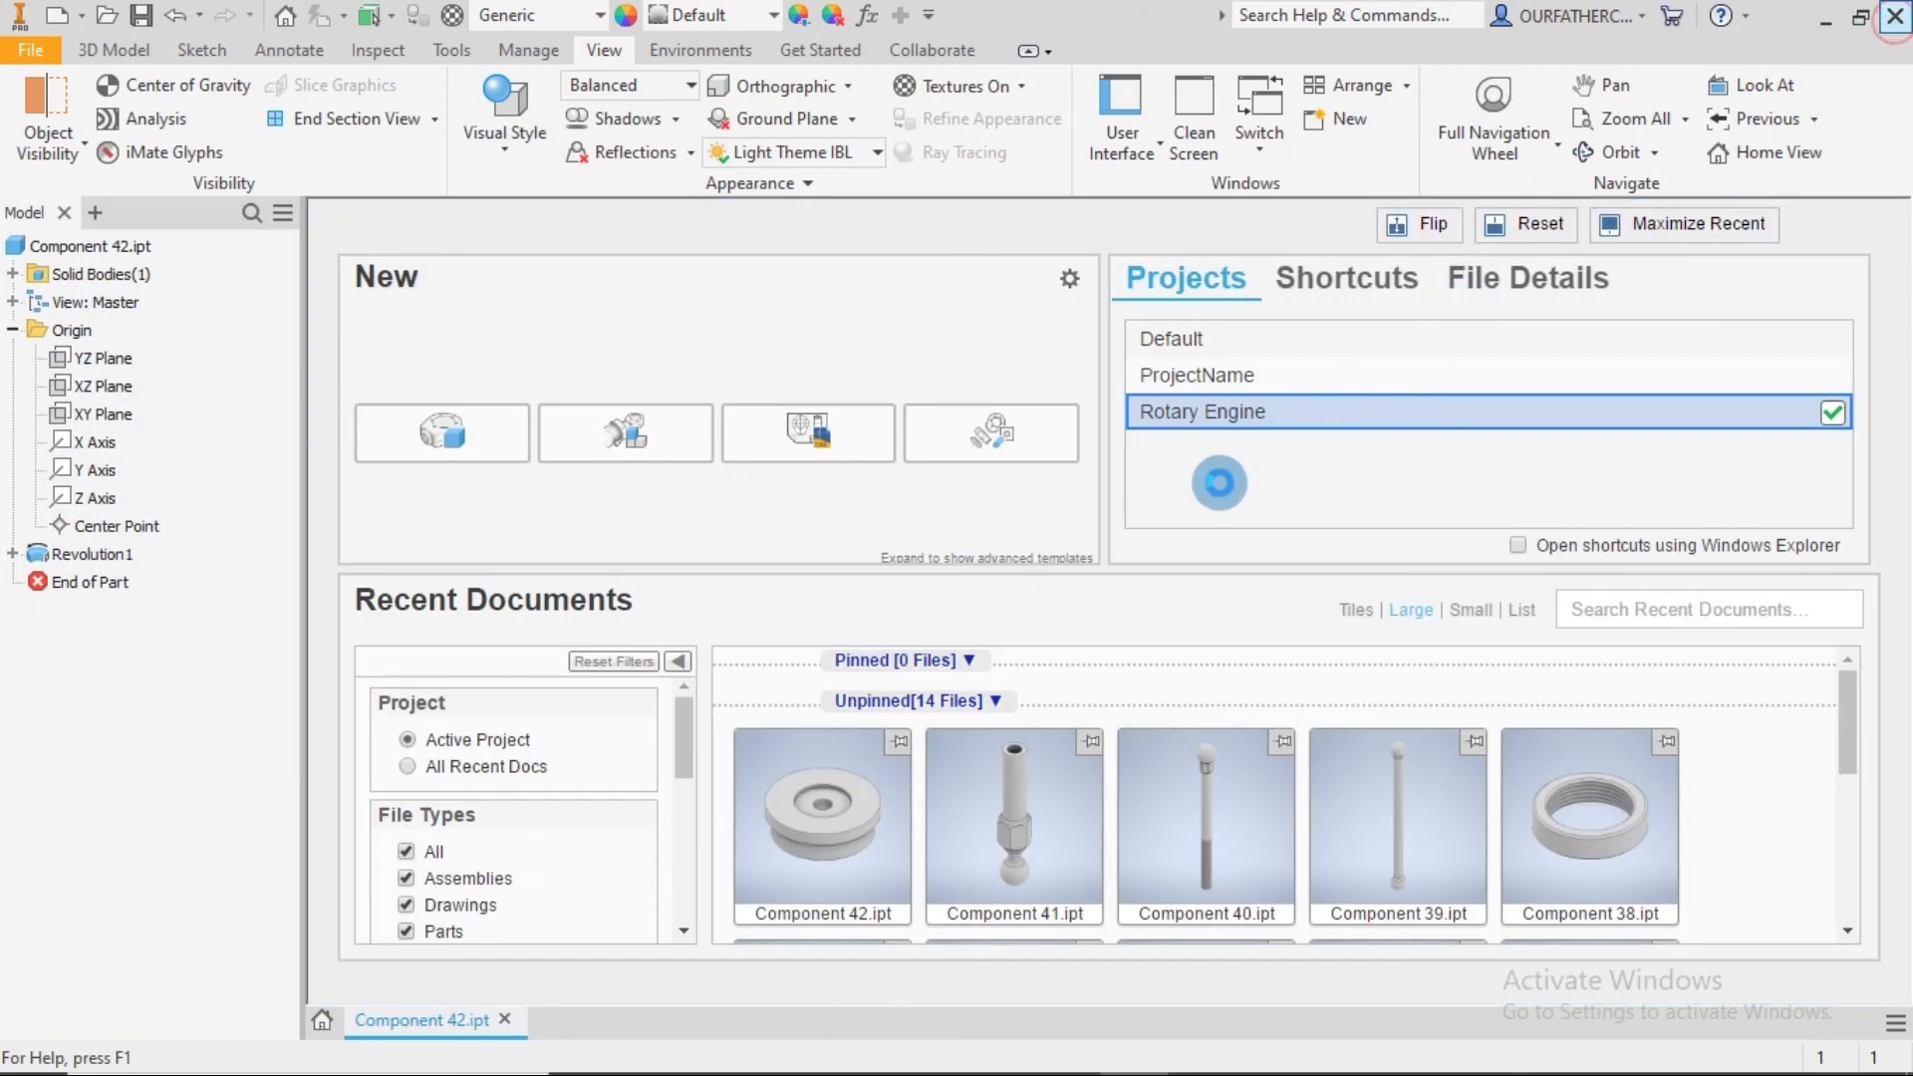